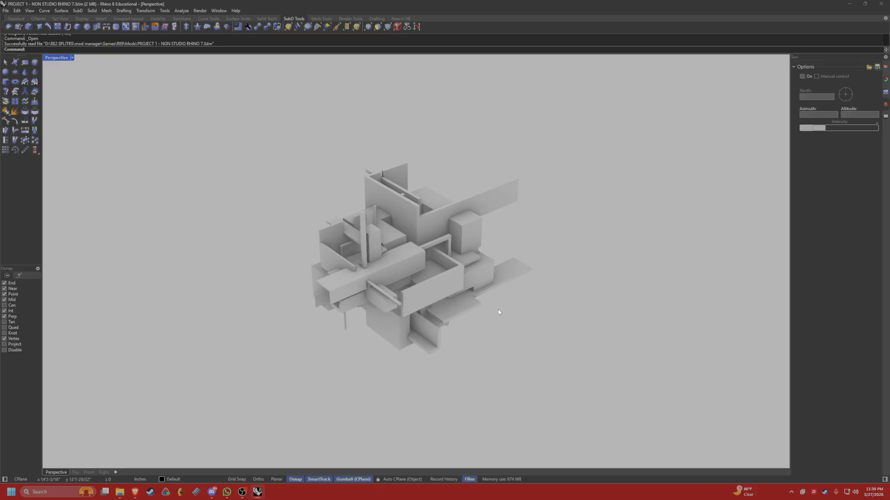
Examine the architectural massing model from several angles in the rendered Perspective view.
{"action": "right_click_drag", "start_coordinate": [497, 308], "coordinate": [445, 278]}
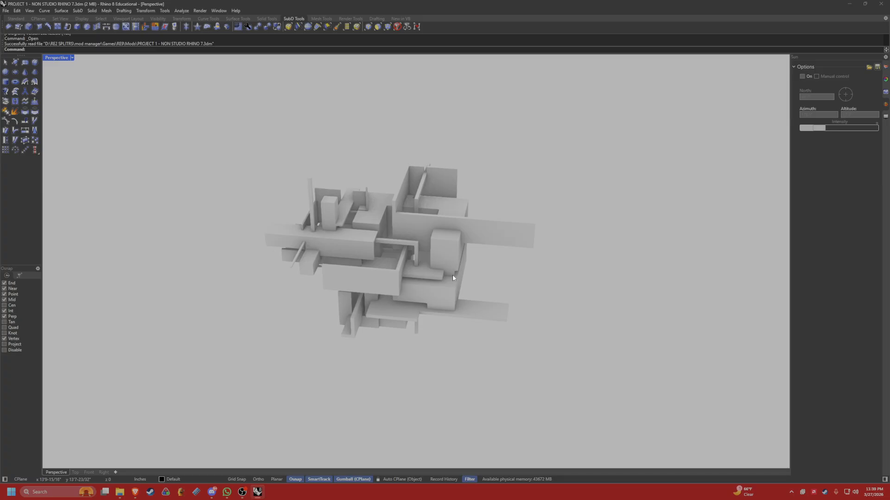
{"action": "mouse_move", "coordinate": [443, 281]}
{"action": "right_mouse_down"}
{"action": "mouse_move", "coordinate": [468, 280]}
{"action": "mouse_move", "coordinate": [431, 281]}
{"action": "right_mouse_up"}
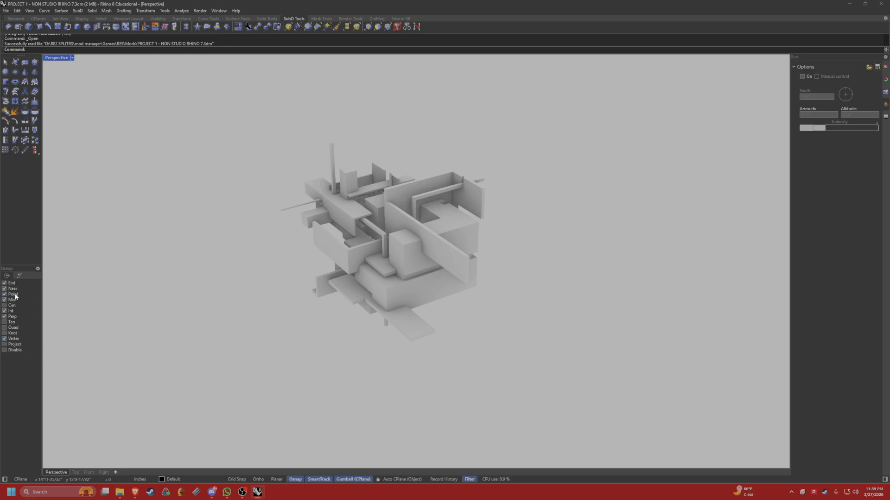
{"action": "right_click_drag", "start_coordinate": [287, 305], "coordinate": [394, 278]}
{"action": "left_click", "coordinate": [394, 277]}
{"action": "key", "text": "Escape"}
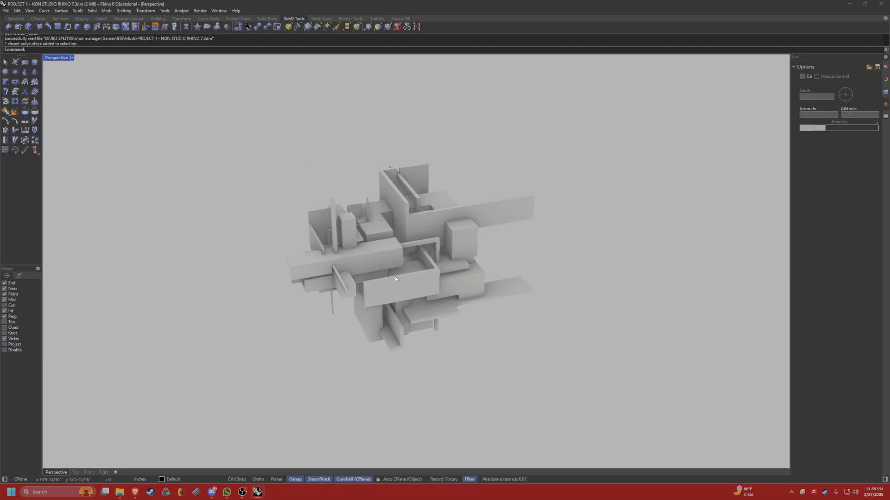
{"action": "right_click_drag", "start_coordinate": [444, 295], "coordinate": [337, 186]}
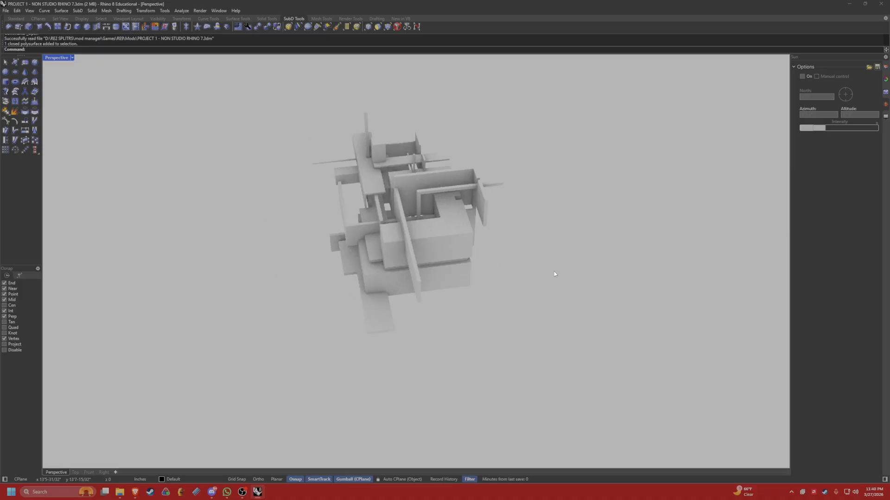
{"action": "right_click_drag", "start_coordinate": [552, 277], "coordinate": [451, 286]}
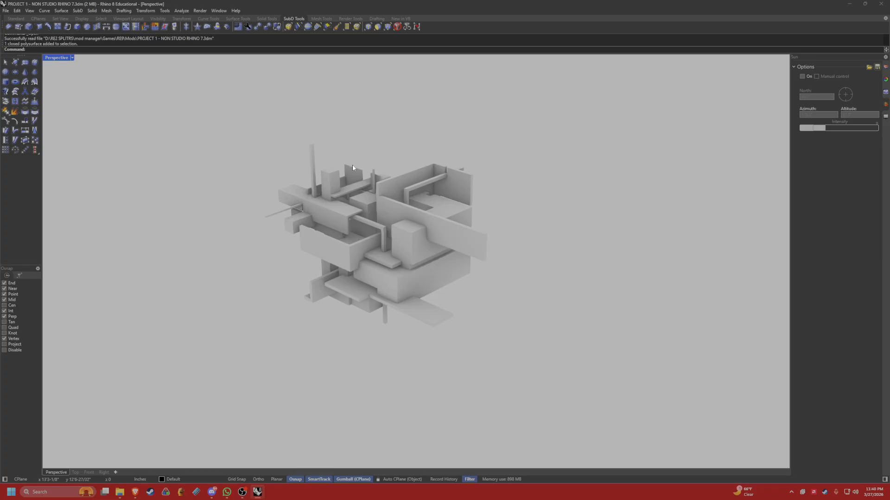
{"action": "right_click_drag", "start_coordinate": [395, 214], "coordinate": [377, 240]}
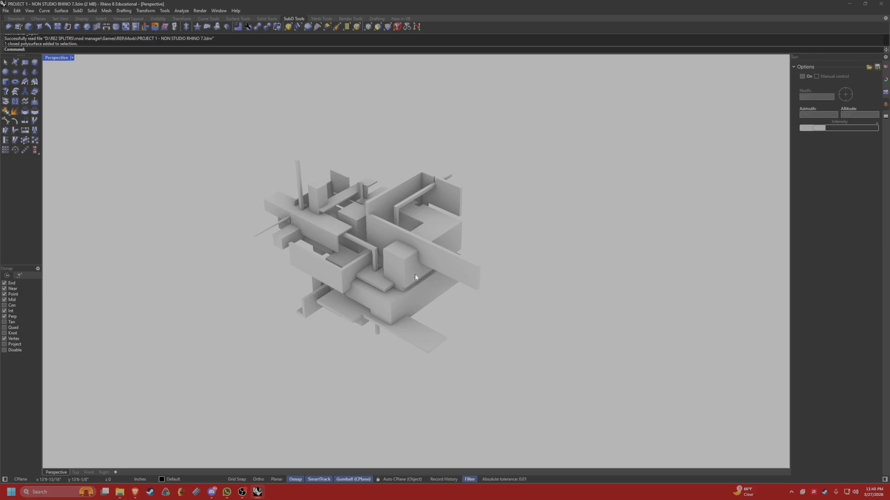
{"action": "right_click_drag", "start_coordinate": [415, 277], "coordinate": [443, 297]}
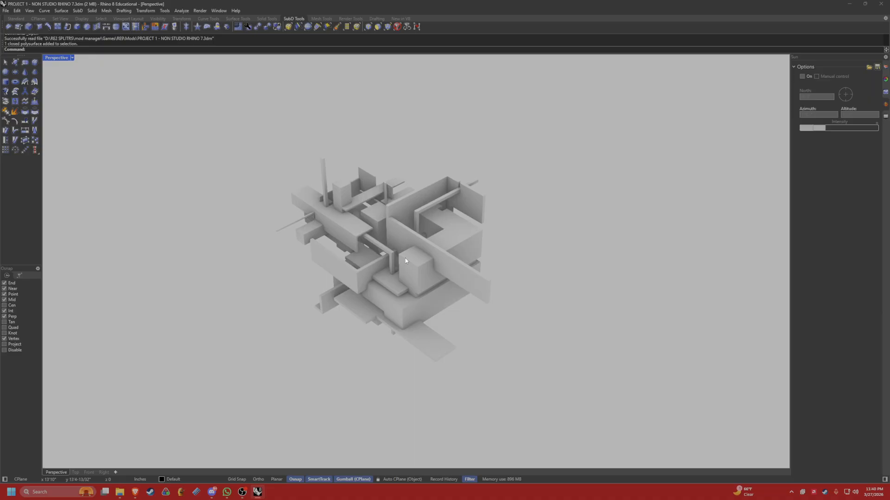
{"action": "right_click_drag", "start_coordinate": [406, 258], "coordinate": [409, 246]}
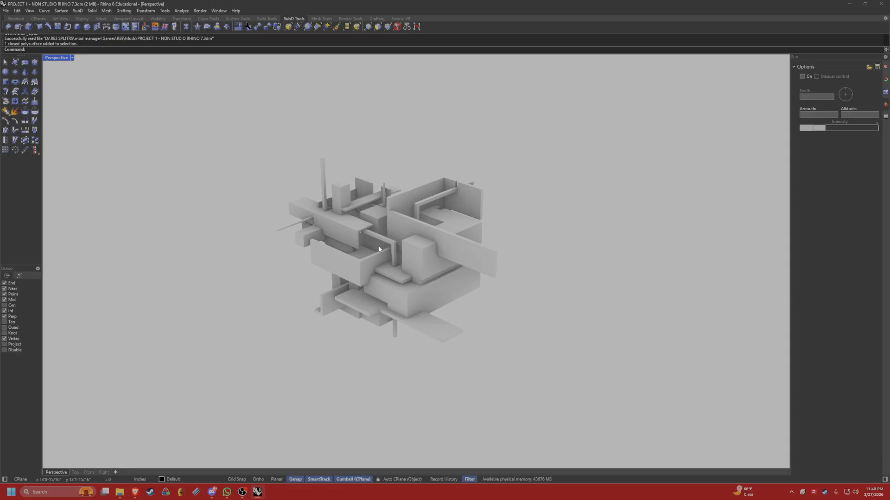
{"action": "right_click_drag", "start_coordinate": [438, 258], "coordinate": [444, 259]}
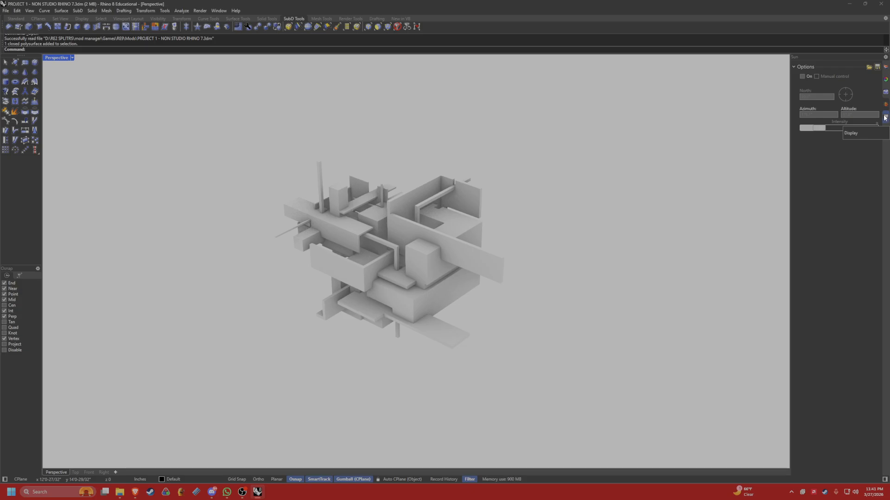
Open the display properties with DisplayProperties and place them as a wider floating window clear of the model.
{"action": "type", "text": "isplay"}
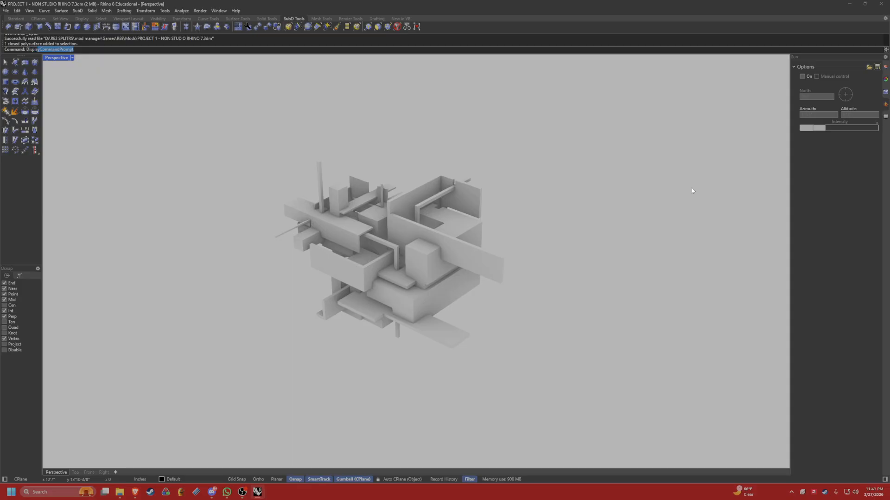
{"action": "type", "text": "Properties"}
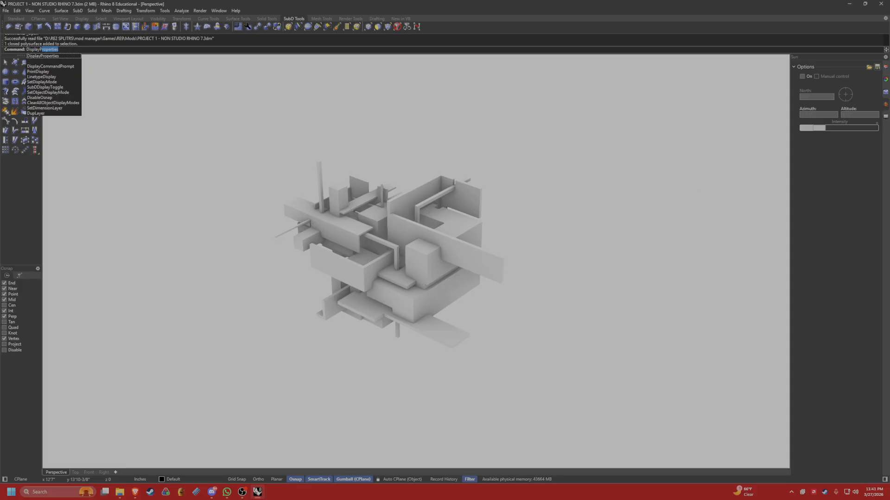
{"action": "key", "text": "Return"}
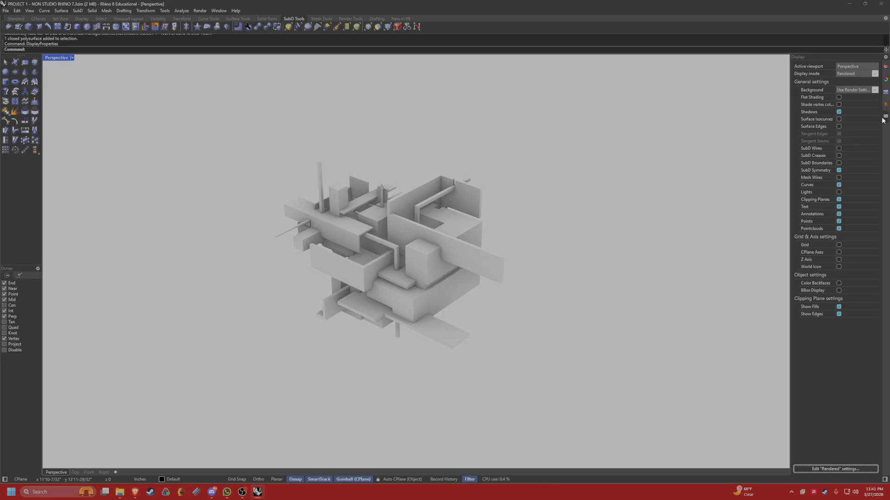
{"action": "left_click_drag", "start_coordinate": [883, 120], "coordinate": [370, 113]}
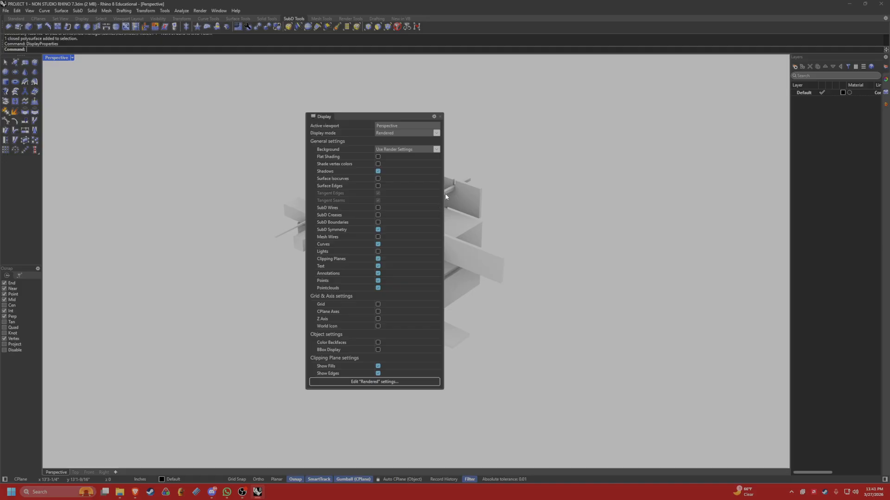
{"action": "left_click_drag", "start_coordinate": [445, 197], "coordinate": [524, 177]}
{"action": "left_click_drag", "start_coordinate": [383, 118], "coordinate": [328, 128]}
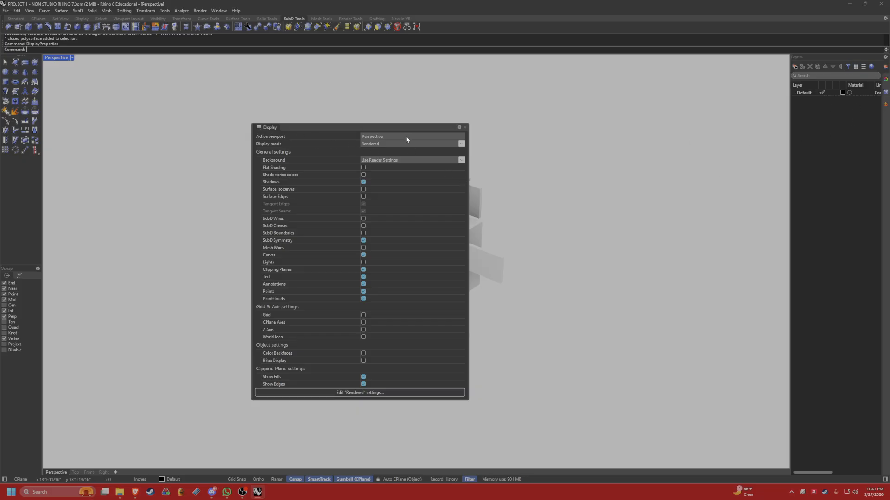
{"action": "left_click_drag", "start_coordinate": [403, 128], "coordinate": [434, 99]}
{"action": "left_click_drag", "start_coordinate": [336, 100], "coordinate": [348, 99]}
{"action": "left_click_drag", "start_coordinate": [886, 105], "coordinate": [846, 110]}
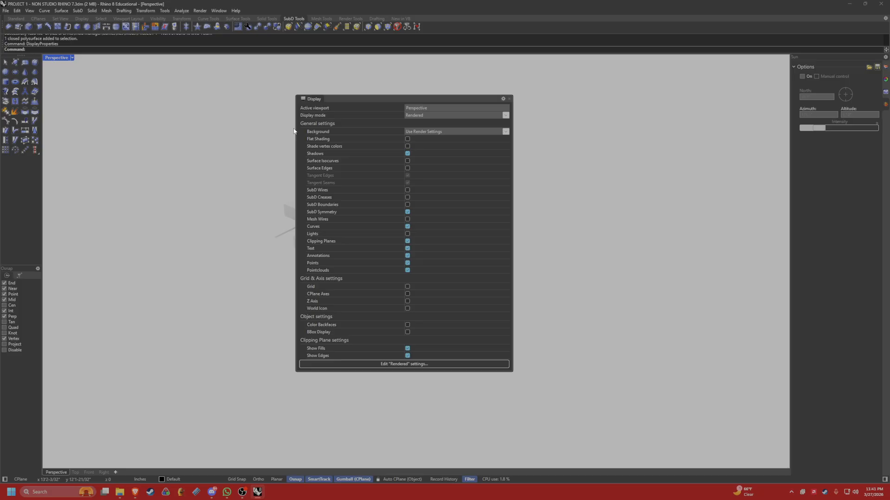
{"action": "left_click_drag", "start_coordinate": [343, 98], "coordinate": [341, 95]}
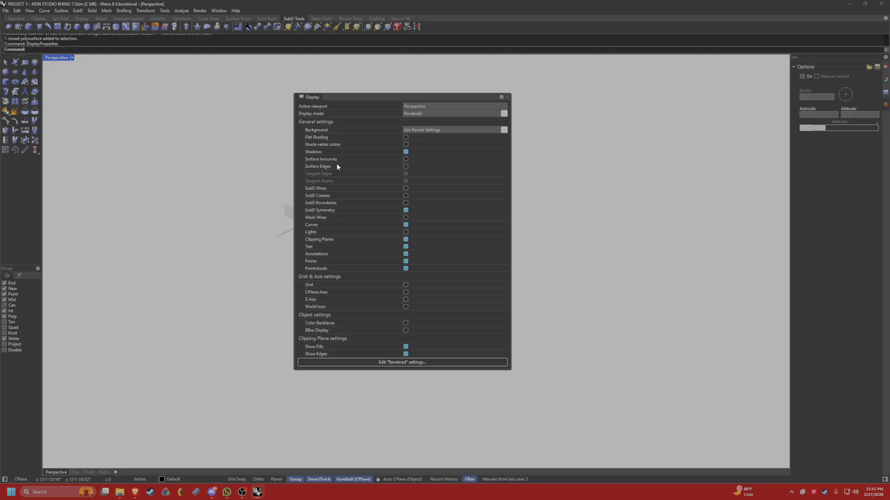
{"action": "left_click_drag", "start_coordinate": [366, 97], "coordinate": [594, 82]}
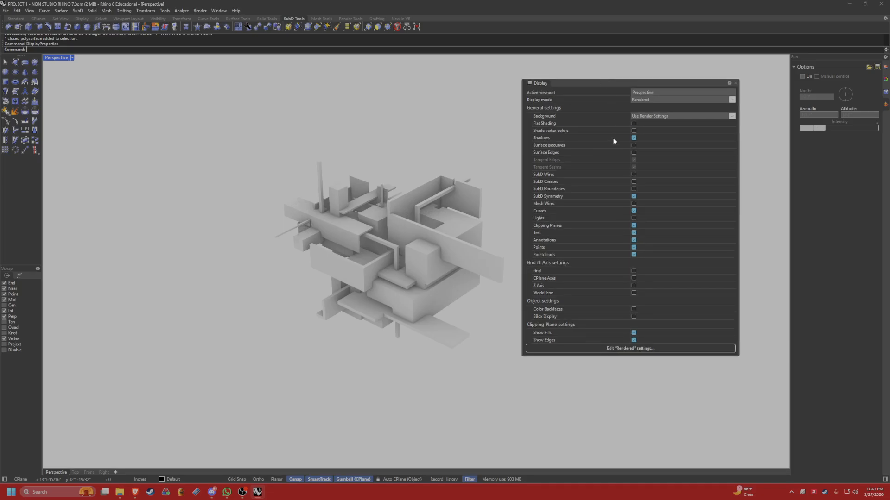
Turn on surface edges for the Rendered display mode in the Perspective viewport.
{"action": "left_click", "coordinate": [634, 153]}
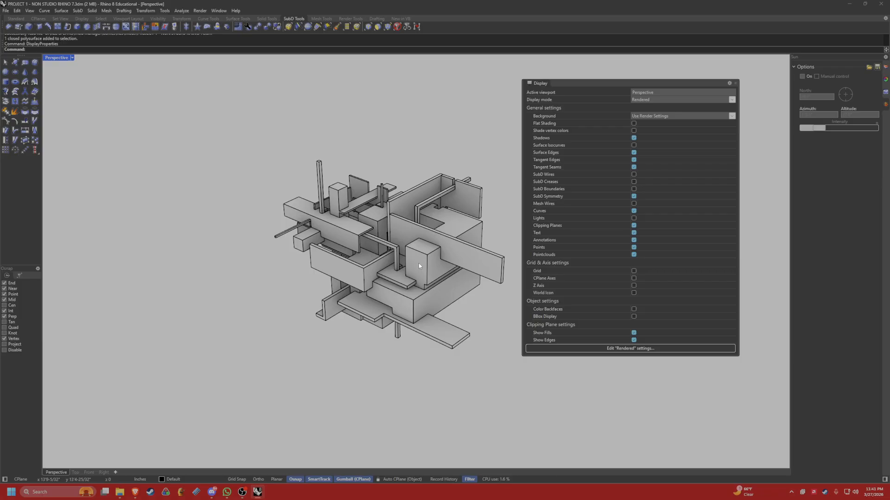
{"action": "right_click_drag", "start_coordinate": [418, 263], "coordinate": [369, 267], "text": "shift"}
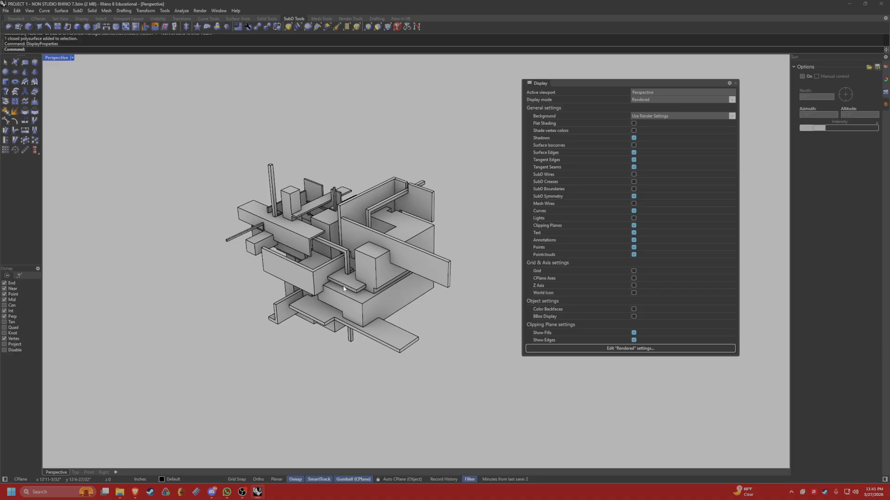
{"action": "right_click_drag", "start_coordinate": [345, 291], "coordinate": [327, 250], "text": "shift"}
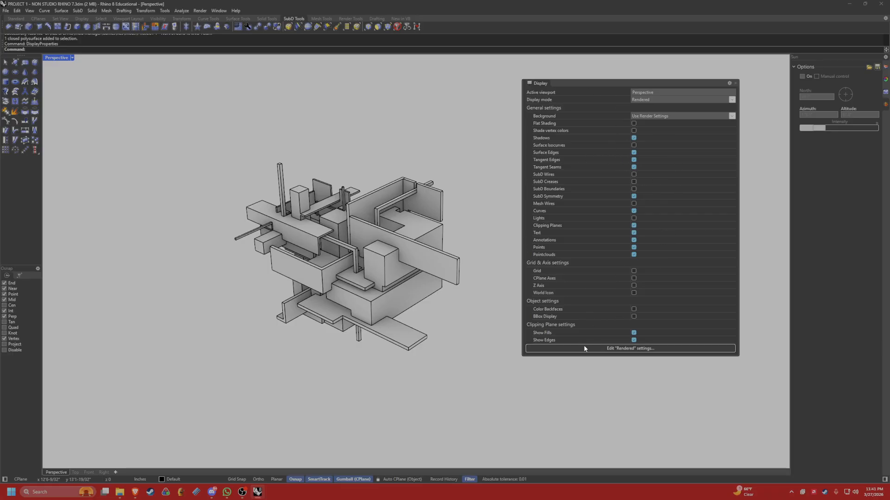
In the Rendered display mode's surface object settings, try a surface edge scale of 1 and set it to 0.75.
{"action": "left_click", "coordinate": [616, 351]}
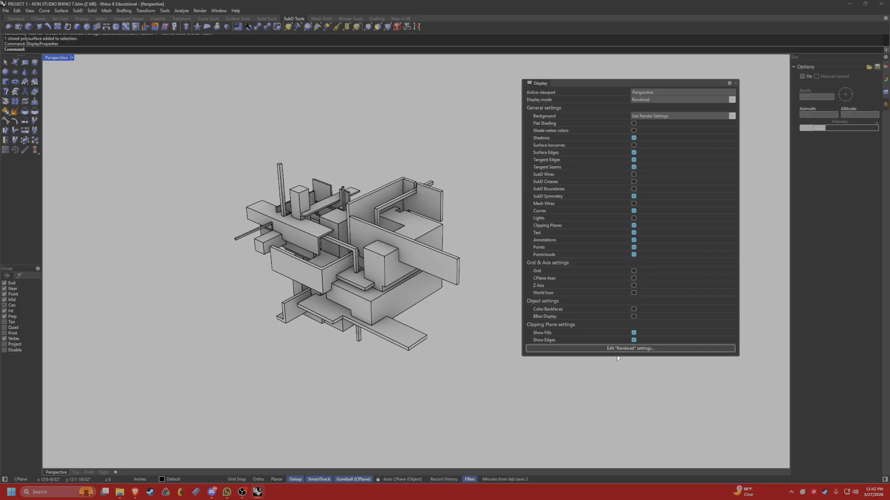
{"action": "left_click_drag", "start_coordinate": [402, 134], "coordinate": [503, 90]}
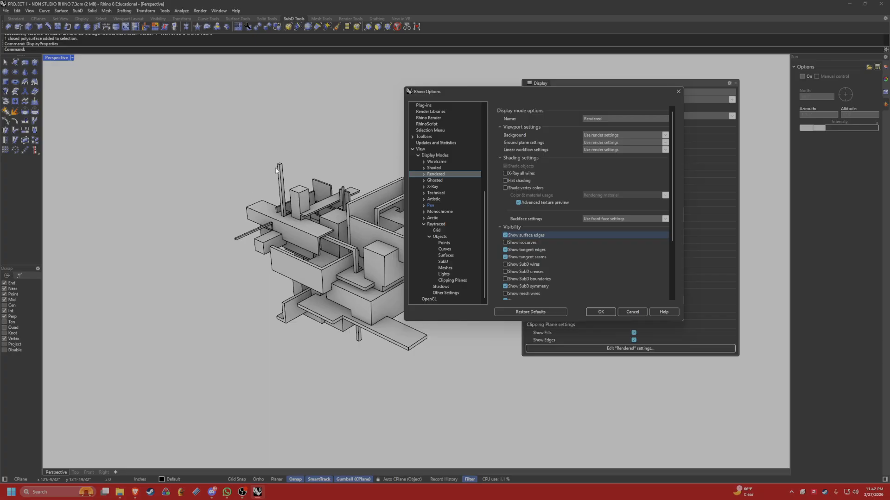
{"action": "left_click", "coordinate": [424, 175]}
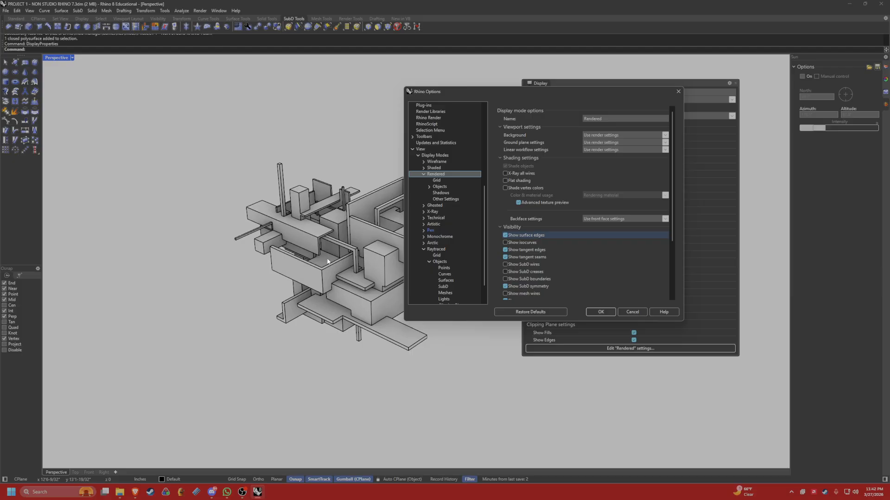
{"action": "left_click", "coordinate": [429, 188]}
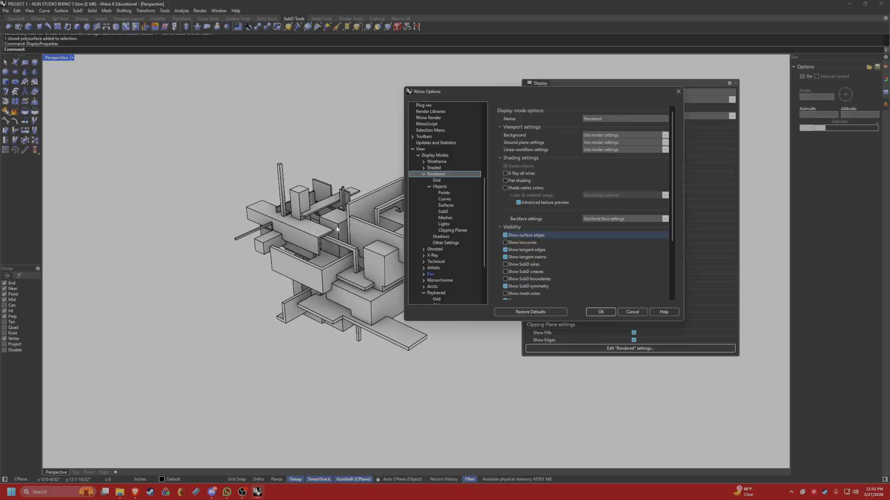
{"action": "left_click", "coordinate": [446, 206]}
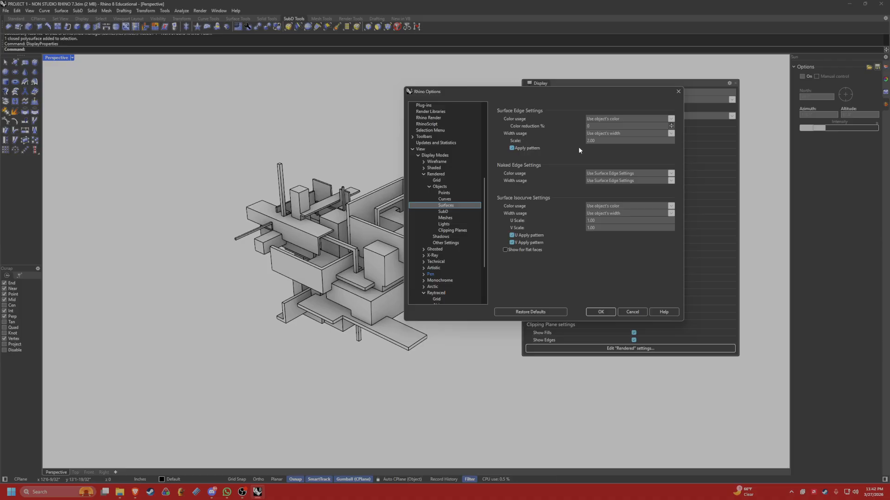
{"action": "left_click", "coordinate": [598, 141]}
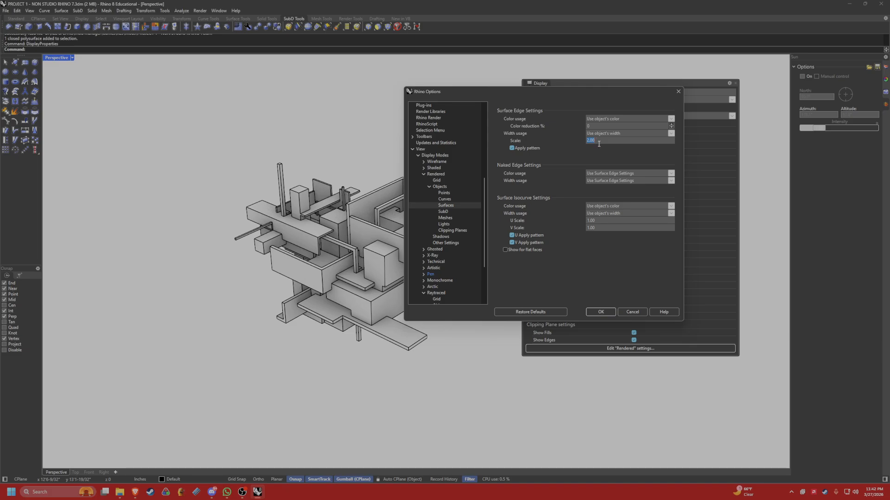
{"action": "type", "text": "1"}
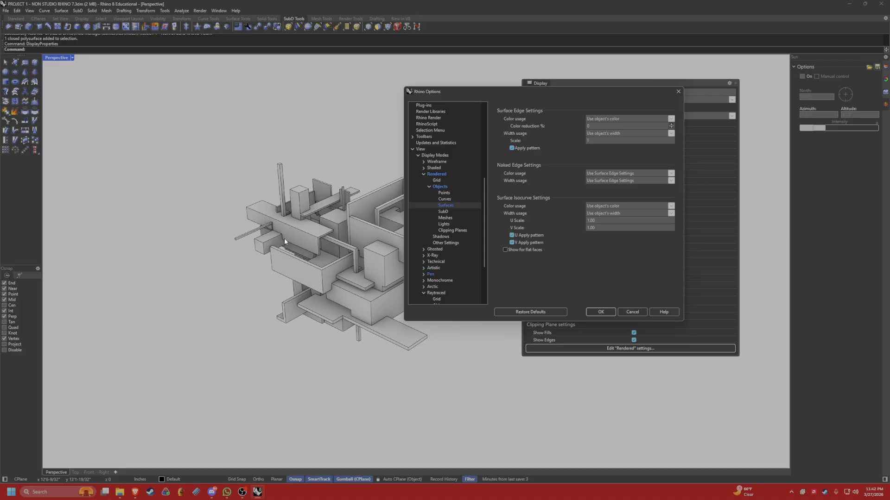
{"action": "double_click", "coordinate": [607, 138]}
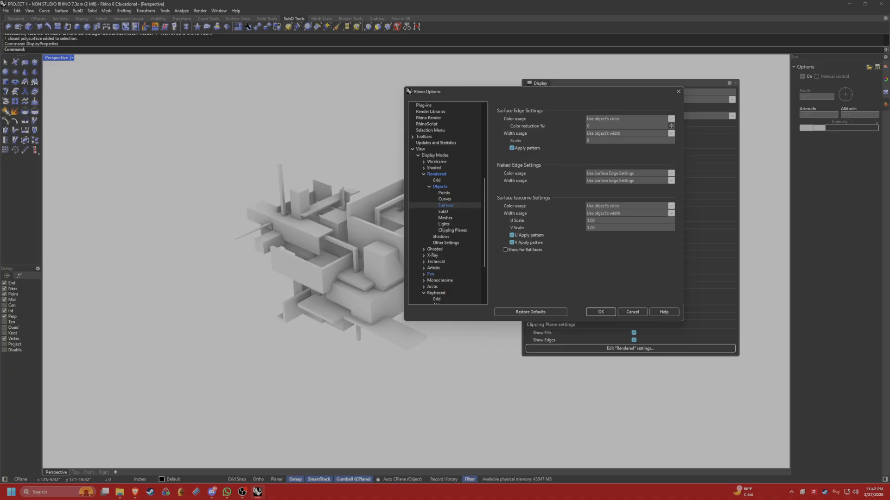
{"action": "type", "text": "75"}
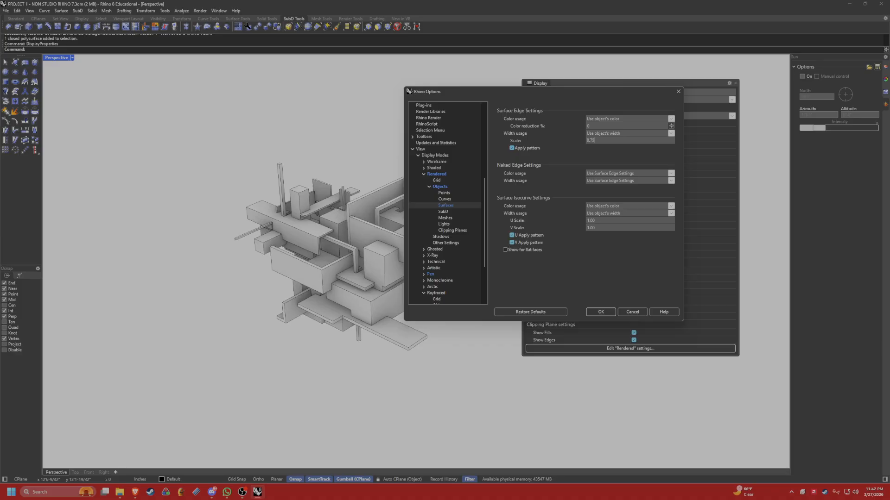
Try surface edge scales of 0.01 and 0.5 for comparison and return the scale to 0.75.
{"action": "double_click", "coordinate": [590, 140]}
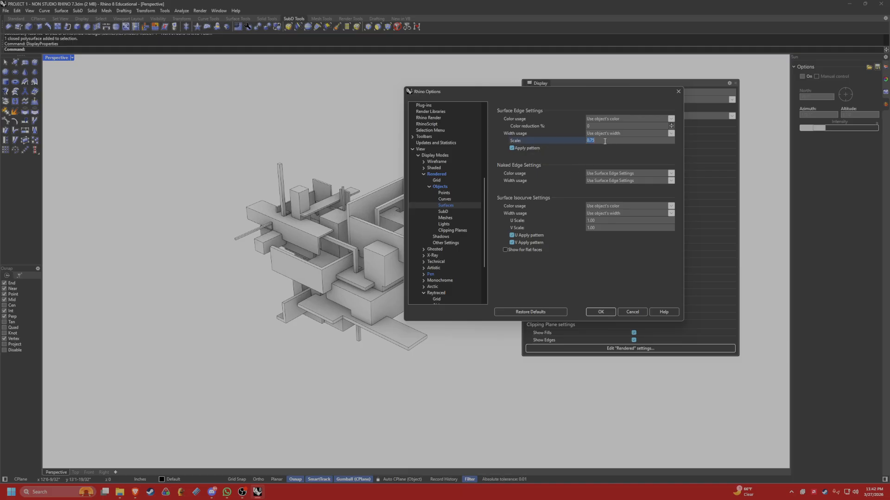
{"action": "type", "text": "0."}
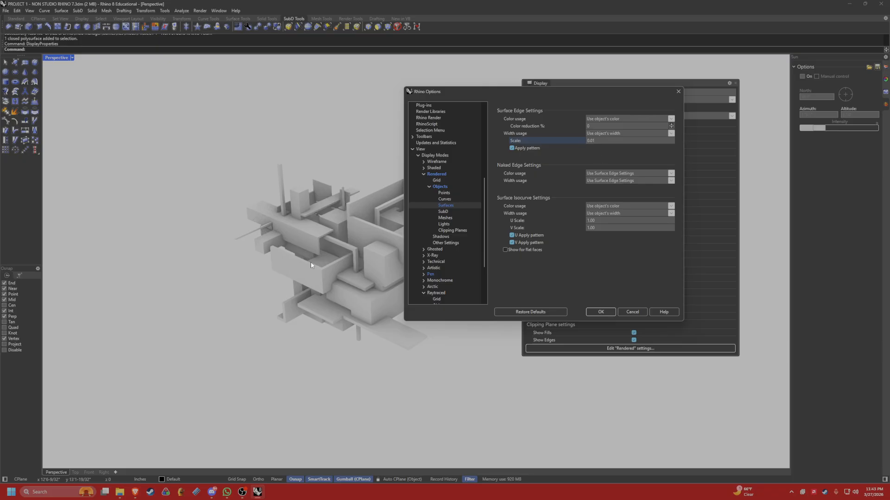
{"action": "left_click", "coordinate": [609, 139]}
{"action": "key", "text": "BackSpace"}
{"action": "key", "text": "BackSpace"}
{"action": "type", "text": "5"}
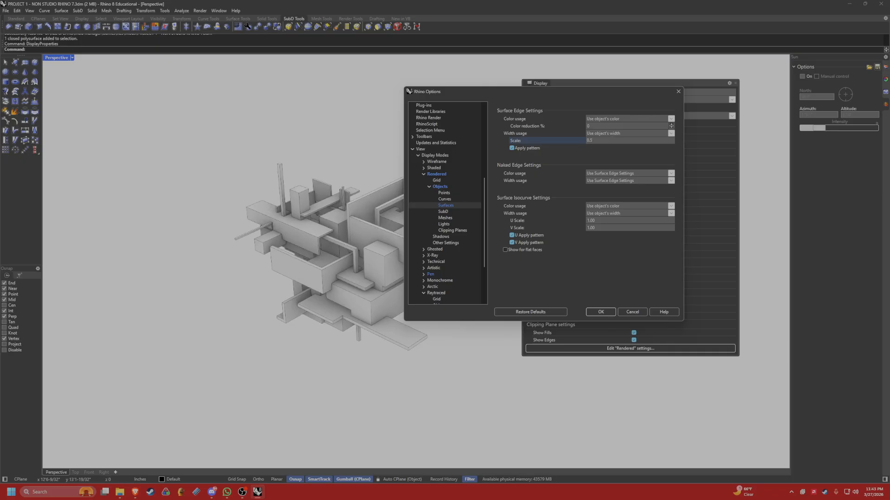
{"action": "key", "text": "BackSpace"}
{"action": "type", "text": "75"}
Set the surface isocurve U and V scales to 0.75, accept the options and close the display settings.
{"action": "left_click", "coordinate": [600, 221]}
{"action": "type", "text": "0.5"}
{"action": "left_click", "coordinate": [582, 285]}
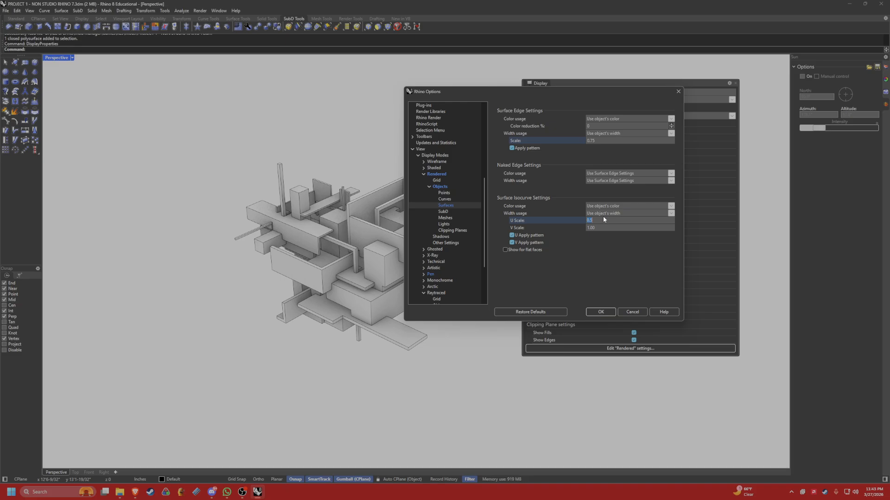
{"action": "left_click", "coordinate": [607, 221]}
{"action": "key", "text": "BackSpace"}
{"action": "left_click", "coordinate": [613, 227]}
{"action": "type", "text": "0"}
{"action": "left_click", "coordinate": [552, 272]}
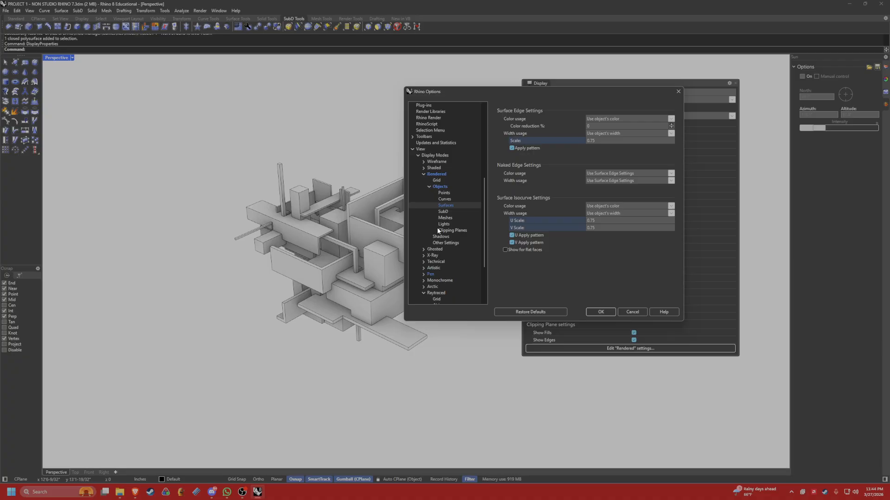
{"action": "left_click", "coordinate": [600, 312]}
{"action": "left_click", "coordinate": [734, 82]}
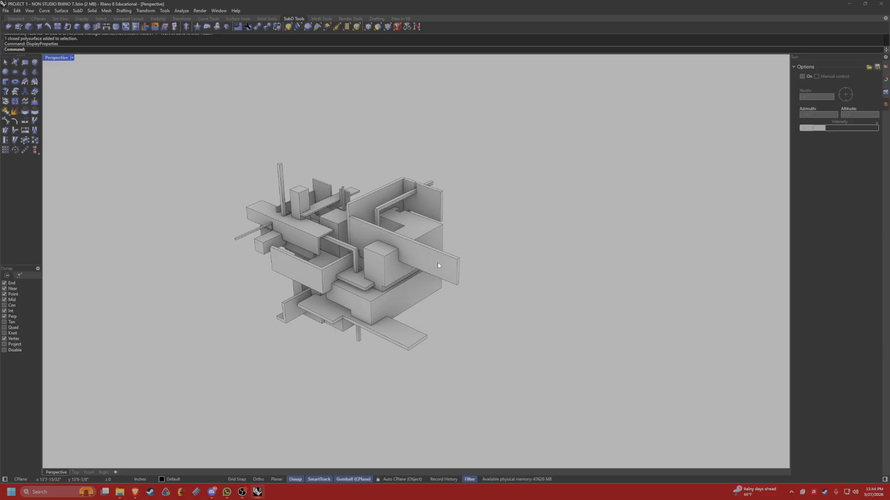
Switch the Perspective viewport to the Arctic display mode.
{"action": "right_click_drag", "start_coordinate": [438, 266], "coordinate": [474, 224]}
{"action": "left_click", "coordinate": [72, 58]}
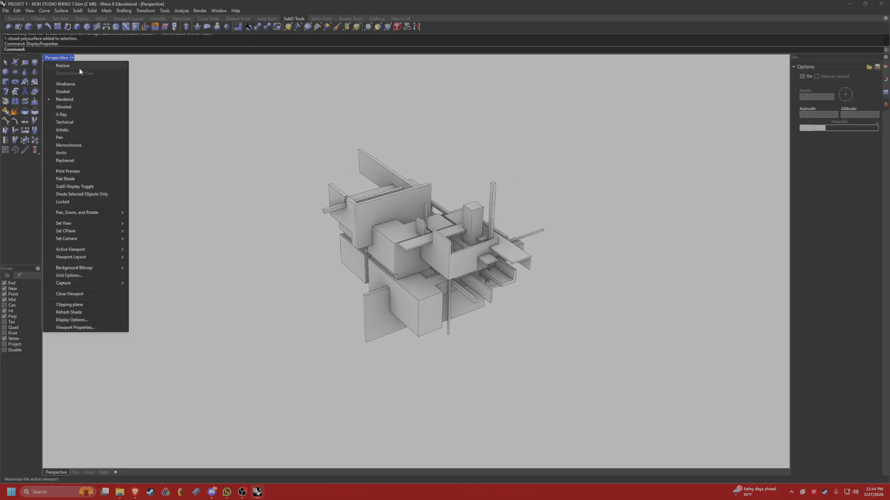
{"action": "left_click", "coordinate": [61, 153]}
{"action": "right_click_drag", "start_coordinate": [191, 193], "coordinate": [379, 232]}
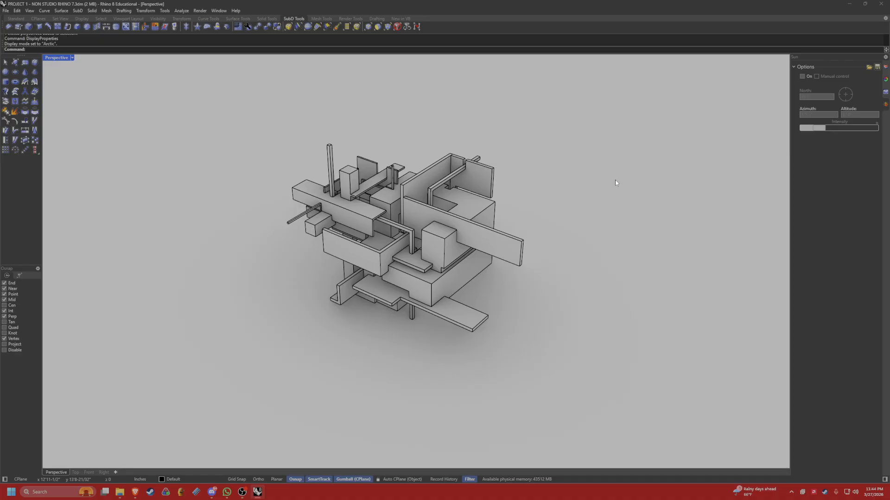
Open the display properties for the Arctic viewport and enlarge and reposition them so the settings are readable beside the model.
{"action": "type", "text": "DisplayProperties"}
{"action": "key", "text": "Return"}
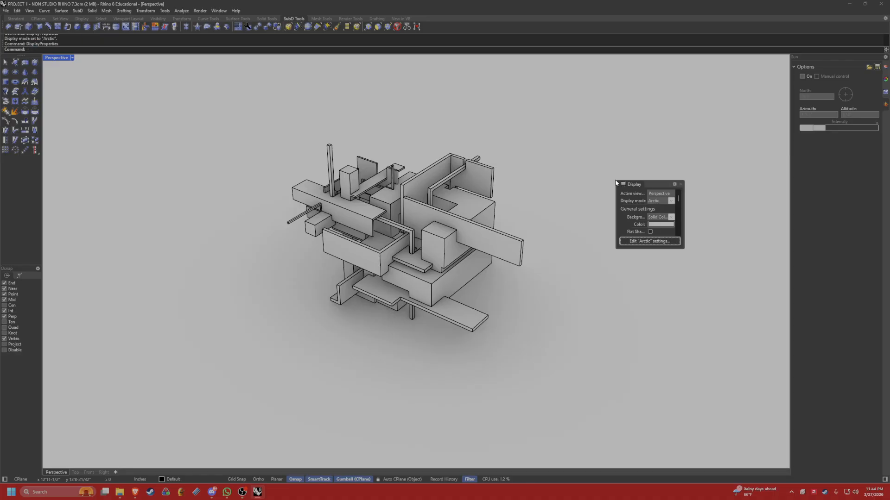
{"action": "left_click_drag", "start_coordinate": [624, 189], "coordinate": [324, 110]}
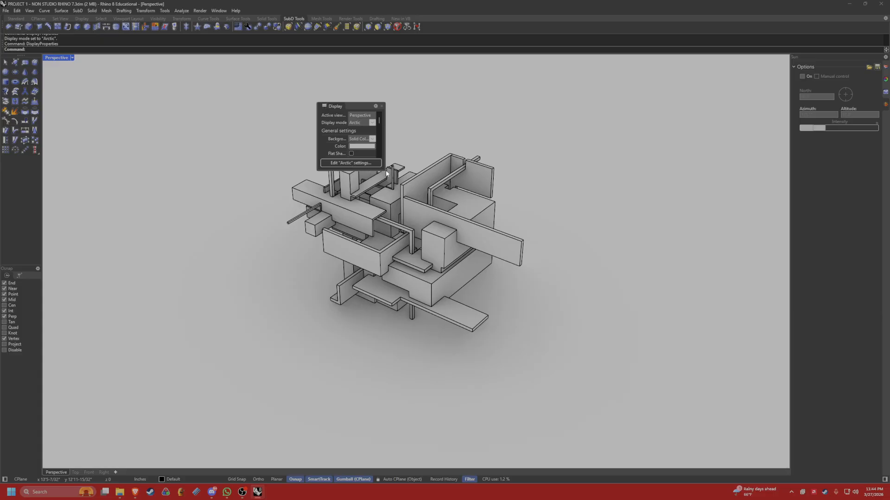
{"action": "left_click_drag", "start_coordinate": [384, 170], "coordinate": [580, 317]}
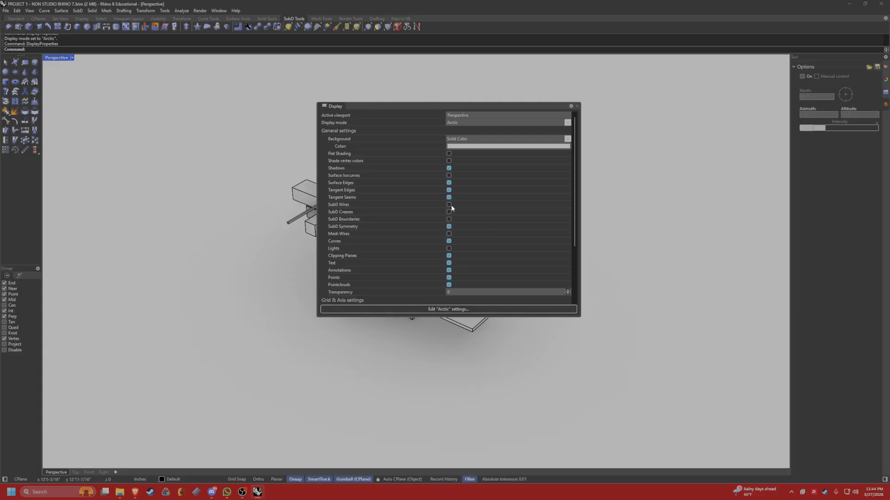
{"action": "left_click_drag", "start_coordinate": [388, 112], "coordinate": [519, 92]}
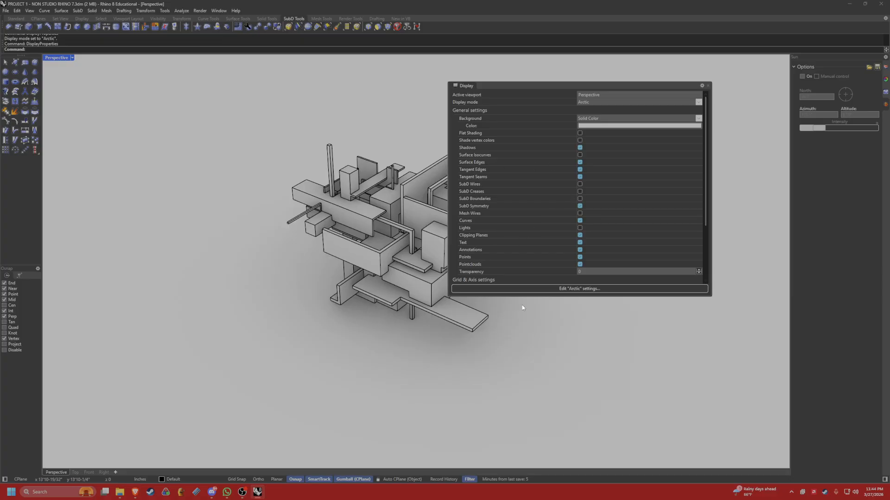
In the Arctic display mode's surface object settings, set the surface edge scale to 0.75.
{"action": "left_click", "coordinate": [530, 289]}
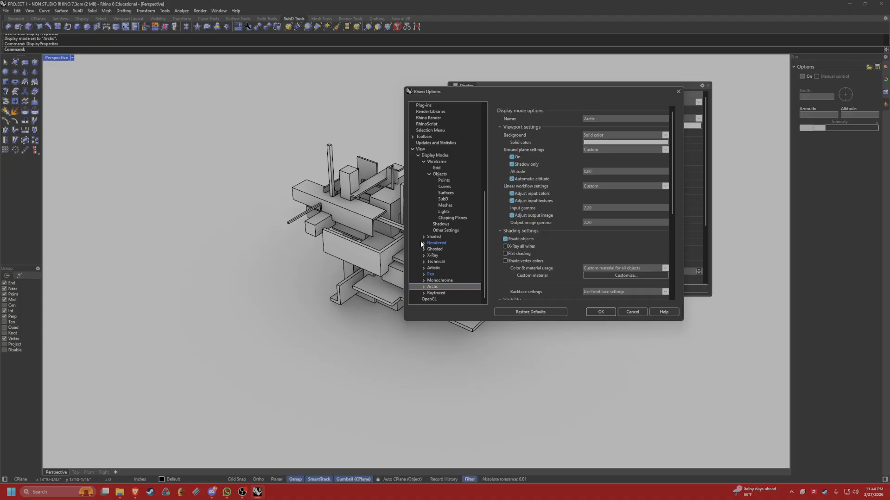
{"action": "left_click", "coordinate": [424, 287]}
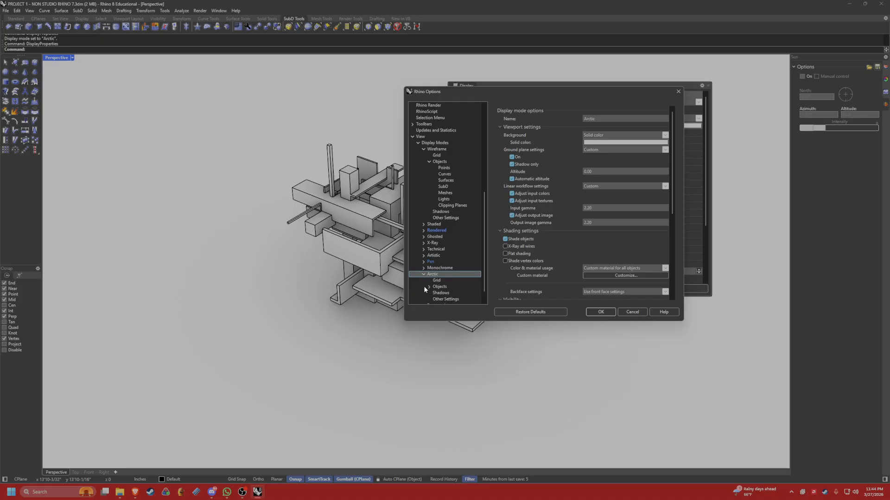
{"action": "left_click", "coordinate": [429, 274]}
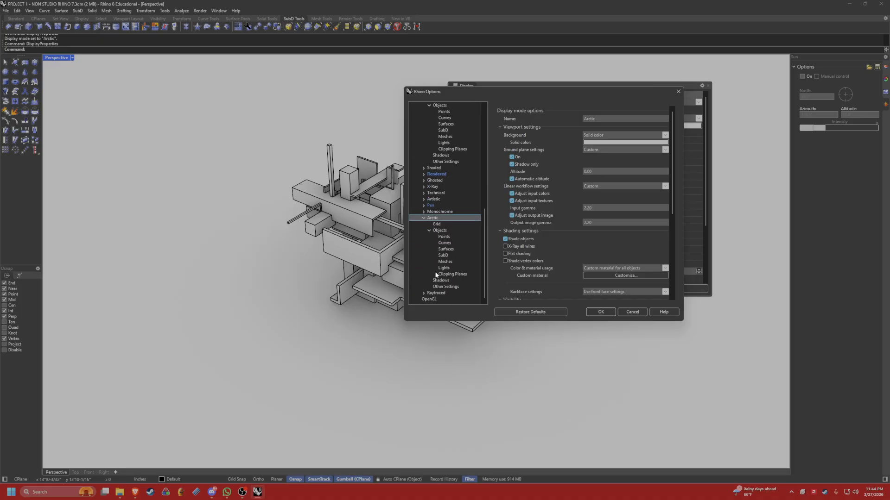
{"action": "left_click", "coordinate": [446, 250]}
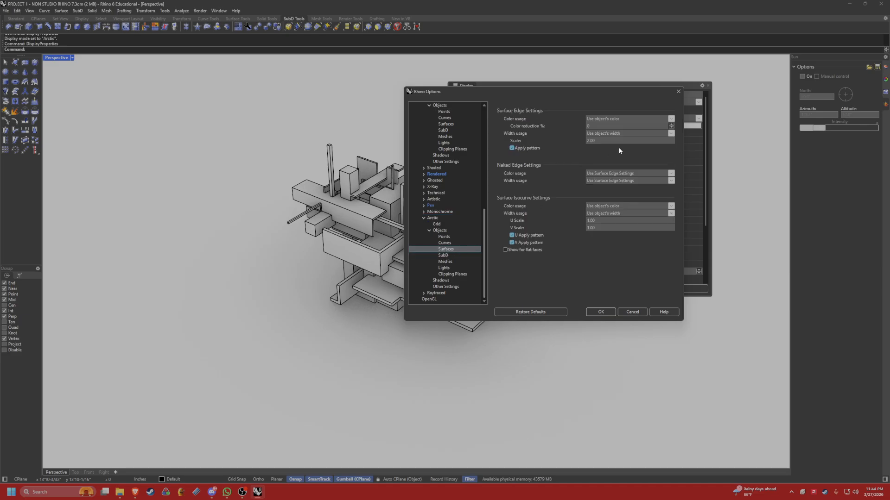
{"action": "double_click", "coordinate": [613, 141]}
{"action": "type", "text": "0.75"}
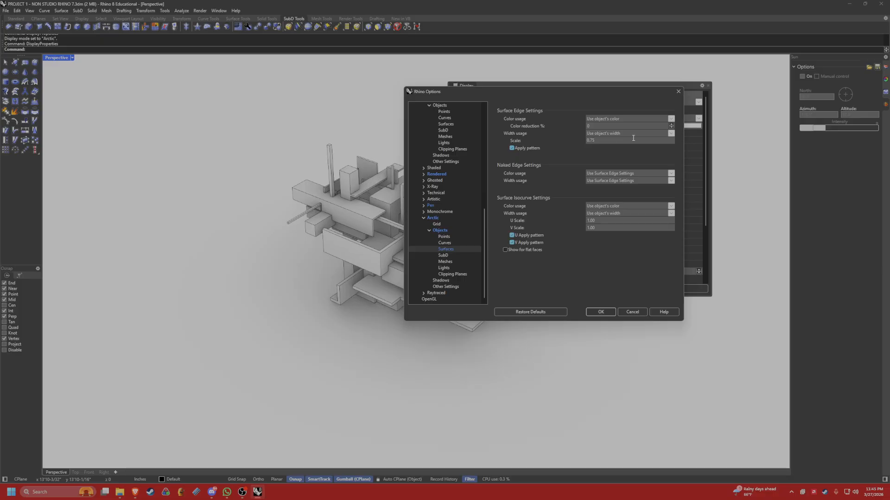
{"action": "left_click", "coordinate": [591, 275]}
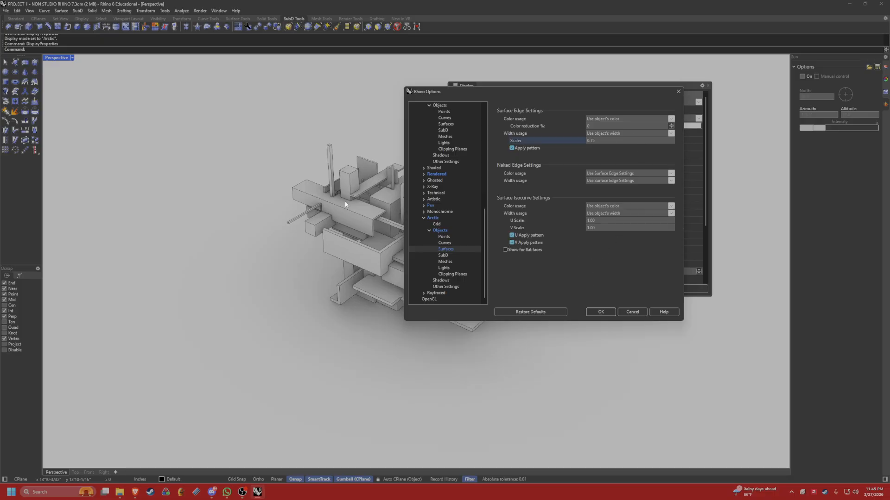
Set Arctic's surface isocurve U scale to 0.75 and the V scale to match, accept the options and close the display settings.
{"action": "double_click", "coordinate": [599, 221]}
{"action": "type", "text": "0"}
{"action": "key", "text": "Tab"}
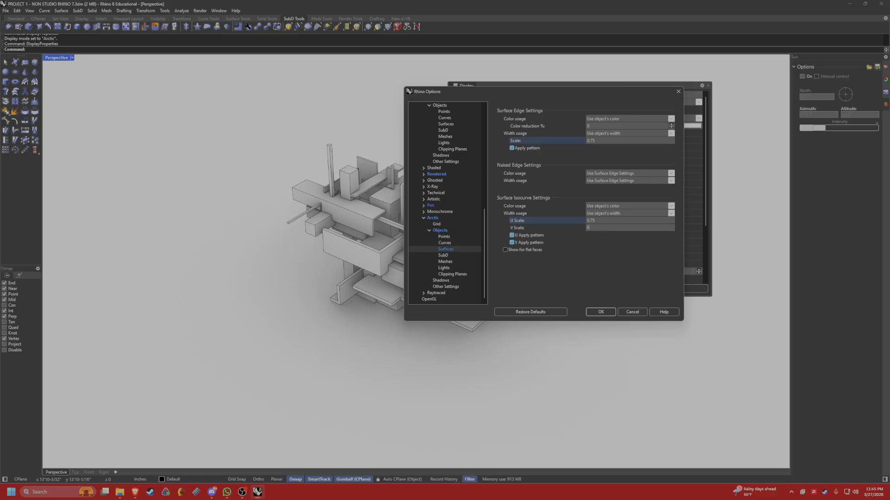
{"action": "left_click", "coordinate": [598, 312]}
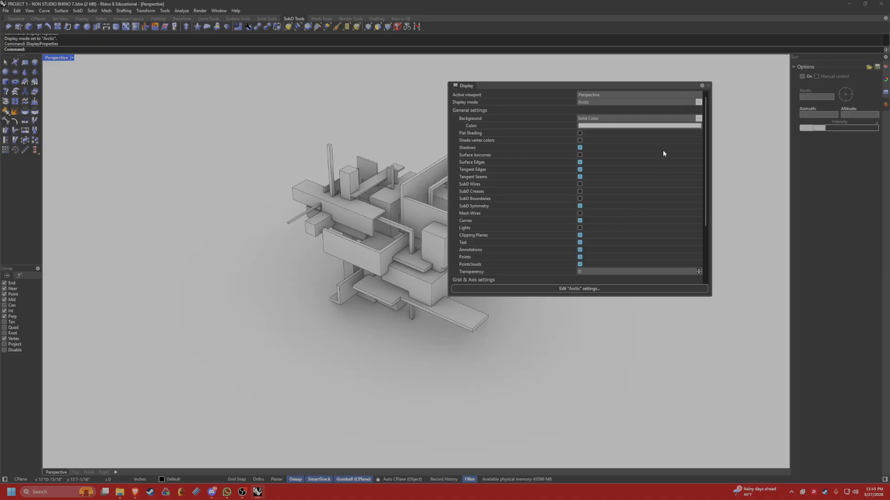
{"action": "left_click", "coordinate": [708, 86]}
Switch the Perspective viewport back to the Rendered display mode.
{"action": "right_click_drag", "start_coordinate": [523, 195], "coordinate": [491, 194]}
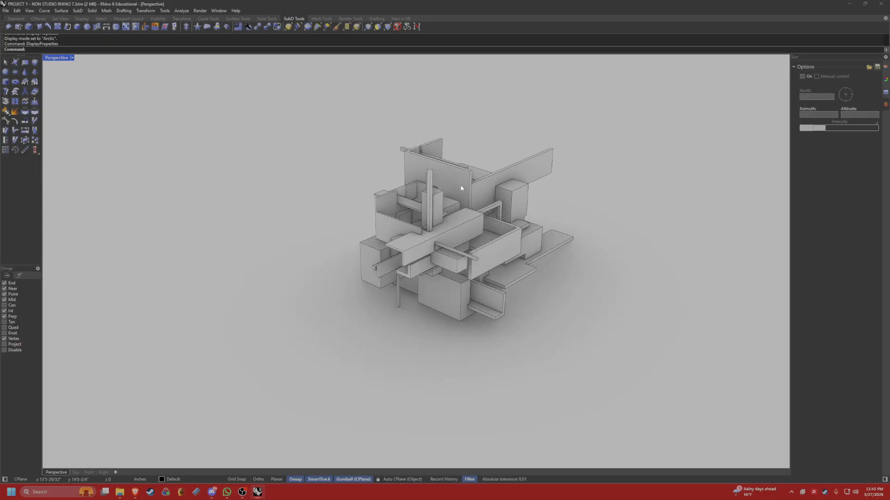
{"action": "left_click", "coordinate": [72, 58]}
{"action": "left_click", "coordinate": [65, 99]}
{"action": "right_click_drag", "start_coordinate": [324, 199], "coordinate": [346, 188]}
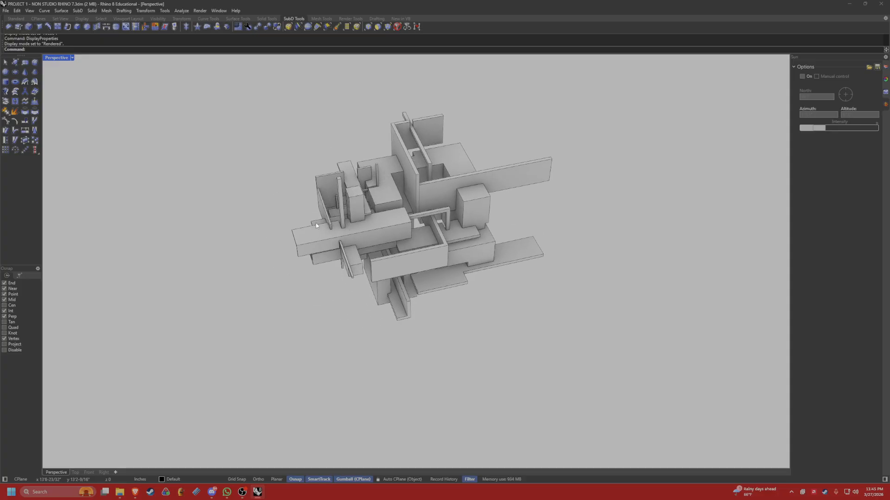
Examine the massing model's edges and its projecting lower slab in Rendered mode from several angles, close up and from a distance.
{"action": "right_click_drag", "start_coordinate": [316, 224], "coordinate": [380, 251]}
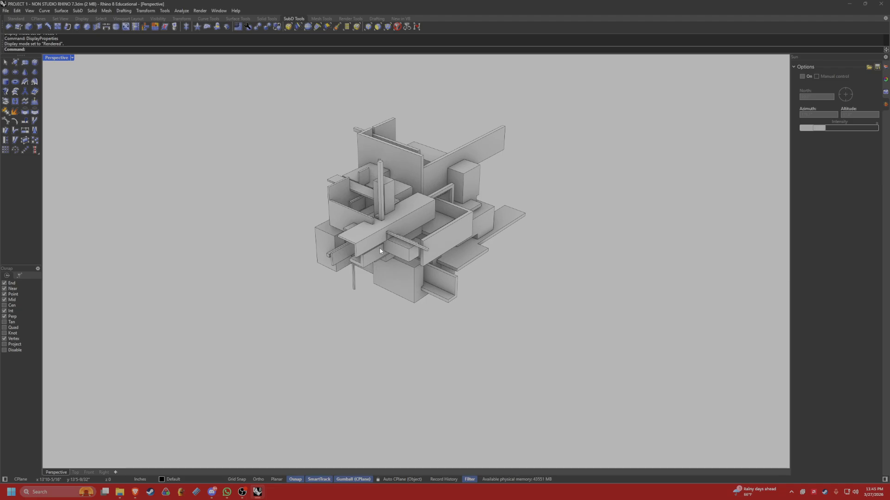
{"action": "scroll", "coordinate": [380, 251], "scroll_direction": "up", "scroll_amount": 6}
{"action": "left_click", "coordinate": [482, 261]}
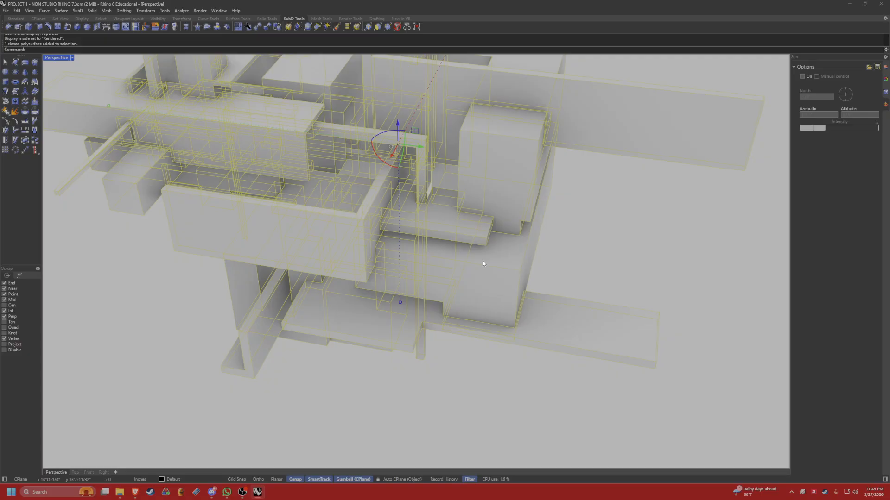
{"action": "key", "text": "Escape"}
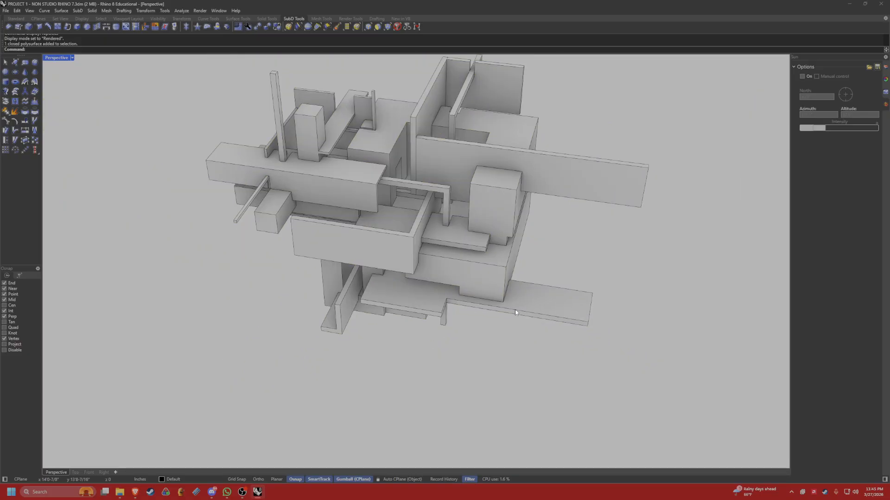
{"action": "right_click_drag", "start_coordinate": [513, 314], "coordinate": [477, 174]}
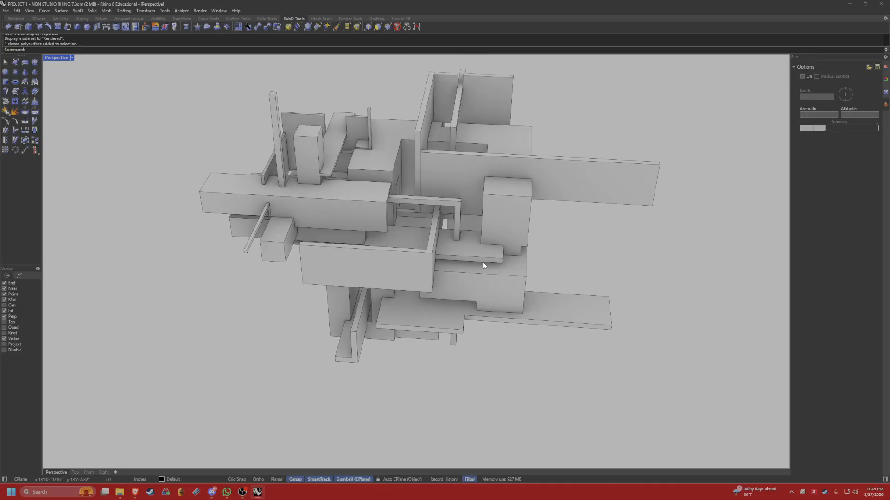
{"action": "right_click_drag", "start_coordinate": [516, 255], "coordinate": [447, 274]}
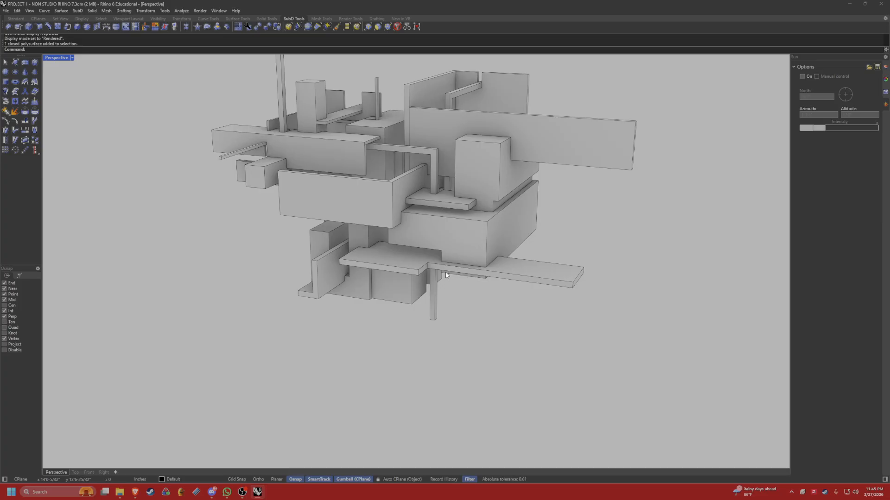
{"action": "mouse_move", "coordinate": [446, 274]}
{"action": "right_mouse_down"}
{"action": "mouse_move", "coordinate": [468, 228]}
{"action": "mouse_move", "coordinate": [451, 224]}
{"action": "mouse_move", "coordinate": [416, 261]}
{"action": "mouse_move", "coordinate": [454, 270]}
{"action": "right_mouse_up"}
{"action": "left_click", "coordinate": [411, 266]}
{"action": "key", "text": "Escape"}
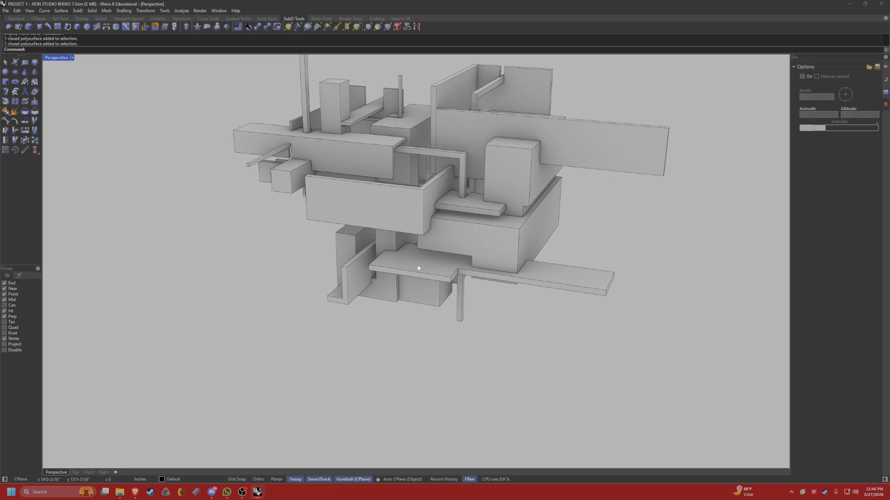
Duplicate the face border of the projecting lower slab's top face with DupFaceBorder and clear the selection.
{"action": "type", "text": "DupFaceBorder"}
{"action": "key", "text": "Return"}
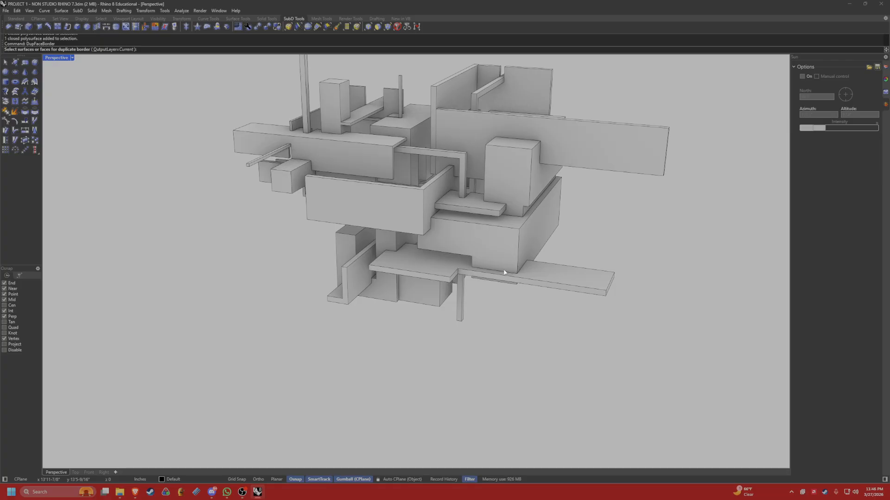
{"action": "left_click", "coordinate": [438, 264]}
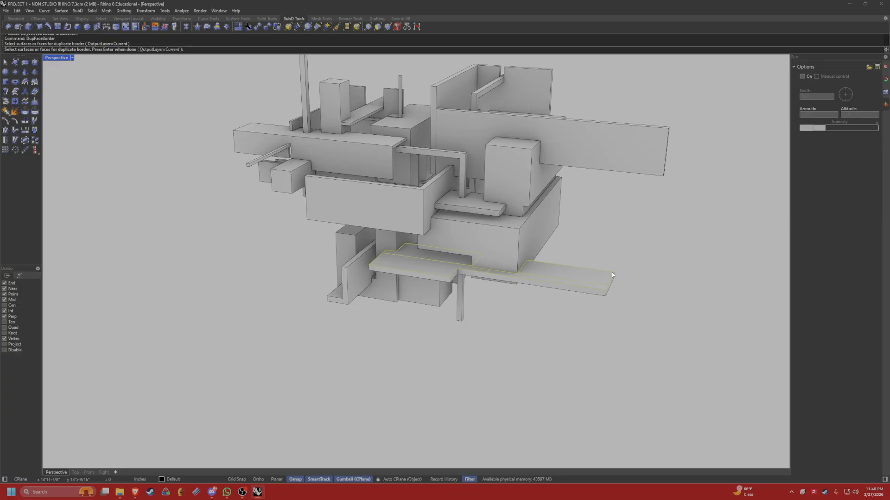
{"action": "key", "text": "Return"}
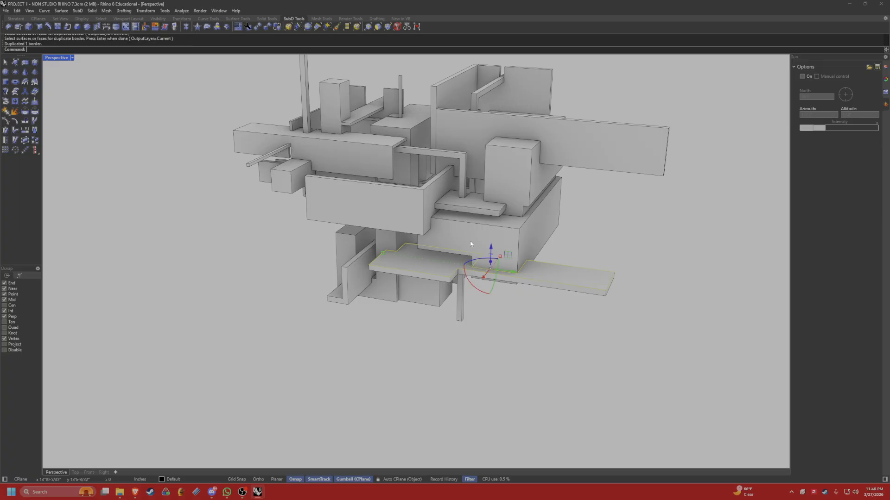
{"action": "key", "text": "Escape"}
Raise the duplicated border curve above the lower slab and undo that move.
{"action": "scroll", "coordinate": [445, 273], "scroll_direction": "up", "scroll_amount": 5}
{"action": "left_click", "coordinate": [456, 274]}
{"action": "left_click", "coordinate": [477, 291]}
{"action": "right_click_drag", "start_coordinate": [478, 291], "coordinate": [495, 164]}
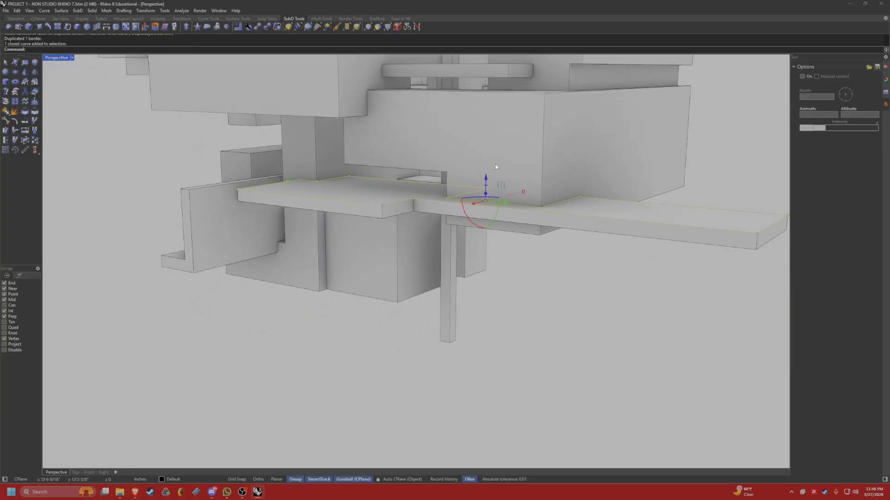
{"action": "left_click", "coordinate": [401, 189]}
{"action": "left_click", "coordinate": [418, 205]}
{"action": "key", "text": "ctrl+z"}
{"action": "key", "text": "Escape"}
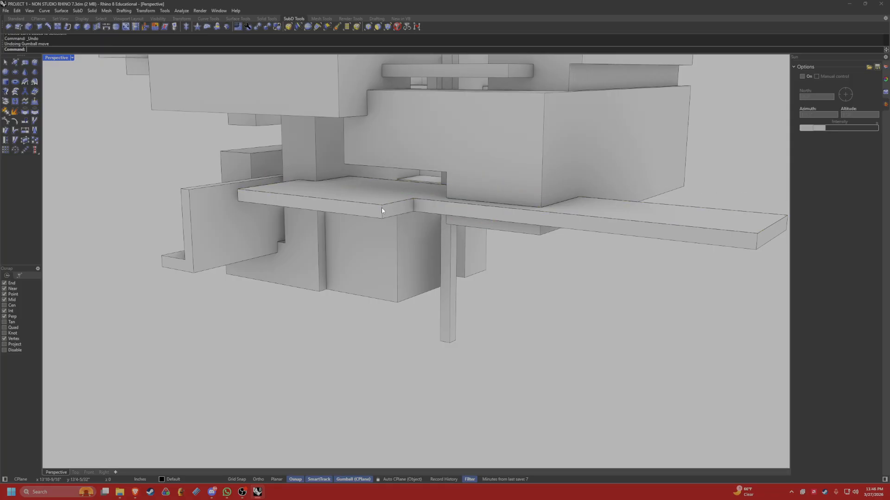
Extrude the duplicated border curve as a solid with ExtrudeCrv, downward to the slab's lower edge.
{"action": "right_click_drag", "start_coordinate": [382, 210], "coordinate": [407, 229]}
{"action": "left_click", "coordinate": [427, 246]}
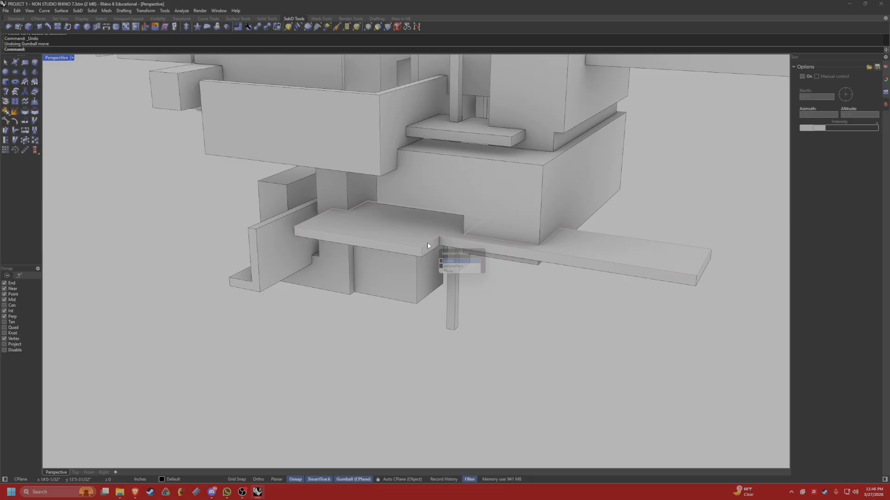
{"action": "left_click", "coordinate": [448, 260]}
{"action": "type", "text": "Ex"}
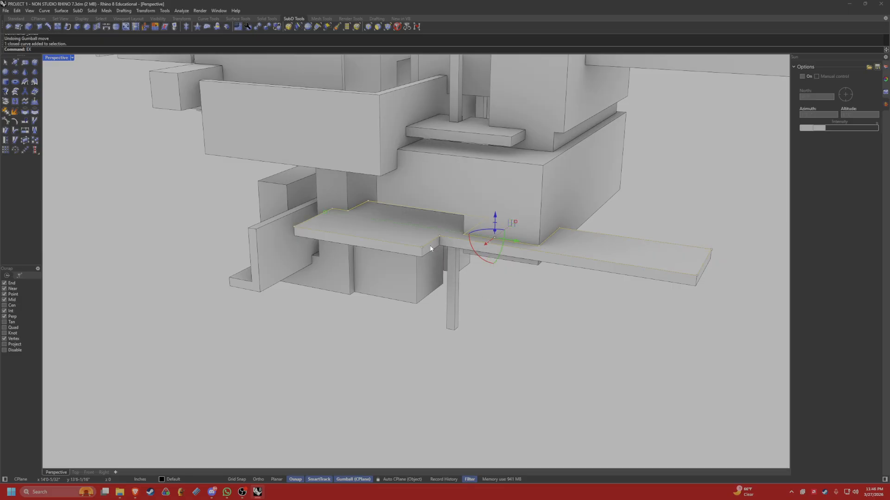
{"action": "type", "text": "trude"}
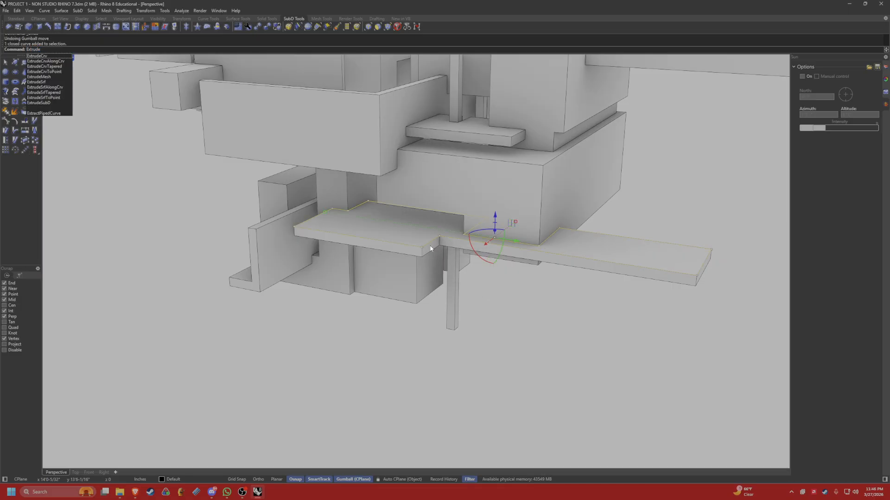
{"action": "type", "text": "Crv"}
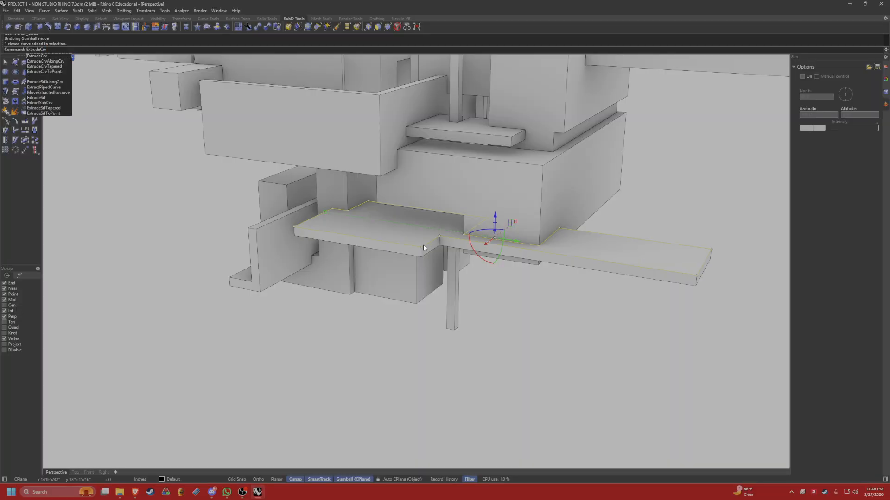
{"action": "key", "text": "Return"}
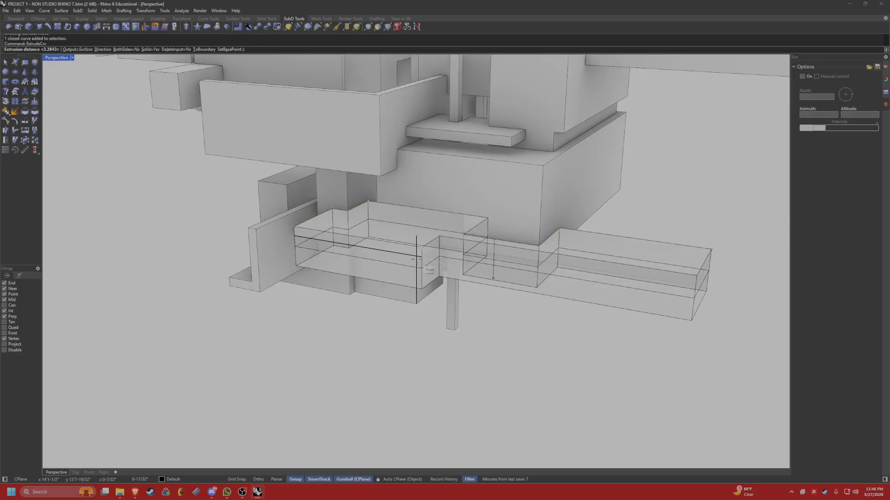
{"action": "left_click", "coordinate": [419, 259]}
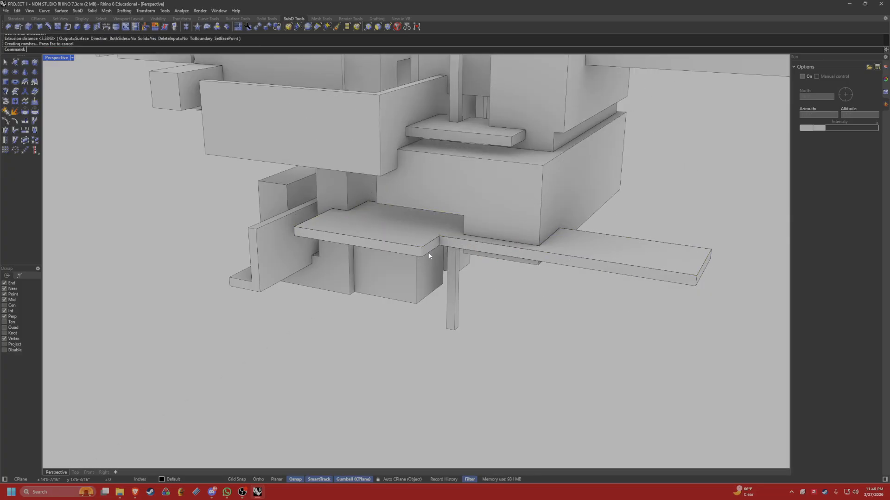
Delete the leftover border curve around the lower slab's top face.
{"action": "key", "text": "ctrl+a"}
{"action": "scroll", "coordinate": [501, 193], "scroll_direction": "down", "scroll_amount": 5}
{"action": "right_click_drag", "start_coordinate": [502, 192], "coordinate": [499, 181]}
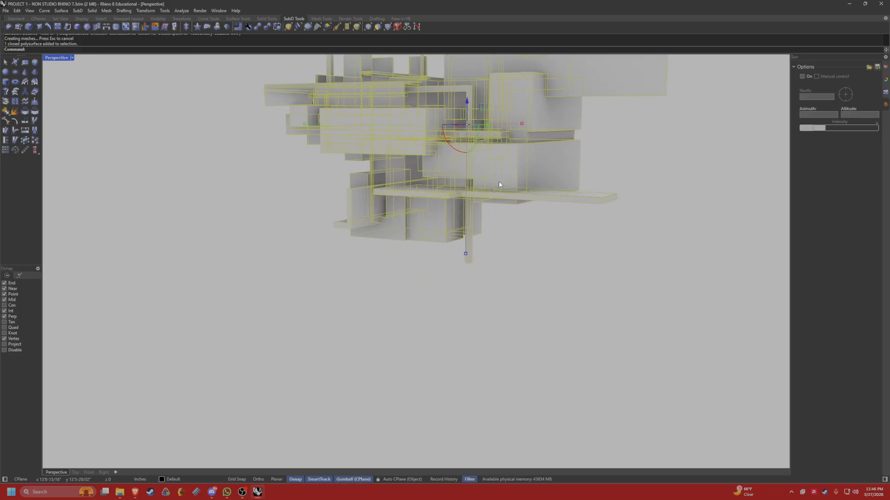
{"action": "scroll", "coordinate": [499, 181], "scroll_direction": "up", "scroll_amount": 4}
{"action": "key", "text": "Escape"}
{"action": "right_click_drag", "start_coordinate": [438, 210], "coordinate": [427, 220]}
{"action": "left_click", "coordinate": [436, 225]}
{"action": "left_click", "coordinate": [455, 237]}
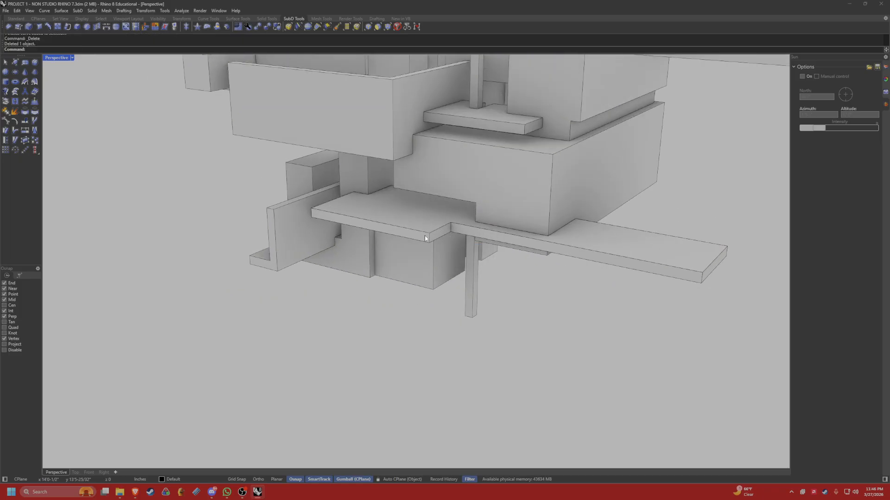
Hide the main building mass to isolate the rebuilt slab solid, and undo the hide.
{"action": "key", "text": "Delete"}
{"action": "left_click", "coordinate": [469, 199]}
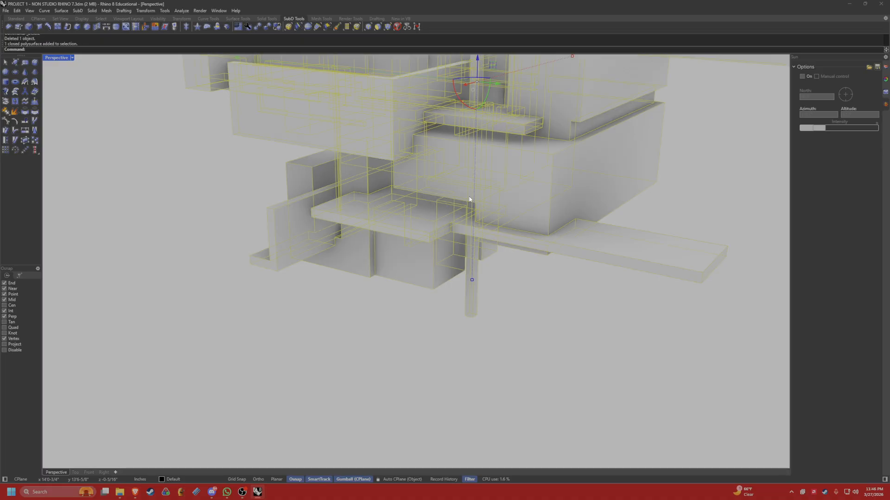
{"action": "key", "text": "Return"}
{"action": "right_click_drag", "start_coordinate": [501, 188], "coordinate": [484, 204]}
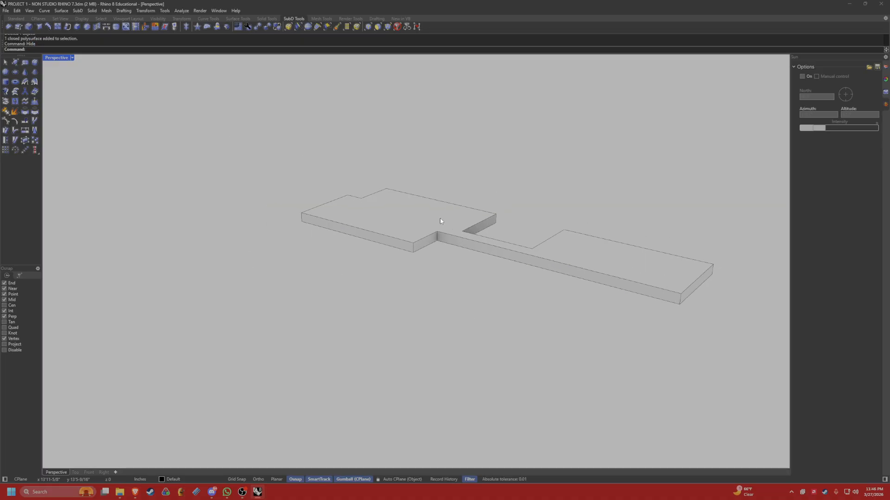
{"action": "key", "text": "ctrl+z"}
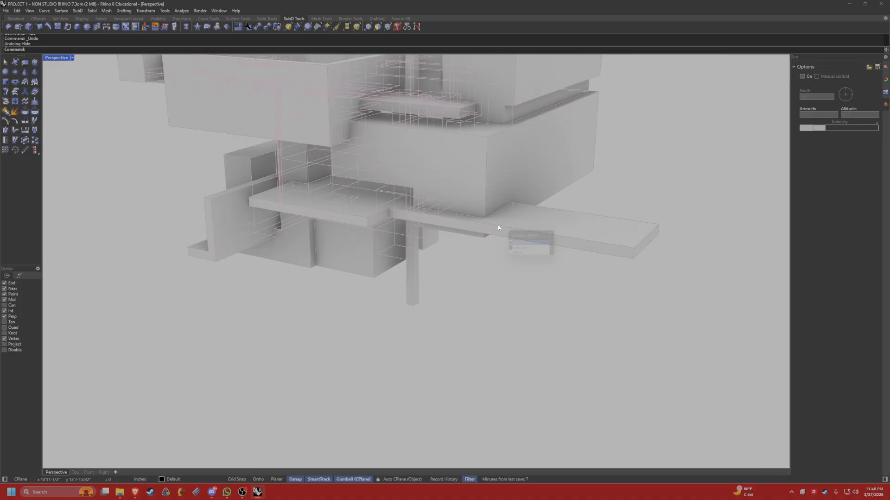
Select the rebuilt lower slab extrusion and create a new layer named P(LANES.
{"action": "left_click", "coordinate": [498, 227]}
{"action": "left_click", "coordinate": [519, 250]}
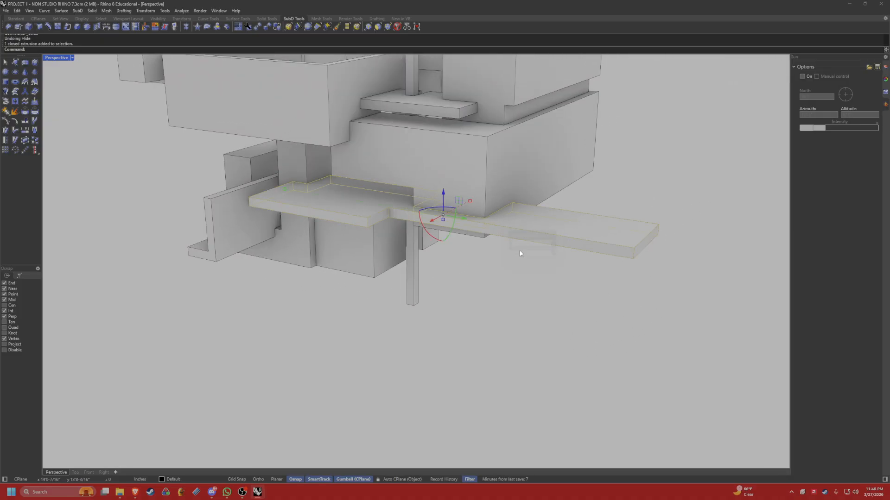
{"action": "left_click", "coordinate": [884, 81]}
{"action": "left_click", "coordinate": [886, 69]}
{"action": "right_click", "coordinate": [809, 101]}
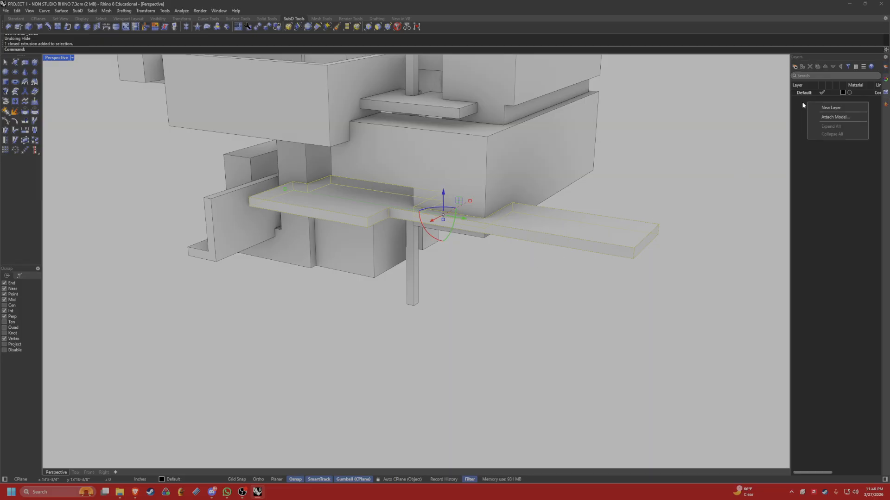
{"action": "left_click", "coordinate": [822, 108]}
{"action": "type", "text": "P(LANE"}
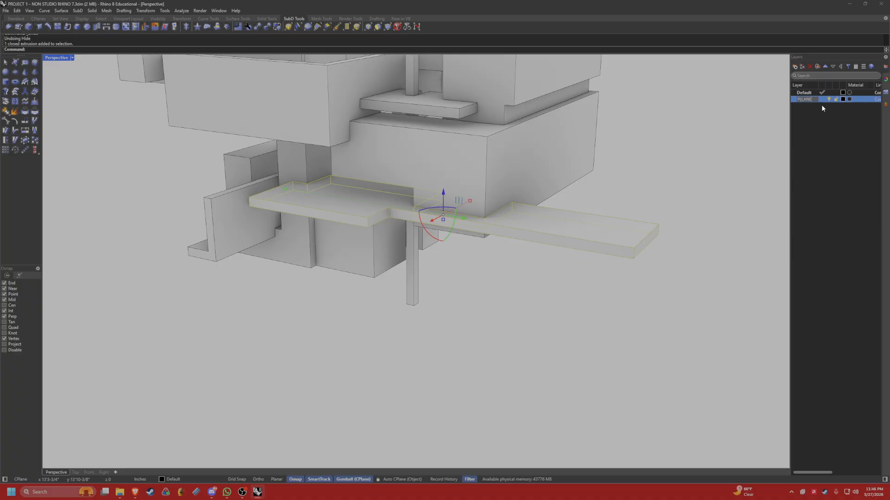
{"action": "type", "text": "S"}
{"action": "key", "text": "Return"}
Move the rebuilt lower slab extrusion onto the P(LANES layer and clear the selection.
{"action": "left_click", "coordinate": [532, 312]}
{"action": "left_click", "coordinate": [555, 227]}
{"action": "left_click", "coordinate": [582, 250]}
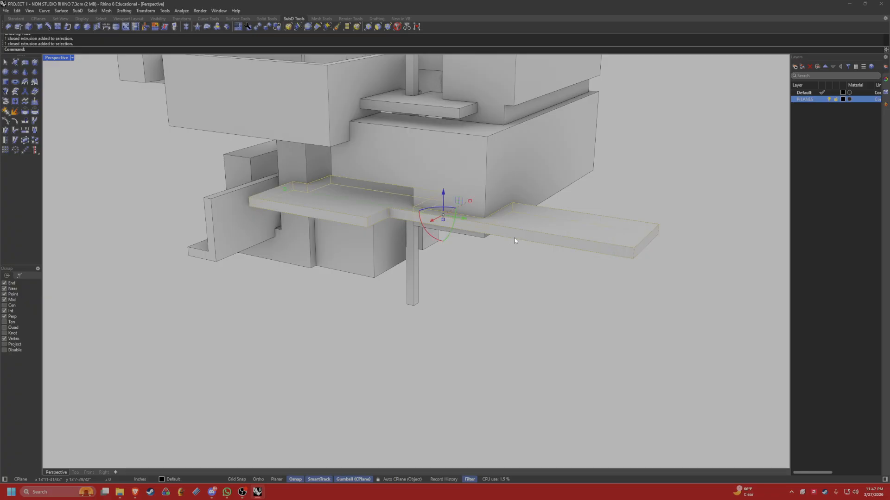
{"action": "right_click", "coordinate": [805, 99]}
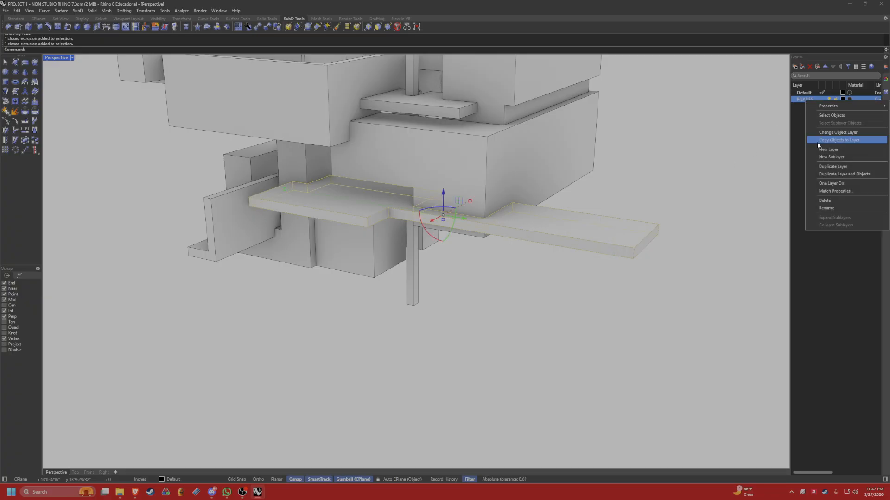
{"action": "left_click", "coordinate": [825, 132]}
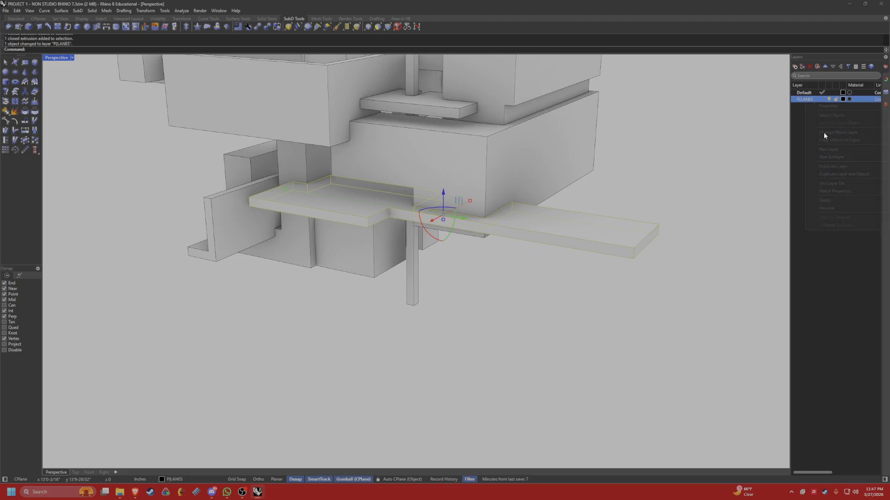
{"action": "left_click", "coordinate": [747, 165]}
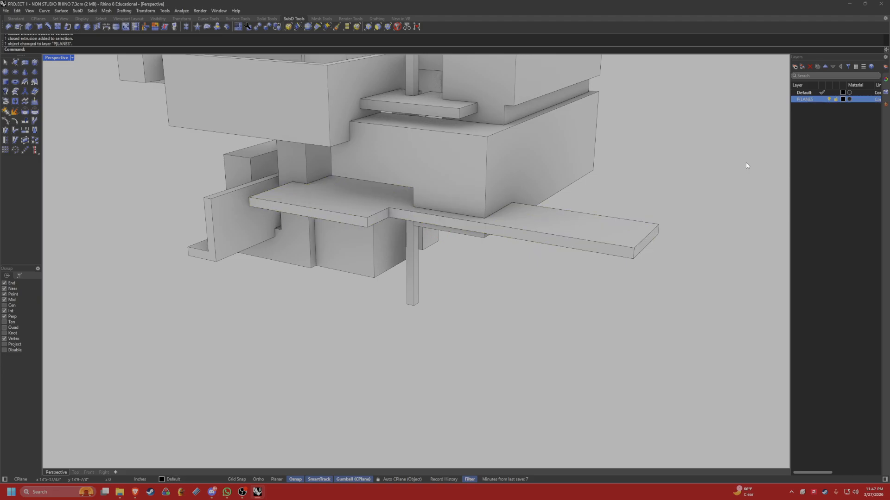
Turn off the P(LANES layer and use PushPull to push the original slab's top face down to its lower edge.
{"action": "left_click", "coordinate": [828, 100]}
{"action": "left_click", "coordinate": [510, 193]}
{"action": "scroll", "coordinate": [485, 209], "scroll_direction": "down", "scroll_amount": 3}
{"action": "key", "text": "Escape"}
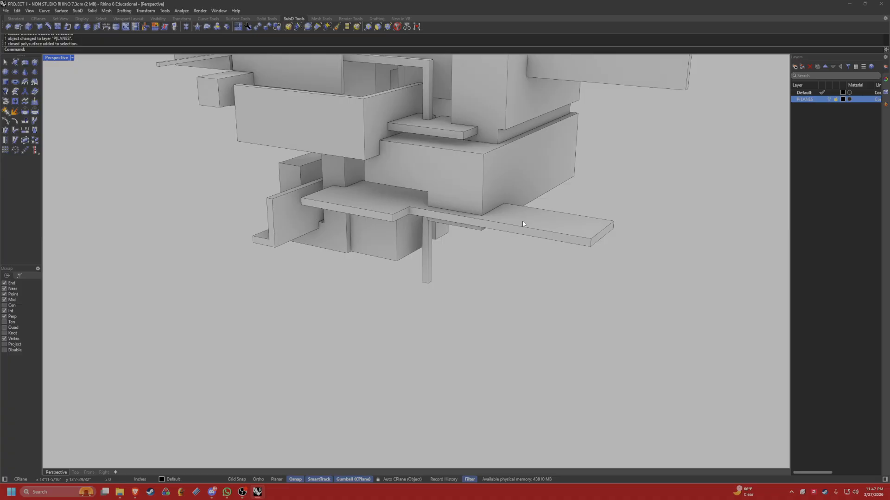
{"action": "right_click_drag", "start_coordinate": [523, 224], "coordinate": [522, 224]}
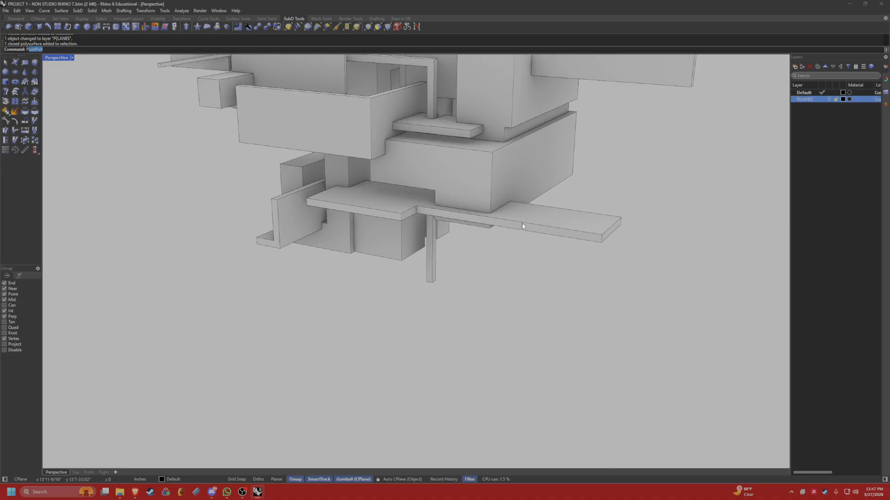
{"action": "key", "text": "Return"}
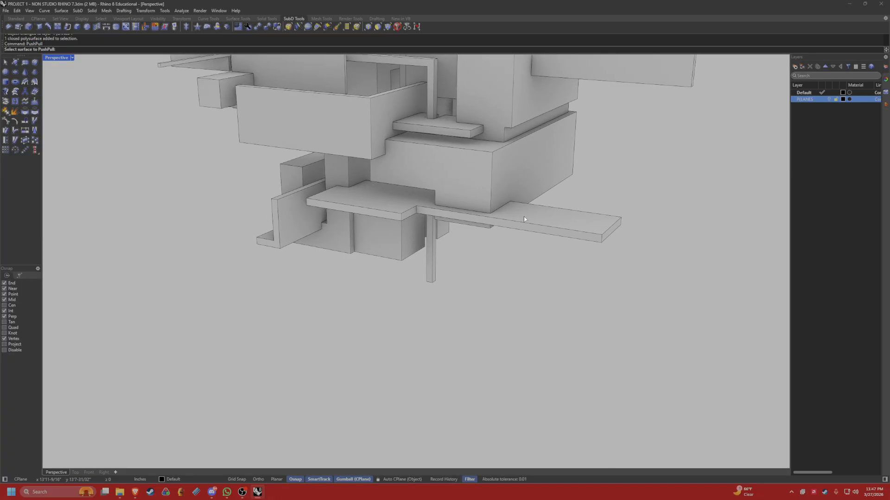
{"action": "left_click", "coordinate": [532, 213]}
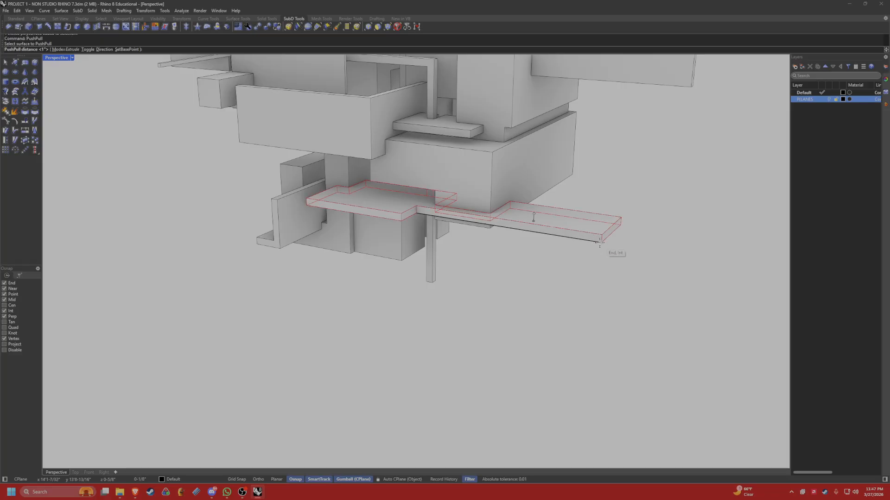
{"action": "left_click", "coordinate": [600, 243]}
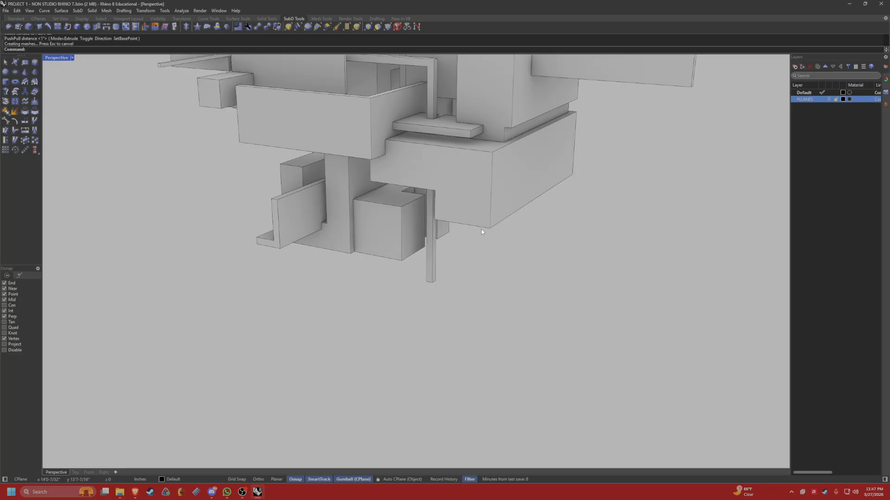
{"action": "right_click_drag", "start_coordinate": [481, 229], "coordinate": [510, 221]}
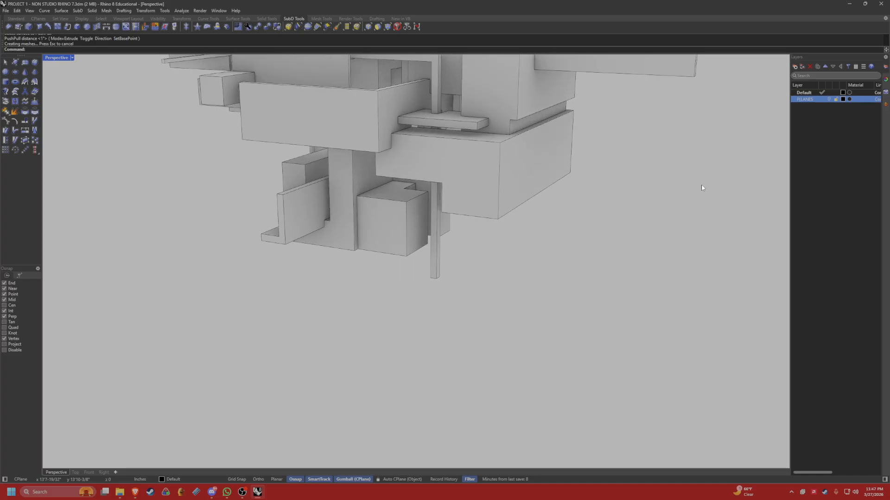
Toggle the P(LANES layer's visibility repeatedly to compare the model with and without the slab, leaving the layer on.
{"action": "left_click", "coordinate": [829, 99]}
{"action": "left_click", "coordinate": [829, 99]}
{"action": "left_click", "coordinate": [829, 99]}
{"action": "left_click", "coordinate": [829, 99]}
{"action": "left_click", "coordinate": [829, 100]}
{"action": "left_click", "coordinate": [830, 100]}
{"action": "left_click", "coordinate": [829, 99]}
{"action": "left_click", "coordinate": [829, 99]}
{"action": "left_click", "coordinate": [829, 99]}
{"action": "left_click", "coordinate": [829, 99]}
{"action": "left_click", "coordinate": [829, 99]}
{"action": "left_click", "coordinate": [829, 99]}
{"action": "left_click", "coordinate": [829, 99]}
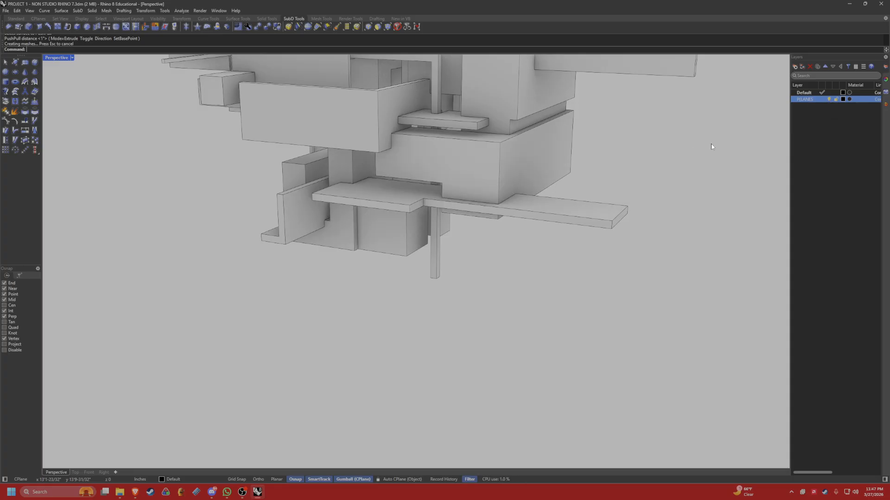
Examine the separated slab and the beams and blocks around it, selecting them to check which parts are still joined.
{"action": "right_click_drag", "start_coordinate": [709, 149], "coordinate": [558, 223]}
{"action": "left_click", "coordinate": [557, 224]}
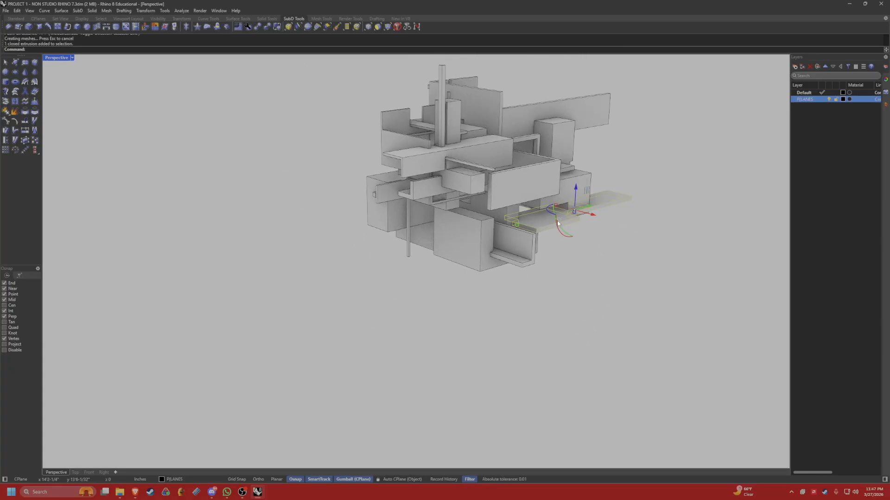
{"action": "key", "text": "Escape"}
{"action": "right_click_drag", "start_coordinate": [546, 213], "coordinate": [412, 163]}
{"action": "scroll", "coordinate": [503, 179], "scroll_direction": "up", "scroll_amount": 8}
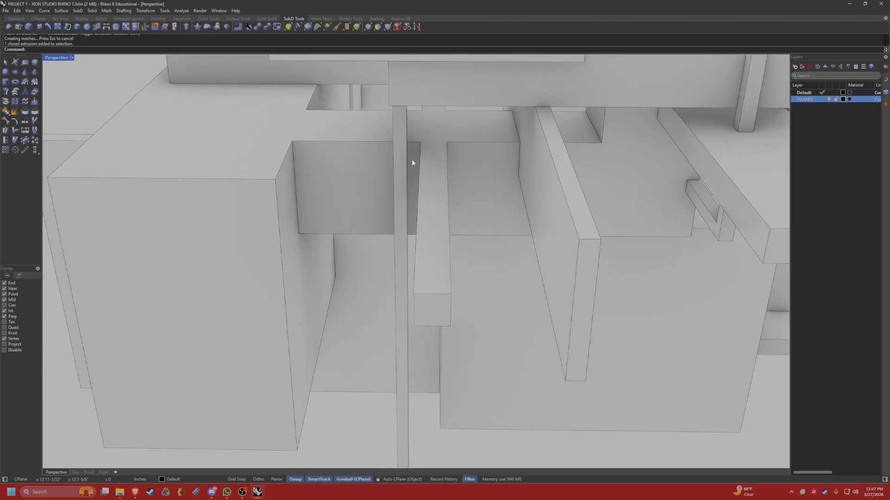
{"action": "left_click", "coordinate": [424, 130]}
{"action": "key", "text": "Escape"}
{"action": "right_click_drag", "start_coordinate": [424, 131], "coordinate": [427, 191]}
{"action": "left_click", "coordinate": [485, 152]}
{"action": "key", "text": "Escape"}
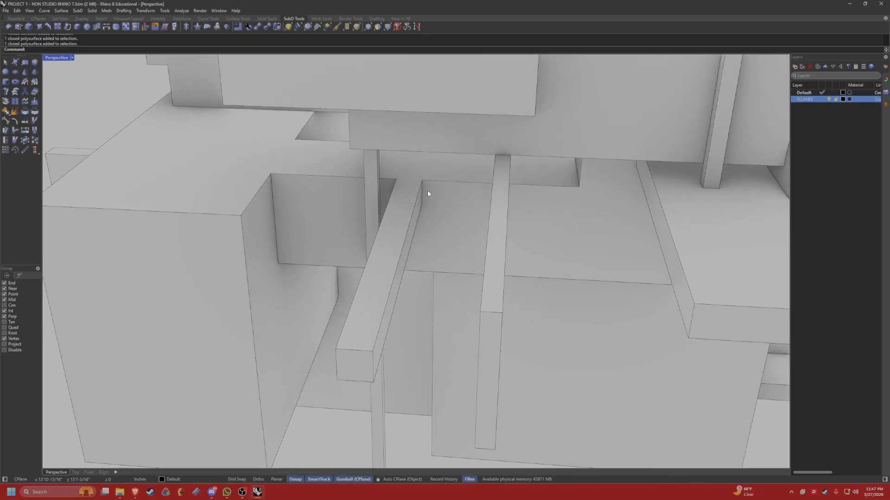
{"action": "left_click", "coordinate": [434, 181]}
{"action": "key", "text": "Escape"}
{"action": "left_click", "coordinate": [404, 243]}
{"action": "key", "text": "Escape"}
{"action": "left_click", "coordinate": [451, 194]}
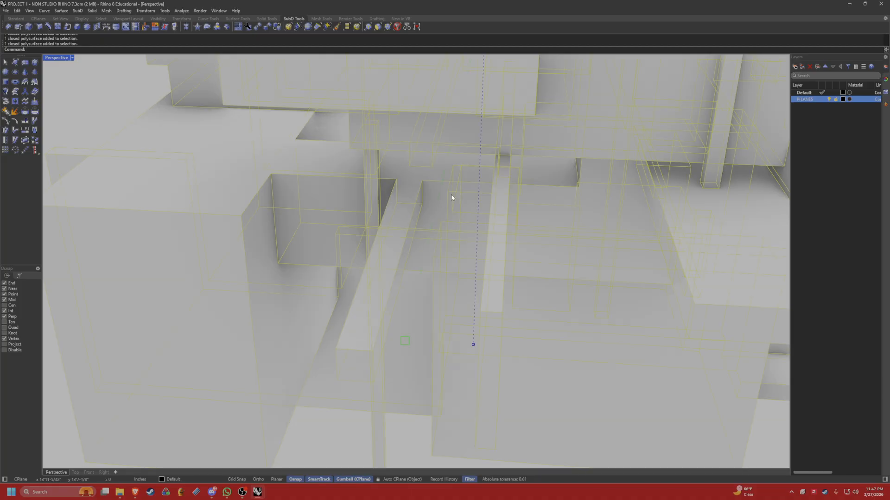
{"action": "key", "text": "Escape"}
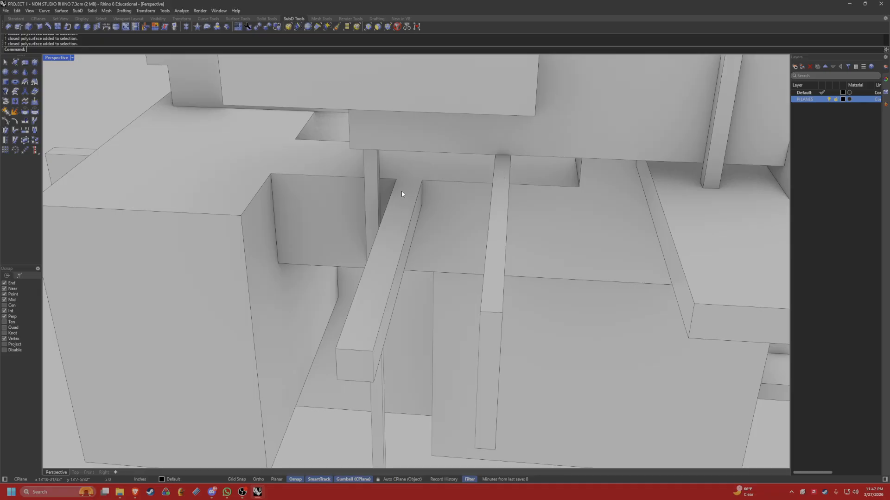
Draw two polylines along the opposite edges of the projecting beam where it crosses the block's top surface.
{"action": "type", "text": "polyline"}
{"action": "key", "text": "Return"}
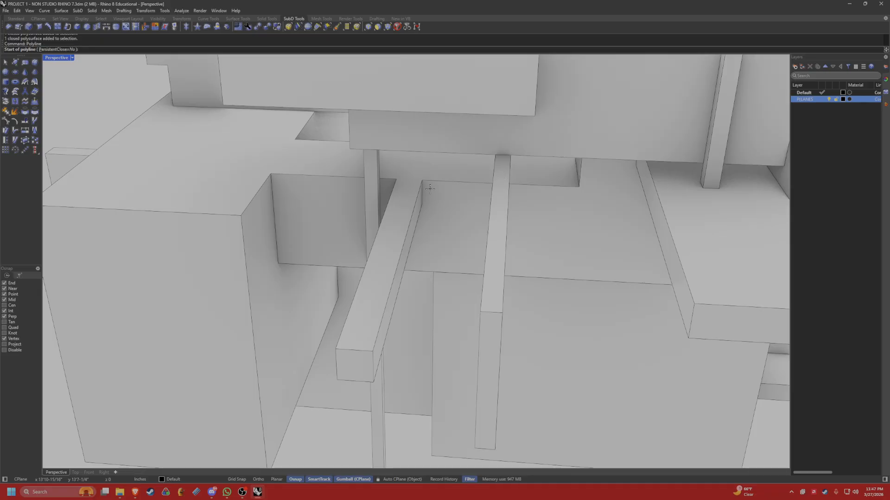
{"action": "scroll", "coordinate": [431, 192], "scroll_direction": "up", "scroll_amount": 5}
{"action": "right_click_drag", "start_coordinate": [436, 129], "coordinate": [437, 139]}
{"action": "left_click", "coordinate": [436, 136]}
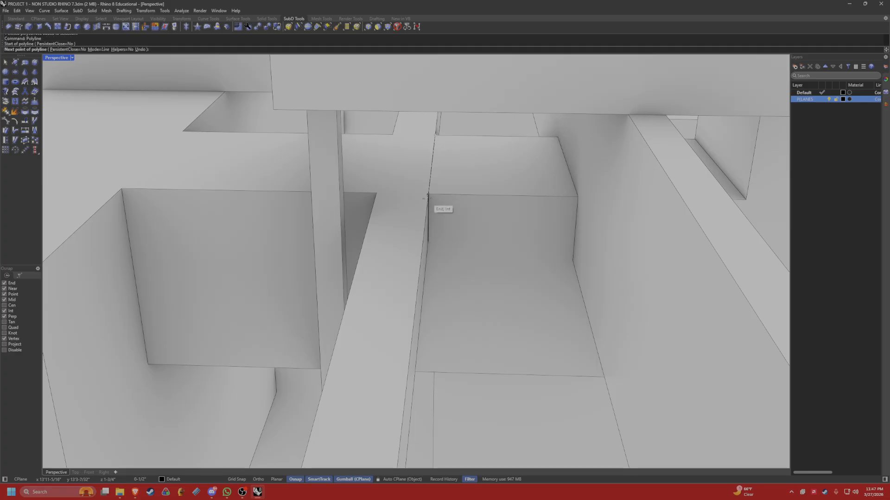
{"action": "left_click", "coordinate": [428, 195]}
{"action": "key", "text": "Return"}
{"action": "key", "text": "Return"}
{"action": "left_click", "coordinate": [393, 135]}
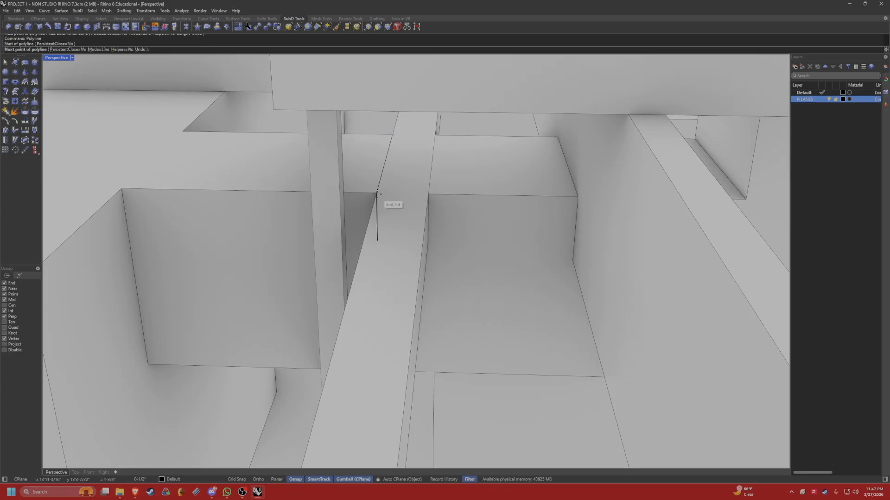
{"action": "left_click", "coordinate": [377, 193]}
{"action": "right_click_drag", "start_coordinate": [381, 194], "coordinate": [437, 191]}
{"action": "key", "text": "Return"}
Delete one of the polylines along the beam's edges and undo drawing the other.
{"action": "scroll", "coordinate": [436, 191], "scroll_direction": "down", "scroll_amount": 7}
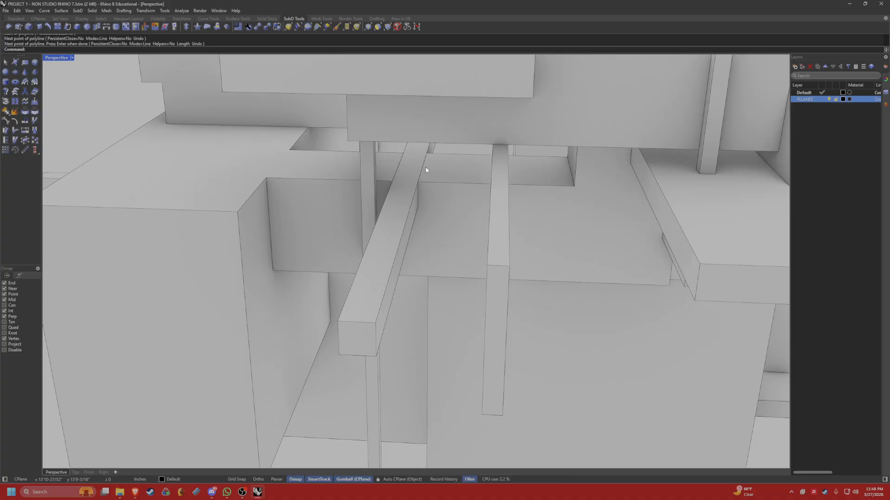
{"action": "left_click", "coordinate": [424, 166]}
{"action": "key", "text": "Delete"}
{"action": "left_click", "coordinate": [399, 166]}
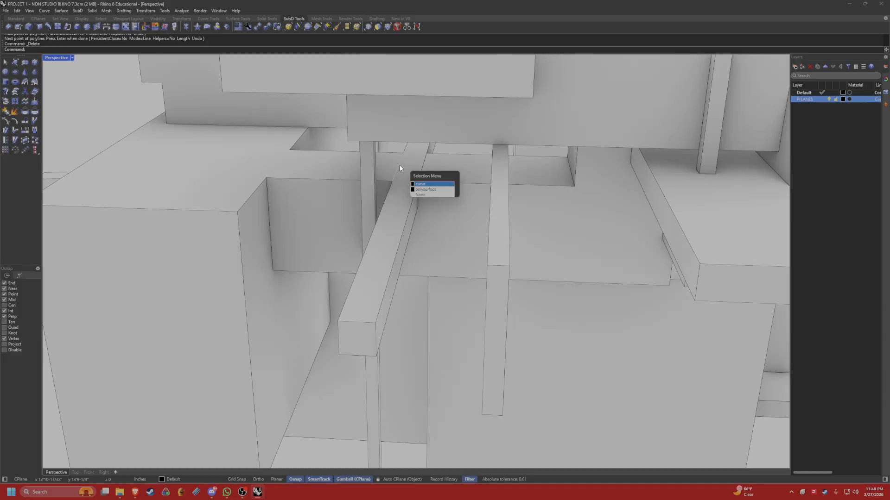
{"action": "key", "text": "Escape"}
{"action": "key", "text": "ctrl+z"}
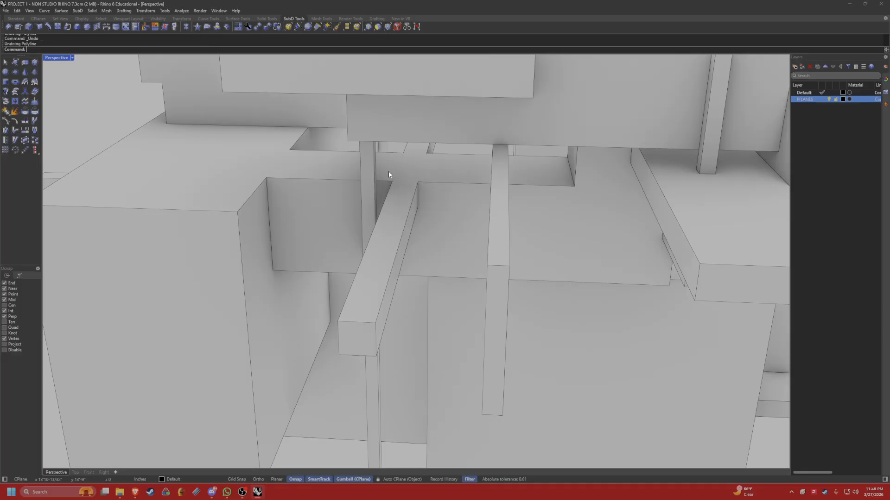
Examine the whole massing model from several angles and bring up the sun settings.
{"action": "scroll", "coordinate": [412, 176], "scroll_direction": "up", "scroll_amount": 3}
{"action": "scroll", "coordinate": [412, 177], "scroll_direction": "down", "scroll_amount": 7}
{"action": "right_click_drag", "start_coordinate": [412, 177], "coordinate": [398, 202]}
{"action": "scroll", "coordinate": [419, 179], "scroll_direction": "down", "scroll_amount": 5}
{"action": "scroll", "coordinate": [384, 174], "scroll_direction": "down", "scroll_amount": 2}
{"action": "scroll", "coordinate": [390, 180], "scroll_direction": "down", "scroll_amount": 3}
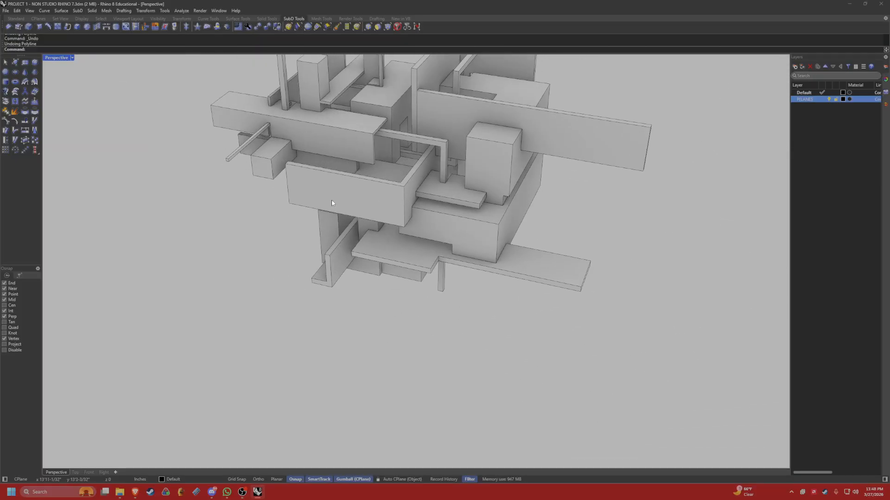
{"action": "scroll", "coordinate": [332, 203], "scroll_direction": "down", "scroll_amount": 4}
{"action": "right_click_drag", "start_coordinate": [346, 259], "coordinate": [392, 160]}
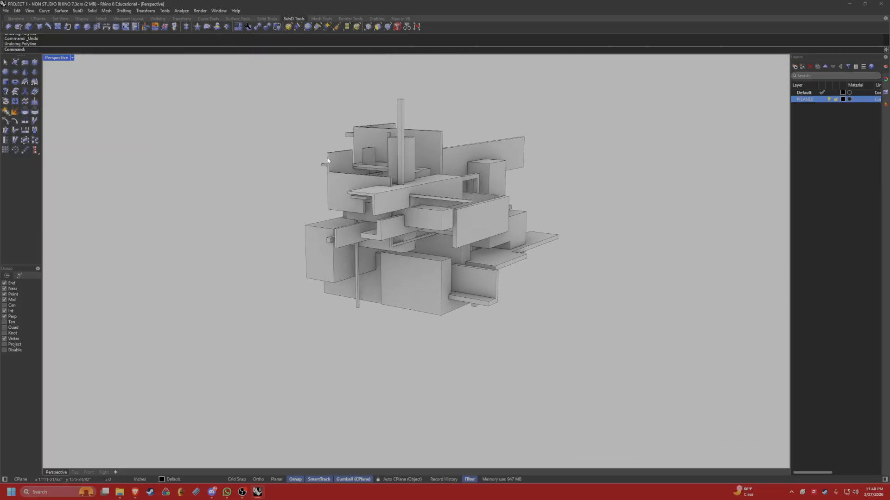
{"action": "right_click_drag", "start_coordinate": [364, 260], "coordinate": [479, 250]}
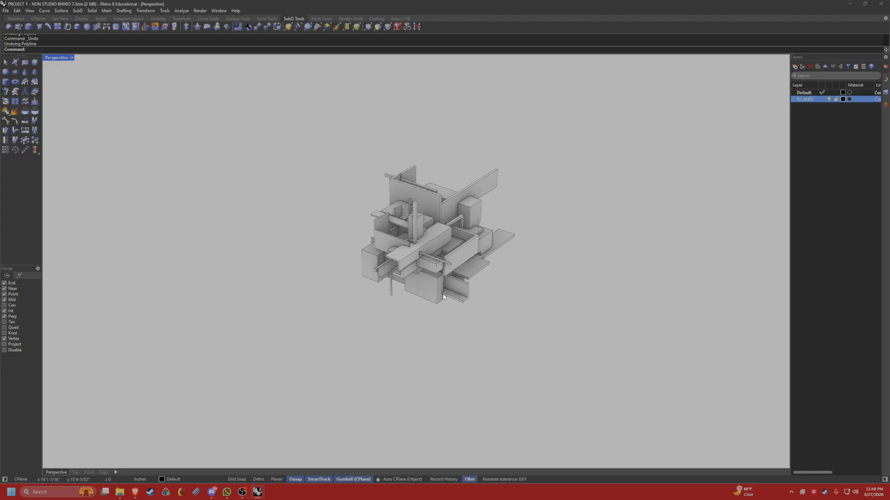
{"action": "right_click_drag", "start_coordinate": [526, 228], "coordinate": [502, 234], "text": "shift"}
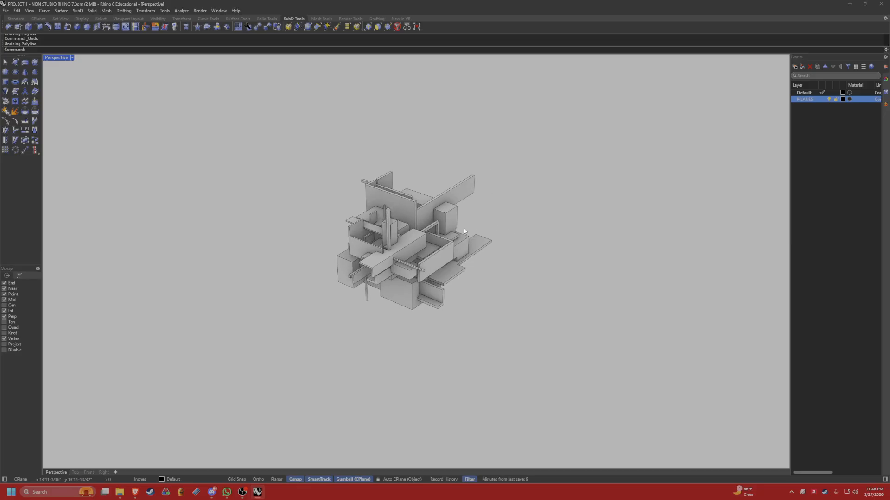
{"action": "left_click", "coordinate": [829, 168]}
{"action": "right_click_drag", "start_coordinate": [590, 174], "coordinate": [747, 131]}
{"action": "scroll", "coordinate": [400, 226], "scroll_direction": "up", "scroll_amount": 2}
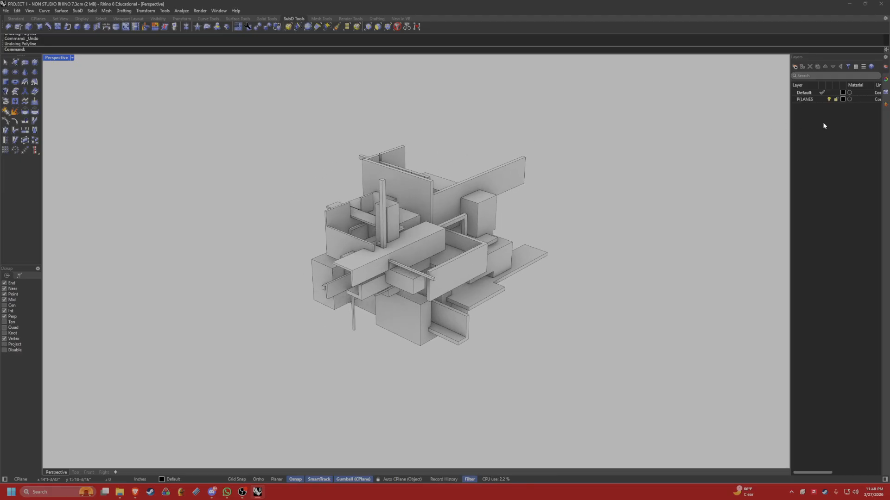
{"action": "left_click", "coordinate": [884, 104]}
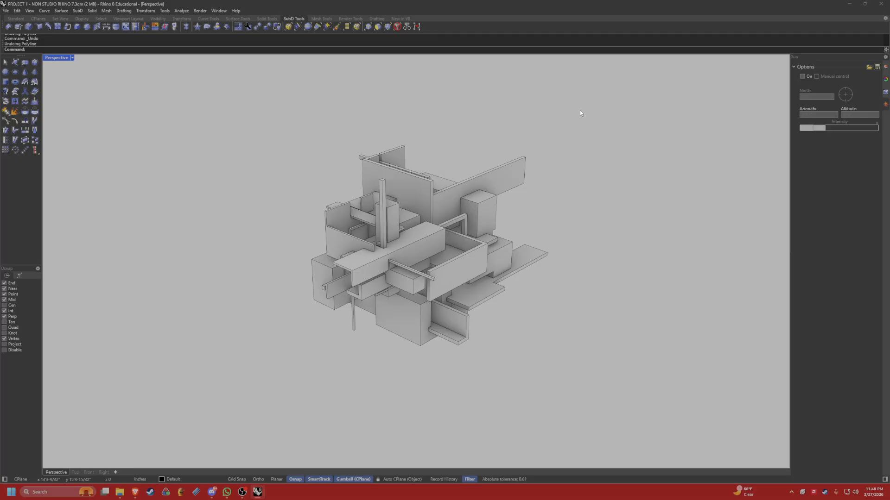
Float the sun settings over the viewport, turn the sun on with manual control and set its azimuth to about 178°.
{"action": "key", "text": "Return"}
{"action": "left_click_drag", "start_coordinate": [884, 107], "coordinate": [486, 125]}
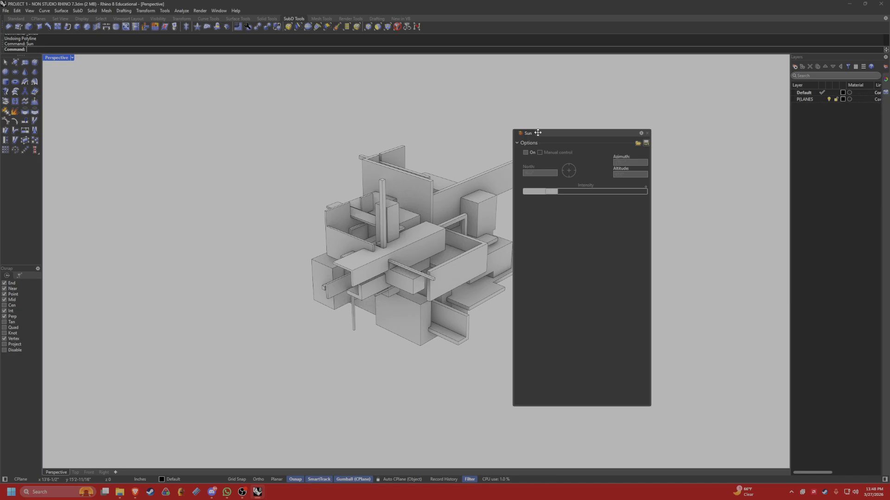
{"action": "left_click_drag", "start_coordinate": [550, 133], "coordinate": [640, 99]}
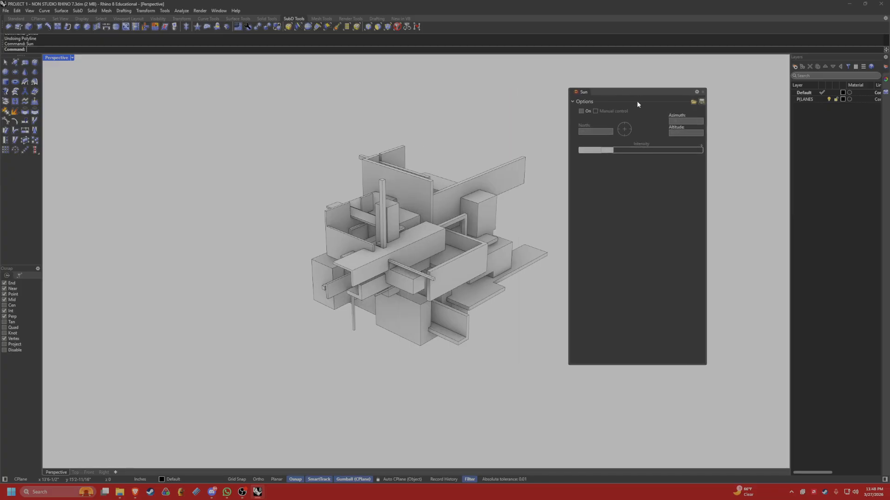
{"action": "left_click", "coordinate": [581, 111]}
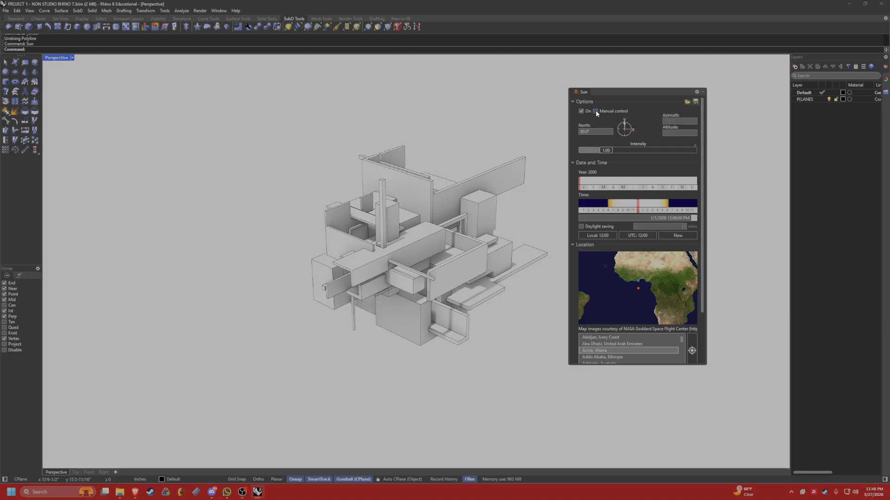
{"action": "left_click", "coordinate": [595, 112]}
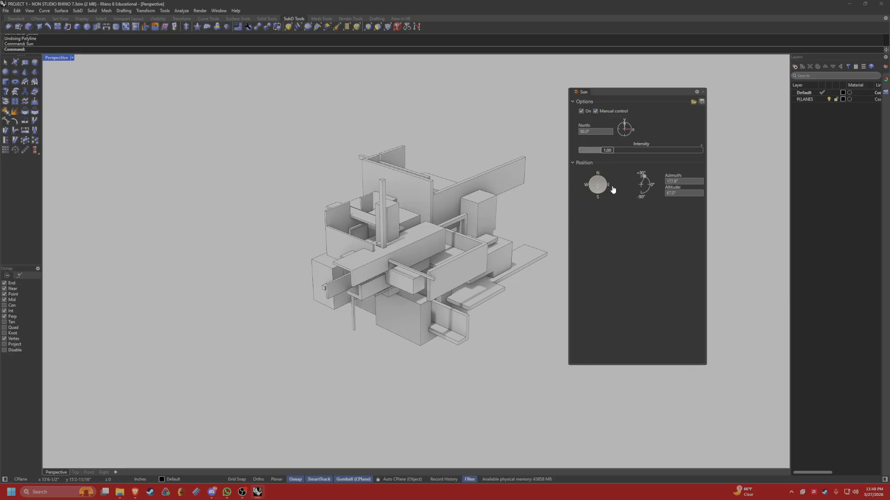
{"action": "left_click_drag", "start_coordinate": [600, 190], "coordinate": [598, 195]}
{"action": "scroll", "coordinate": [453, 276], "scroll_direction": "up", "scroll_amount": 10}
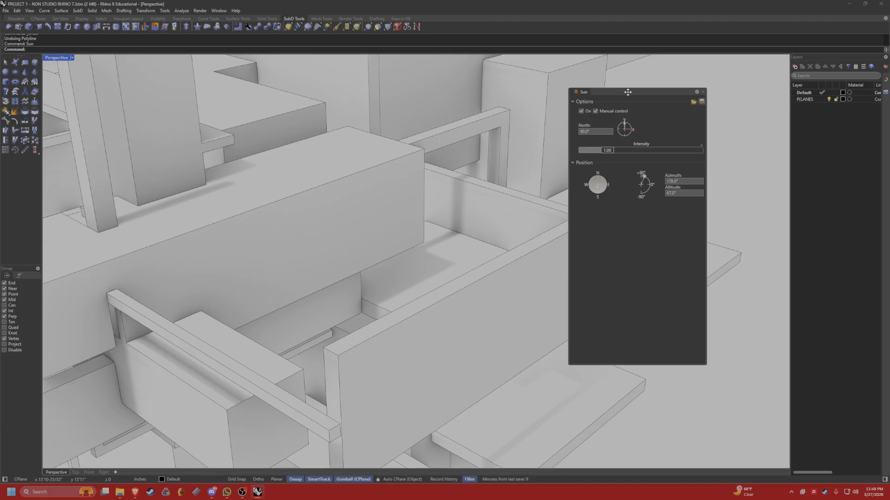
{"action": "left_click_drag", "start_coordinate": [628, 92], "coordinate": [709, 59]}
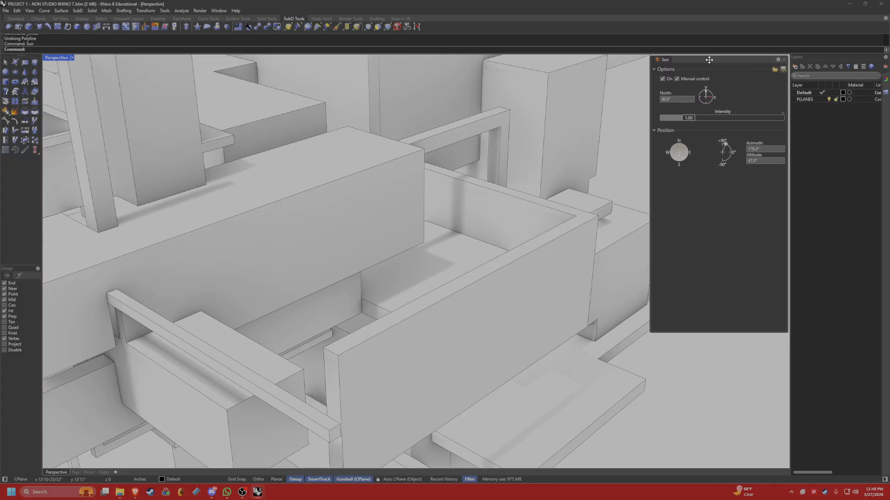
Bring up the viewport's display properties and open the shadow options of the Rendered display mode.
{"action": "type", "text": "Si"}
{"action": "key", "text": "BackSpace"}
{"action": "key", "text": "BackSpace"}
{"action": "type", "text": "DisplayProperties"}
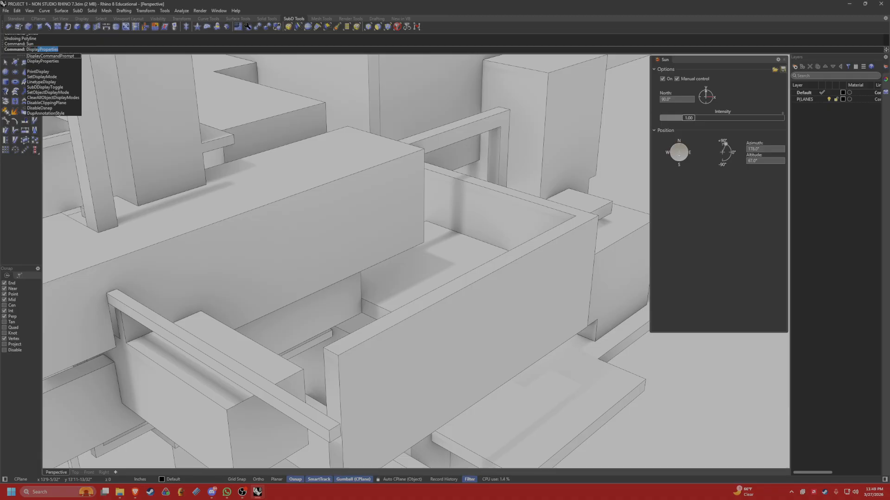
{"action": "key", "text": "Return"}
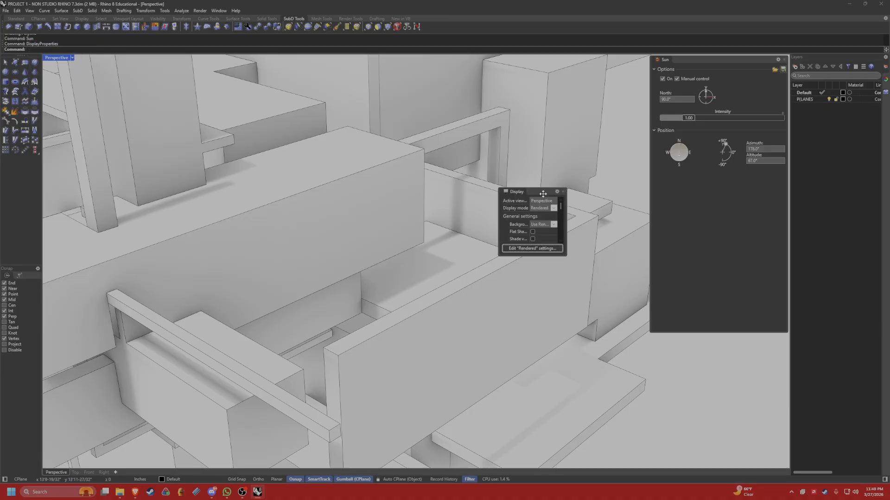
{"action": "left_click_drag", "start_coordinate": [543, 193], "coordinate": [417, 143]}
{"action": "left_click_drag", "start_coordinate": [444, 210], "coordinate": [557, 324]}
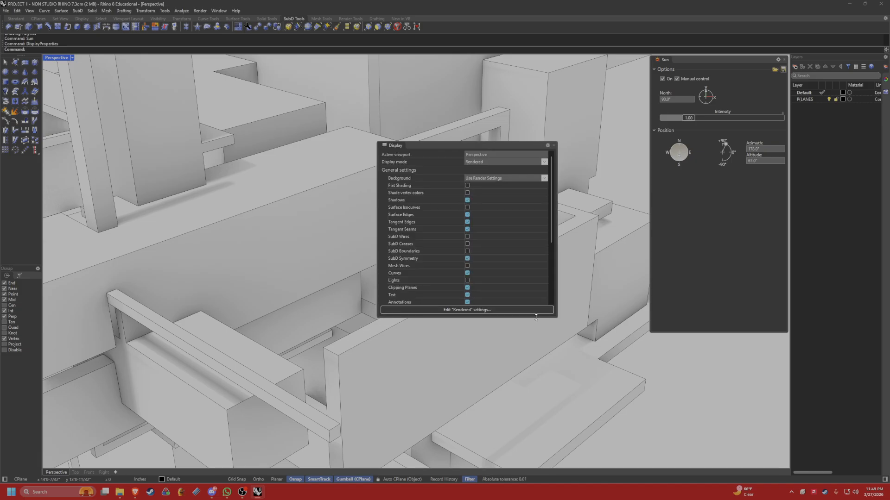
{"action": "left_click", "coordinate": [456, 310]}
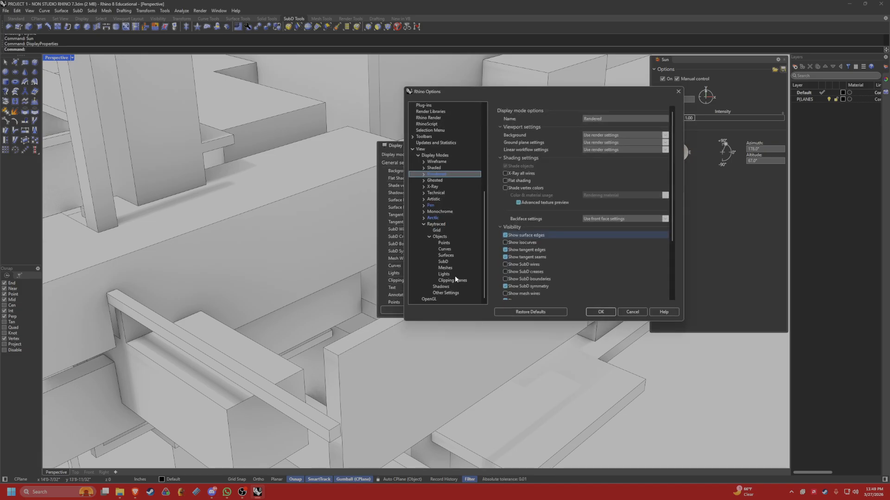
{"action": "left_click_drag", "start_coordinate": [498, 97], "coordinate": [372, 75]}
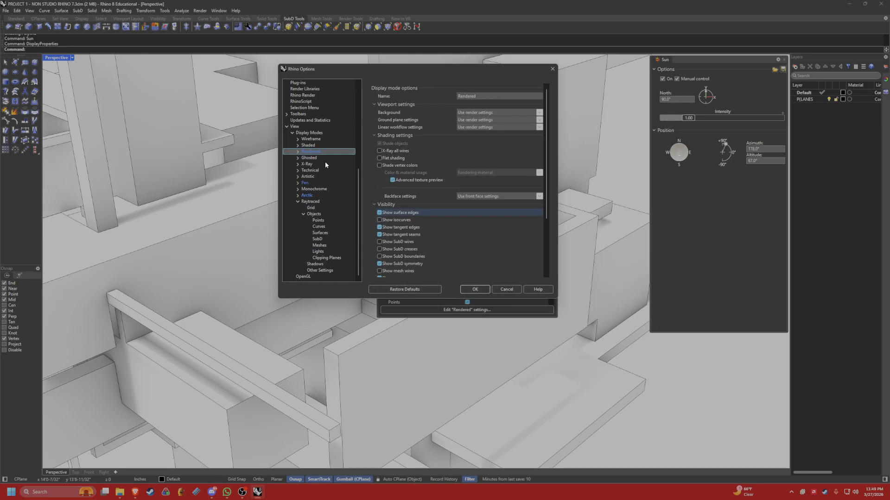
{"action": "left_click", "coordinate": [298, 152]}
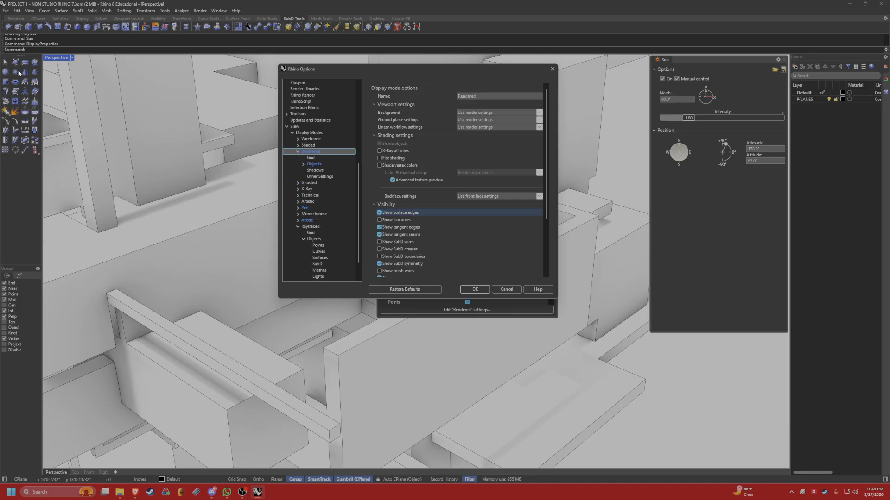
{"action": "left_click", "coordinate": [315, 170]}
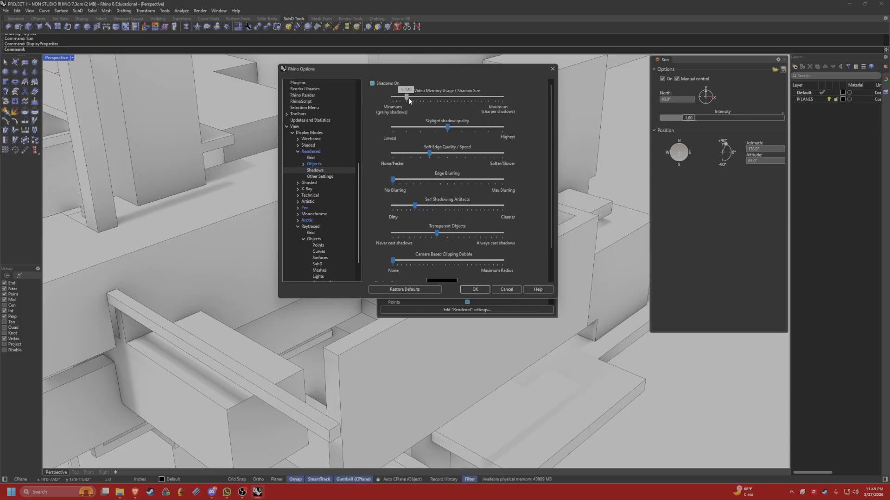
Set the Rendered mode's shadow size to maximum and soft edge quality to none, slightly reduce self-shadowing artifacts and transparent-object shadows, and apply.
{"action": "left_click_drag", "start_coordinate": [406, 97], "coordinate": [513, 96]}
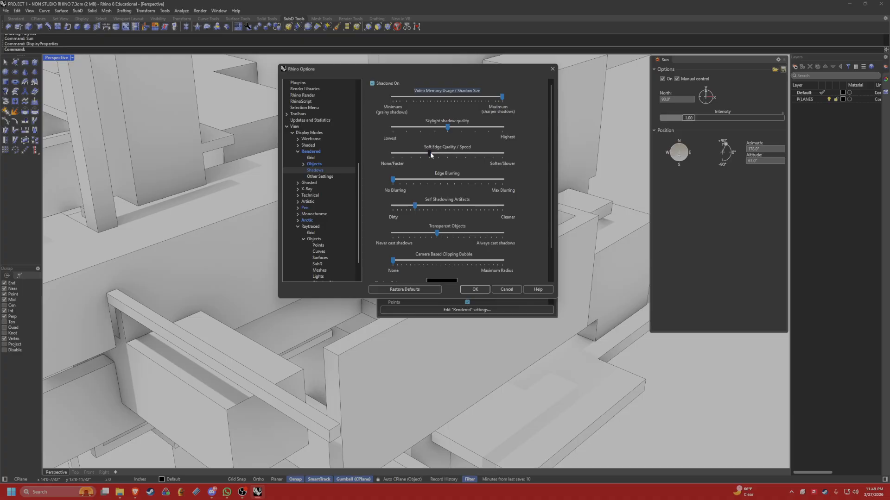
{"action": "left_click_drag", "start_coordinate": [430, 153], "coordinate": [347, 155]}
{"action": "scroll", "coordinate": [453, 183], "scroll_direction": "down", "scroll_amount": 2}
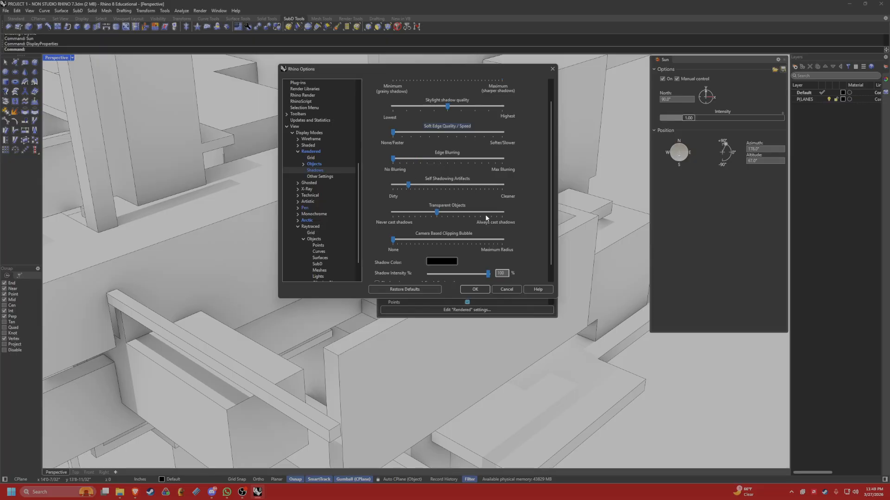
{"action": "scroll", "coordinate": [496, 204], "scroll_direction": "down", "scroll_amount": 1}
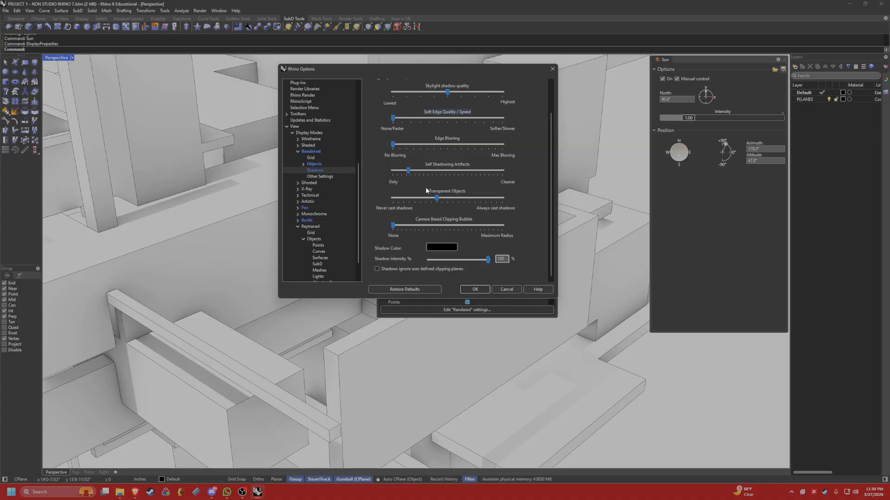
{"action": "scroll", "coordinate": [404, 228], "scroll_direction": "up", "scroll_amount": 3}
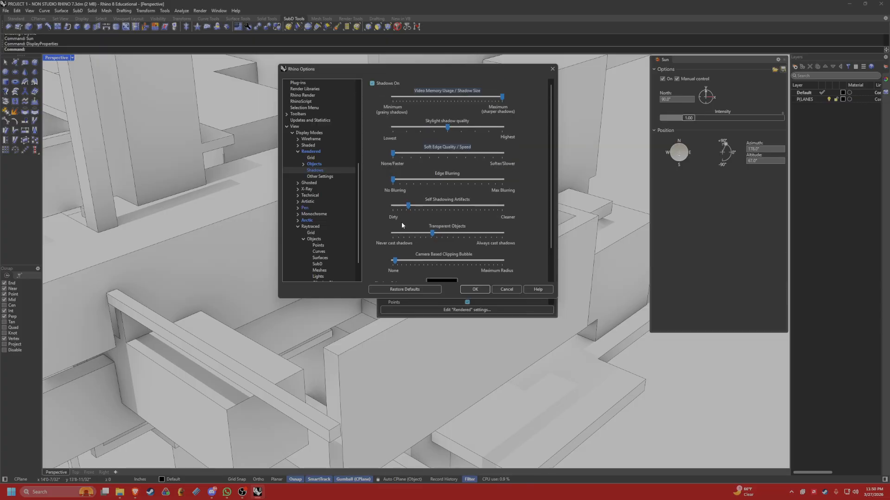
{"action": "scroll", "coordinate": [401, 222], "scroll_direction": "down", "scroll_amount": 2}
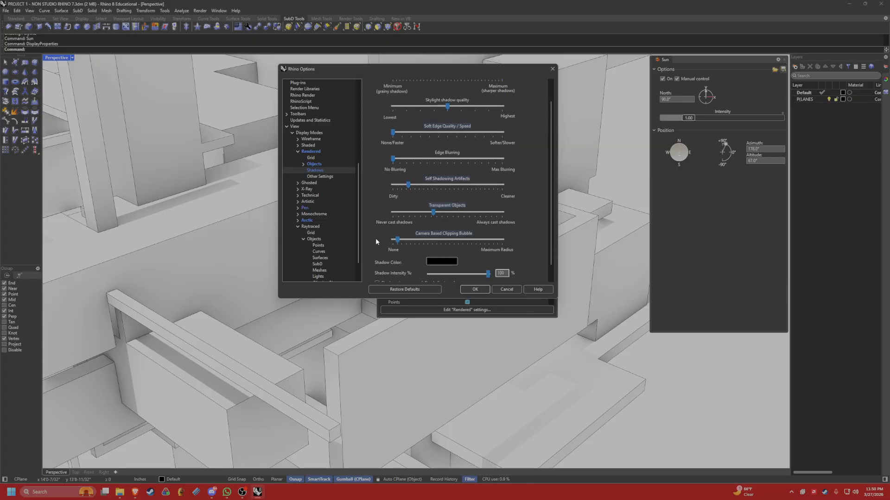
{"action": "scroll", "coordinate": [527, 252], "scroll_direction": "down", "scroll_amount": 1}
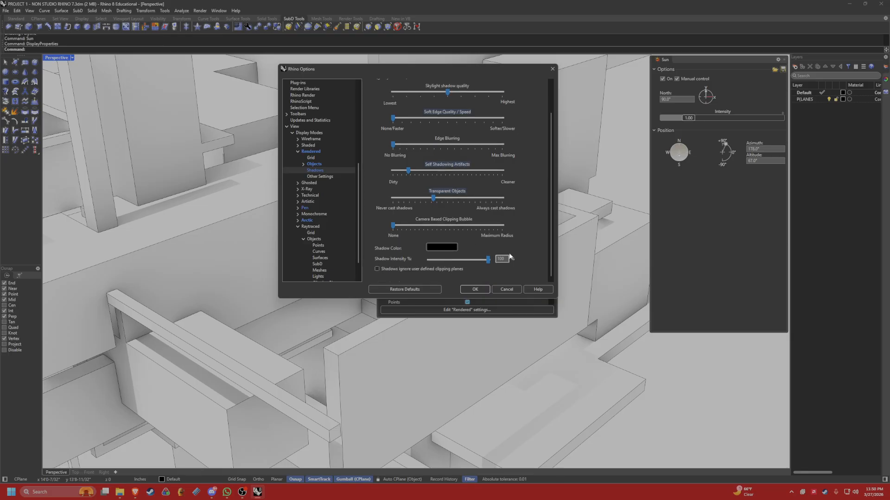
{"action": "scroll", "coordinate": [532, 232], "scroll_direction": "up", "scroll_amount": 1}
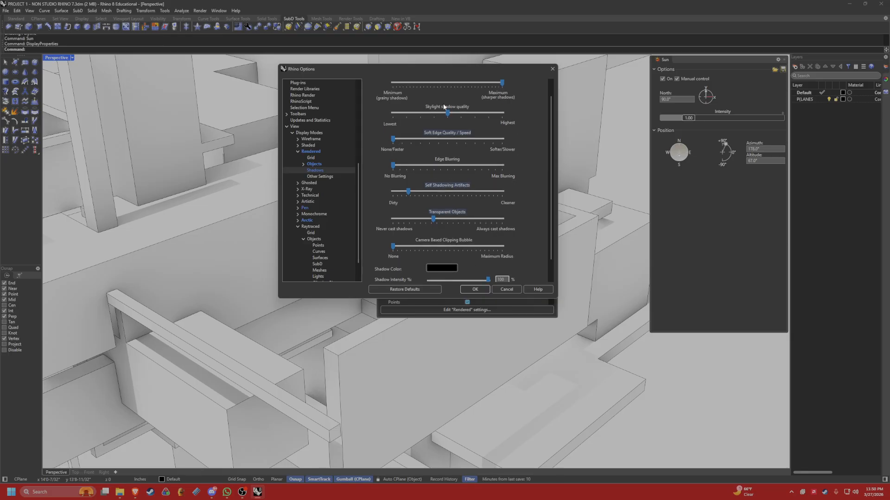
{"action": "scroll", "coordinate": [464, 104], "scroll_direction": "up", "scroll_amount": 1}
{"action": "left_click_drag", "start_coordinate": [514, 94], "coordinate": [514, 95]}
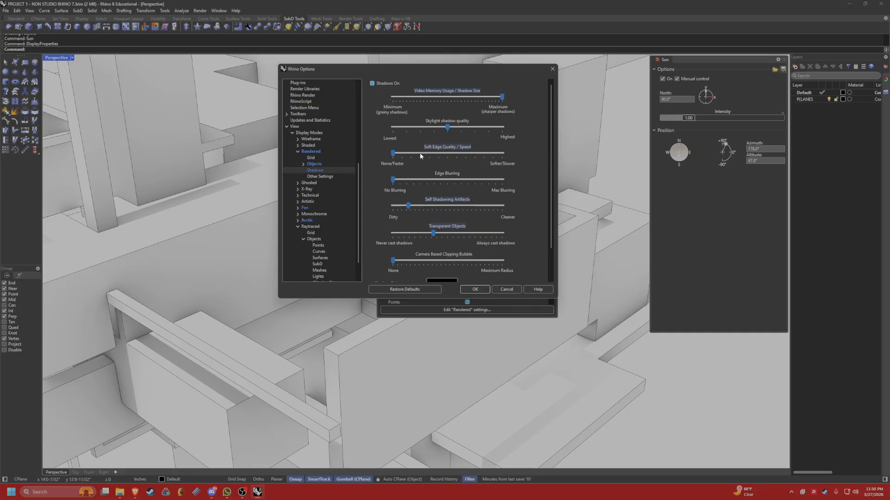
{"action": "left_click", "coordinate": [477, 289]}
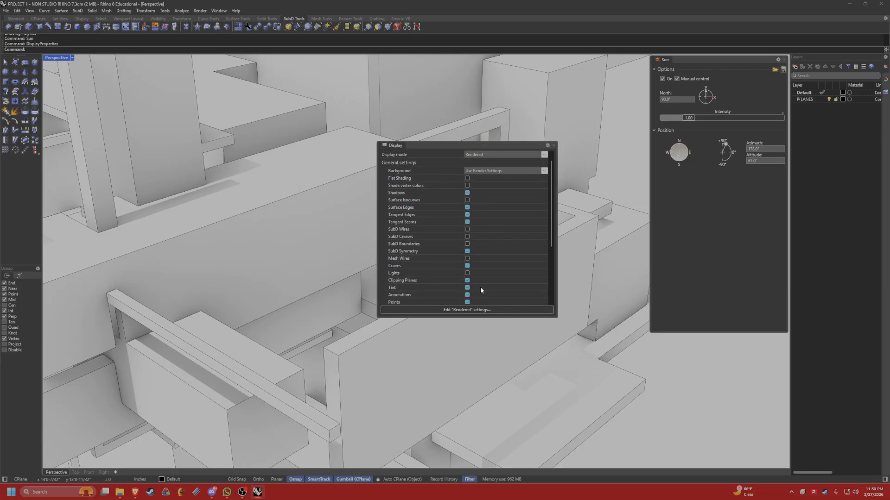
{"action": "left_click", "coordinate": [554, 146]}
Rotate the manual sun's azimuth toward the southwest and lower its altitude to about 60°, checking the shadows on the model.
{"action": "scroll", "coordinate": [303, 220], "scroll_direction": "down", "scroll_amount": 7}
{"action": "right_click_drag", "start_coordinate": [302, 219], "coordinate": [248, 252]}
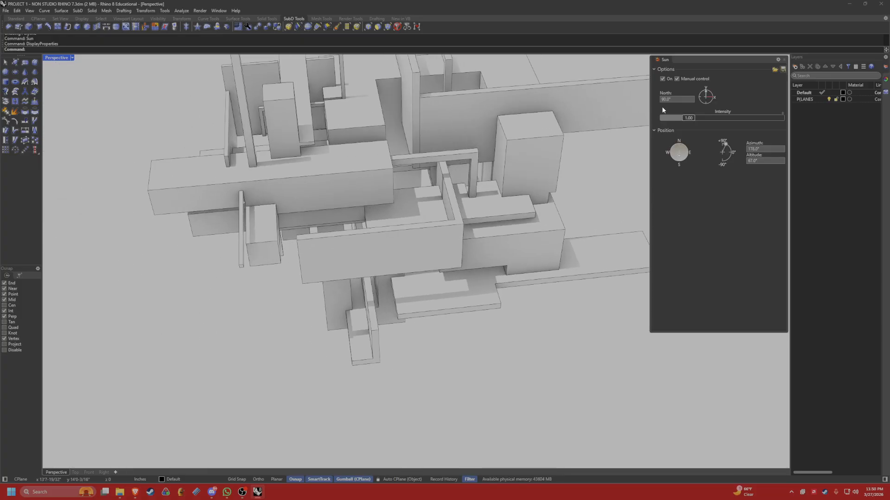
{"action": "left_click_drag", "start_coordinate": [688, 60], "coordinate": [725, 78]}
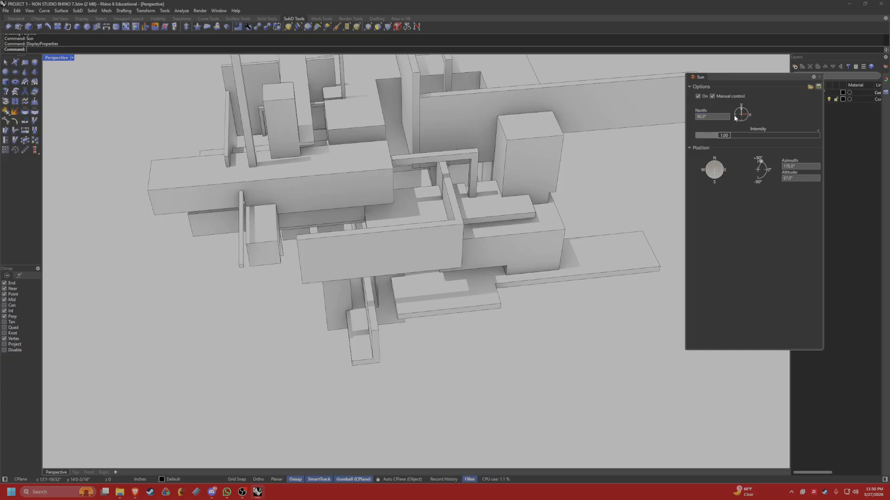
{"action": "left_click_drag", "start_coordinate": [714, 173], "coordinate": [708, 177]}
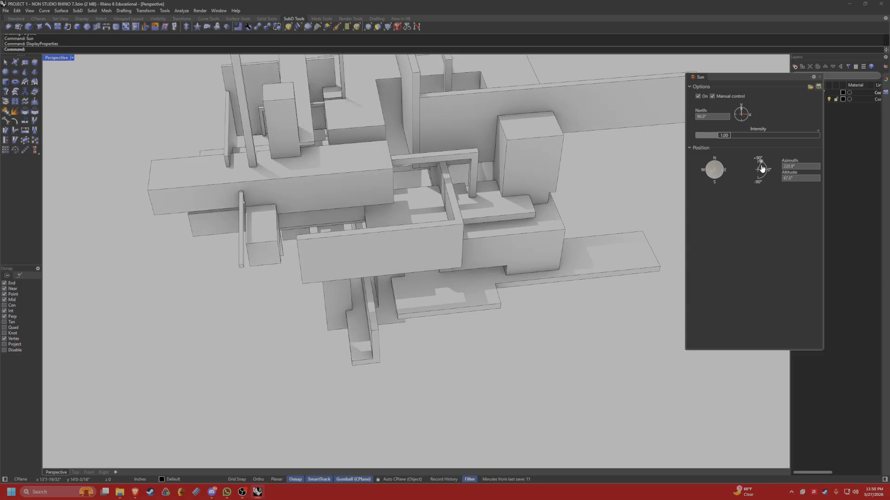
{"action": "left_click_drag", "start_coordinate": [761, 164], "coordinate": [762, 162]}
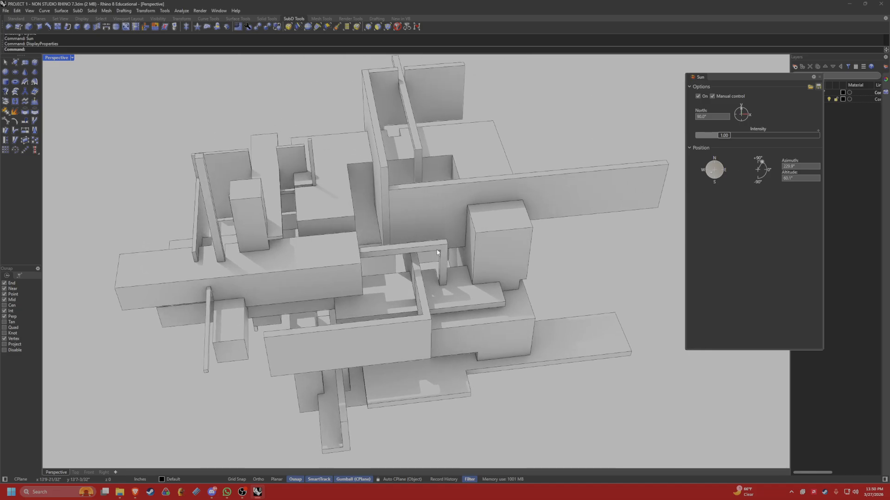
{"action": "right_click_drag", "start_coordinate": [437, 252], "coordinate": [497, 202]}
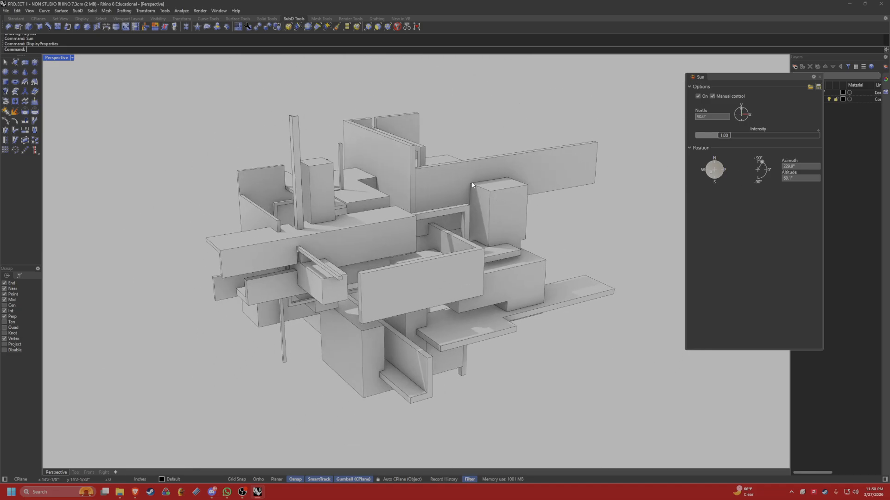
{"action": "left_click_drag", "start_coordinate": [789, 77], "coordinate": [686, 74]}
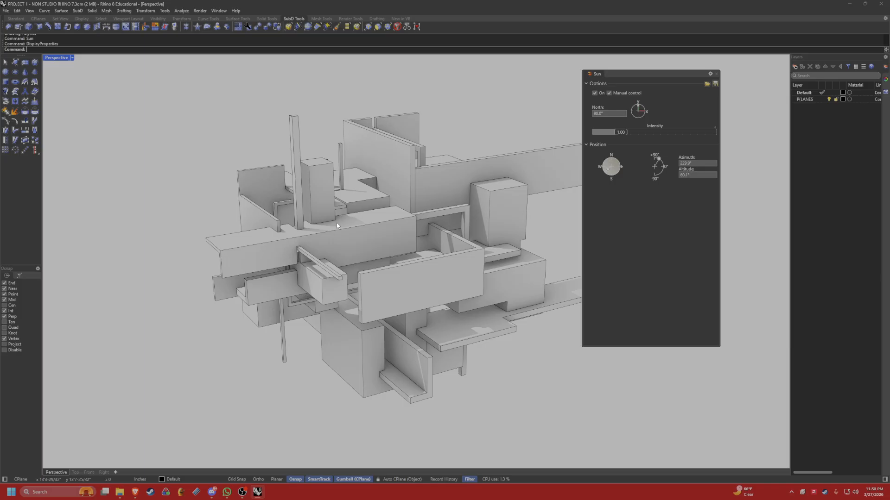
Create a new layer named GLASS.
{"action": "right_click", "coordinate": [808, 130]}
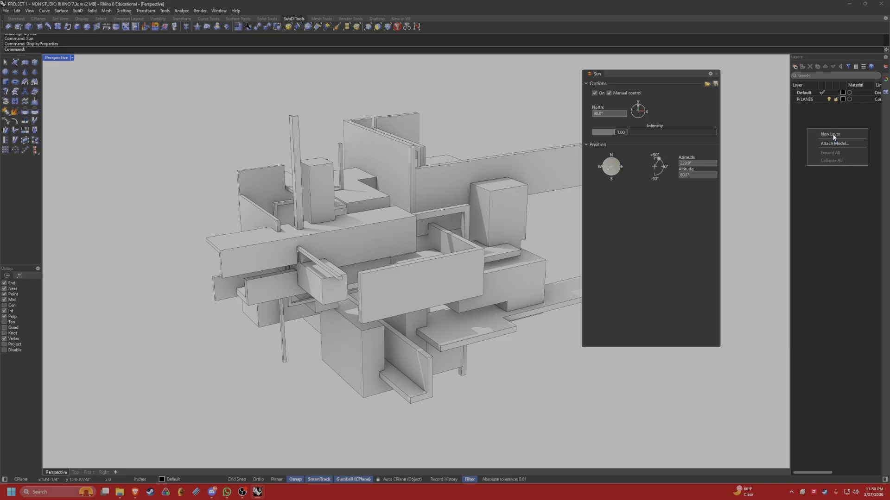
{"action": "left_click", "coordinate": [832, 134]}
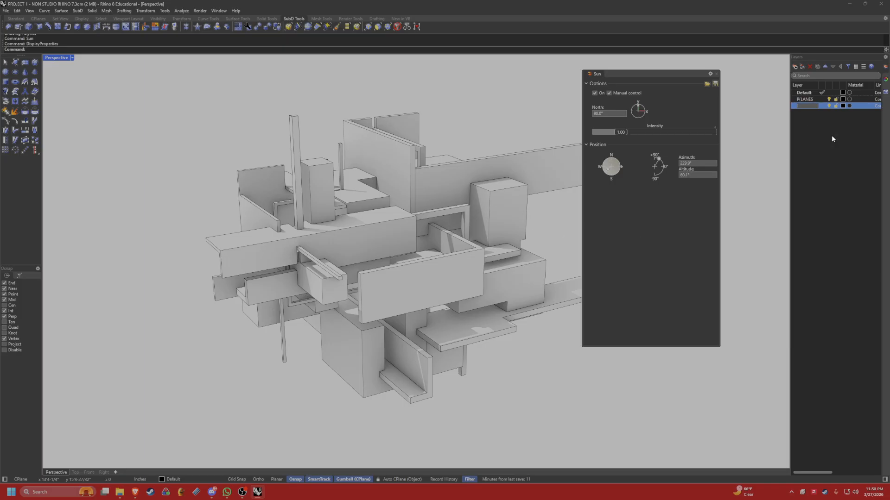
{"action": "type", "text": "GLASS"}
Assign a material to the GLASS layer, trying the Glass type and settling on the Plastic type.
{"action": "left_click", "coordinate": [850, 106]}
{"action": "left_click_drag", "start_coordinate": [438, 194], "coordinate": [516, 76]}
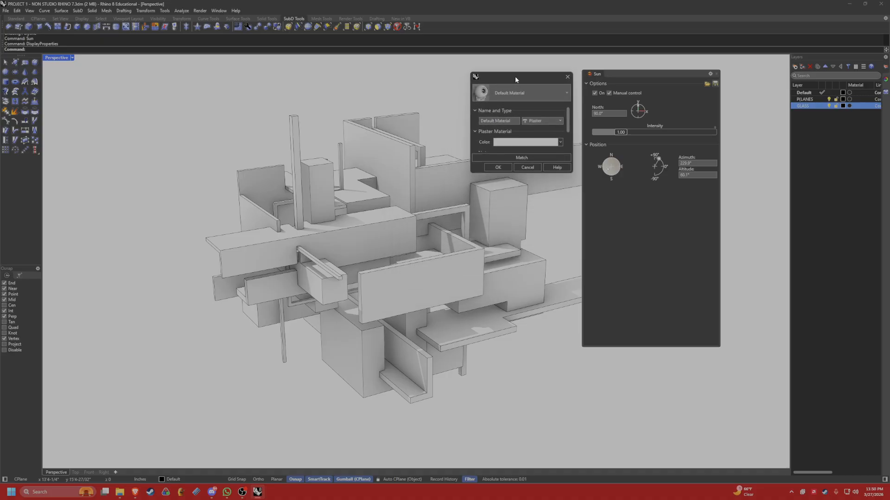
{"action": "left_click", "coordinate": [507, 121]}
{"action": "left_click", "coordinate": [540, 121]}
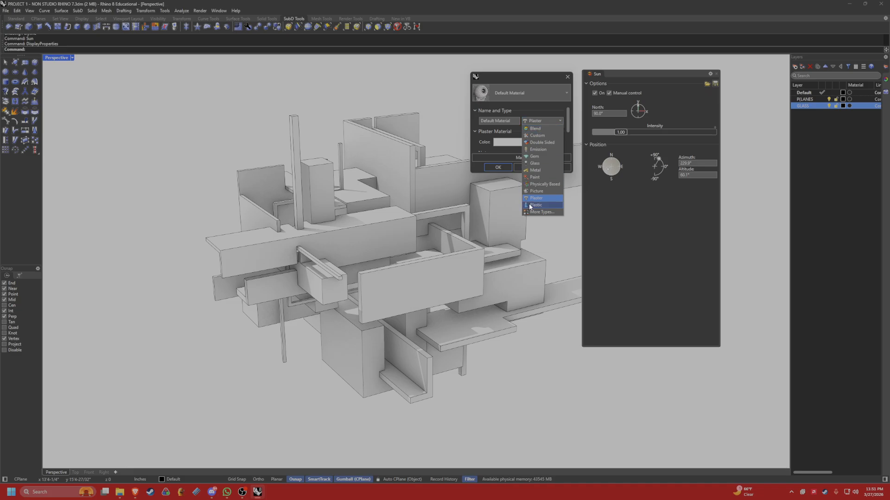
{"action": "left_click", "coordinate": [547, 164]}
{"action": "left_click_drag", "start_coordinate": [573, 173], "coordinate": [589, 173]}
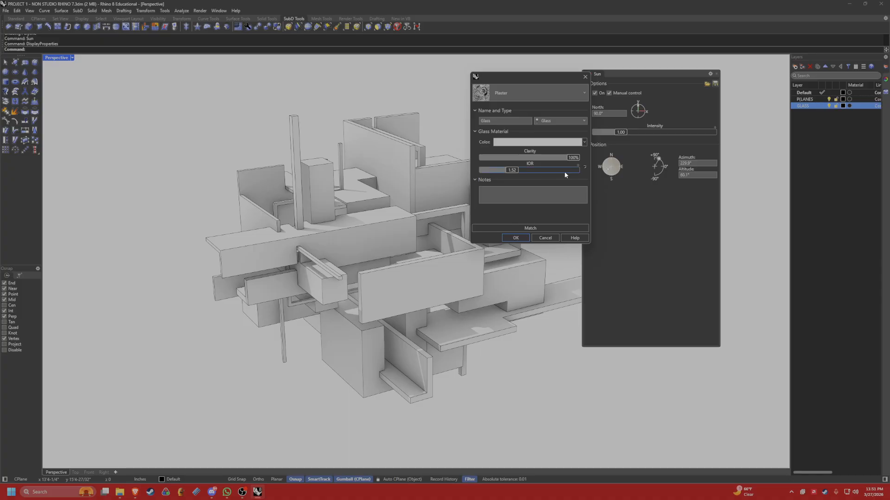
{"action": "left_click", "coordinate": [561, 121]}
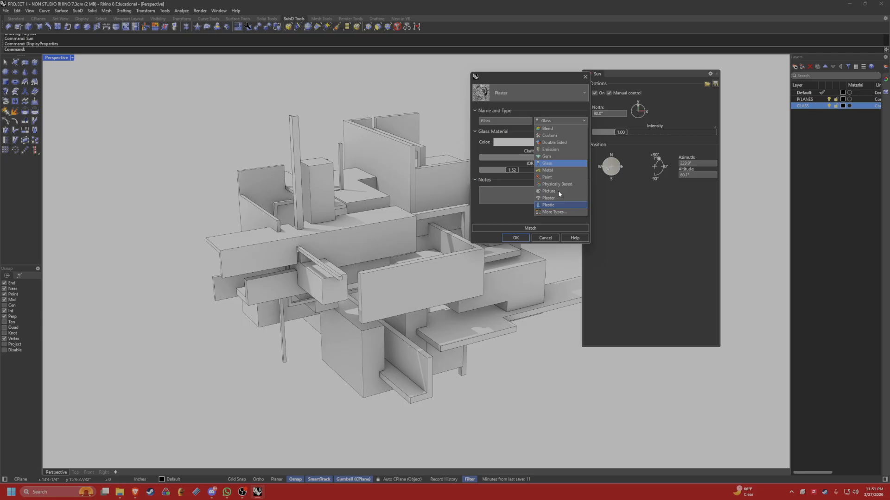
{"action": "left_click", "coordinate": [548, 205]}
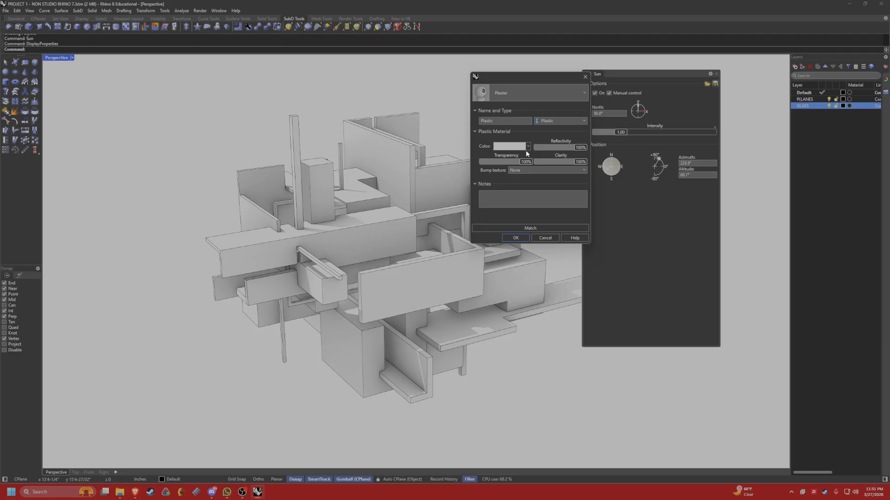
{"action": "left_click", "coordinate": [518, 237]}
{"action": "left_click", "coordinate": [513, 238]}
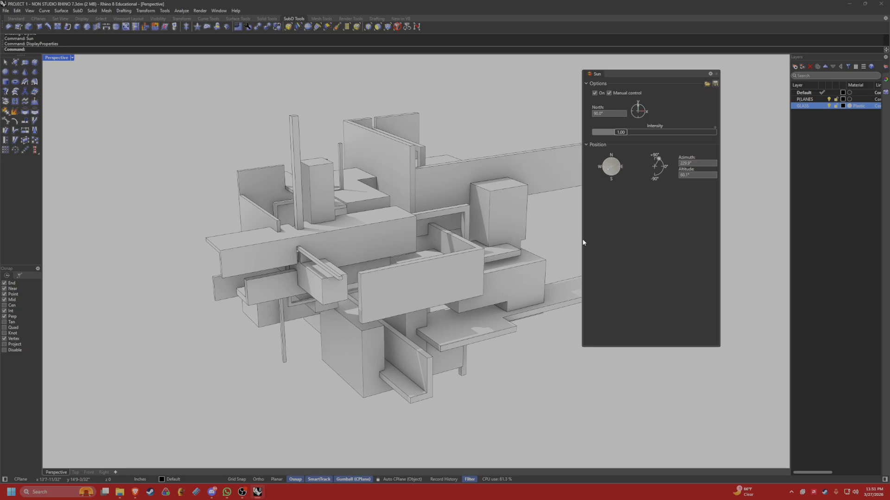
Move the long horizontal slab low on the model to the GLASS layer and check how it shows.
{"action": "left_click", "coordinate": [460, 339]}
{"action": "scroll", "coordinate": [460, 340], "scroll_direction": "up", "scroll_amount": 10}
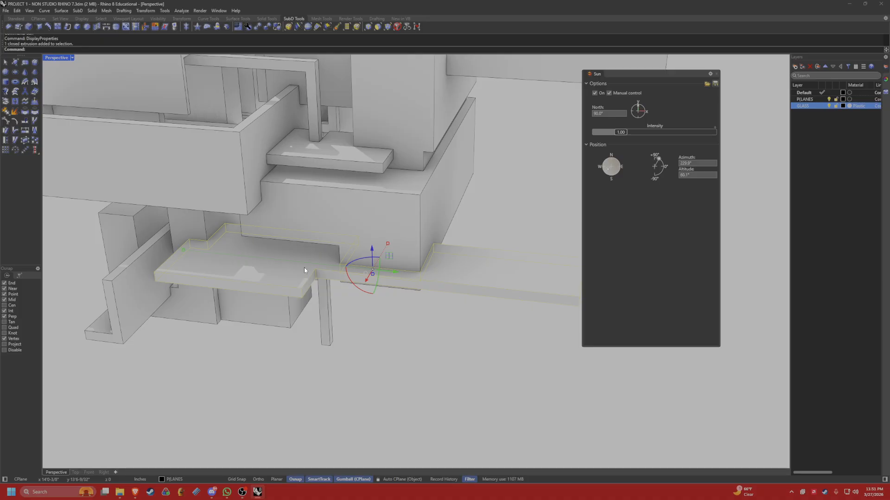
{"action": "right_click", "coordinate": [808, 105]}
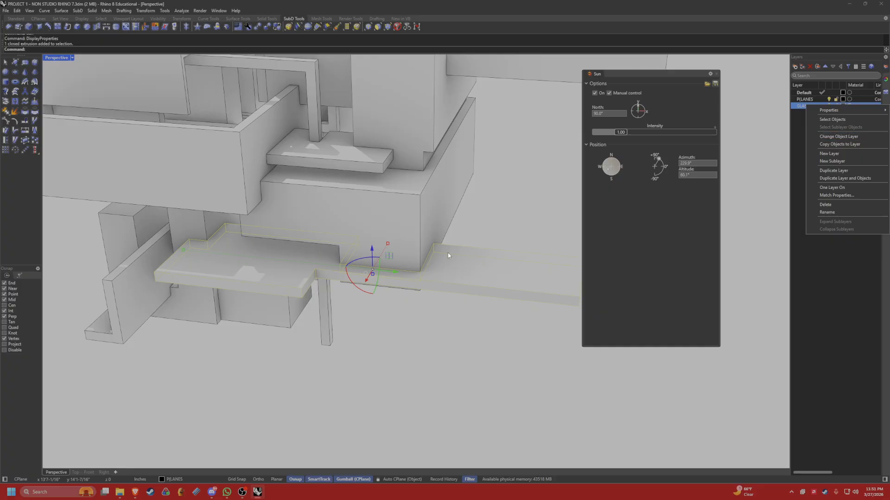
{"action": "left_click", "coordinate": [838, 136]}
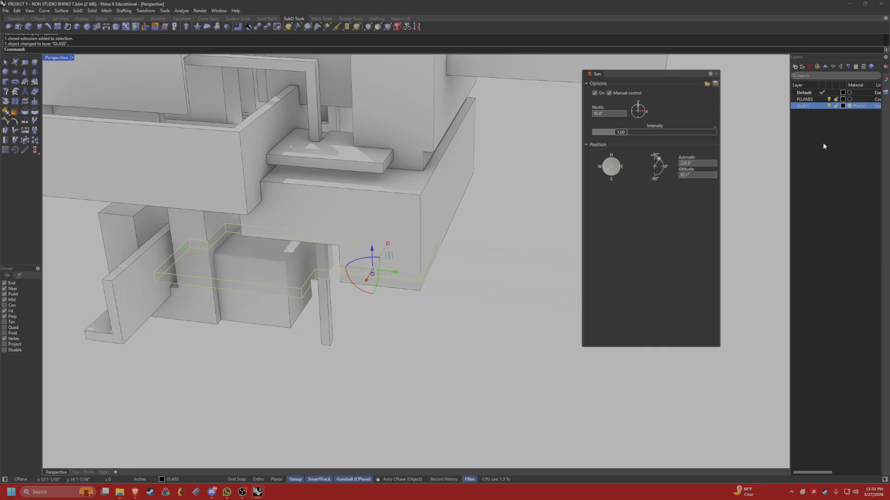
{"action": "left_click", "coordinate": [415, 345]}
{"action": "right_click_drag", "start_coordinate": [416, 345], "coordinate": [349, 296]}
Set the color of the GLASS layer's Plastic material to red.
{"action": "left_click", "coordinate": [852, 106]}
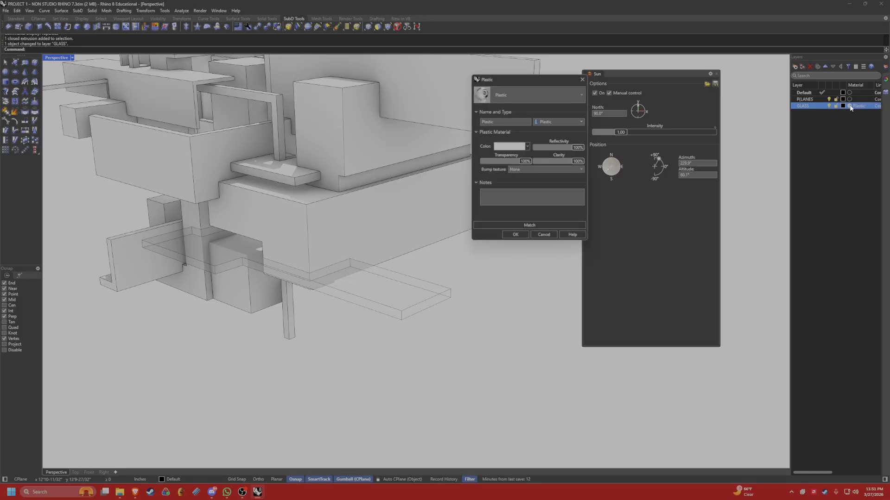
{"action": "left_click", "coordinate": [528, 146]}
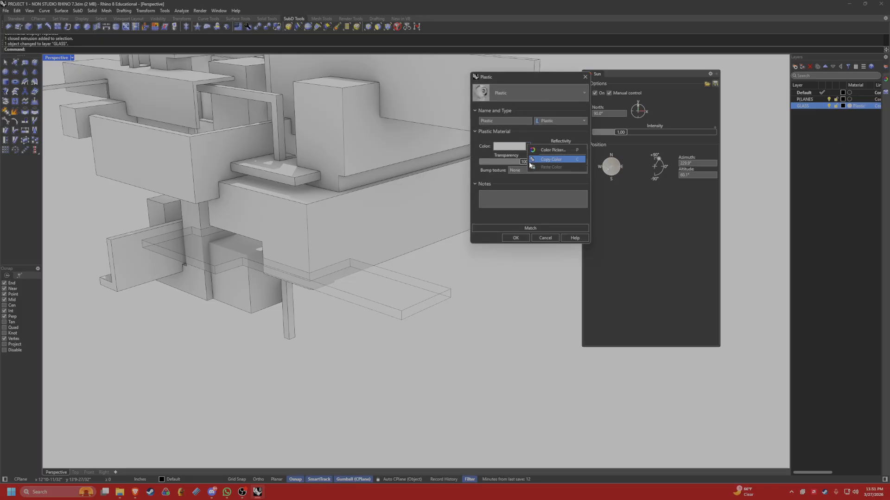
{"action": "left_click", "coordinate": [538, 152]}
{"action": "left_click", "coordinate": [413, 214]}
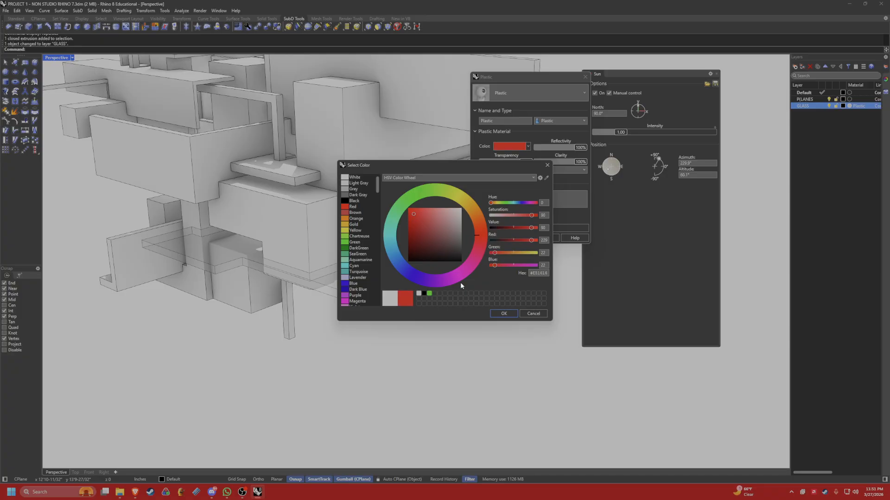
{"action": "left_click", "coordinate": [499, 315]}
{"action": "left_click", "coordinate": [517, 238]}
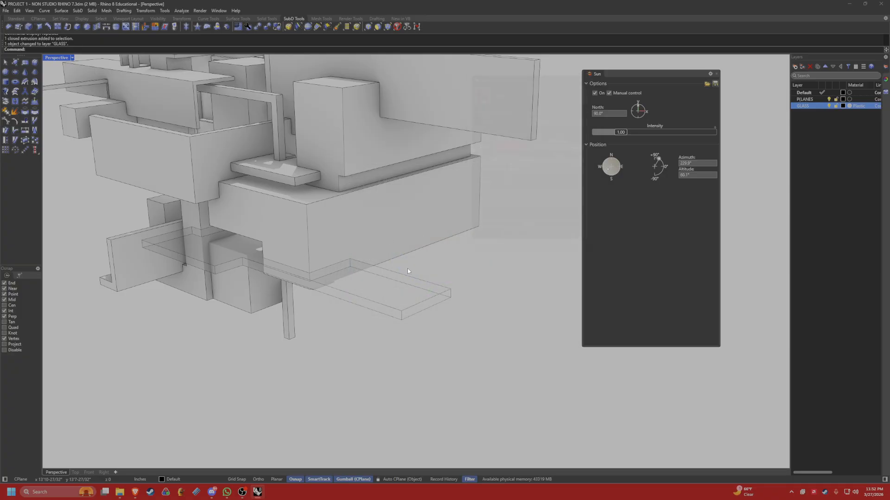
Set the GLASS layer's material to 30% transparency, 47% reflectivity and 40% clarity, and change its color to a pale pink.
{"action": "right_click_drag", "start_coordinate": [340, 277], "coordinate": [467, 250]}
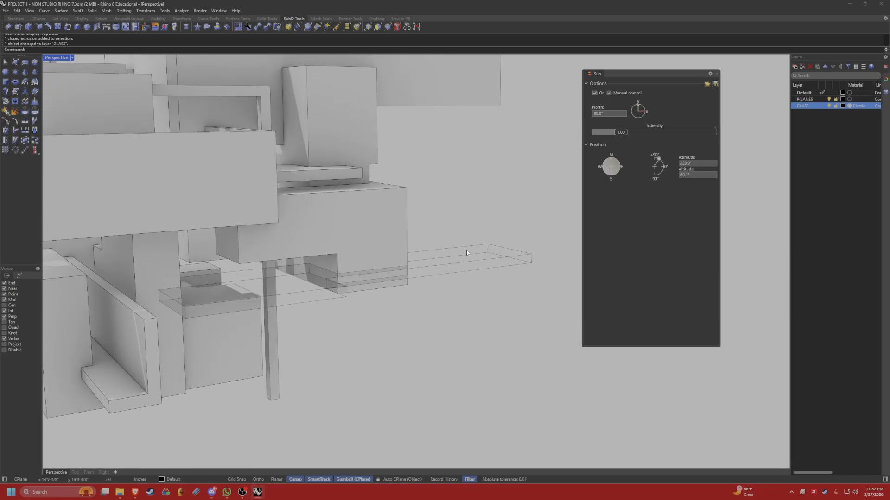
{"action": "left_click", "coordinate": [850, 106]}
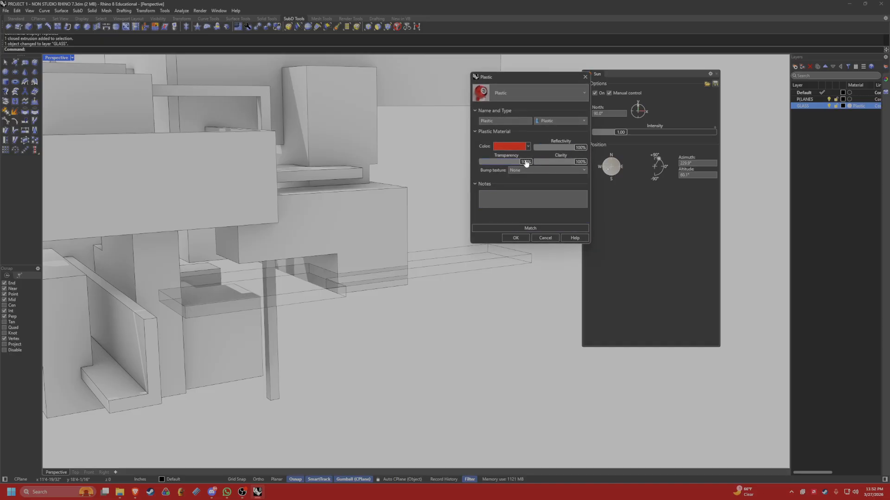
{"action": "mouse_move", "coordinate": [526, 163]}
{"action": "left_mouse_down"}
{"action": "mouse_move", "coordinate": [500, 163]}
{"action": "mouse_move", "coordinate": [526, 163]}
{"action": "left_mouse_up"}
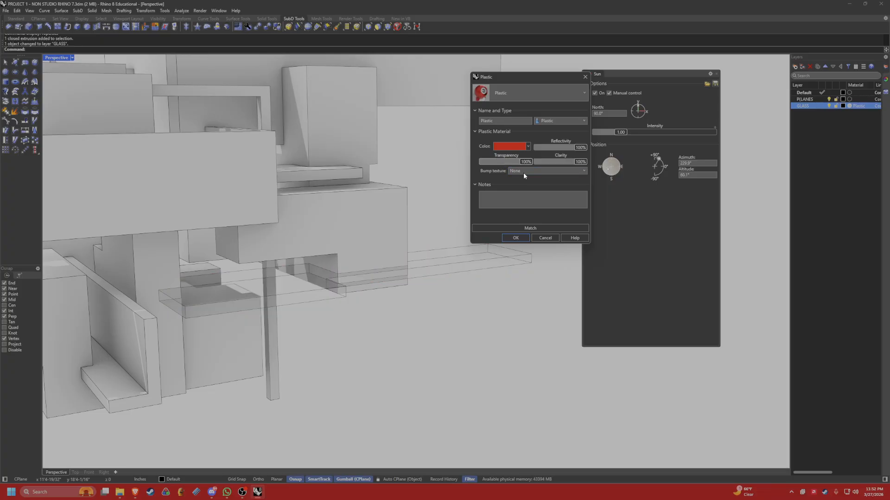
{"action": "left_click", "coordinate": [481, 162]}
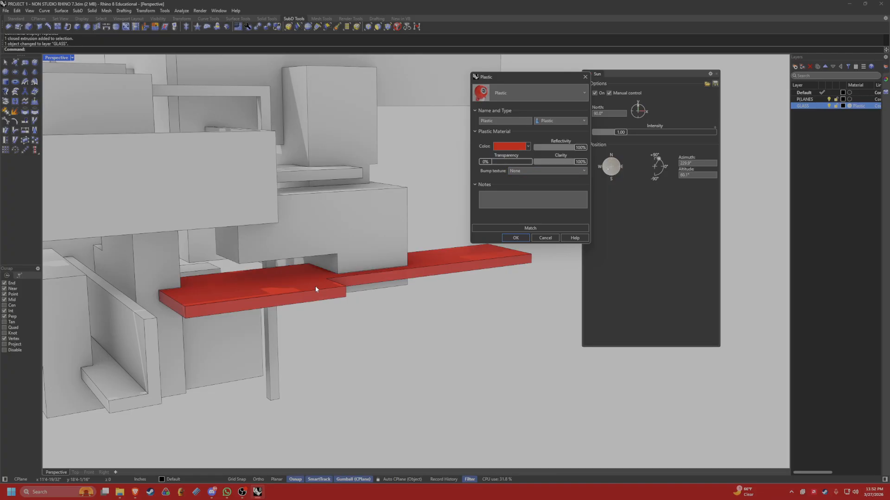
{"action": "left_click", "coordinate": [488, 164]}
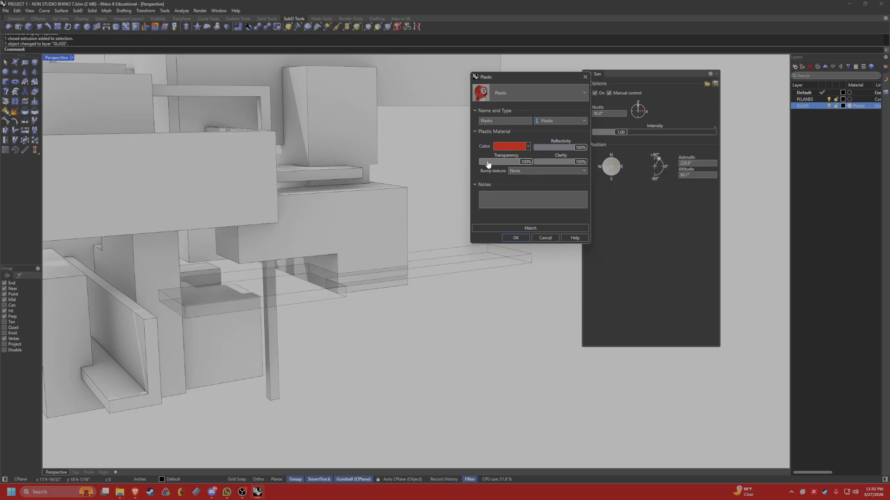
{"action": "left_click", "coordinate": [578, 149]}
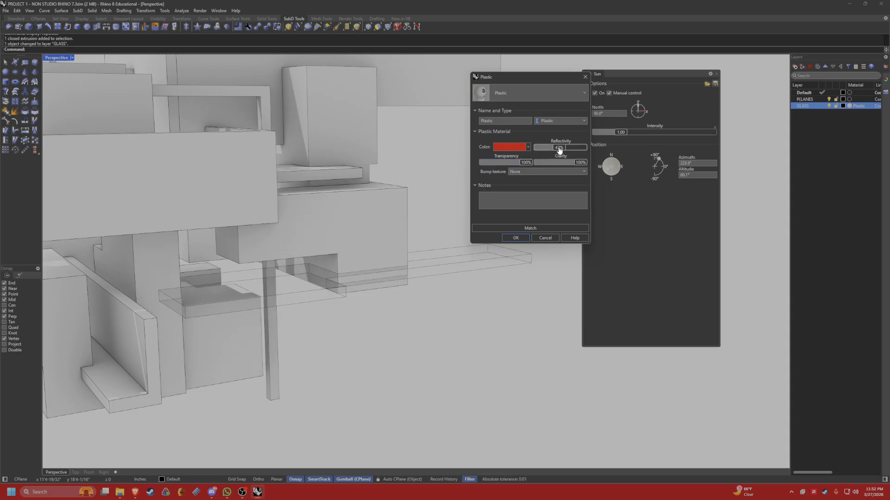
{"action": "left_click", "coordinate": [557, 163]}
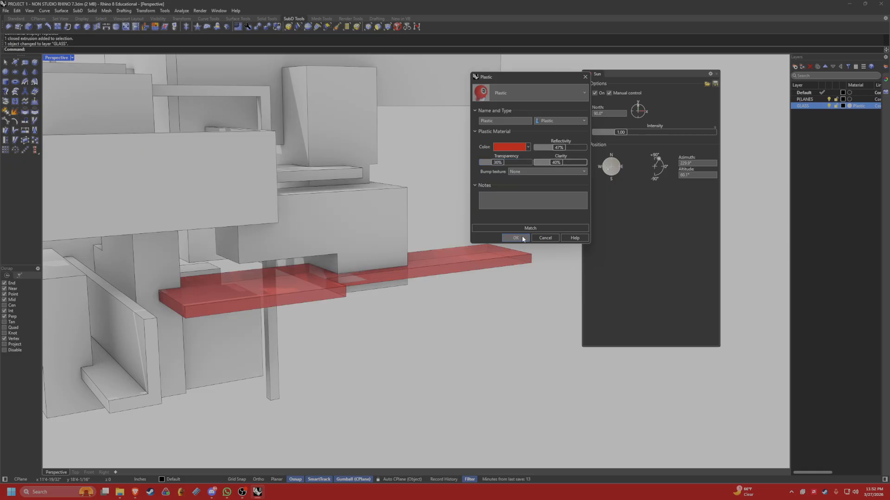
{"action": "left_click", "coordinate": [509, 147]}
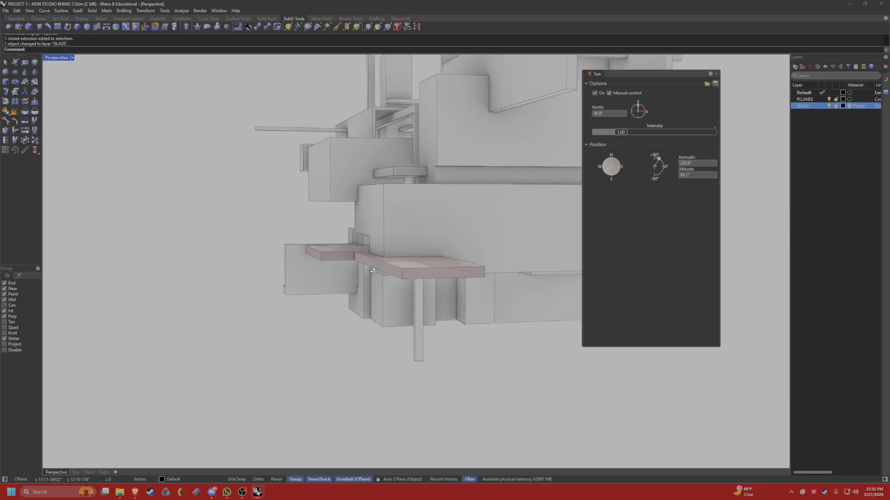
Rotate the manual sun's azimuth toward the south-southeast and raise its altitude to about 78°.
{"action": "right_click_drag", "start_coordinate": [373, 271], "coordinate": [431, 232]}
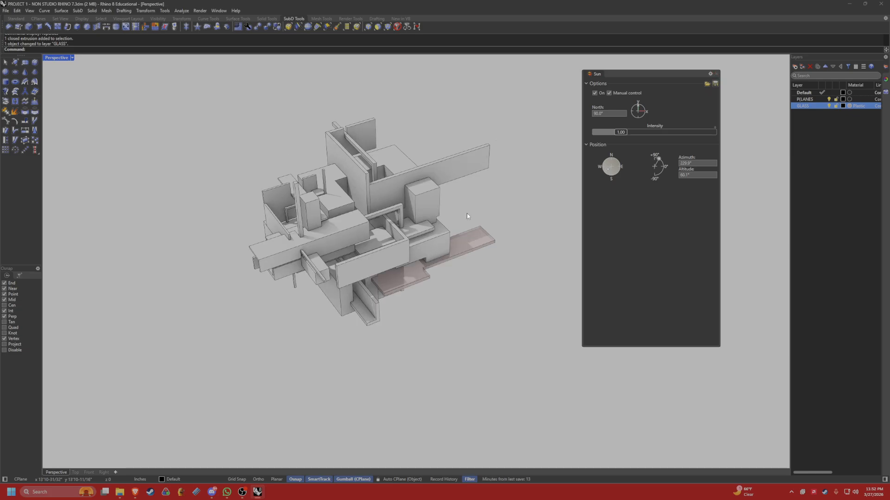
{"action": "right_click_drag", "start_coordinate": [468, 216], "coordinate": [491, 183]}
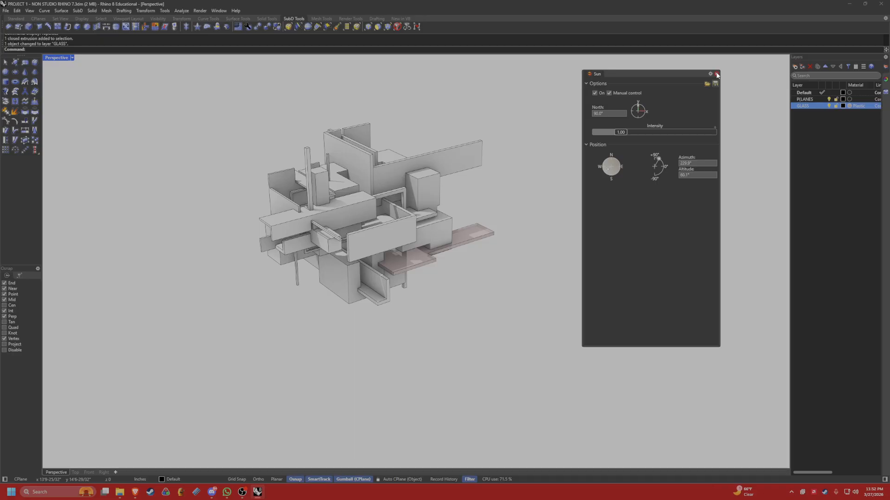
{"action": "left_click_drag", "start_coordinate": [699, 73], "coordinate": [748, 72]}
{"action": "left_click_drag", "start_coordinate": [747, 71], "coordinate": [768, 59]}
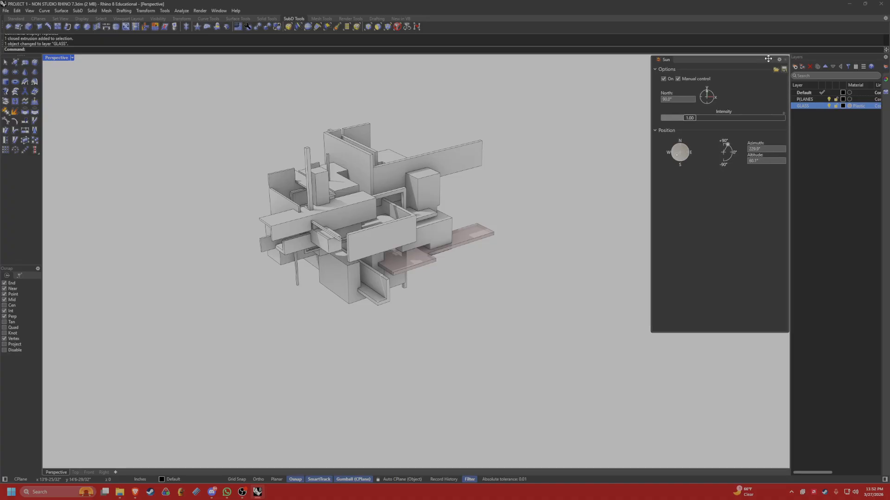
{"action": "mouse_move", "coordinate": [693, 152]}
{"action": "left_mouse_down"}
{"action": "mouse_move", "coordinate": [673, 157]}
{"action": "mouse_move", "coordinate": [684, 159]}
{"action": "left_mouse_up"}
{"action": "left_click", "coordinate": [727, 140]}
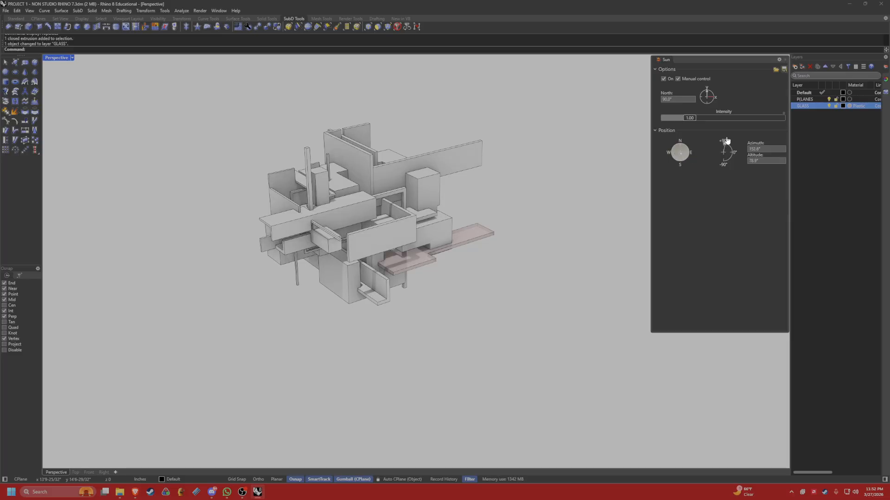
Examine the sun shadows and the transparent slab from several sides, ending on a low viewpoint that looks up at the model.
{"action": "right_click_drag", "start_coordinate": [283, 218], "coordinate": [360, 200]}
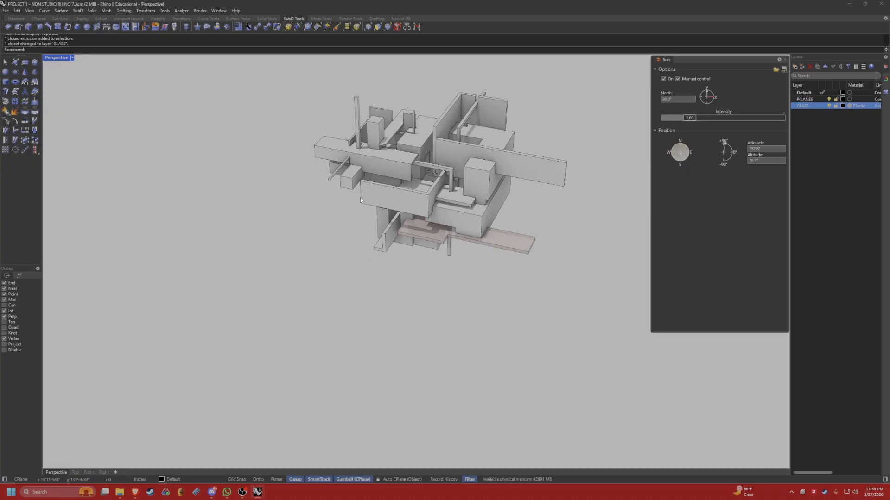
{"action": "scroll", "coordinate": [360, 198], "scroll_direction": "up", "scroll_amount": 3}
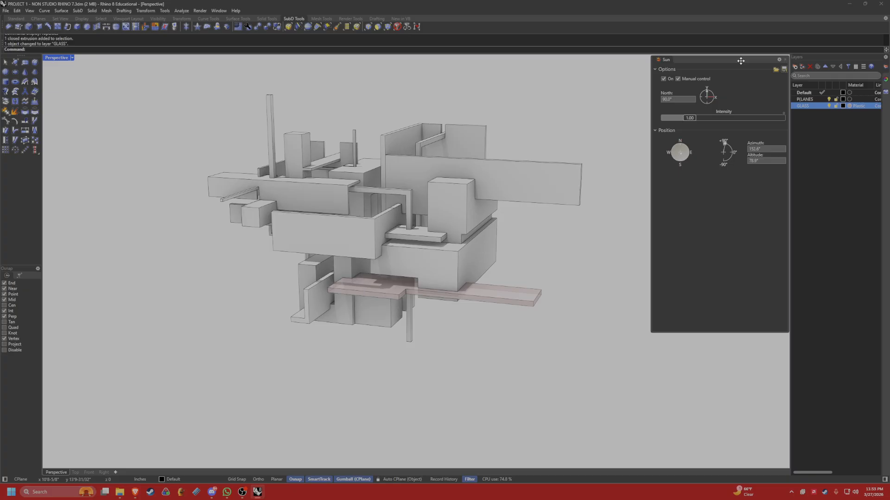
{"action": "left_click_drag", "start_coordinate": [735, 66], "coordinate": [731, 64]}
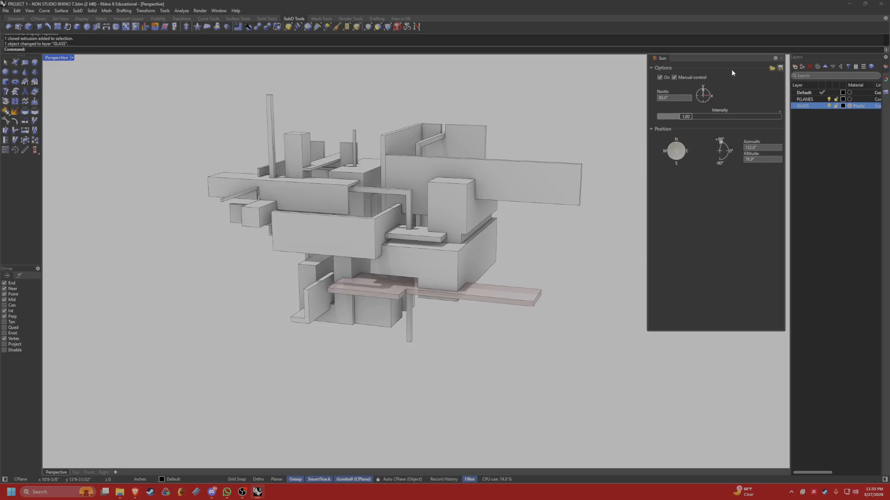
{"action": "right_click_drag", "start_coordinate": [526, 110], "coordinate": [474, 121]}
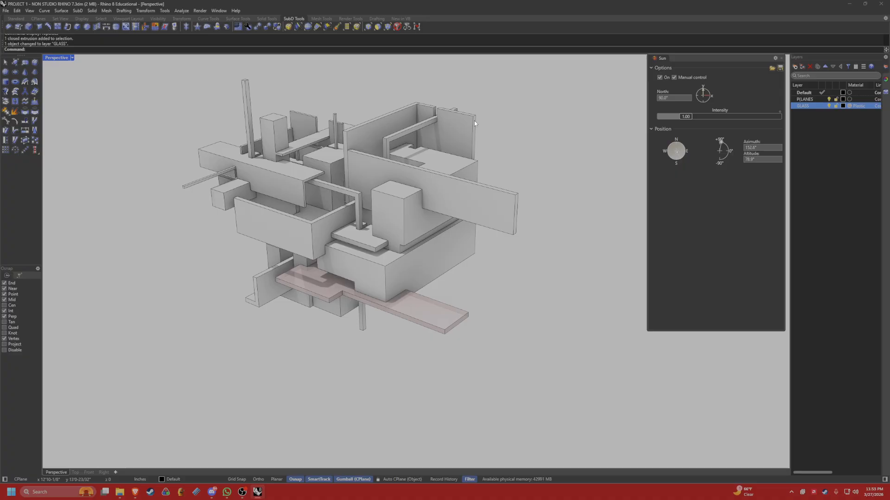
{"action": "right_click_drag", "start_coordinate": [346, 230], "coordinate": [449, 258]}
{"action": "scroll", "coordinate": [340, 241], "scroll_direction": "down", "scroll_amount": 5}
{"action": "scroll", "coordinate": [424, 281], "scroll_direction": "up", "scroll_amount": 3}
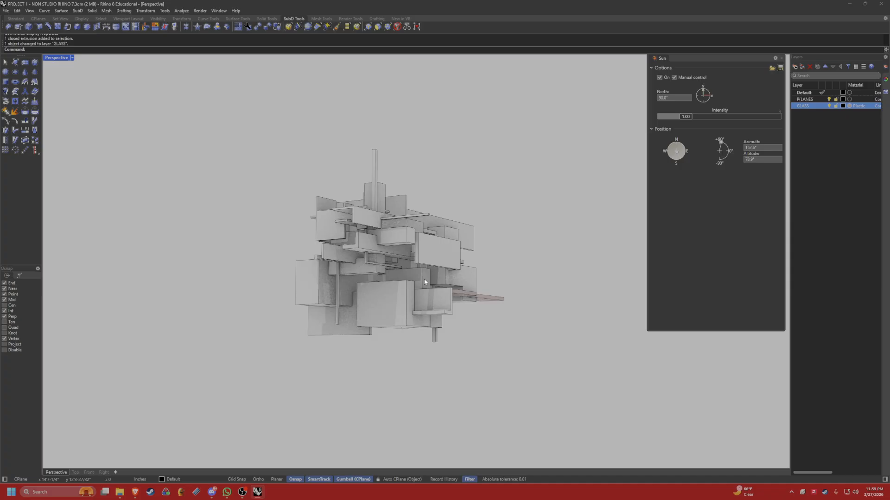
{"action": "scroll", "coordinate": [424, 279], "scroll_direction": "up", "scroll_amount": 4}
{"action": "right_click_drag", "start_coordinate": [426, 273], "coordinate": [424, 246]}
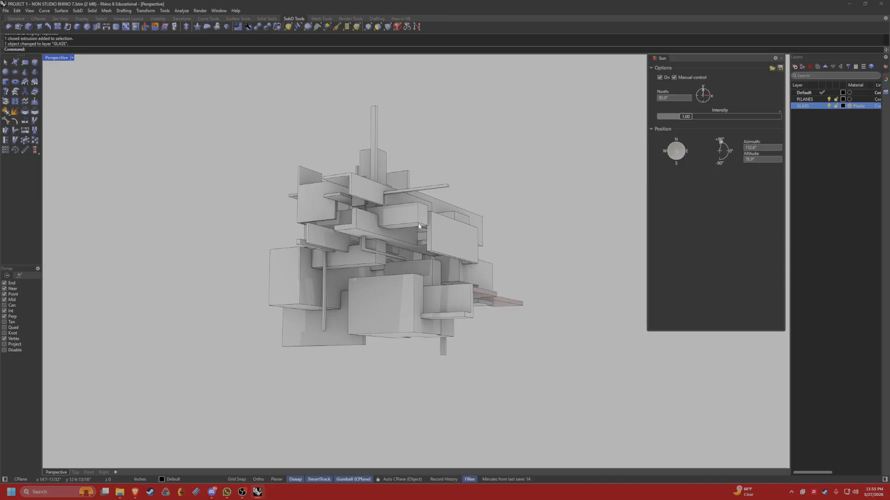
Use DollyZoom to exaggerate the perspective with a lens length of about 16 mm, framing the whole model from below.
{"action": "type", "text": "DollyZoom"}
{"action": "key", "text": "Return"}
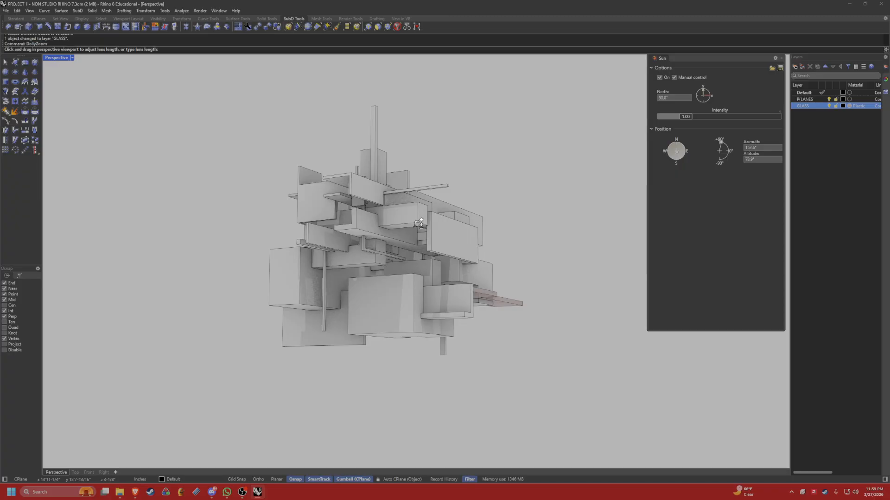
{"action": "mouse_move", "coordinate": [374, 267]}
{"action": "left_mouse_down"}
{"action": "mouse_move", "coordinate": [393, 189]}
{"action": "mouse_move", "coordinate": [395, 324]}
{"action": "mouse_move", "coordinate": [397, 199]}
{"action": "mouse_move", "coordinate": [402, 298]}
{"action": "mouse_move", "coordinate": [413, 321]}
{"action": "left_mouse_up"}
{"action": "right_click_drag", "start_coordinate": [413, 321], "coordinate": [411, 310]}
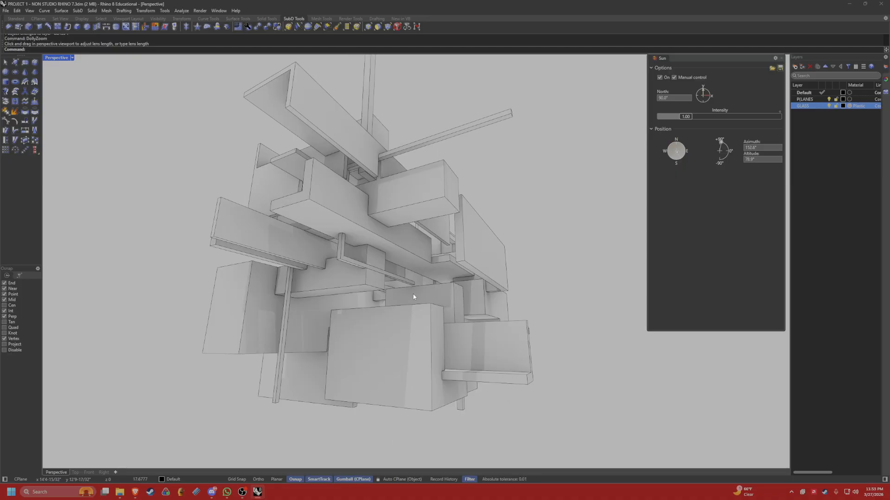
{"action": "right_click", "coordinate": [413, 296]}
{"action": "left_click_drag", "start_coordinate": [413, 296], "coordinate": [414, 288]}
{"action": "scroll", "coordinate": [413, 287], "scroll_direction": "down", "scroll_amount": 3}
{"action": "right_click_drag", "start_coordinate": [413, 287], "coordinate": [420, 299]}
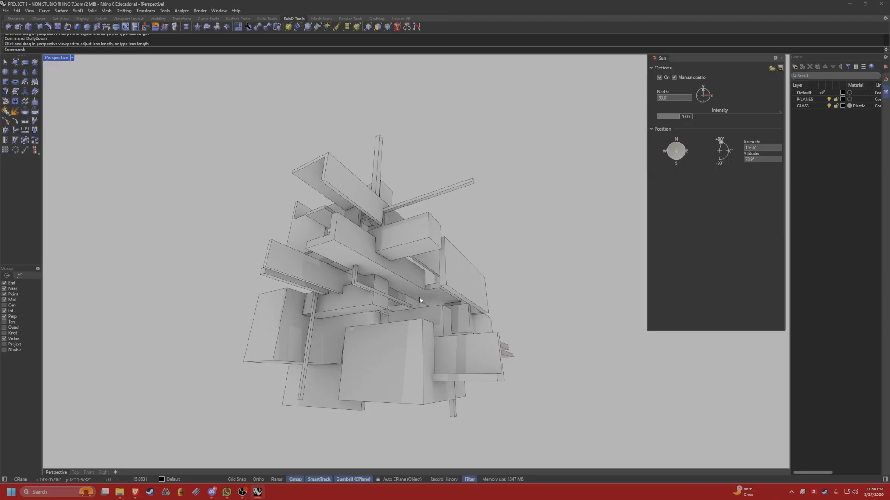
Save the current viewport as the named view "EXT. Perspective" and restore it after orbiting away.
{"action": "left_click", "coordinate": [884, 93]}
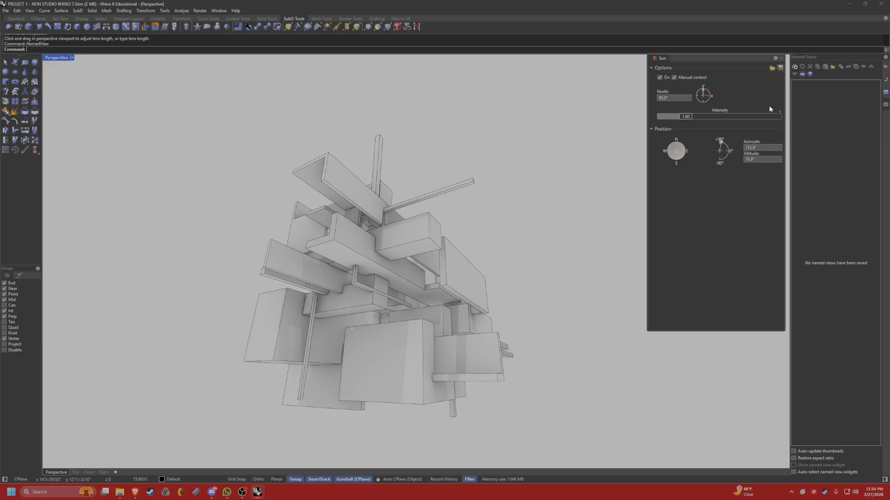
{"action": "left_click", "coordinate": [795, 68]}
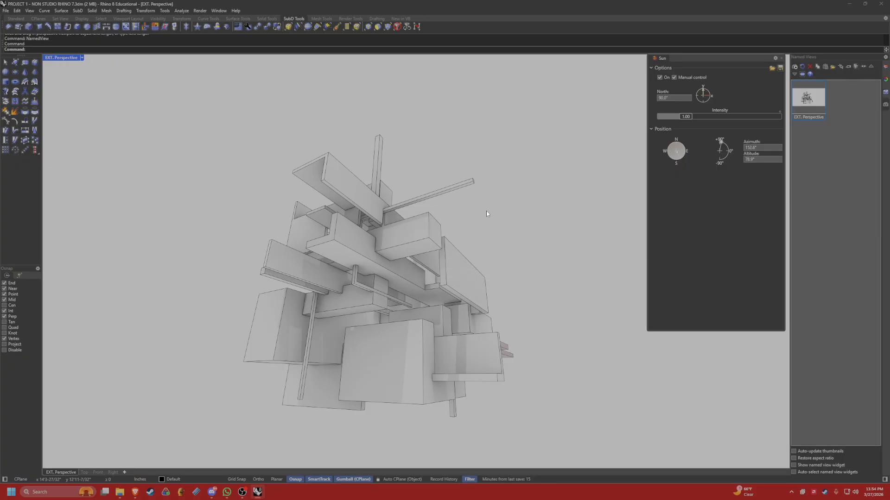
{"action": "right_click_drag", "start_coordinate": [486, 211], "coordinate": [379, 273]}
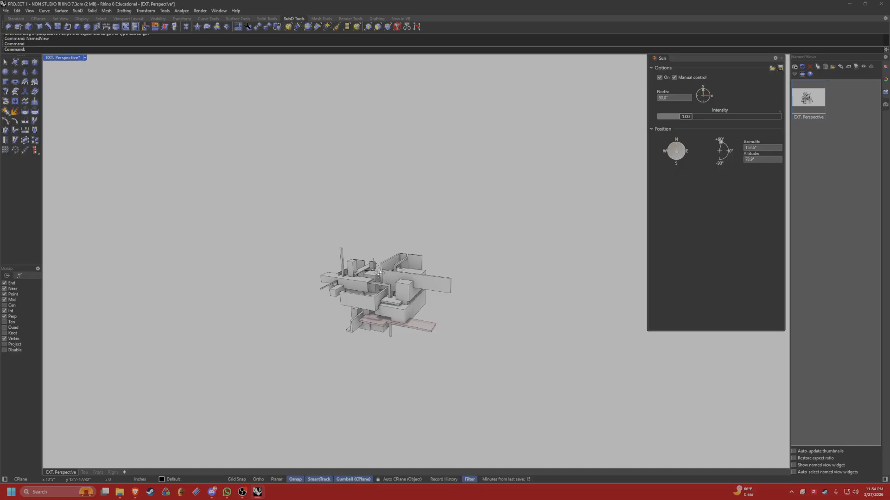
{"action": "double_click", "coordinate": [812, 102]}
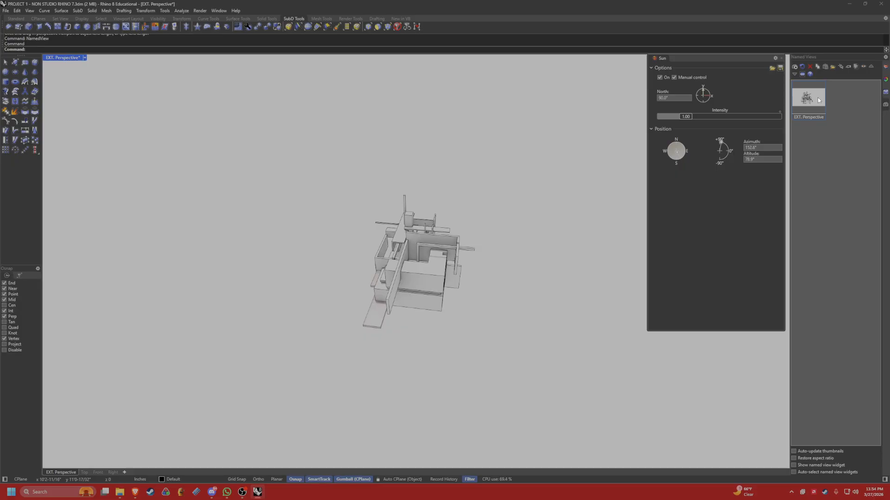
{"action": "double_click", "coordinate": [818, 98]}
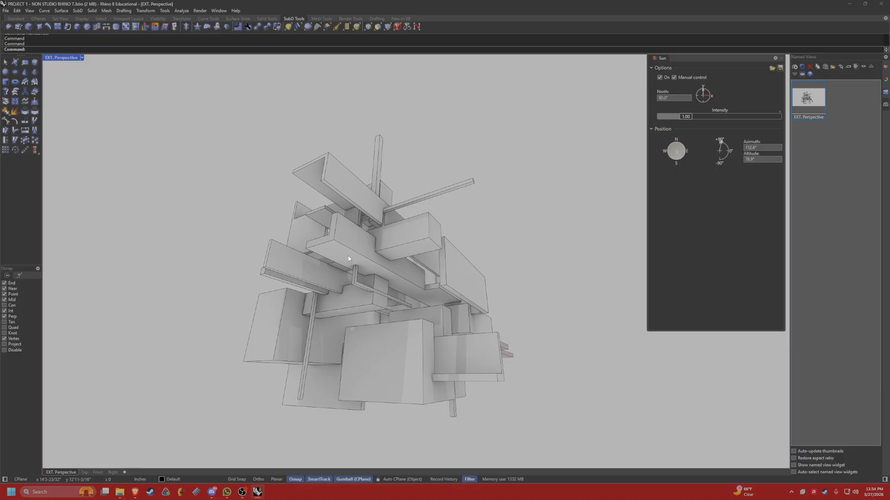
Set up a ViewCaptureToFile of the exterior perspective with transparent background, 1920 x 1080 resolution and scale 2.
{"action": "type", "text": "ViewCaptureToClipboard"}
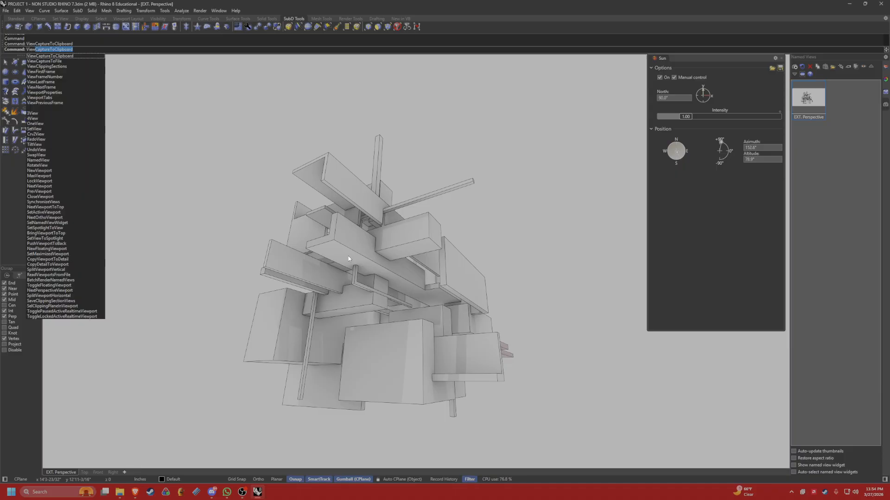
{"action": "key", "text": "Down"}
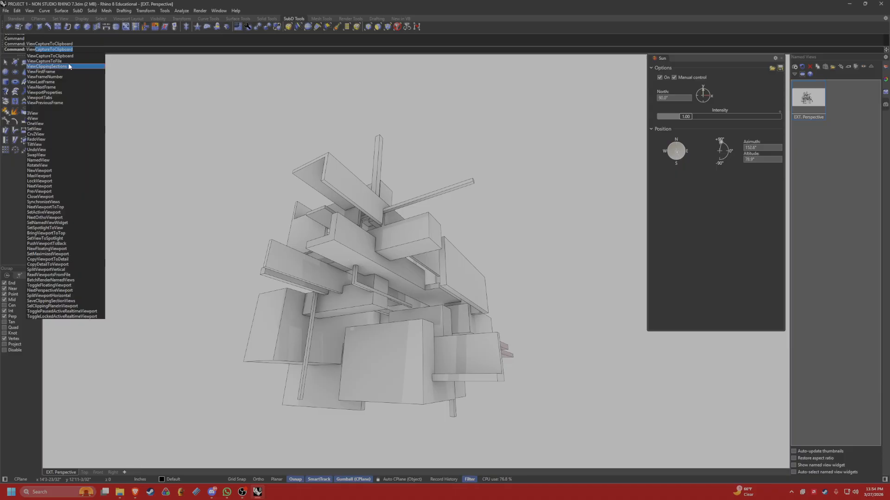
{"action": "key", "text": "Return"}
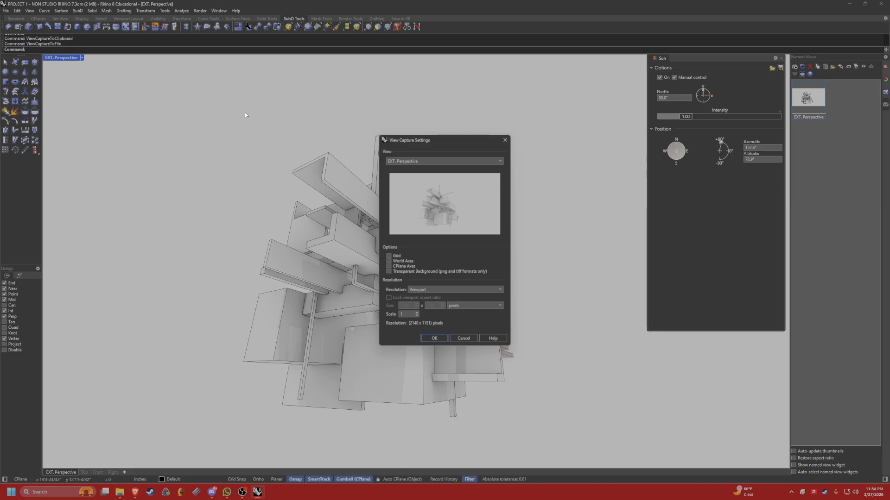
{"action": "left_click", "coordinate": [388, 271]}
{"action": "left_click", "coordinate": [423, 290]}
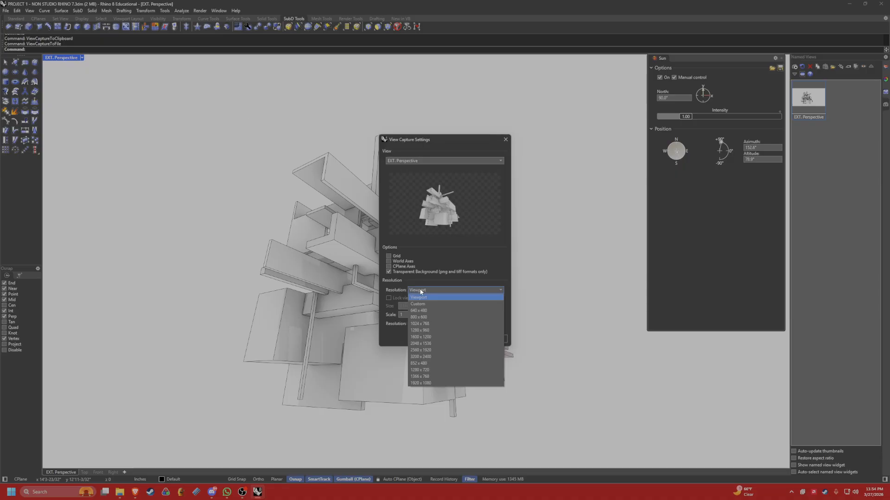
{"action": "left_click", "coordinate": [425, 290]}
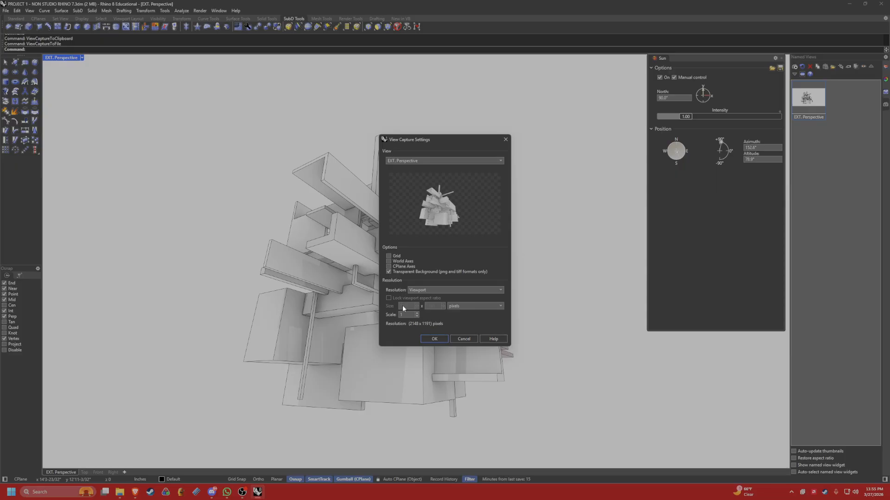
{"action": "left_click", "coordinate": [434, 290]}
{"action": "left_click", "coordinate": [438, 295]}
{"action": "left_click", "coordinate": [435, 339]}
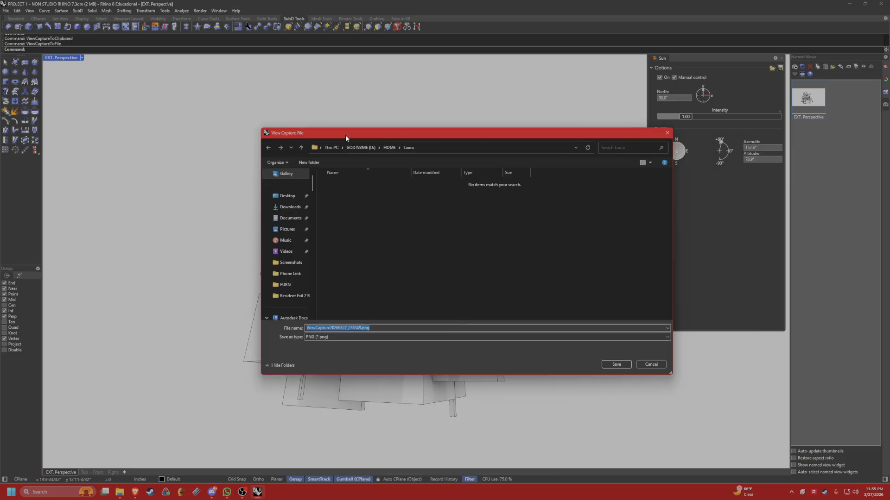
Save the capture as the PNG "EXT. Perspective" in the INTRO TO DIGITAL SPRING 2026 folder on drive D.
{"action": "left_click", "coordinate": [374, 149]}
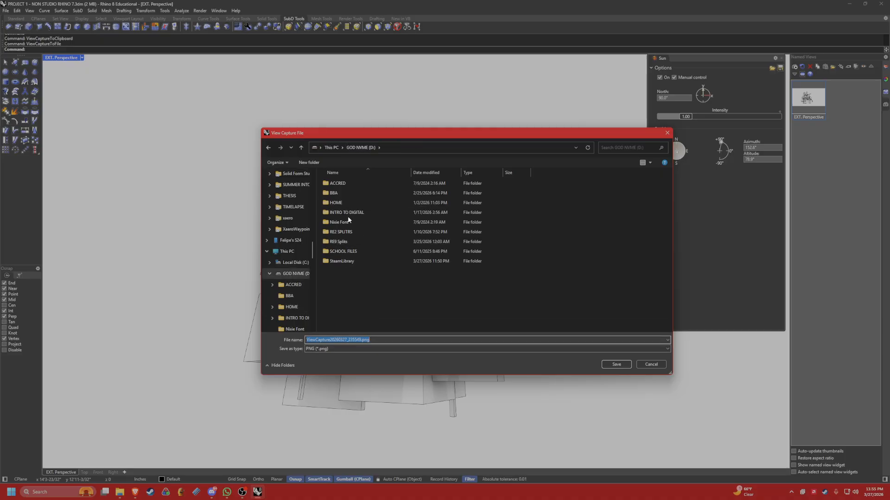
{"action": "left_click", "coordinate": [348, 213]}
{"action": "double_click", "coordinate": [349, 213]}
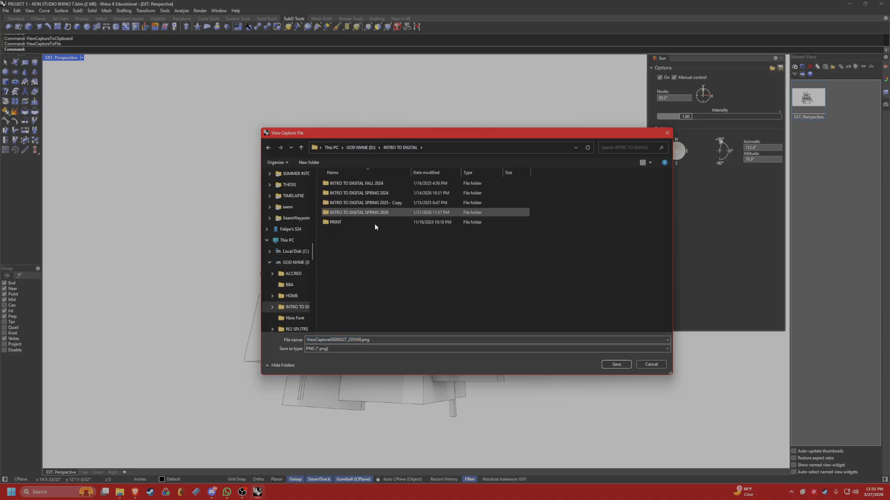
{"action": "double_click", "coordinate": [366, 213]}
{"action": "left_click", "coordinate": [426, 328]}
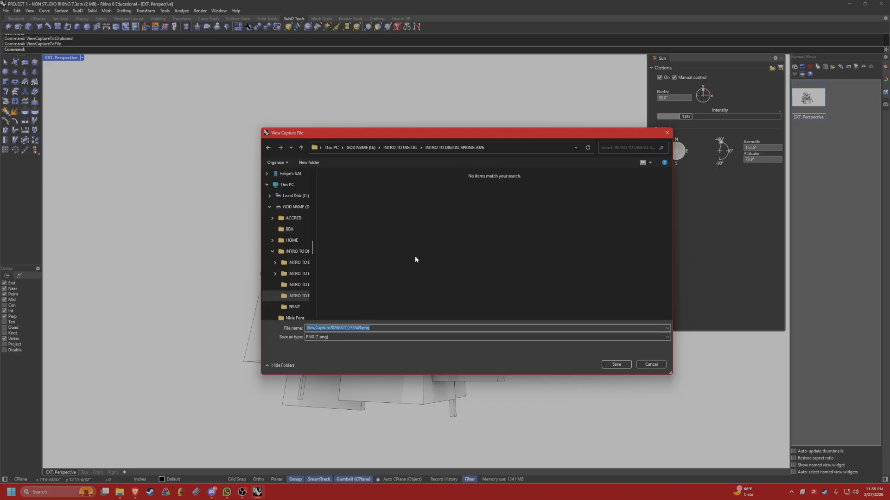
{"action": "type", "text": "V"}
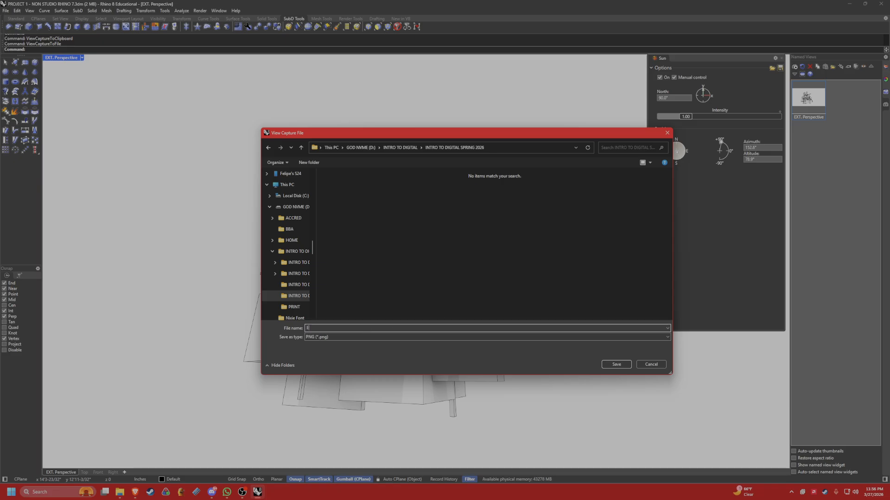
{"action": "type", "text": "XT. Perspec"}
{"action": "type", "text": "tive"}
{"action": "key", "text": "Return"}
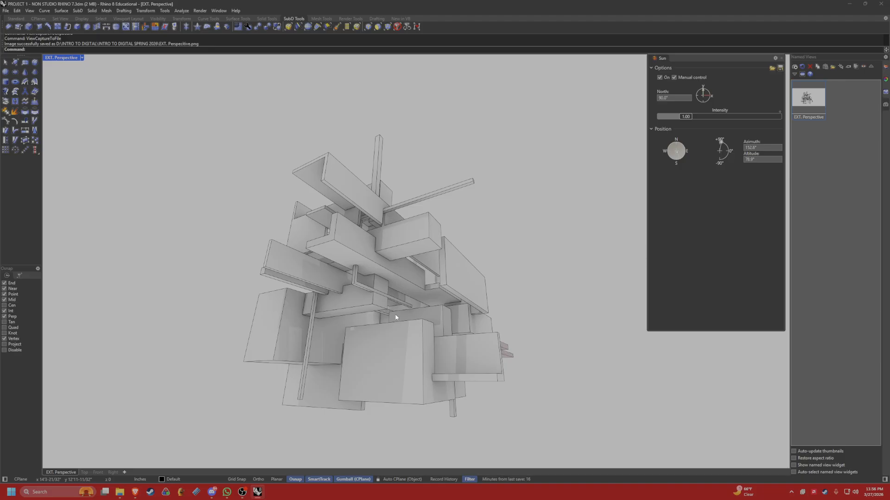
Use the Zoom command's window to bring the camera into the space between the massing's central walls.
{"action": "right_click_drag", "start_coordinate": [438, 280], "coordinate": [482, 235]}
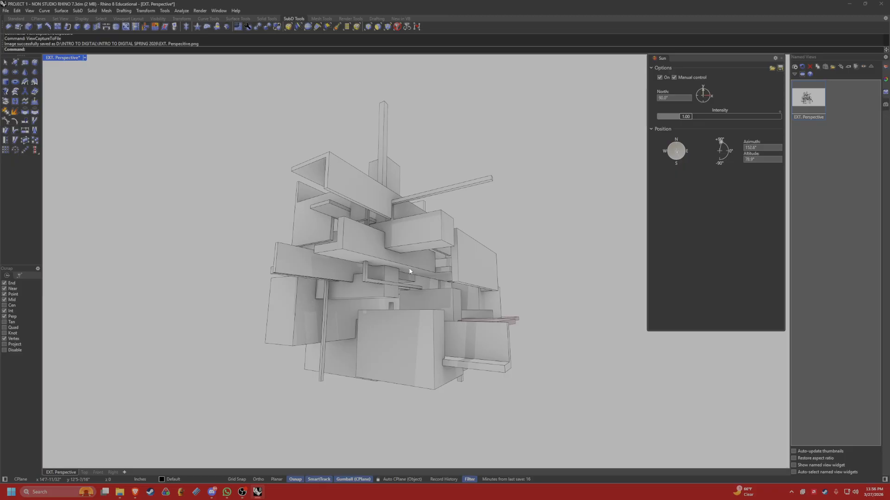
{"action": "scroll", "coordinate": [409, 271], "scroll_direction": "down", "scroll_amount": 3}
{"action": "mouse_move", "coordinate": [407, 270]}
{"action": "right_mouse_down", "text": "shift"}
{"action": "mouse_move", "coordinate": [379, 249]}
{"action": "mouse_move", "coordinate": [385, 300]}
{"action": "mouse_move", "coordinate": [363, 304]}
{"action": "mouse_move", "coordinate": [406, 329]}
{"action": "mouse_move", "coordinate": [392, 269]}
{"action": "mouse_move", "coordinate": [403, 278]}
{"action": "right_mouse_up", "text": "shift"}
{"action": "scroll", "coordinate": [363, 304], "scroll_direction": "up", "scroll_amount": 3}
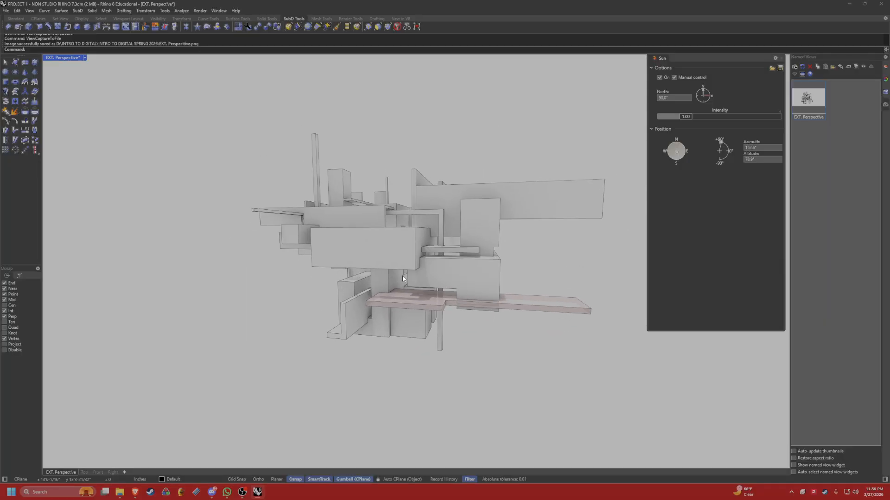
{"action": "type", "text": "Azoom"}
{"action": "key", "text": "Return"}
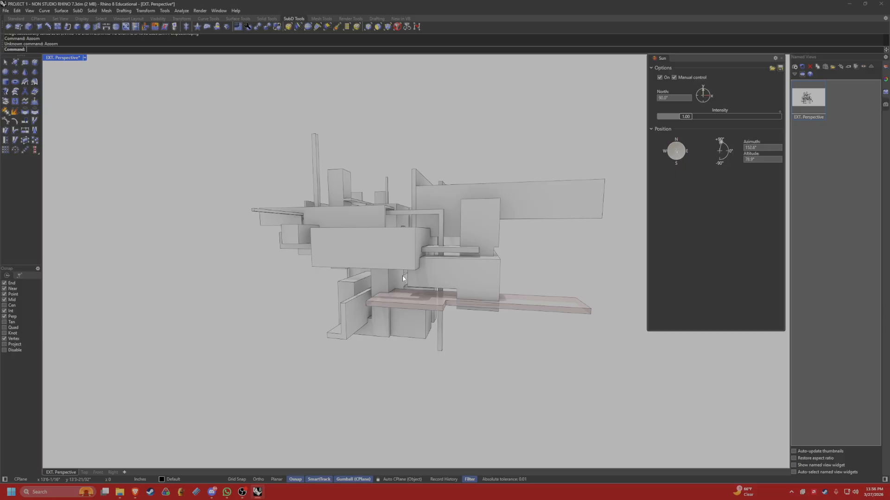
{"action": "type", "text": "zoom"}
{"action": "key", "text": "Return"}
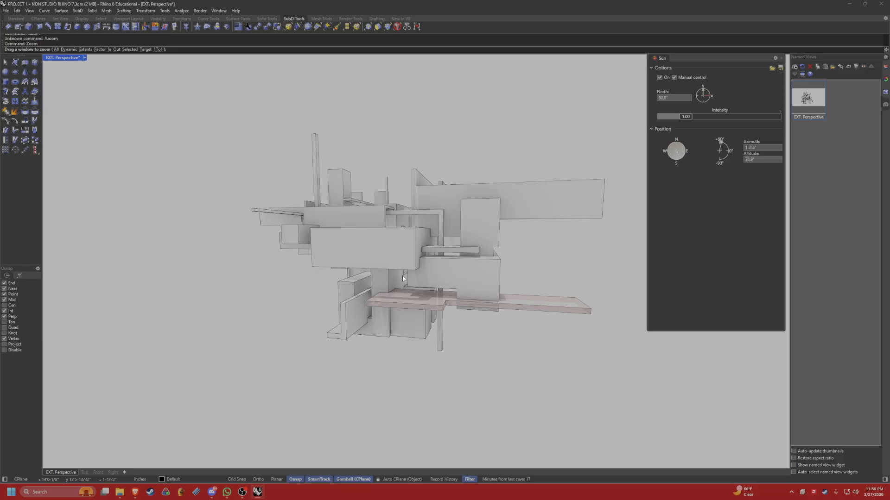
{"action": "right_click_drag", "start_coordinate": [402, 276], "coordinate": [417, 311]}
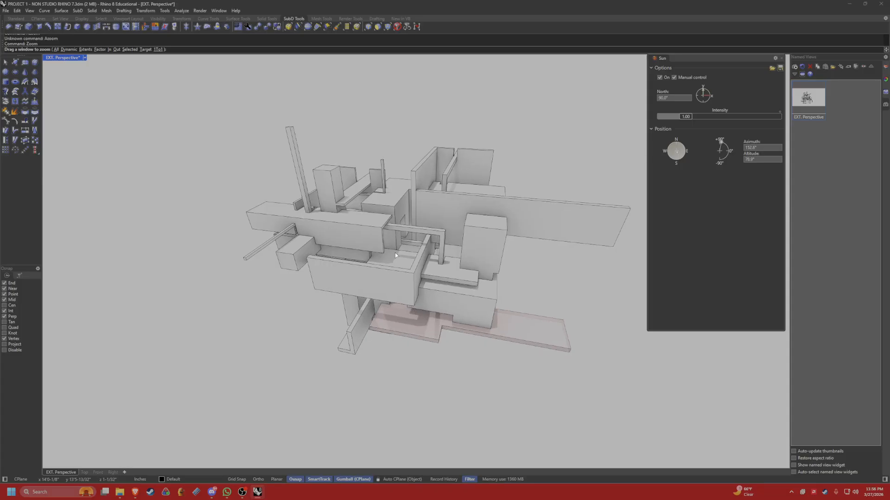
{"action": "right_click_drag", "start_coordinate": [396, 251], "coordinate": [384, 233]}
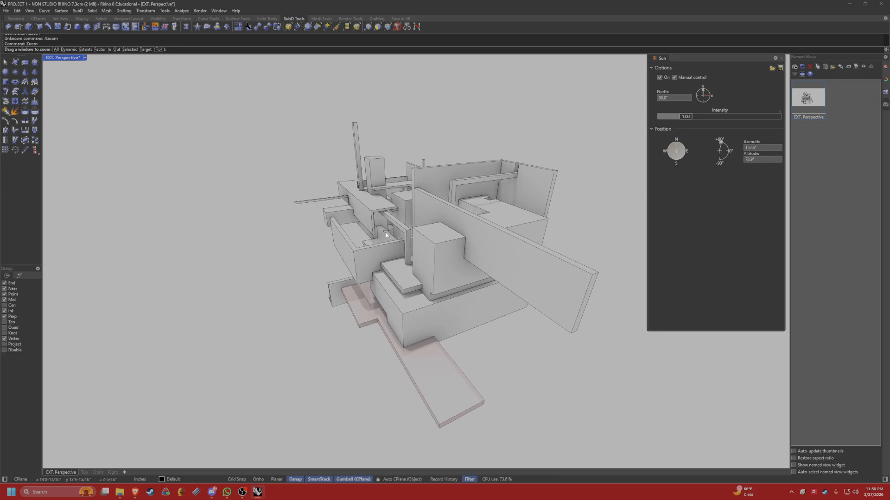
{"action": "left_click", "coordinate": [386, 234]}
{"action": "right_click_drag", "start_coordinate": [385, 233], "coordinate": [246, 230]}
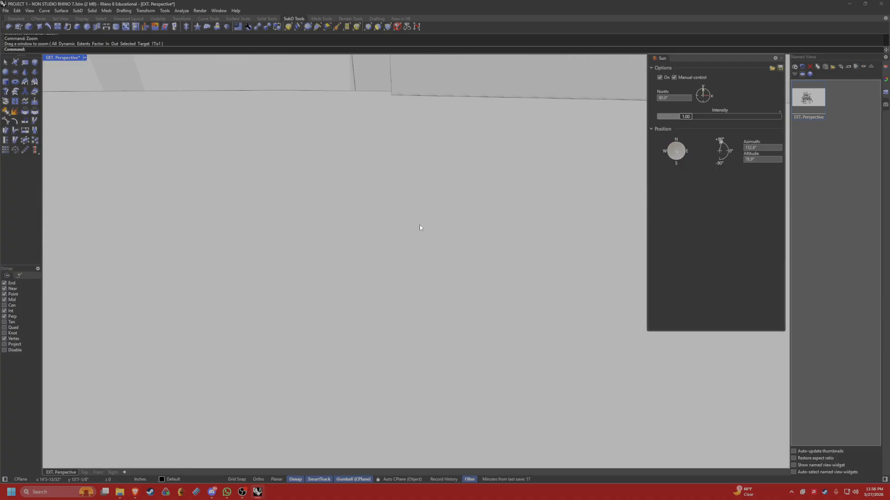
Compose an interior perspective looking along the floor between the tall walls and up at the overhead beams.
{"action": "scroll", "coordinate": [383, 240], "scroll_direction": "down", "scroll_amount": 5}
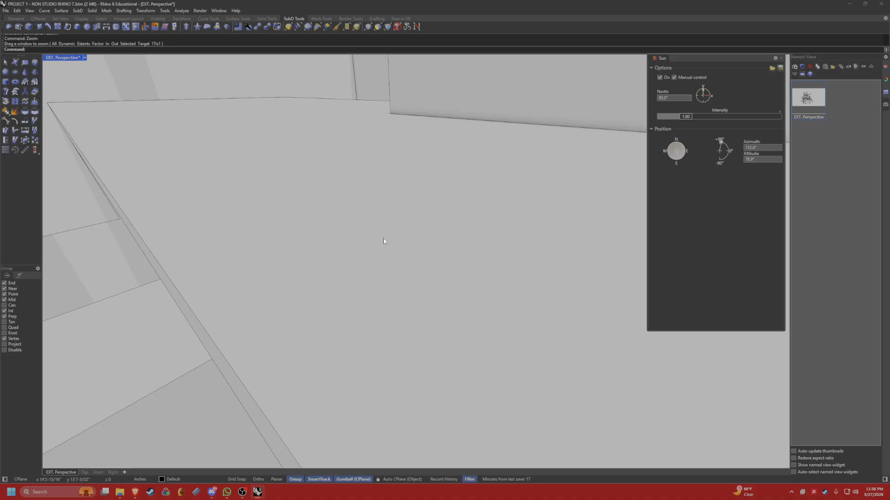
{"action": "right_click_drag", "start_coordinate": [382, 238], "coordinate": [296, 284]}
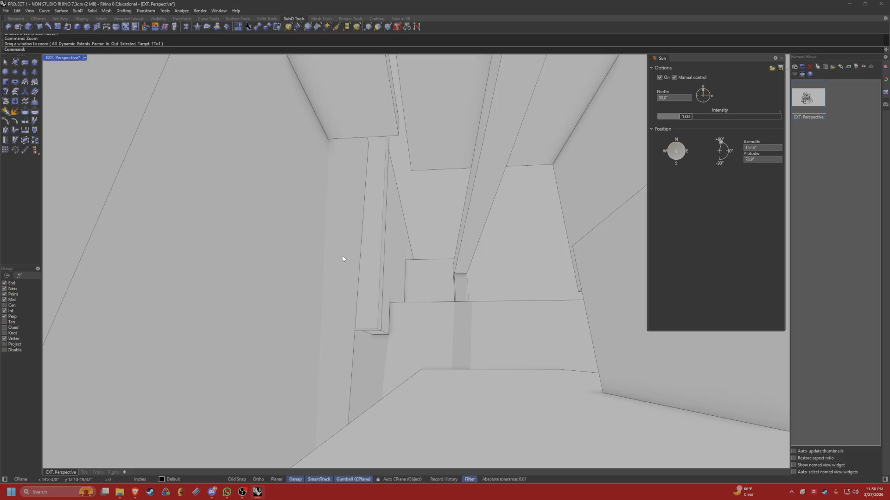
{"action": "right_click_drag", "start_coordinate": [343, 259], "coordinate": [401, 233], "text": "shift"}
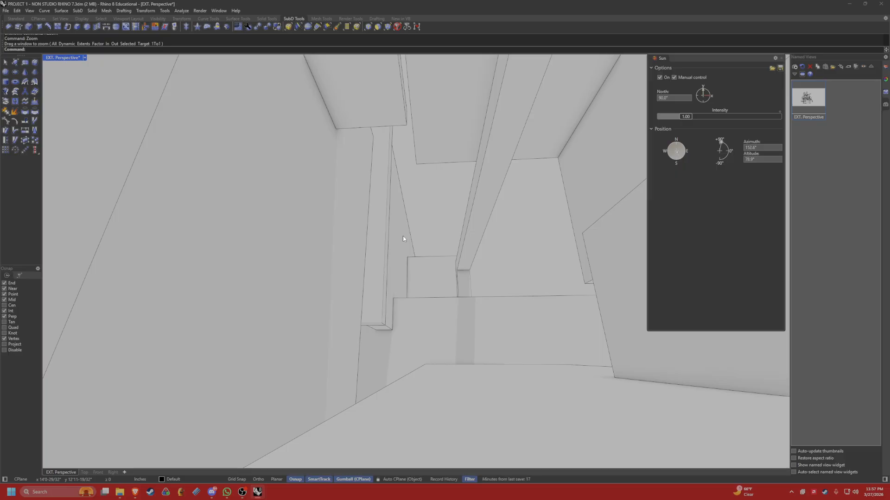
Set up a ViewCaptureToFile of the interior view with transparent background and a custom size of 1080 x 1920 pixels.
{"action": "type", "text": "ViewCaptureToFile"}
{"action": "key", "text": "Return"}
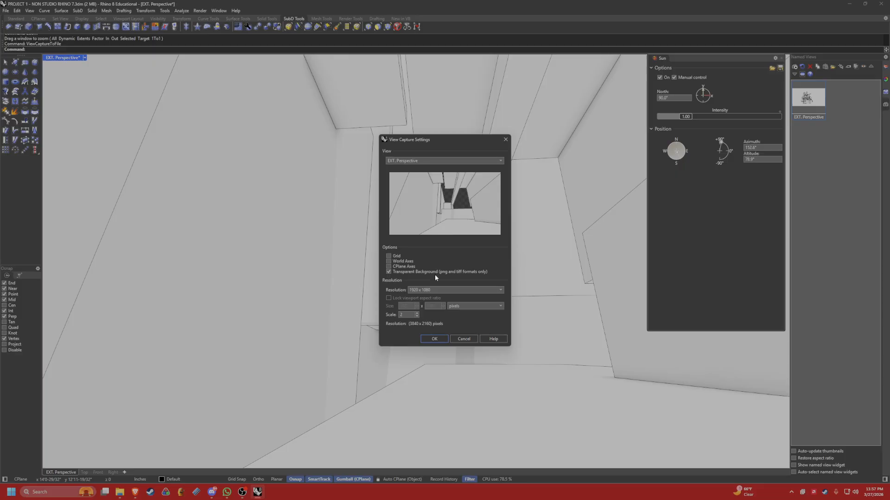
{"action": "left_click", "coordinate": [413, 280]}
{"action": "double_click", "coordinate": [435, 306]}
{"action": "type", "text": "1"}
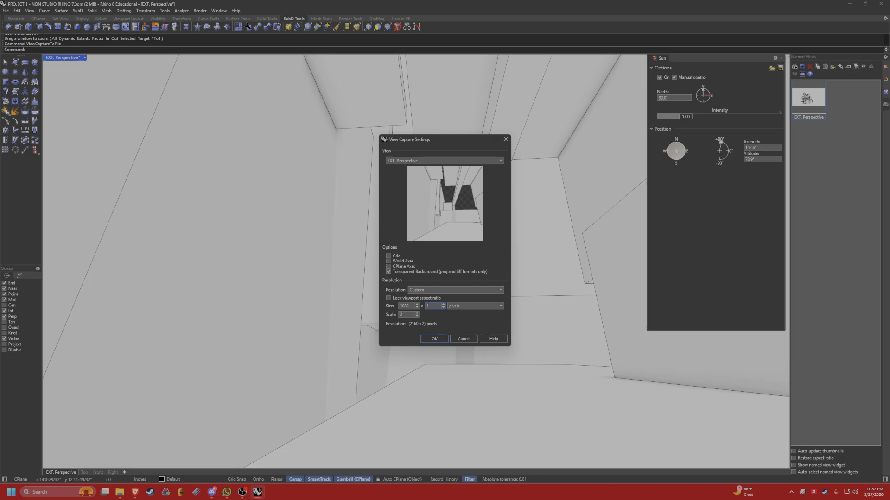
{"action": "type", "text": "920"}
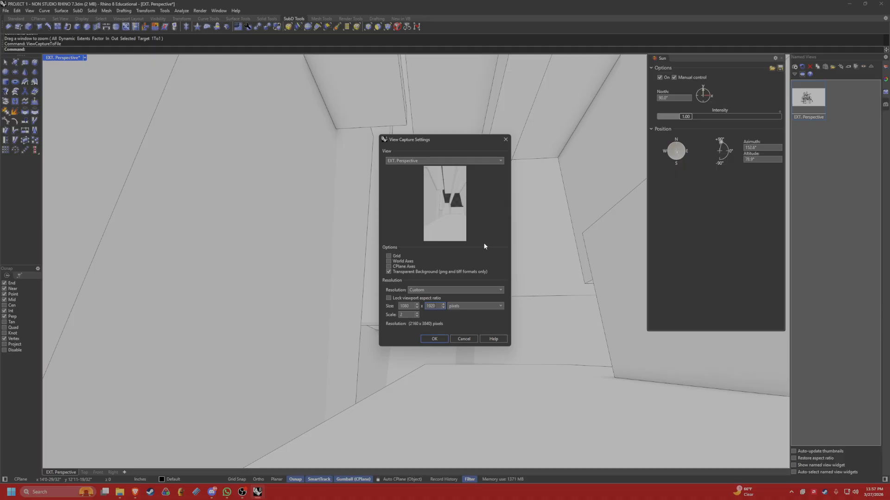
{"action": "left_click", "coordinate": [434, 338]}
Save the interior capture as the PNG "INT. Perspective" in the same folder as the exterior image.
{"action": "type", "text": "INT"}
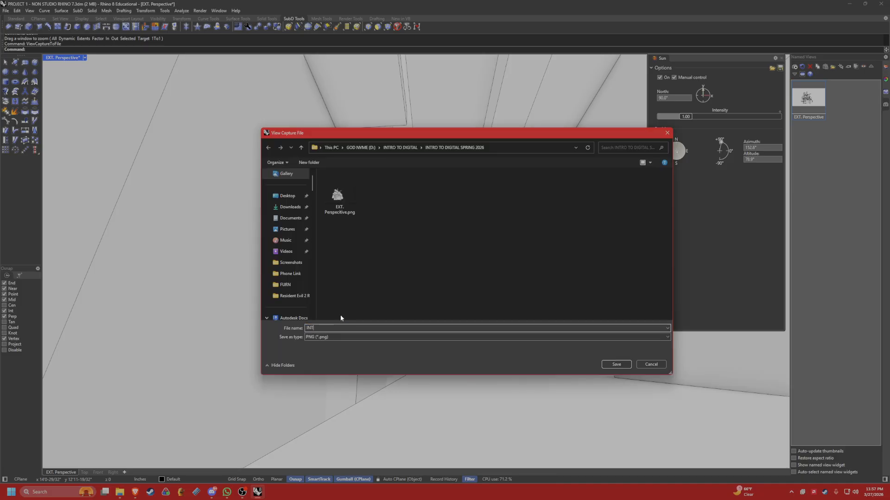
{"action": "type", "text": ". Per"}
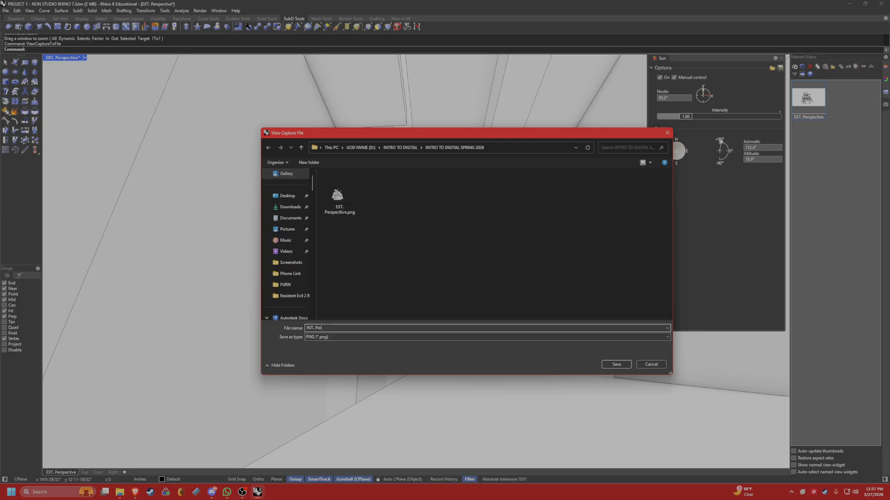
{"action": "type", "text": "spectivb"}
{"action": "key", "text": "Return"}
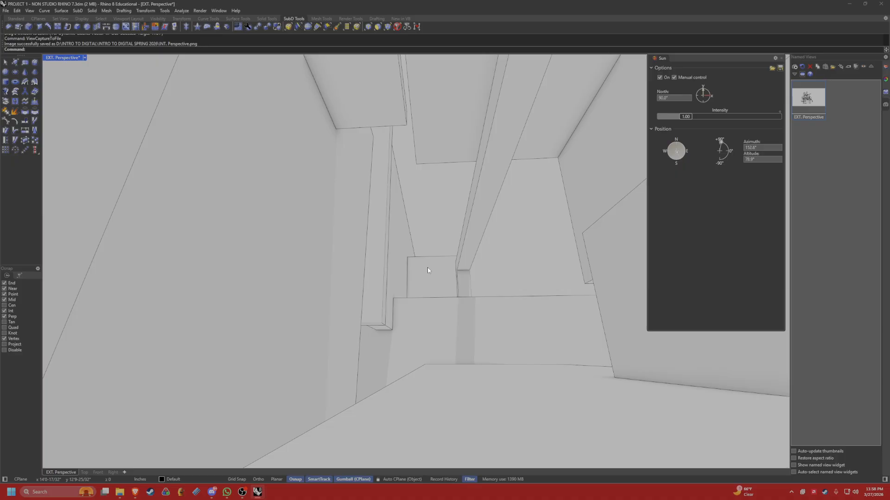
Save the interior viewport as the named view "INT. Perspective".
{"action": "left_click", "coordinate": [795, 66]}
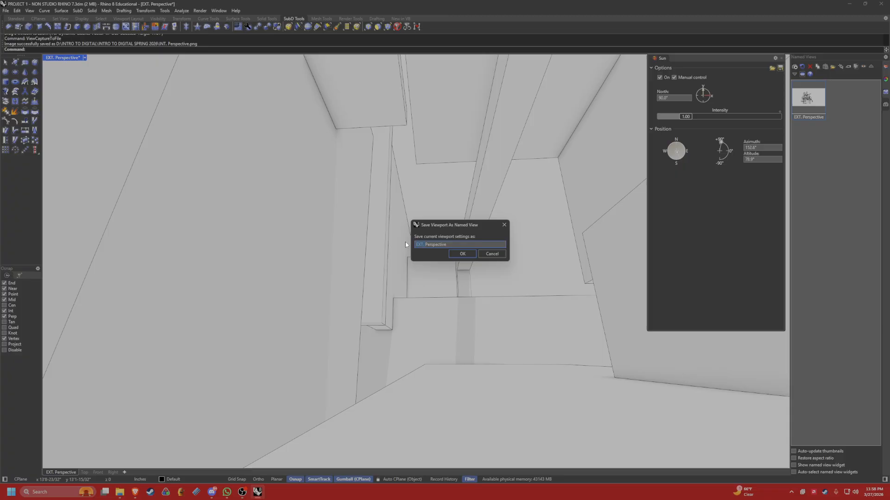
{"action": "type", "text": "INT"}
{"action": "key", "text": "Return"}
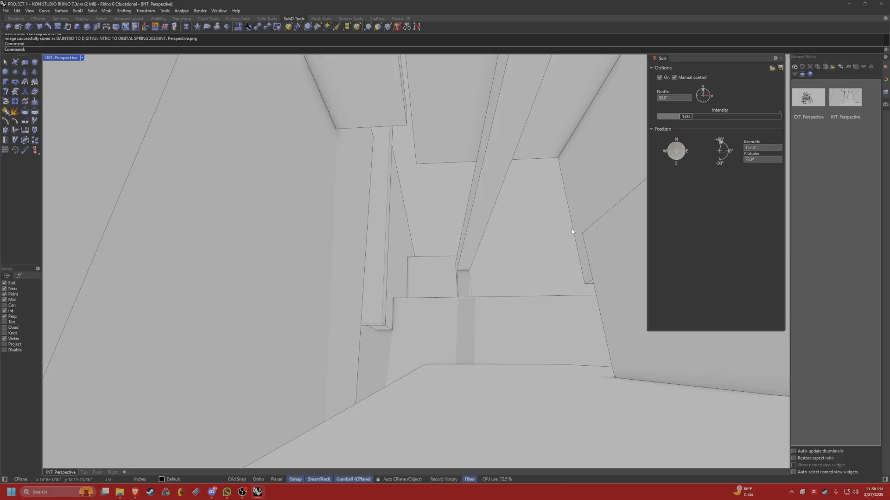
Pull the view back out of the interior to look at the whole model from above.
{"action": "right_click_drag", "start_coordinate": [564, 225], "coordinate": [447, 307]}
{"action": "scroll", "coordinate": [431, 271], "scroll_direction": "down", "scroll_amount": 5}
{"action": "scroll", "coordinate": [391, 298], "scroll_direction": "down", "scroll_amount": 10}
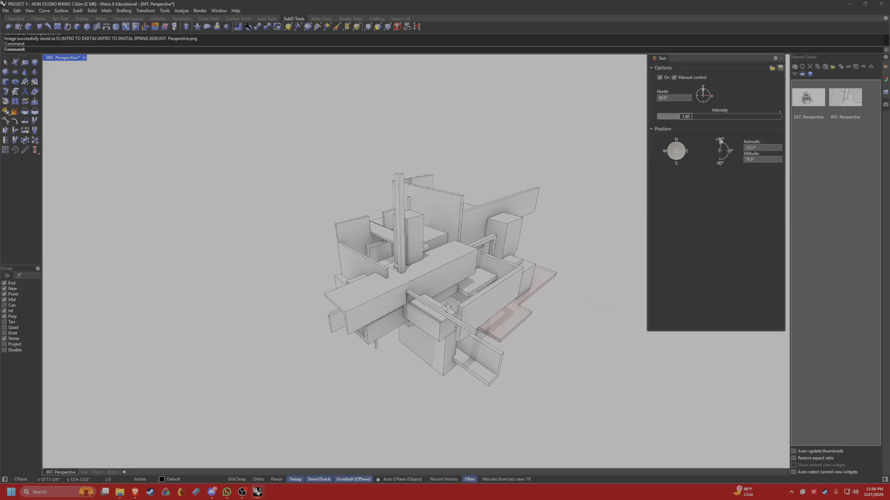
Examine the whole massing model from several sides and distances.
{"action": "scroll", "coordinate": [447, 308], "scroll_direction": "up", "scroll_amount": 8}
{"action": "scroll", "coordinate": [460, 308], "scroll_direction": "down", "scroll_amount": 8}
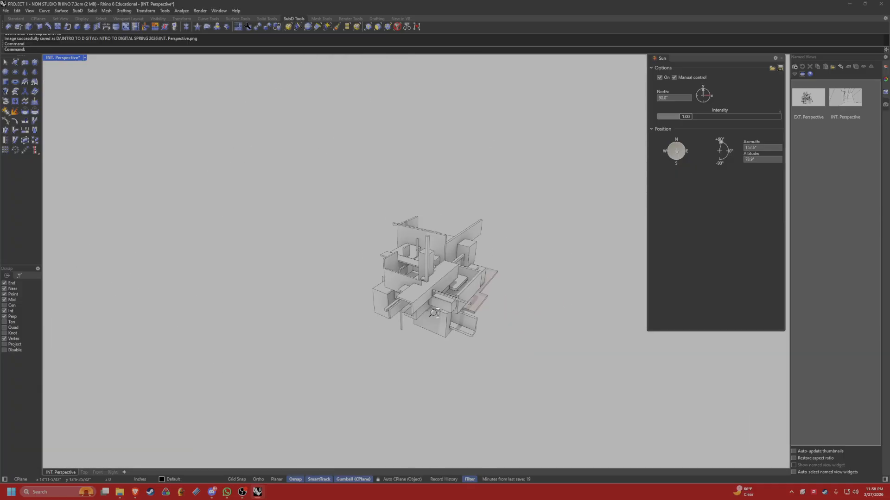
{"action": "scroll", "coordinate": [443, 278], "scroll_direction": "up", "scroll_amount": 7}
{"action": "scroll", "coordinate": [458, 269], "scroll_direction": "down", "scroll_amount": 3}
{"action": "scroll", "coordinate": [457, 270], "scroll_direction": "down", "scroll_amount": 5}
{"action": "scroll", "coordinate": [459, 278], "scroll_direction": "up", "scroll_amount": 5}
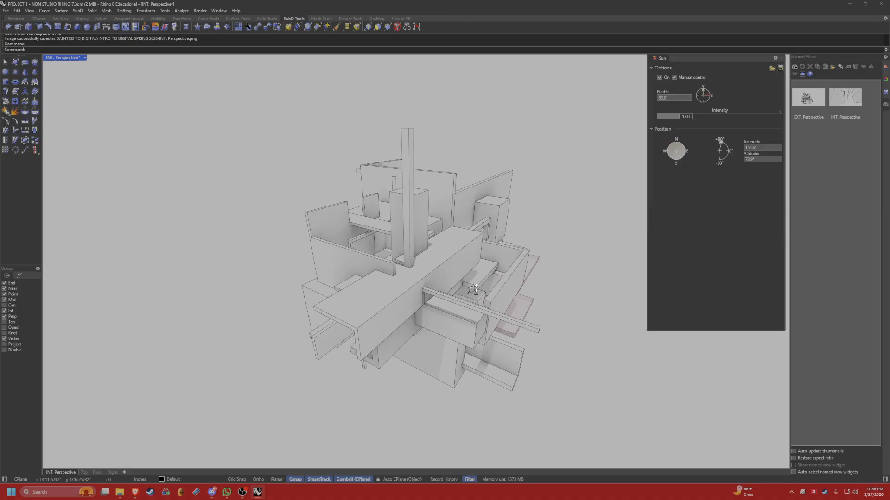
{"action": "scroll", "coordinate": [460, 287], "scroll_direction": "down", "scroll_amount": 4}
{"action": "scroll", "coordinate": [463, 298], "scroll_direction": "up", "scroll_amount": 3}
{"action": "right_click_drag", "start_coordinate": [462, 299], "coordinate": [432, 286]}
{"action": "scroll", "coordinate": [420, 284], "scroll_direction": "up", "scroll_amount": 5}
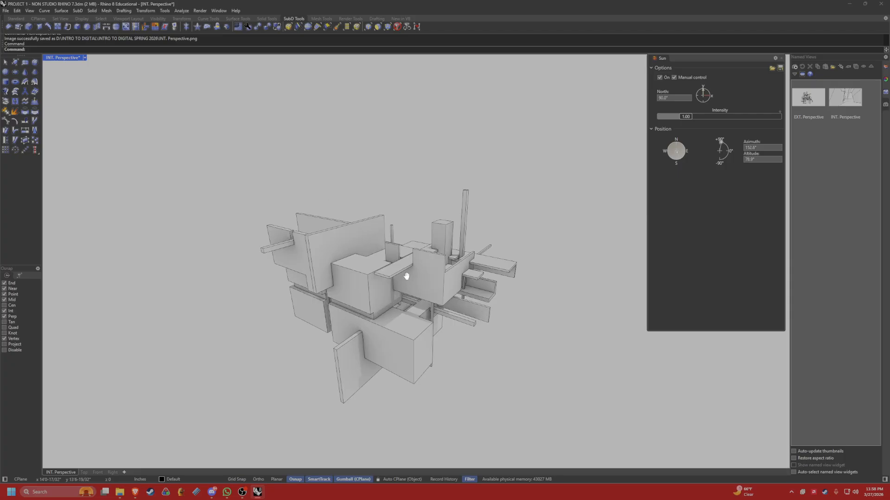
{"action": "right_click_drag", "start_coordinate": [402, 282], "coordinate": [413, 261]}
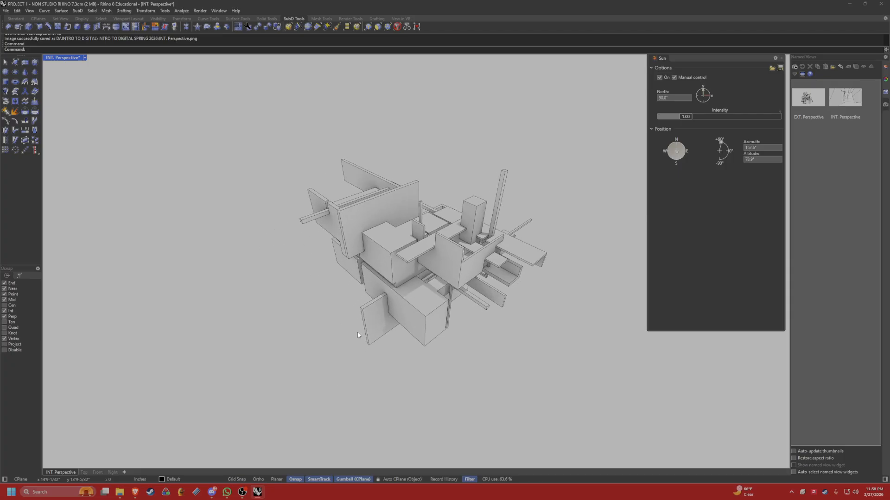
{"action": "right_click_drag", "start_coordinate": [357, 259], "coordinate": [328, 211]}
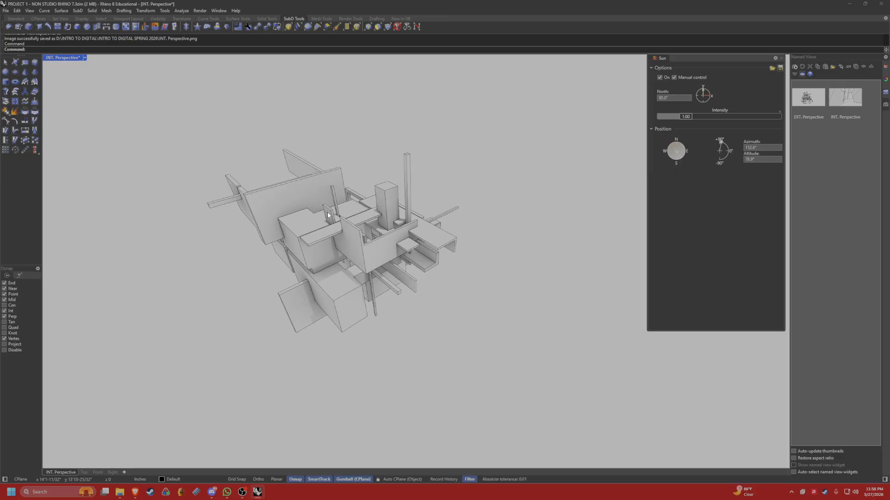
Set the viewport to the NE isometric view and move the Sun settings away from the named views list.
{"action": "left_click", "coordinate": [86, 58]}
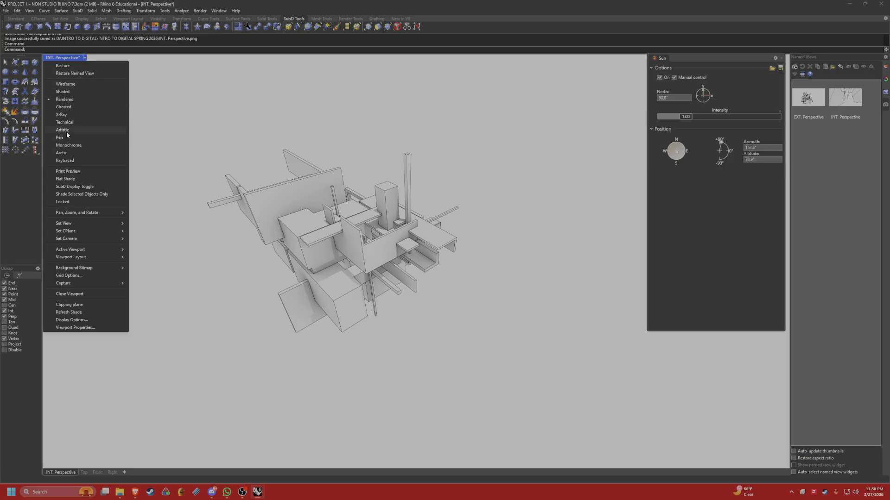
{"action": "mouse_move", "coordinate": [80, 225]}
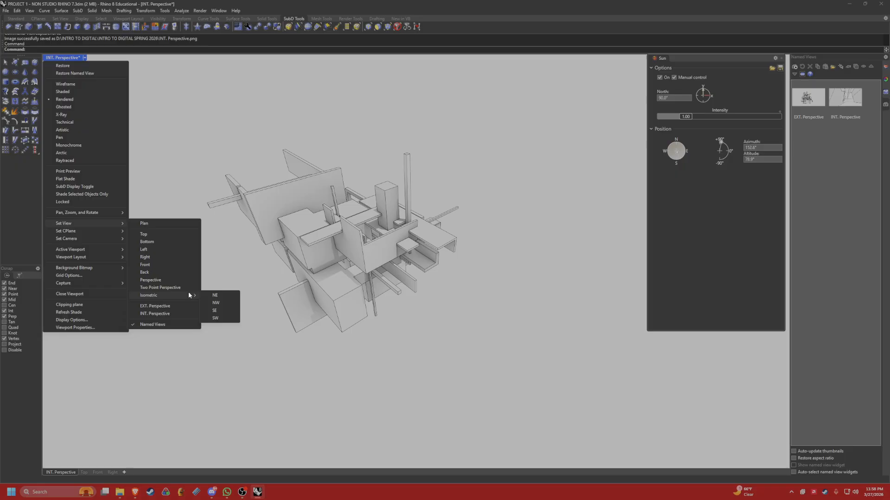
{"action": "left_click", "coordinate": [223, 298]}
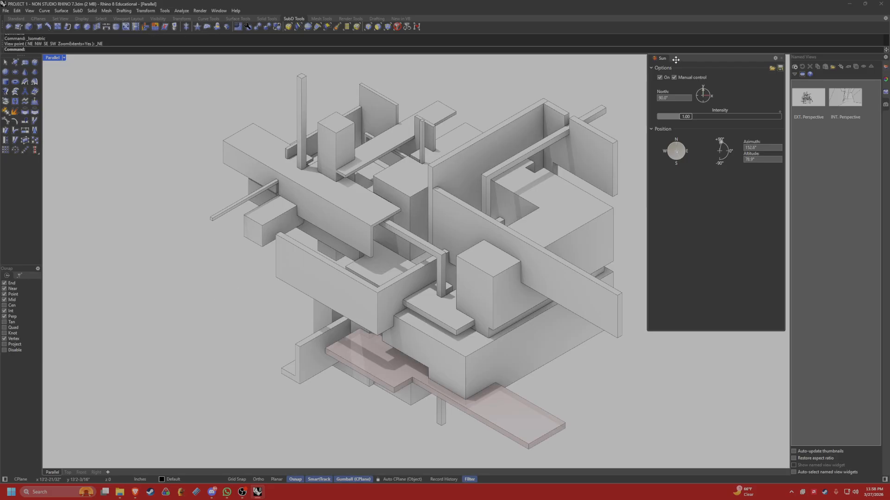
{"action": "left_click_drag", "start_coordinate": [674, 58], "coordinate": [700, 65]}
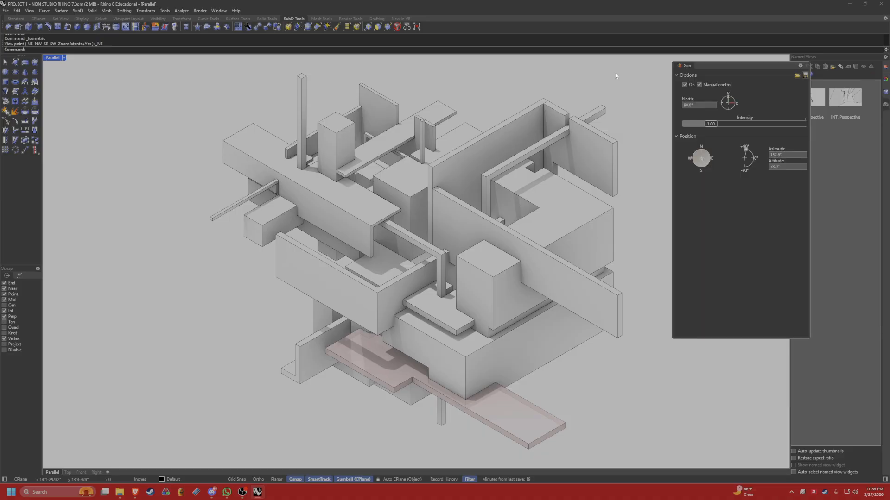
{"action": "left_click_drag", "start_coordinate": [761, 66], "coordinate": [699, 51]}
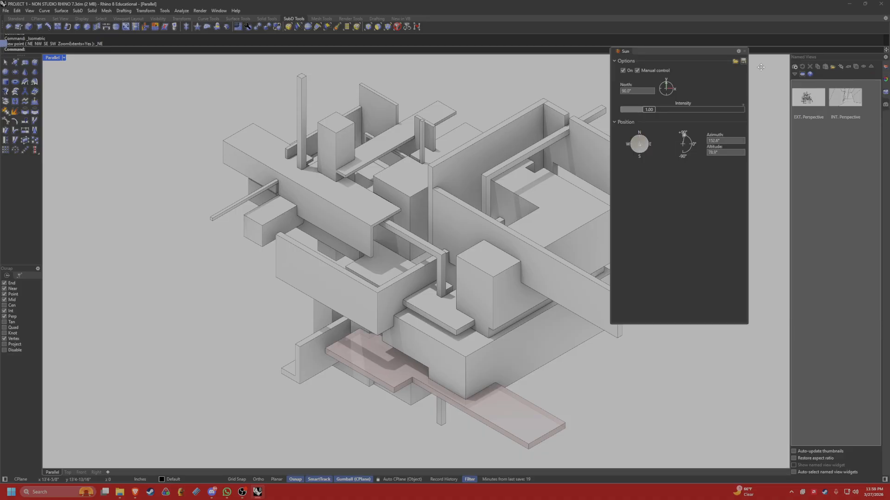
{"action": "left_click_drag", "start_coordinate": [761, 67], "coordinate": [641, 80]}
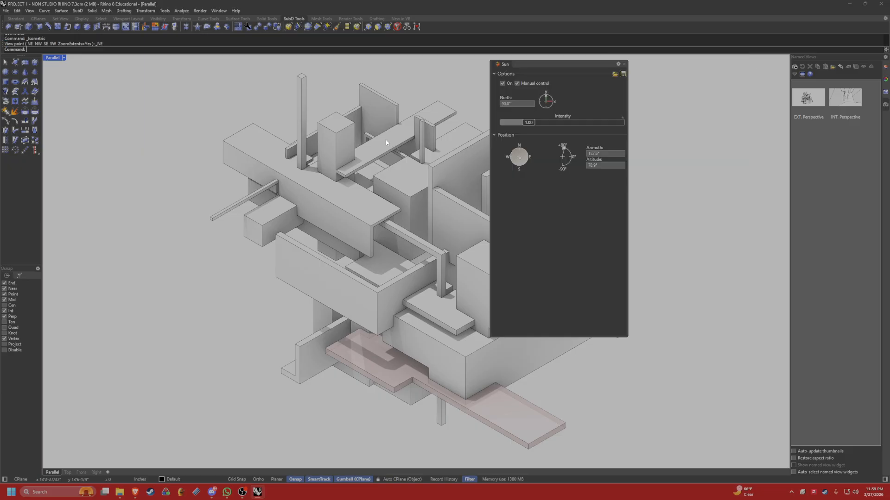
Save the isometric viewport as the named view "AXO 1".
{"action": "left_click", "coordinate": [802, 74]}
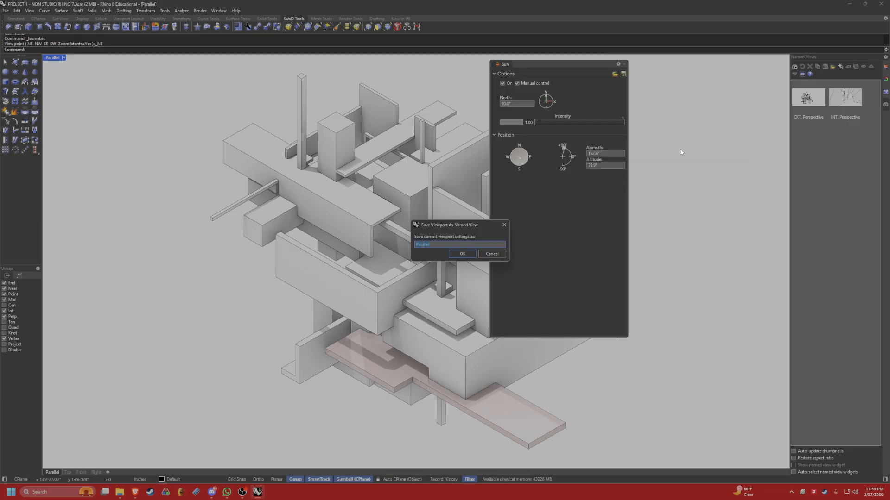
{"action": "type", "text": "AXo 1"}
{"action": "key", "text": "Return"}
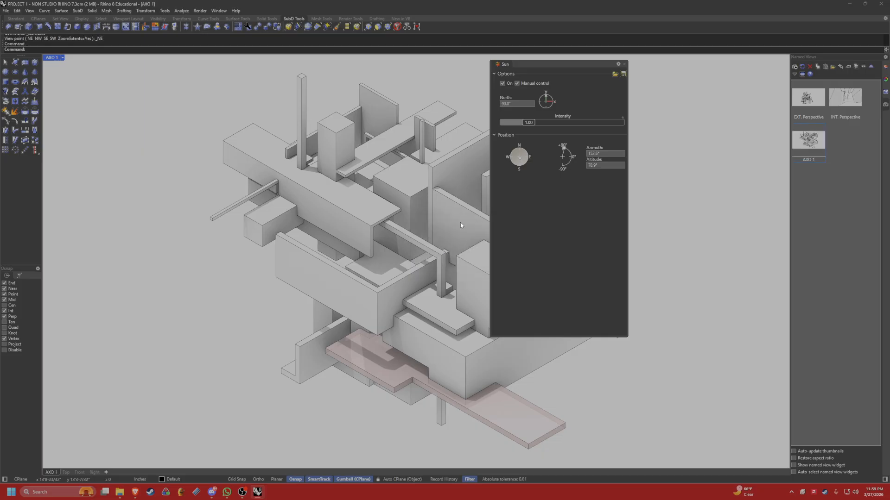
Open the ViewCaptureToFile settings for the AXO 1 view.
{"action": "right_click", "coordinate": [801, 151]}
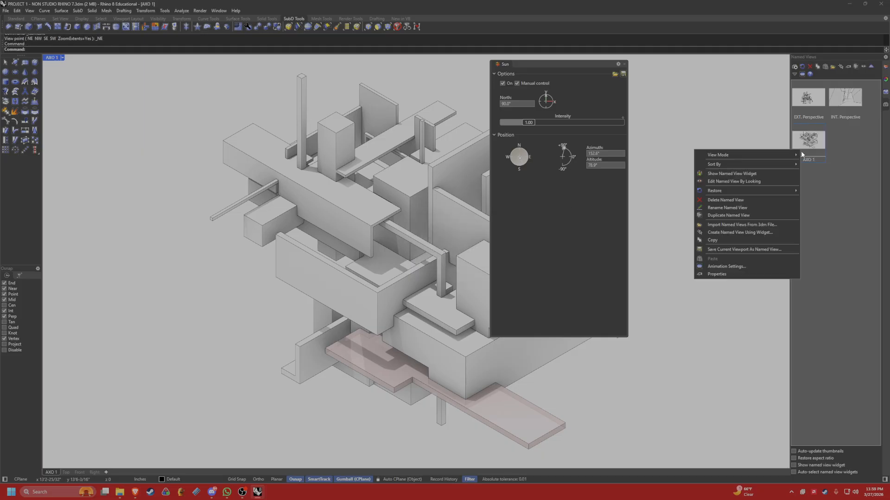
{"action": "left_click", "coordinate": [626, 199]}
{"action": "type", "text": "V"}
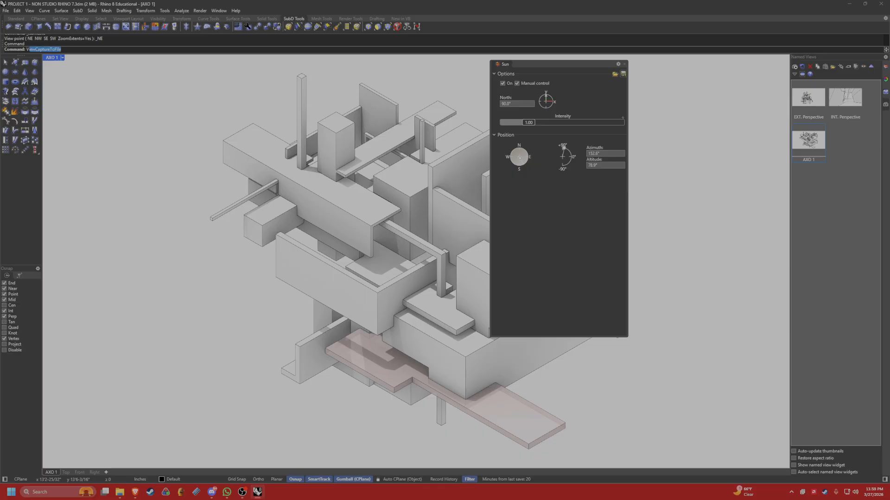
{"action": "type", "text": "iew"}
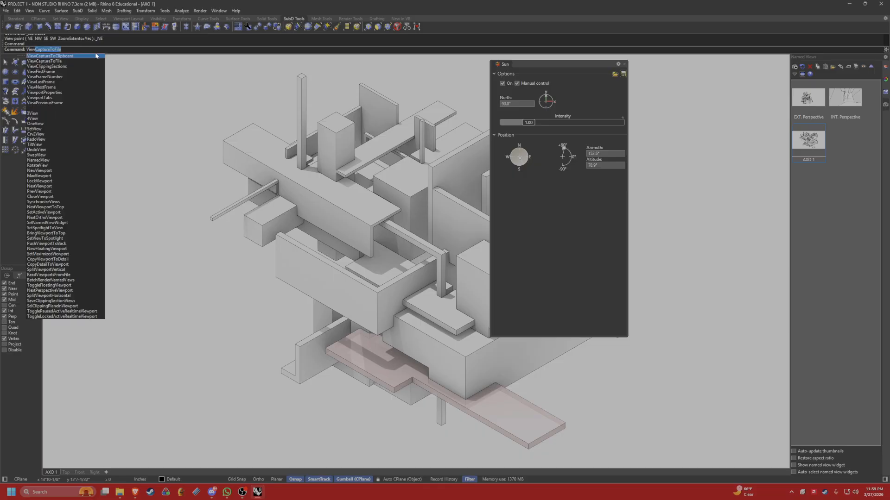
{"action": "key", "text": "Return"}
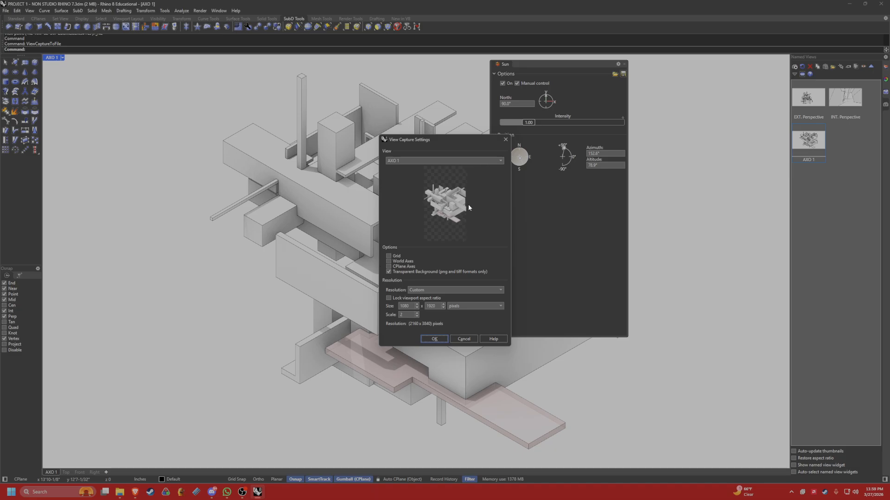
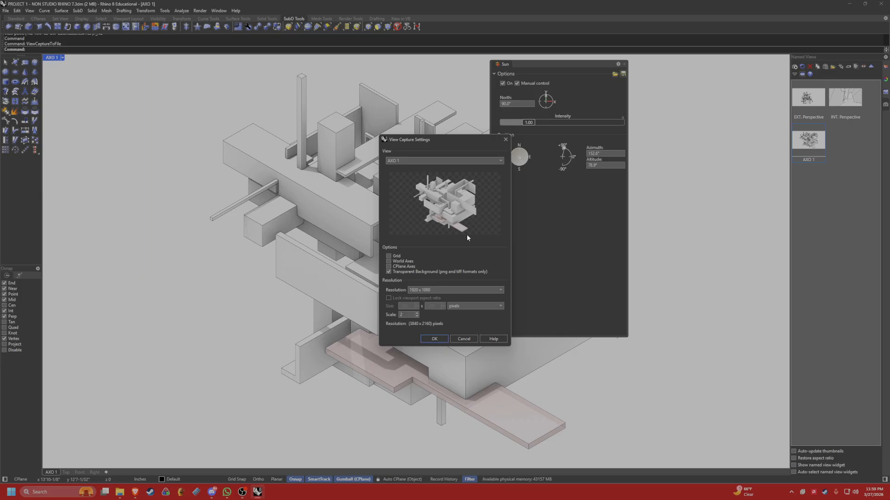
Export the AXO 1 view as a transparent 3840 x 2160 PNG named "AXO 1".
{"action": "left_click", "coordinate": [434, 339]}
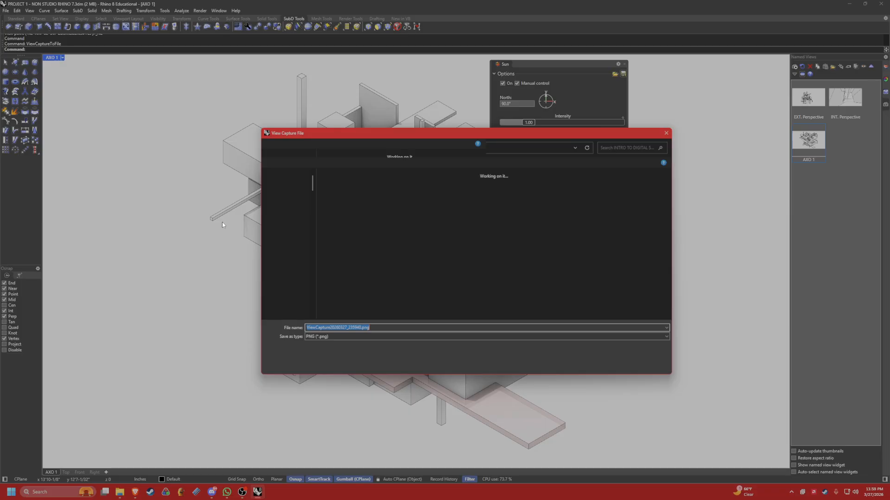
{"action": "type", "text": "AXO 1"}
{"action": "key", "text": "Return"}
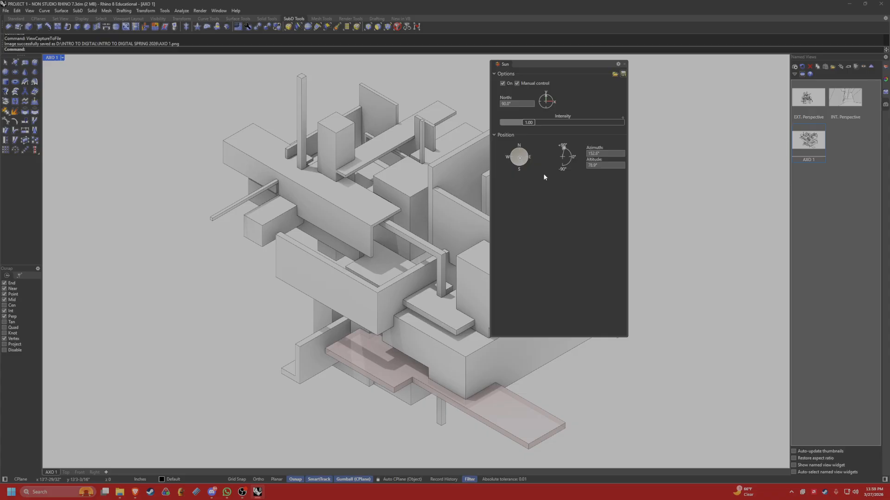
Move the Sun settings clear of the model and set the viewport to the Right view, with the whole model framed.
{"action": "left_click_drag", "start_coordinate": [556, 75], "coordinate": [712, 80]}
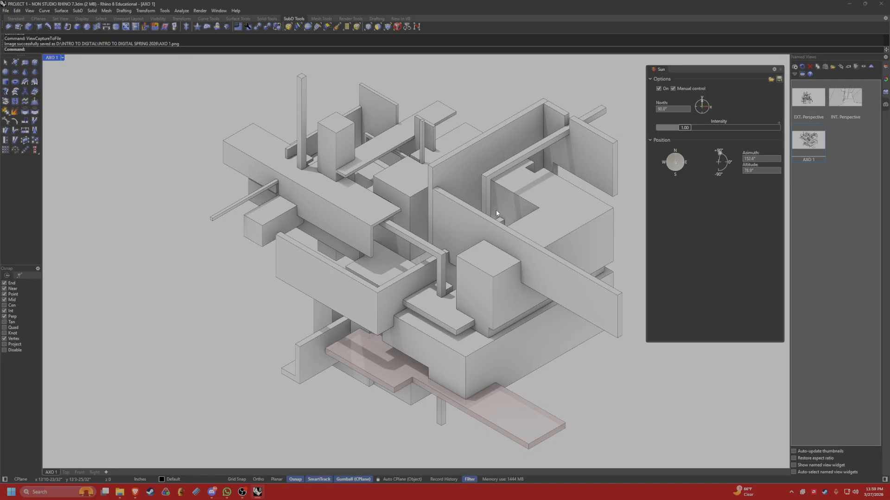
{"action": "right_click_drag", "start_coordinate": [406, 279], "coordinate": [464, 229]}
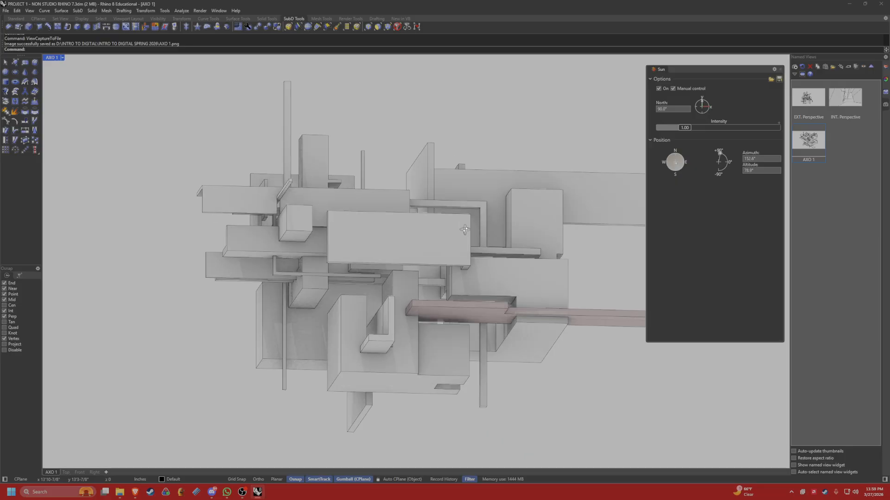
{"action": "scroll", "coordinate": [465, 229], "scroll_direction": "down", "scroll_amount": 5}
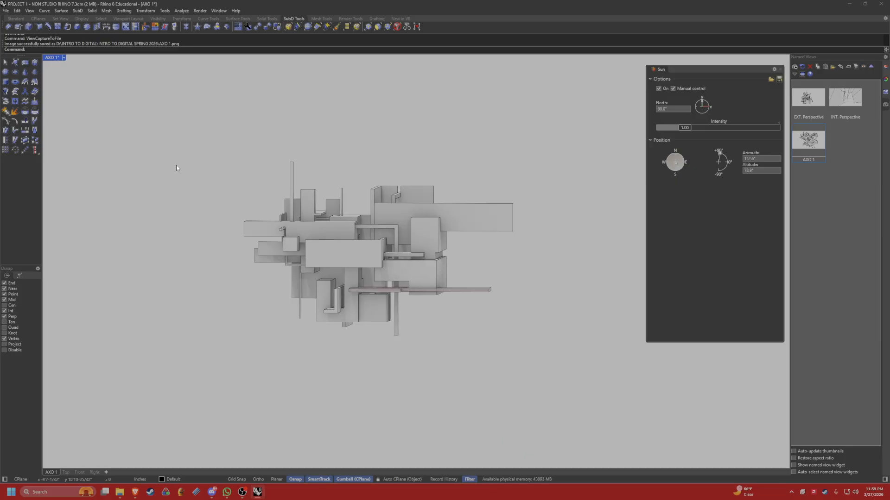
{"action": "left_click", "coordinate": [63, 58]}
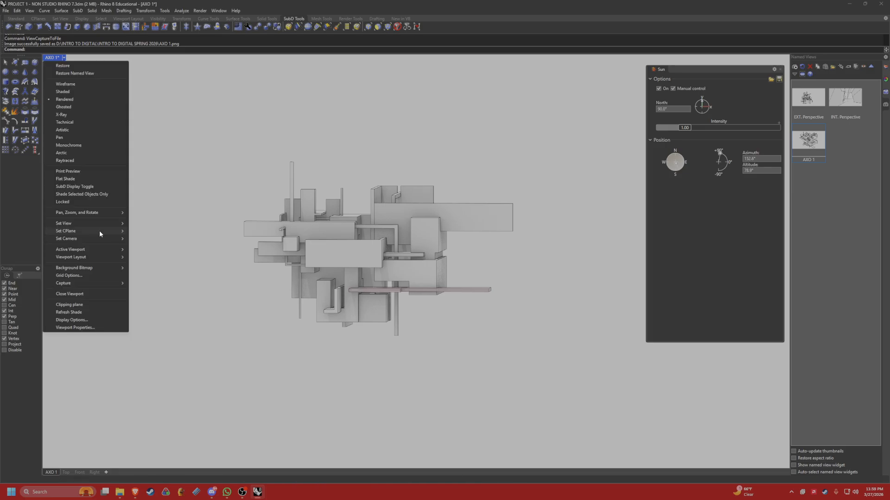
{"action": "mouse_move", "coordinate": [106, 224]}
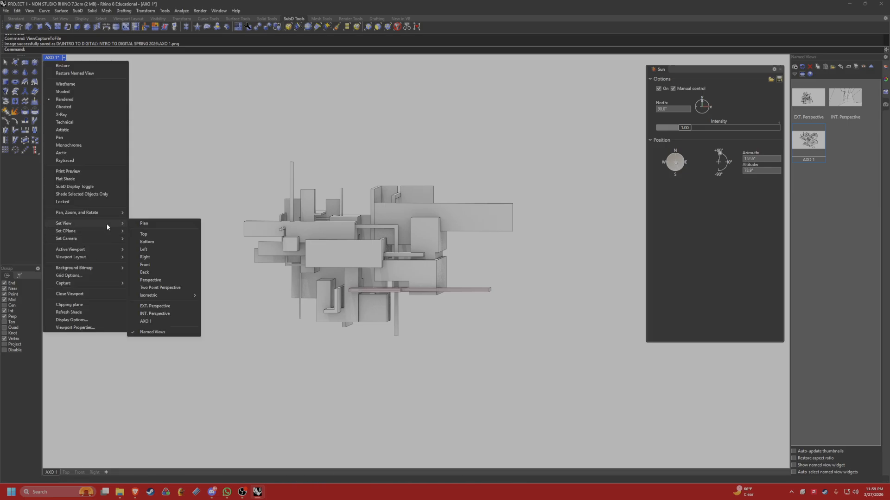
{"action": "left_click", "coordinate": [144, 256]}
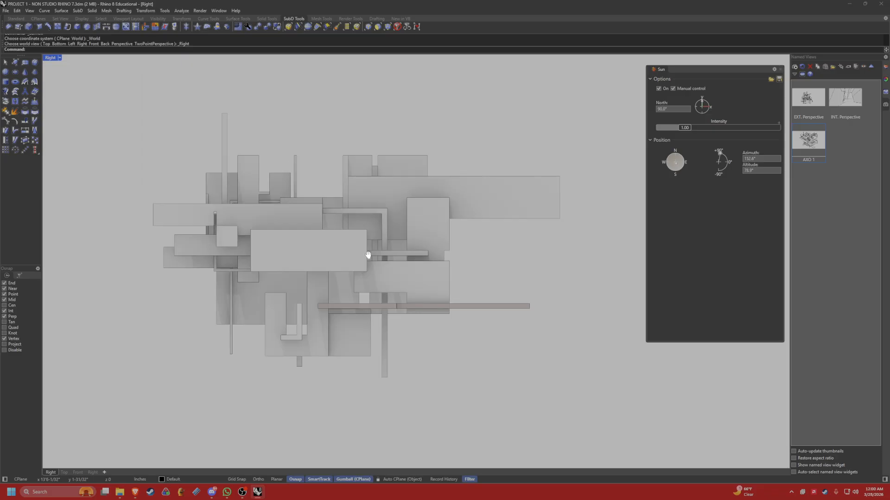
{"action": "right_click_drag", "start_coordinate": [368, 255], "coordinate": [353, 256]}
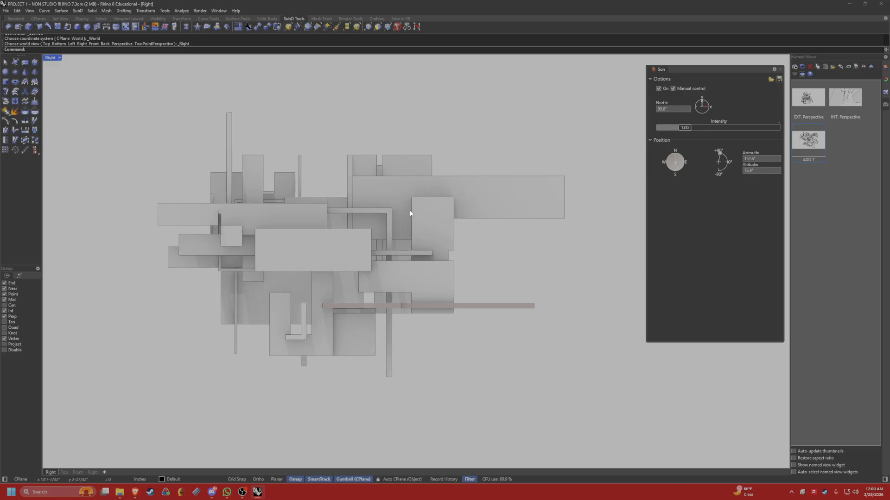
{"action": "right_click_drag", "start_coordinate": [409, 212], "coordinate": [403, 216]}
Adjust the sun for the Right view to an azimuth of about 50° and an altitude of about 38°.
{"action": "left_click", "coordinate": [681, 162]}
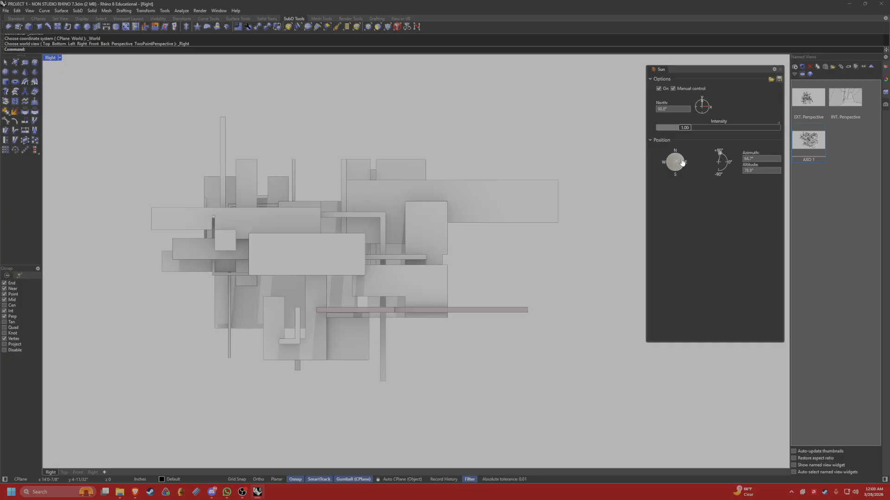
{"action": "left_click", "coordinate": [725, 160]}
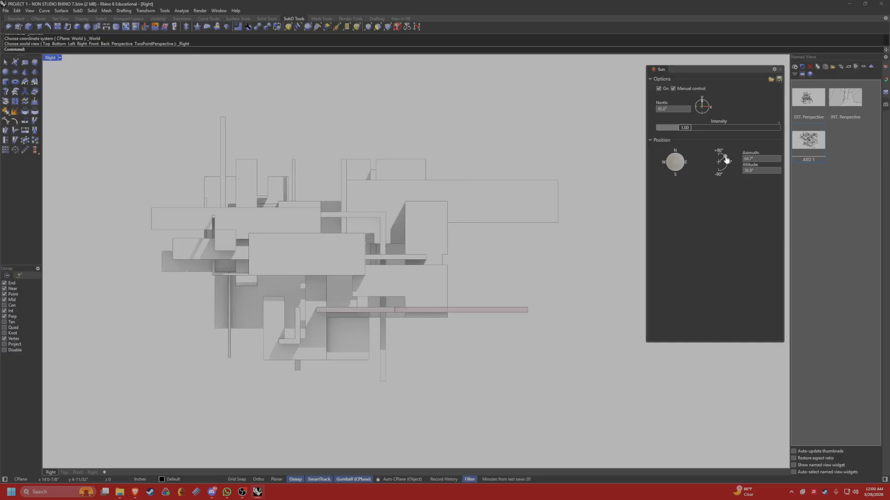
{"action": "left_click", "coordinate": [680, 158]}
{"action": "left_click", "coordinate": [680, 157]}
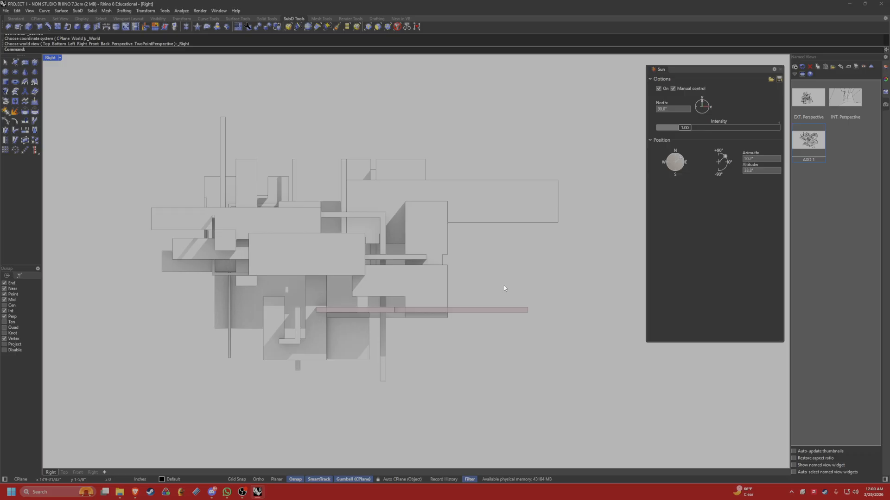
Center the model in the Right view and save the viewport as the named view "ELEVATION EAST".
{"action": "right_click_drag", "start_coordinate": [349, 277], "coordinate": [433, 282]}
{"action": "type", "text": "V"}
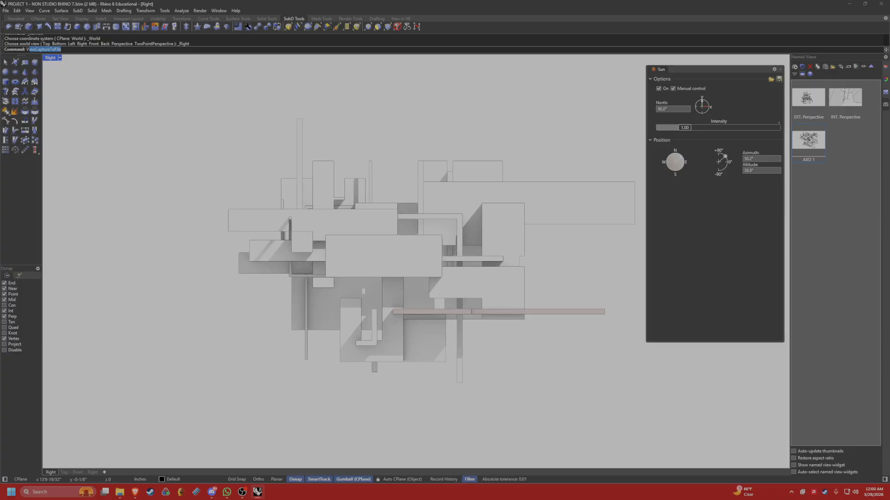
{"action": "key", "text": "Escape"}
{"action": "left_click", "coordinate": [795, 67]}
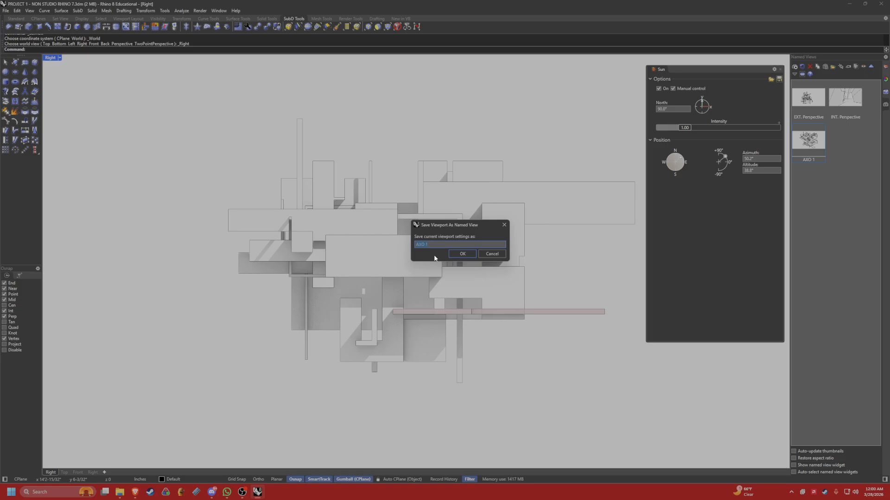
{"action": "type", "text": "ELEVATION EAST"}
{"action": "key", "text": "Return"}
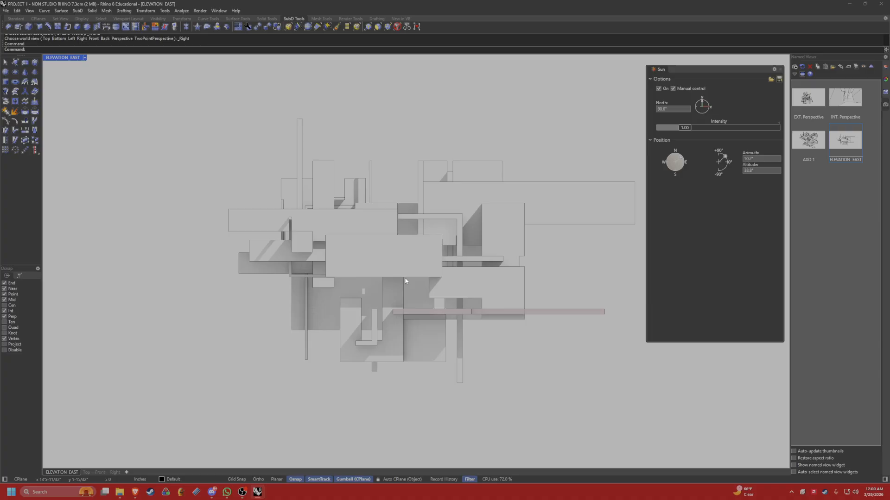
Export the ELEVATION EAST view with ViewCaptureToFile as a transparent 3840 x 2160 PNG named "ELE. 1".
{"action": "type", "text": "ViewCaptureToFile"}
{"action": "key", "text": "Return"}
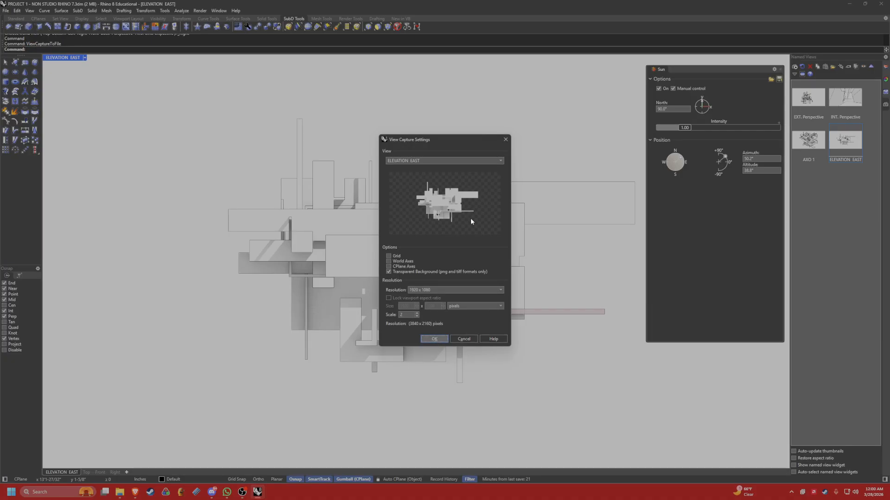
{"action": "key", "text": "Return"}
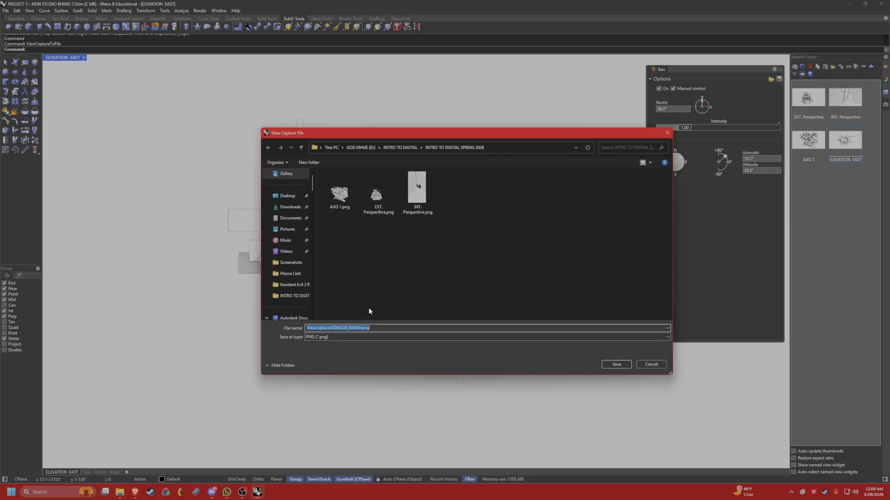
{"action": "type", "text": "ELE. 1"}
{"action": "key", "text": "Return"}
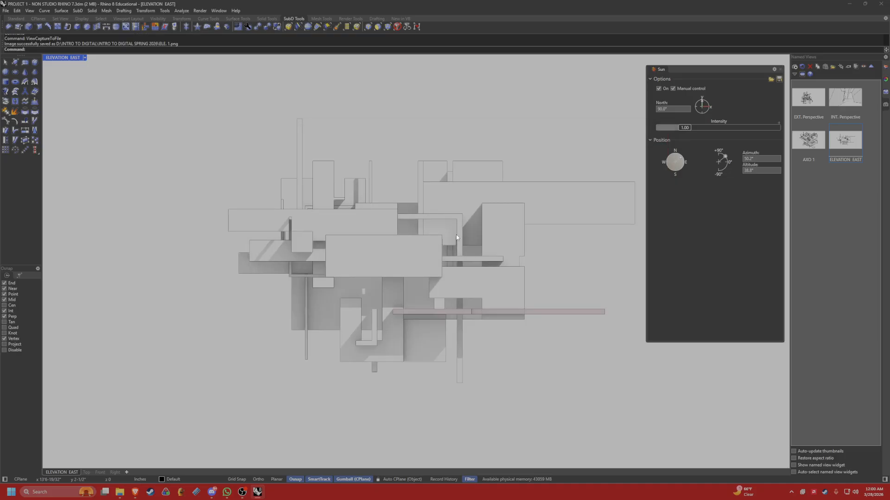
Try the Right and Bottom views in the viewport for the second elevation.
{"action": "left_click", "coordinate": [84, 59]}
{"action": "mouse_move", "coordinate": [85, 223]}
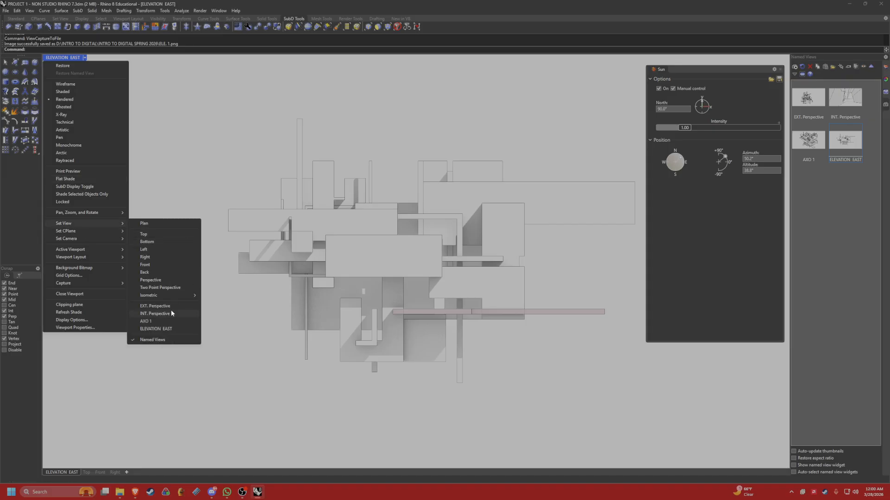
{"action": "left_click", "coordinate": [151, 258]}
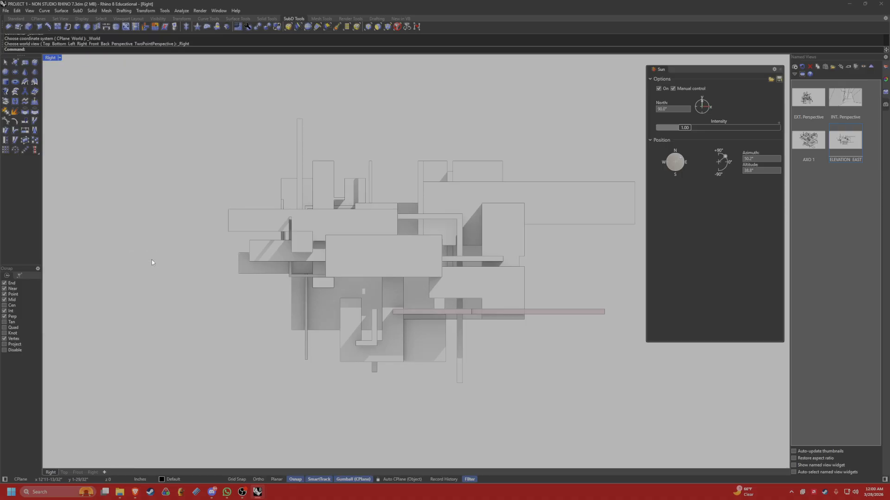
{"action": "left_click", "coordinate": [59, 58]}
{"action": "mouse_move", "coordinate": [96, 228]}
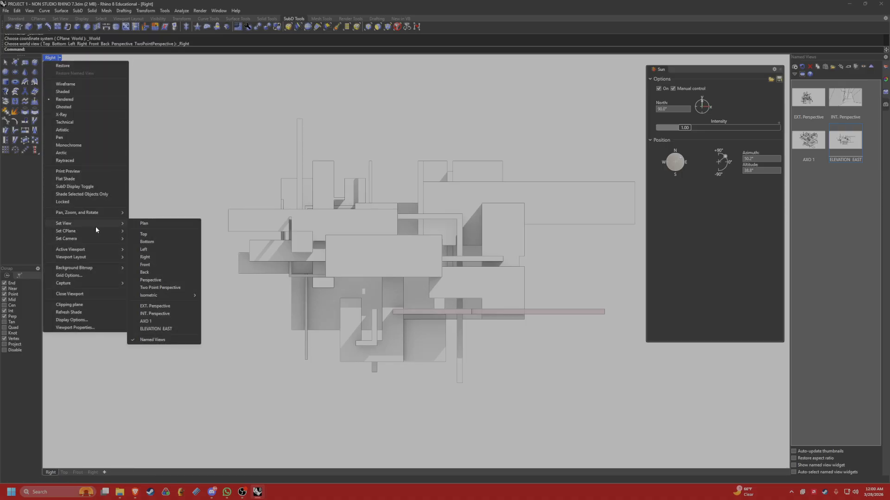
{"action": "left_click", "coordinate": [147, 242]}
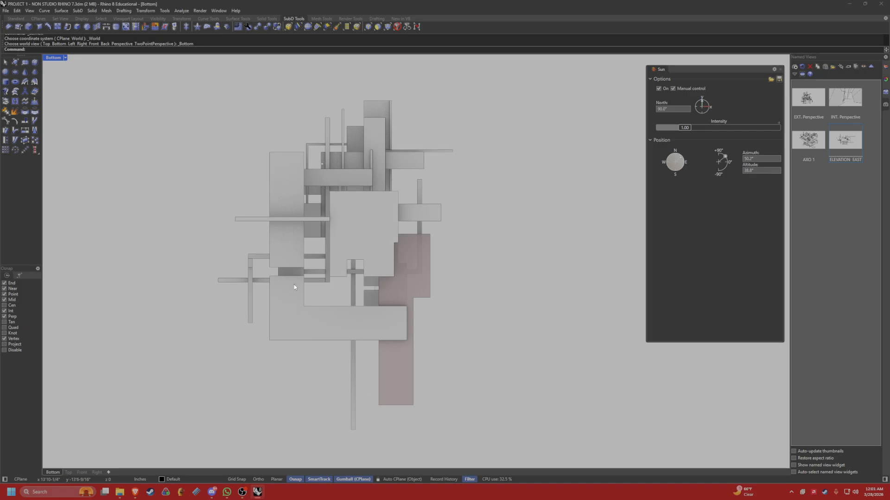
Set the viewport to the Top view and adjust the sun to an azimuth of about 147° and an altitude of about 55°.
{"action": "left_click", "coordinate": [67, 59]}
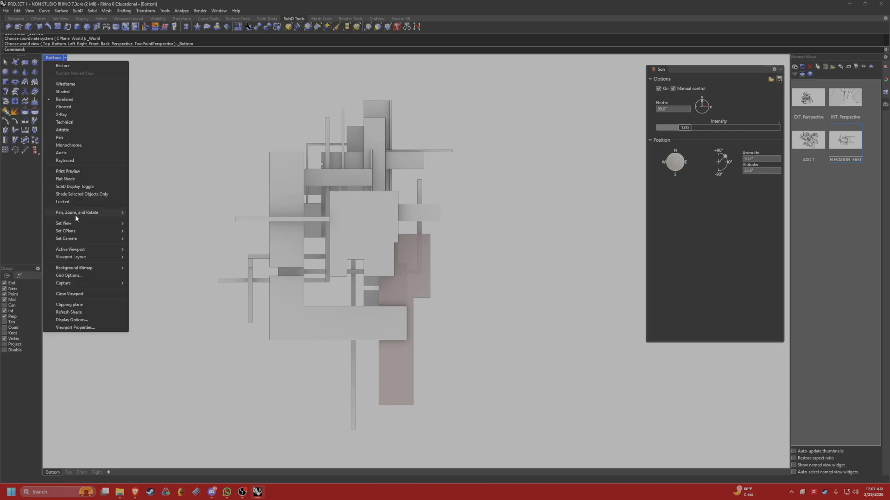
{"action": "mouse_move", "coordinate": [74, 224]}
{"action": "left_click", "coordinate": [144, 234]}
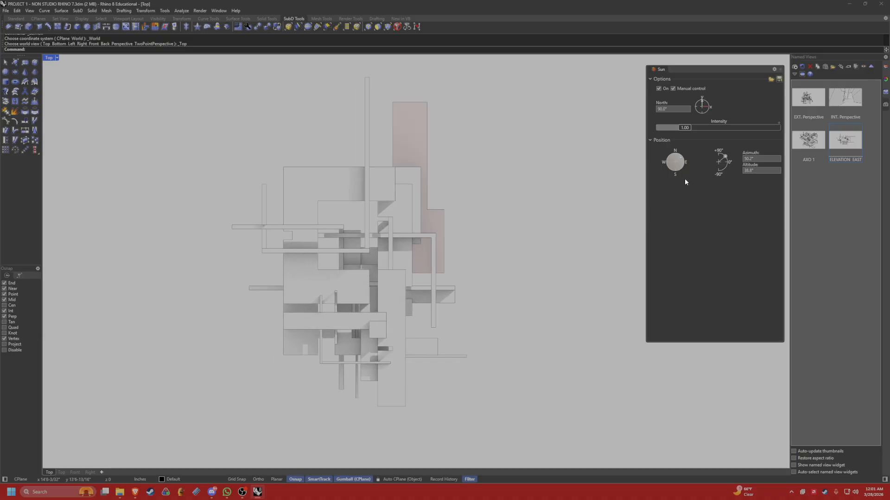
{"action": "left_click_drag", "start_coordinate": [685, 178], "coordinate": [723, 156]}
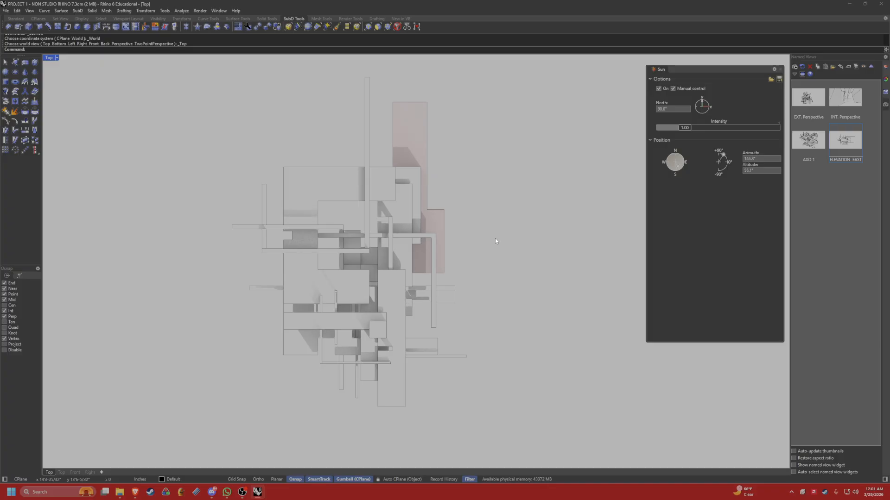
Center the model in the Top view and save the viewport as the named view "ELE. TOP".
{"action": "right_click_drag", "start_coordinate": [459, 253], "coordinate": [453, 263]}
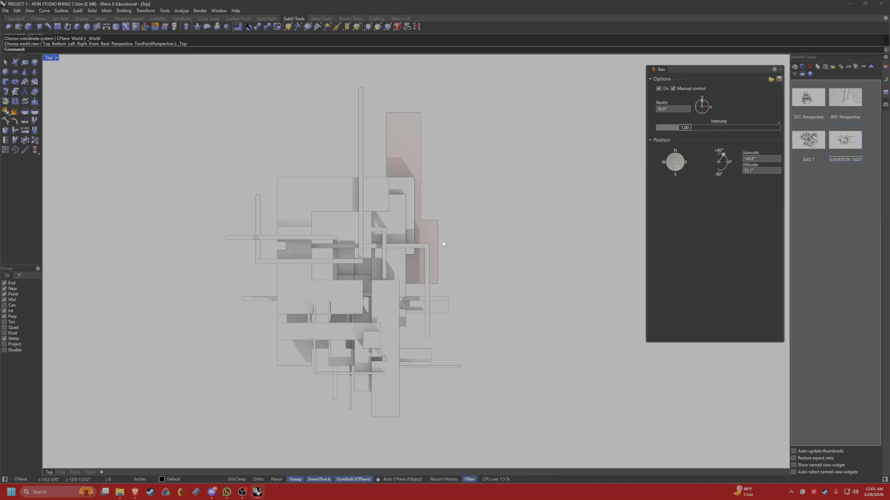
{"action": "right_click_drag", "start_coordinate": [350, 273], "coordinate": [381, 266]}
{"action": "left_click", "coordinate": [817, 165]}
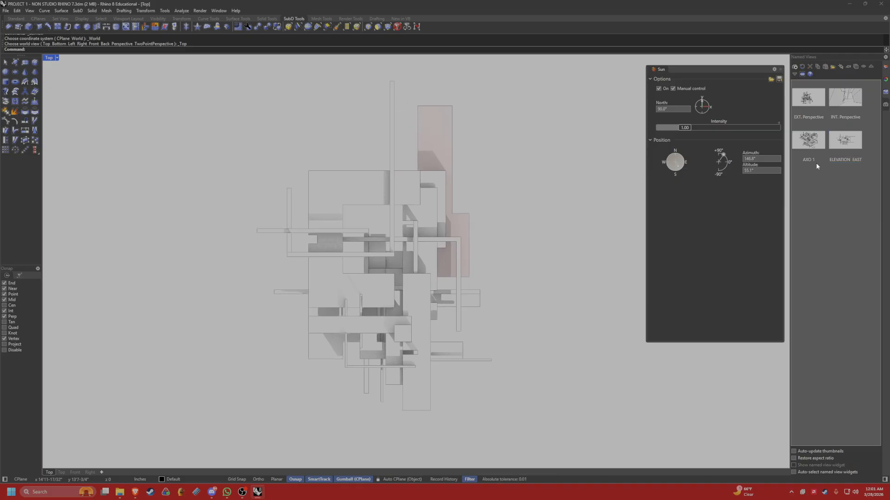
{"action": "left_click", "coordinate": [795, 67]}
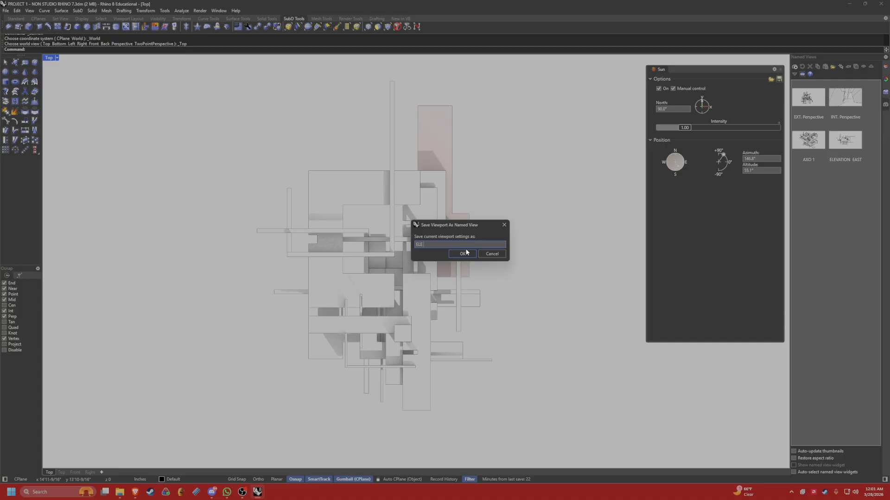
{"action": "type", "text": "TOP"}
{"action": "left_click", "coordinate": [464, 253]}
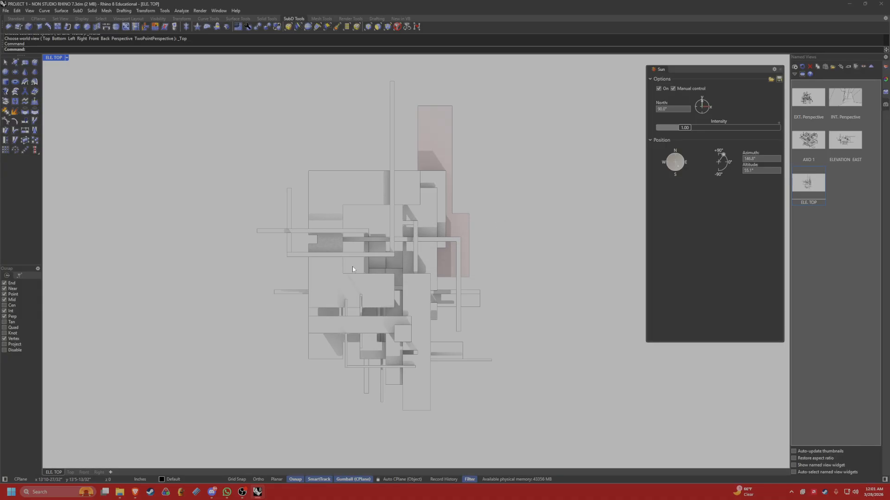
Export the ELE. TOP view with ViewCaptureToFile as a PNG named "ELEV. 2".
{"action": "type", "text": "Vie"}
{"action": "key", "text": "Return"}
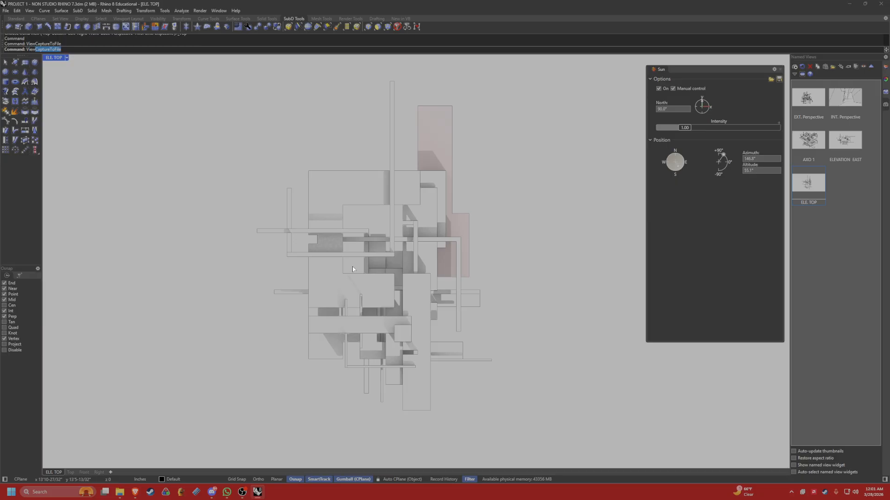
{"action": "left_click", "coordinate": [424, 337]}
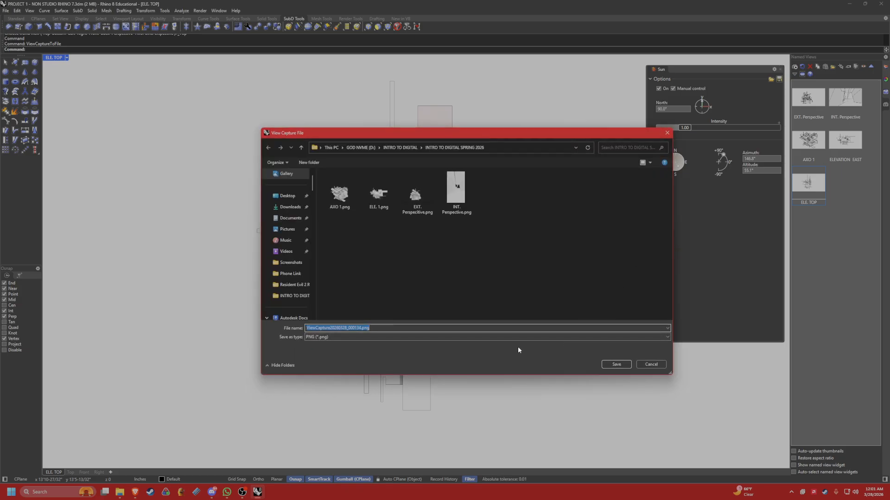
{"action": "type", "text": "ELEV. 2"}
{"action": "key", "text": "Return"}
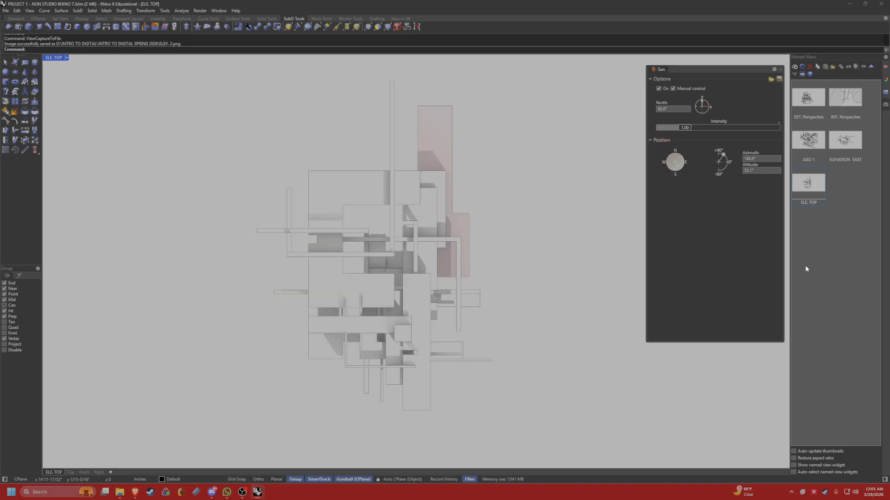
{"action": "right_click_drag", "start_coordinate": [519, 256], "coordinate": [475, 258]}
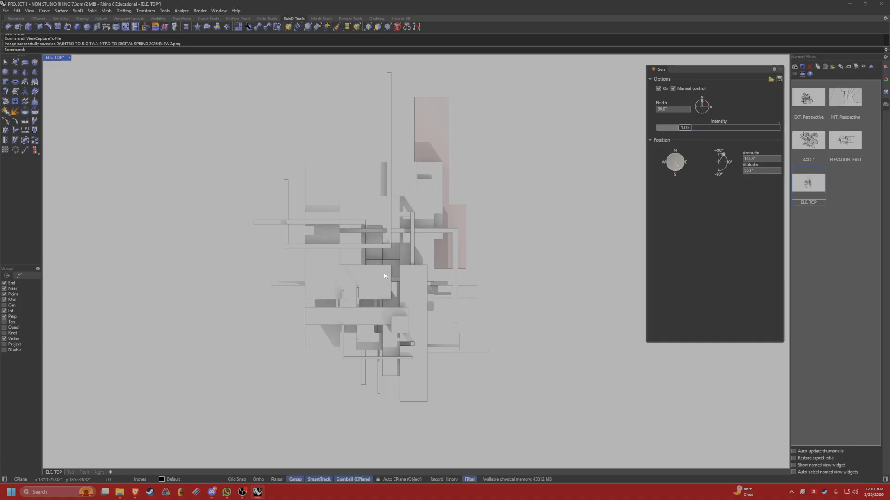
{"action": "scroll", "coordinate": [361, 168], "scroll_direction": "down", "scroll_amount": 2}
{"action": "right_click_drag", "start_coordinate": [358, 172], "coordinate": [319, 208]}
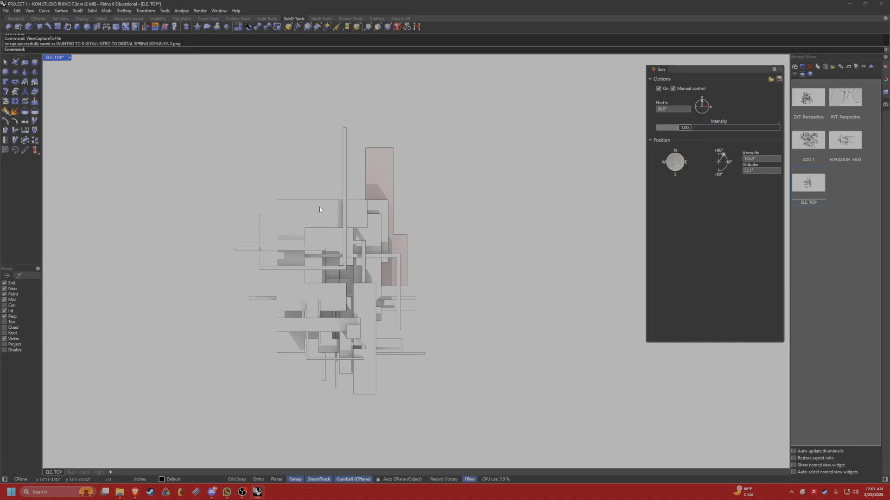
{"action": "right_click_drag", "start_coordinate": [332, 304], "coordinate": [352, 265]}
{"action": "scroll", "coordinate": [329, 267], "scroll_direction": "up", "scroll_amount": 4}
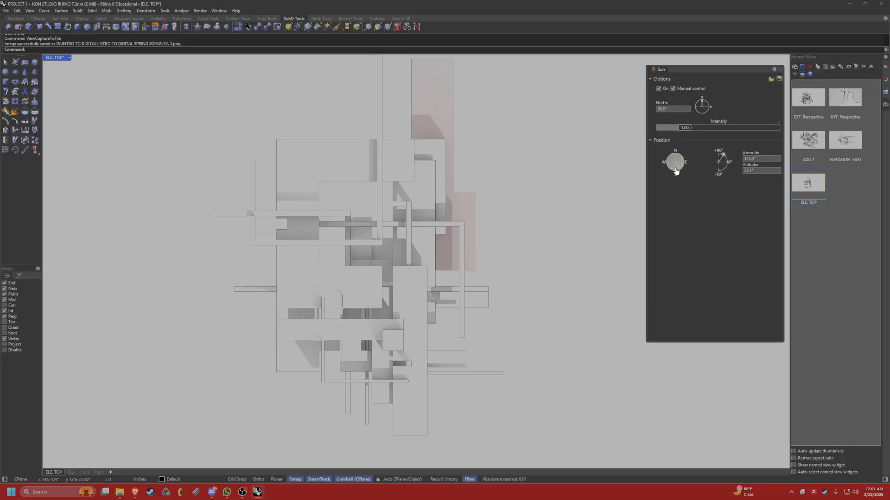
Set the viewport to the Perspective view and orbit to see the whole massing model from above.
{"action": "left_click_drag", "start_coordinate": [700, 67], "coordinate": [705, 57]}
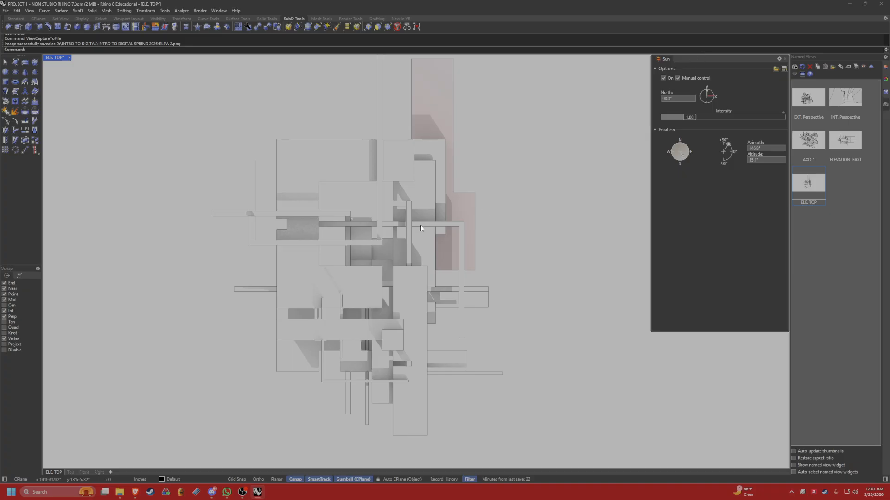
{"action": "scroll", "coordinate": [344, 200], "scroll_direction": "down", "scroll_amount": 1}
{"action": "right_click_drag", "start_coordinate": [344, 199], "coordinate": [341, 216]}
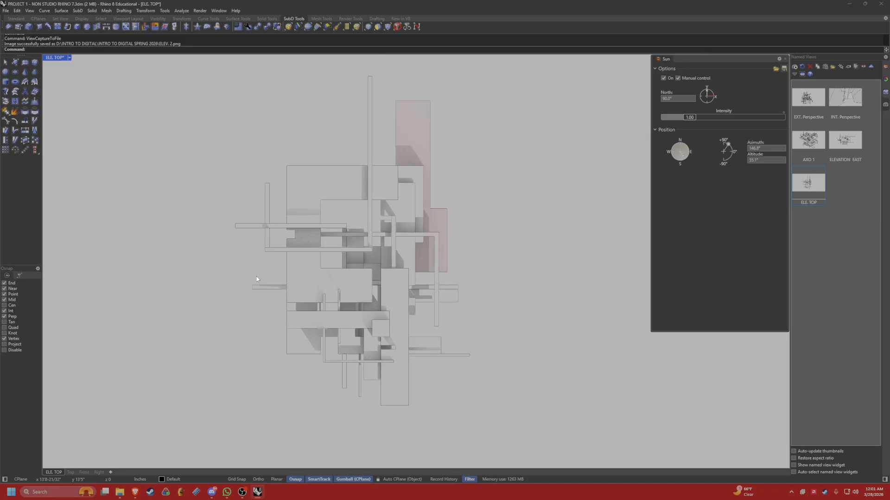
{"action": "left_click", "coordinate": [69, 57]}
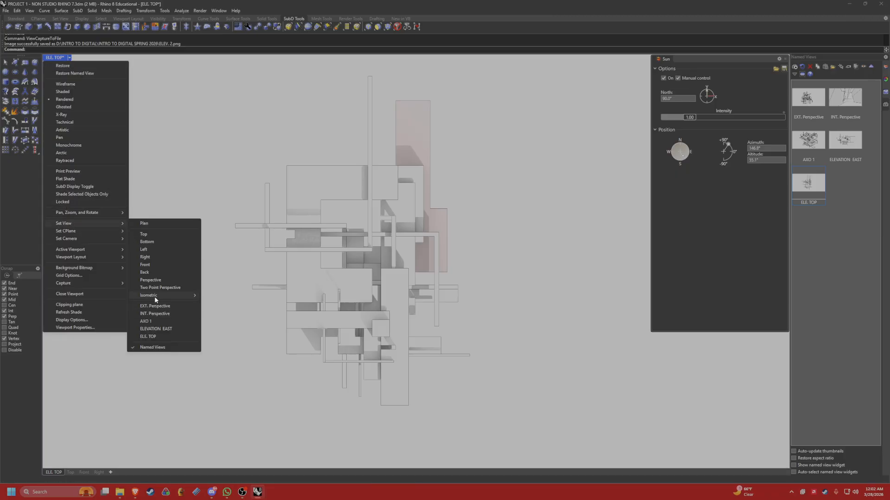
{"action": "left_click", "coordinate": [150, 279]}
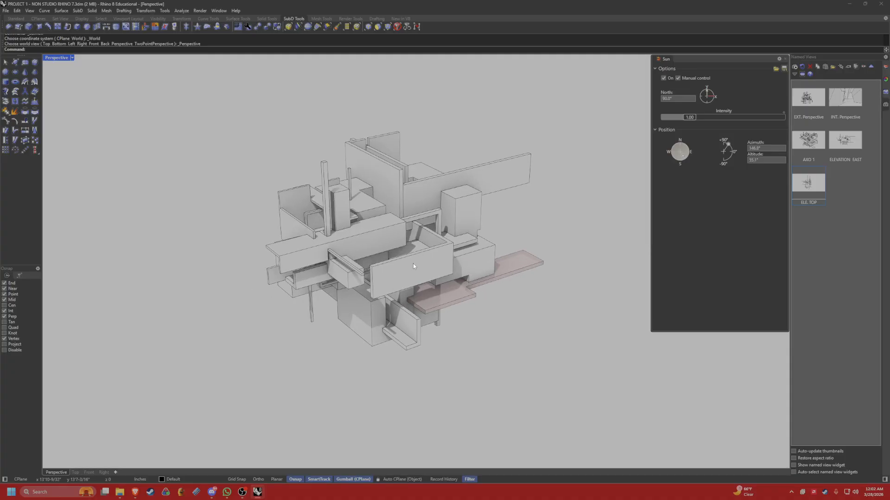
{"action": "right_click_drag", "start_coordinate": [413, 267], "coordinate": [320, 280]}
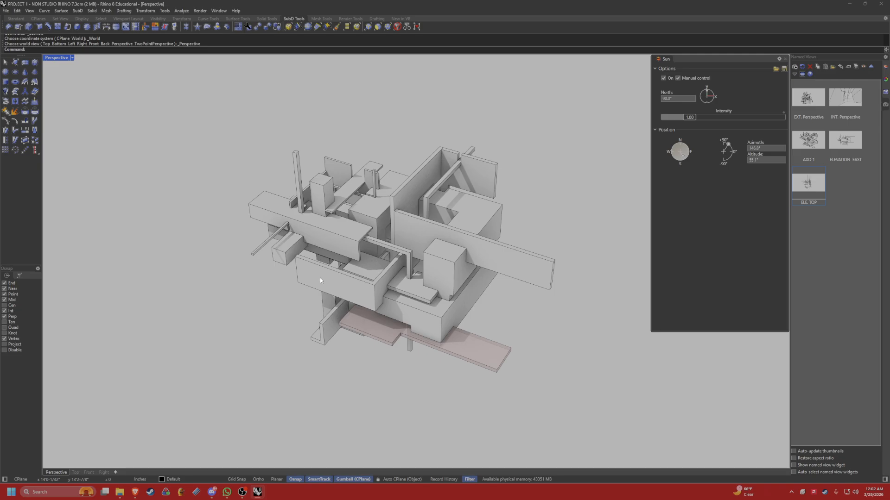
{"action": "type", "text": "ClippingDrawings"}
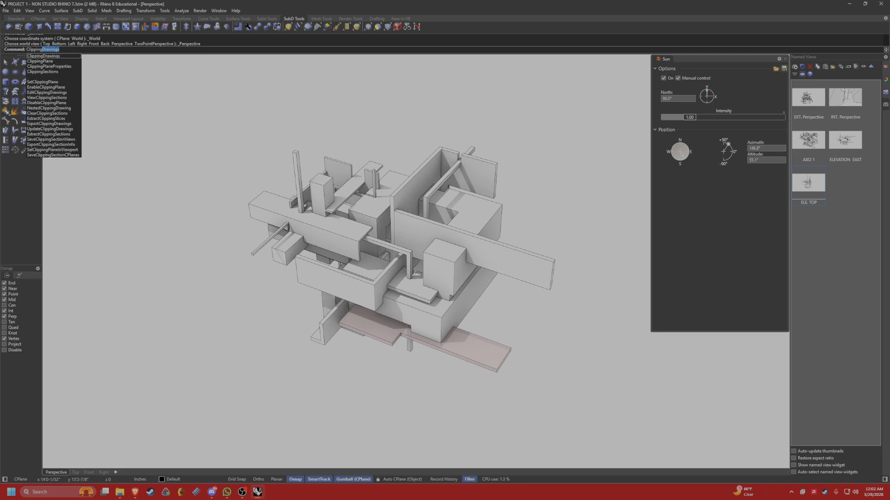
{"action": "key", "text": "Return"}
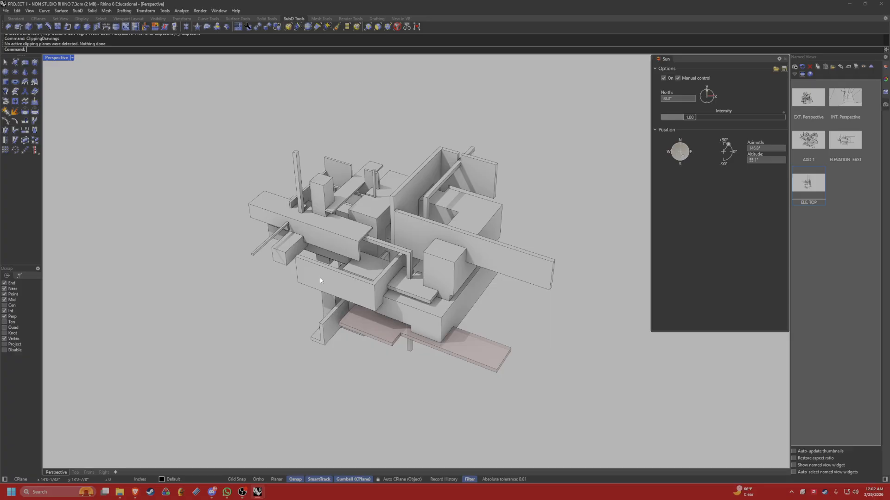
{"action": "key", "text": "ctrl+z"}
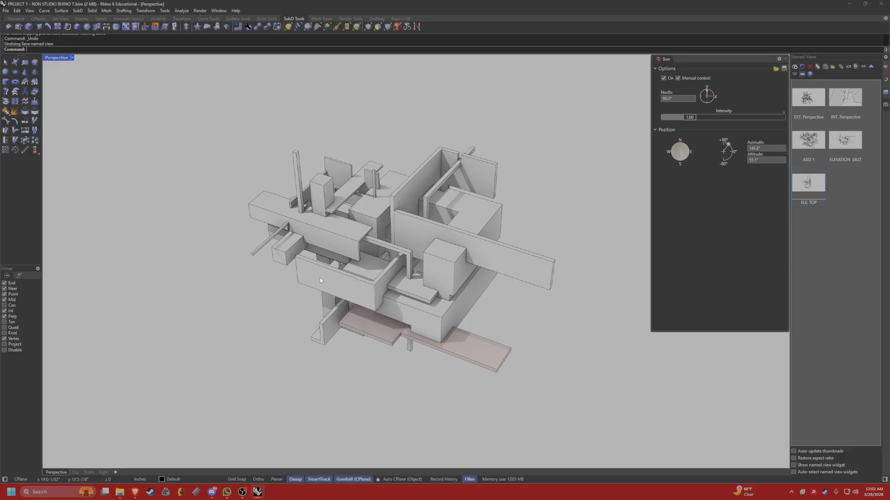
{"action": "type", "text": "Clipping"}
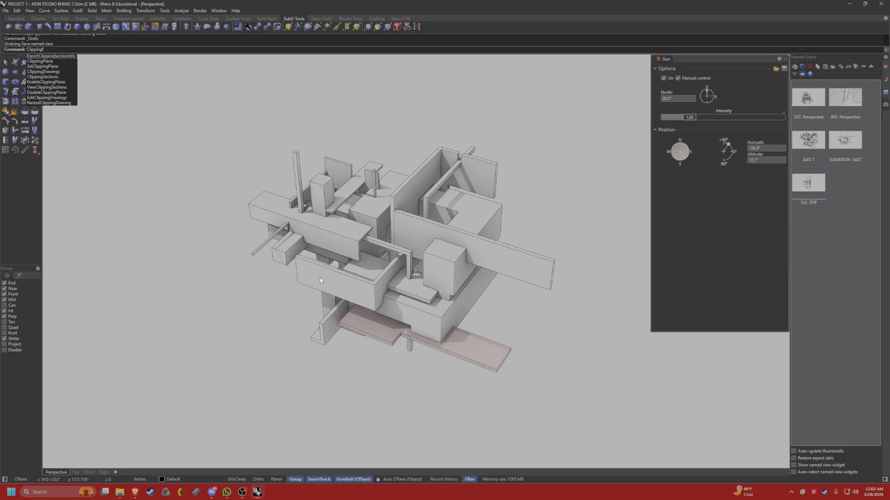
{"action": "key", "text": "Return"}
{"action": "key", "text": "ctrl+z"}
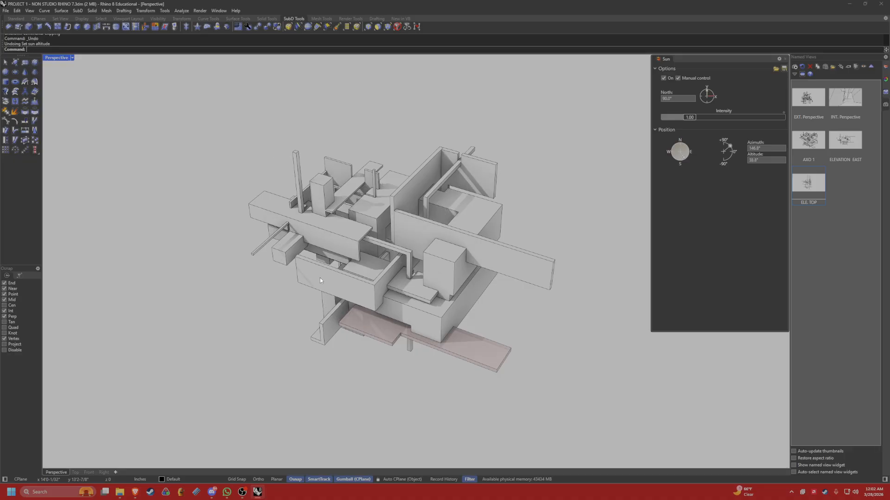
Create a horizontal clipping plane through the model with the ClippingPlane command and examine the cut from several angles.
{"action": "right_click_drag", "start_coordinate": [369, 332], "coordinate": [337, 335], "text": "shift"}
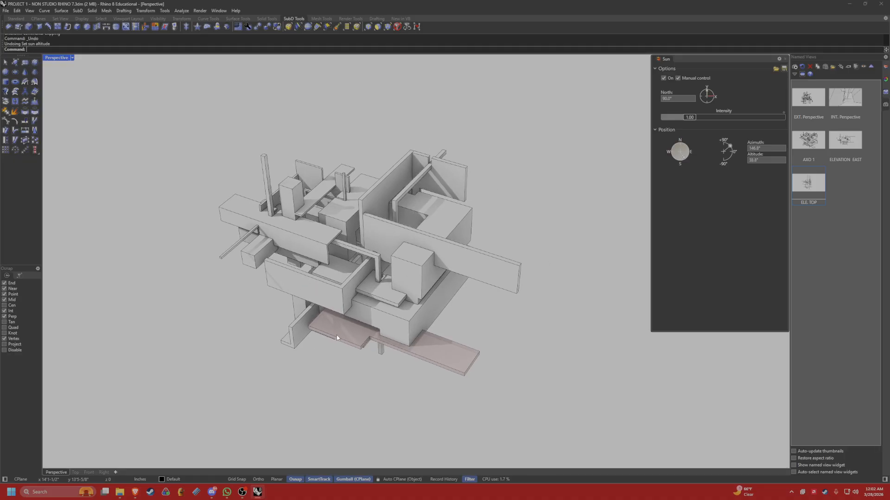
{"action": "type", "text": "Clipping"}
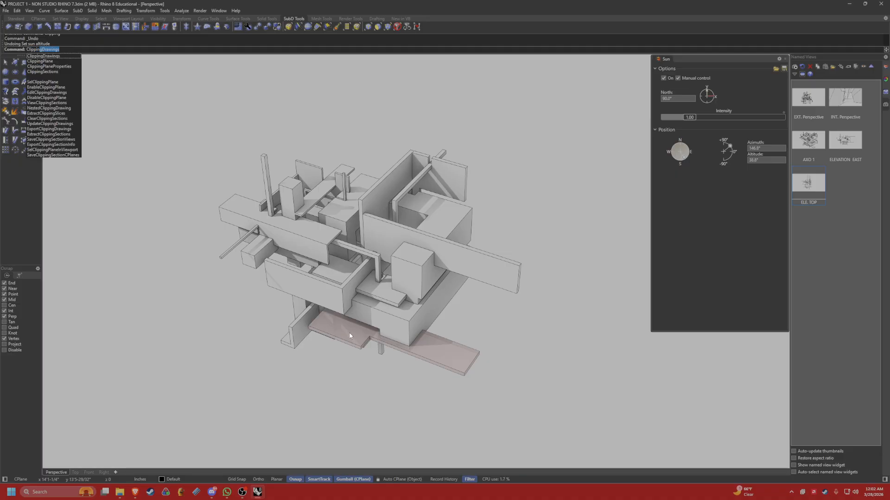
{"action": "type", "text": "P"}
{"action": "key", "text": "Return"}
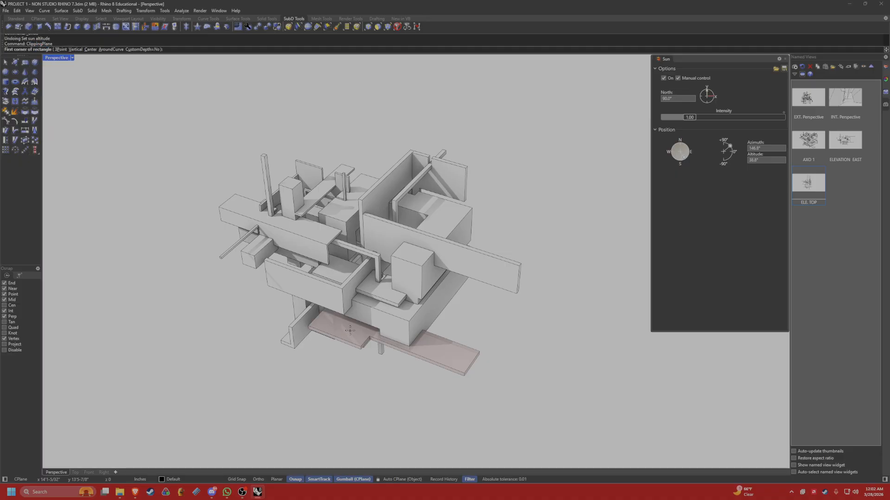
{"action": "left_click", "coordinate": [352, 300]}
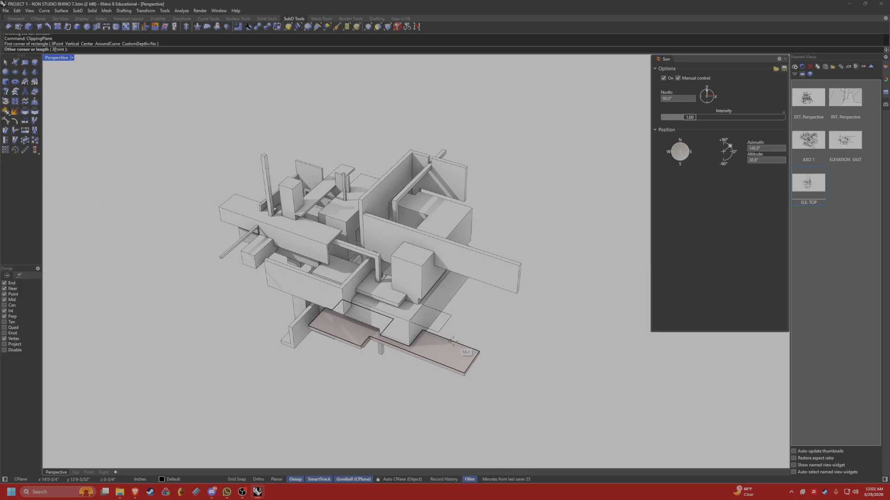
{"action": "left_click", "coordinate": [428, 368]}
{"action": "scroll", "coordinate": [458, 364], "scroll_direction": "down", "scroll_amount": 4}
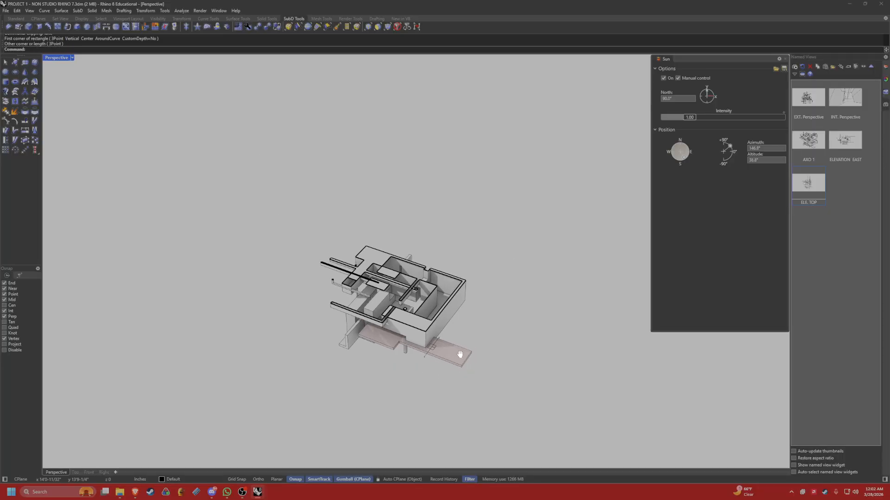
{"action": "right_click_drag", "start_coordinate": [458, 355], "coordinate": [427, 332], "text": "shift"}
{"action": "right_click_drag", "start_coordinate": [427, 332], "coordinate": [410, 316]}
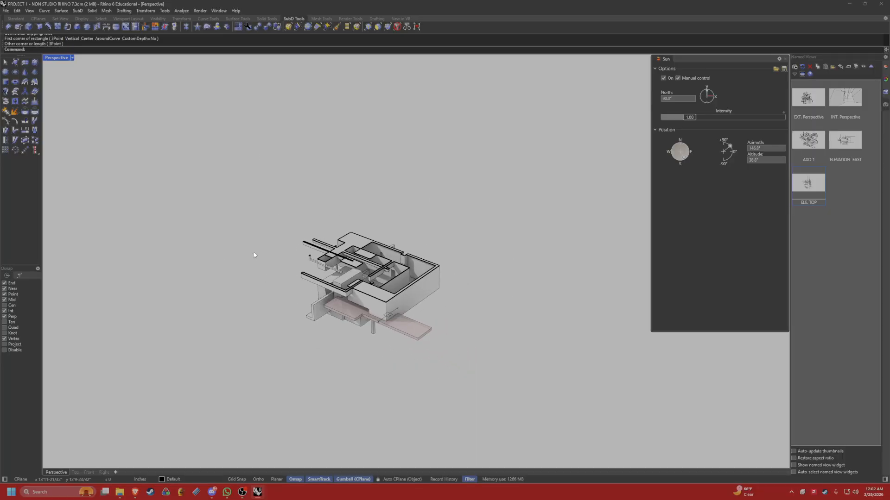
{"action": "scroll", "coordinate": [259, 239], "scroll_direction": "down", "scroll_amount": 12}
{"action": "right_click_drag", "start_coordinate": [287, 256], "coordinate": [297, 320], "text": "shift"}
{"action": "right_click_drag", "start_coordinate": [297, 320], "coordinate": [328, 273], "text": "shift"}
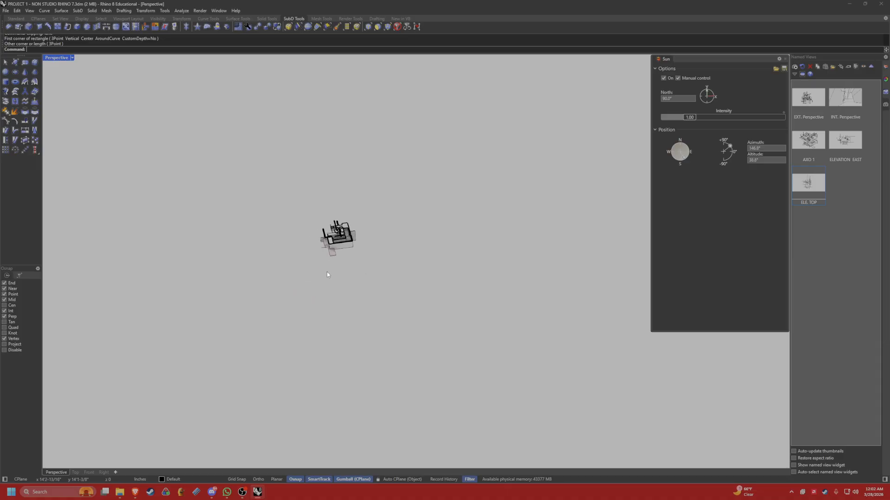
Place a duplicate of the massing, without the pink slab, beside the original model.
{"action": "scroll", "coordinate": [337, 236], "scroll_direction": "up", "scroll_amount": 5}
{"action": "left_click", "coordinate": [371, 252]}
{"action": "left_click_drag", "start_coordinate": [320, 229], "coordinate": [443, 230], "text": "alt"}
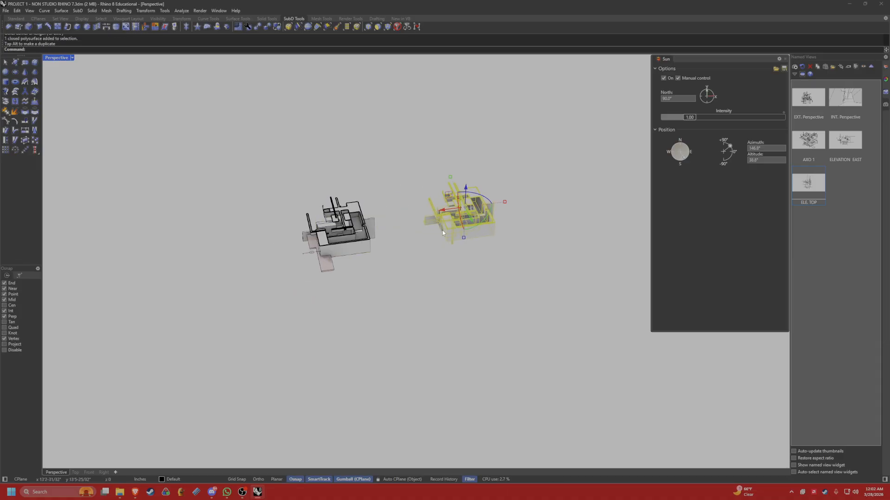
{"action": "left_click", "coordinate": [401, 266]}
{"action": "right_click_drag", "start_coordinate": [402, 266], "coordinate": [458, 250]}
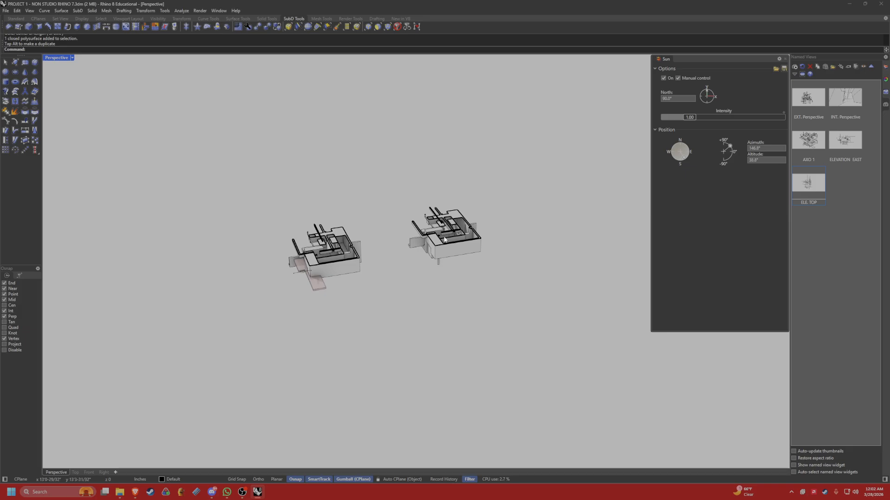
{"action": "right_click_drag", "start_coordinate": [396, 268], "coordinate": [308, 343]}
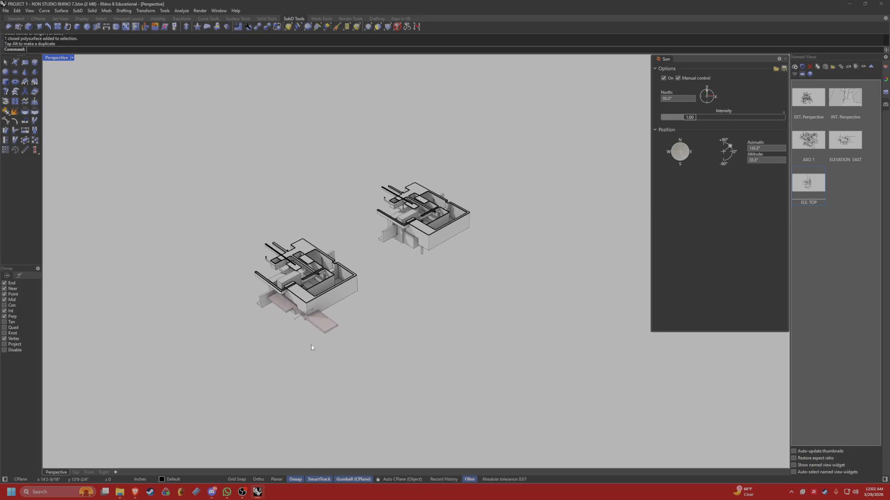
Delete the horizontal clipping plane from the original model.
{"action": "left_click", "coordinate": [303, 320]}
{"action": "key", "text": "Delete"}
{"action": "right_click_drag", "start_coordinate": [341, 315], "coordinate": [369, 327]}
Create one vertical section through the original model only with ClippingSections, keeping the name prefix SEC and saving it to a named view.
{"action": "type", "text": "Clip"}
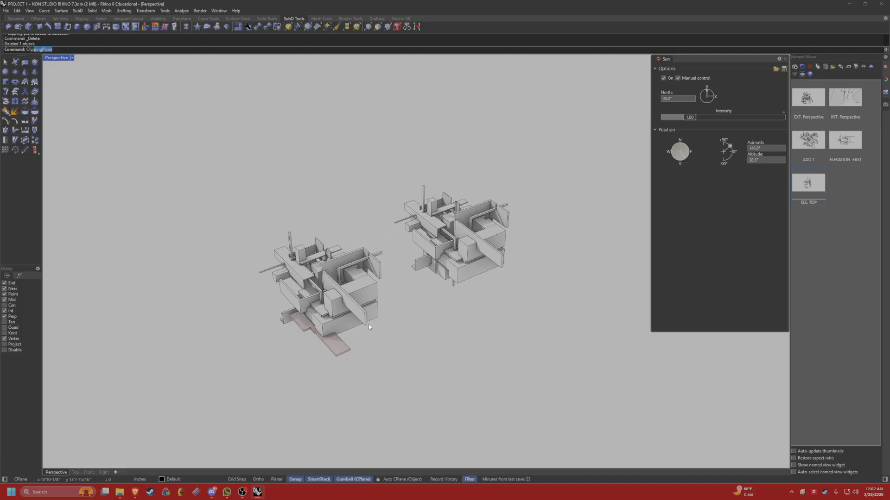
{"action": "type", "text": "pingSections"}
{"action": "key", "text": "Return"}
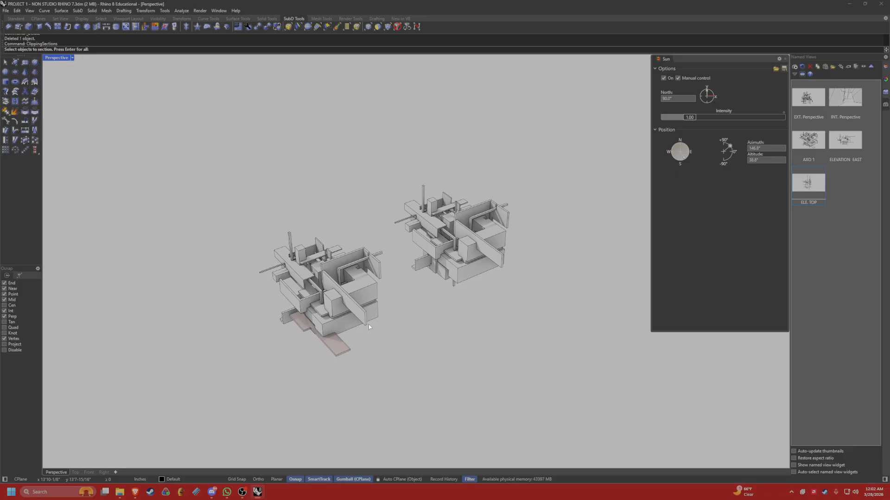
{"action": "right_click_drag", "start_coordinate": [361, 305], "coordinate": [360, 312]}
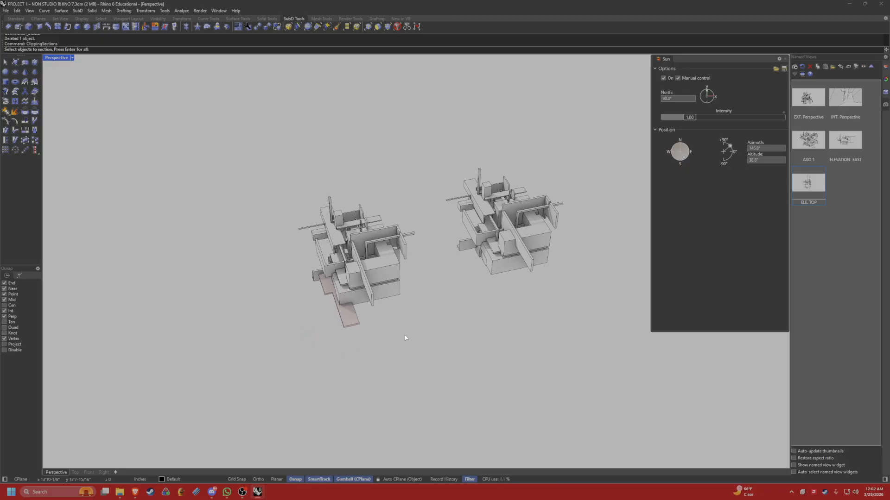
{"action": "left_click_drag", "start_coordinate": [404, 336], "coordinate": [280, 178]}
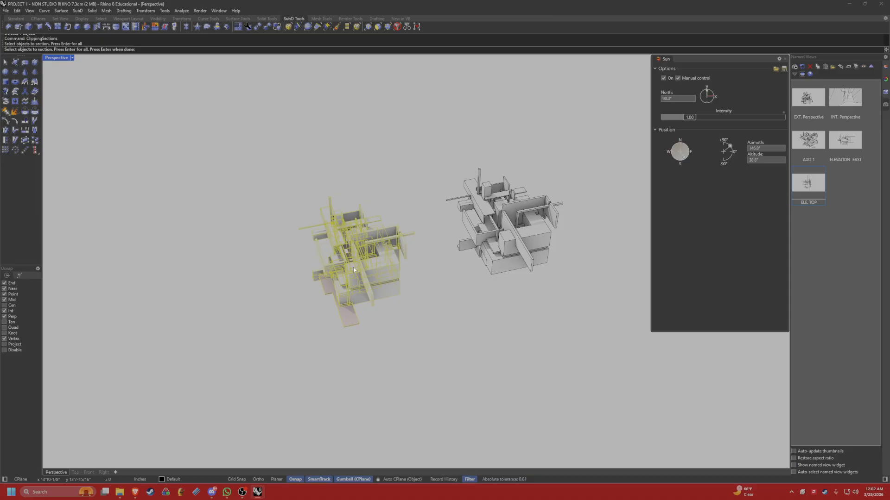
{"action": "key", "text": "Return"}
{"action": "scroll", "coordinate": [357, 284], "scroll_direction": "up", "scroll_amount": 10}
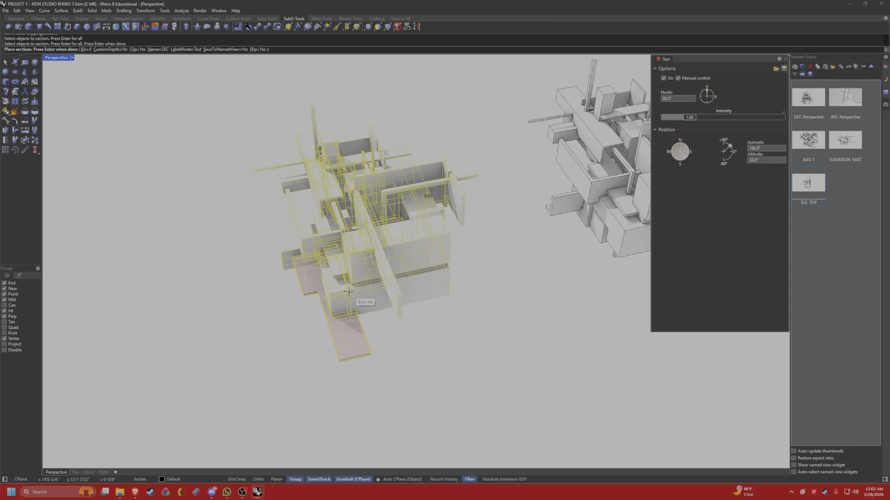
{"action": "left_click", "coordinate": [230, 296]}
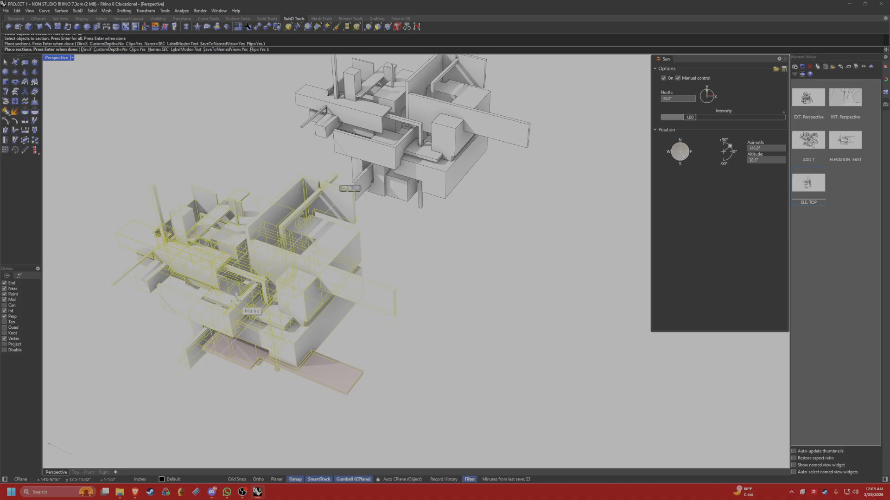
{"action": "key", "text": "Return"}
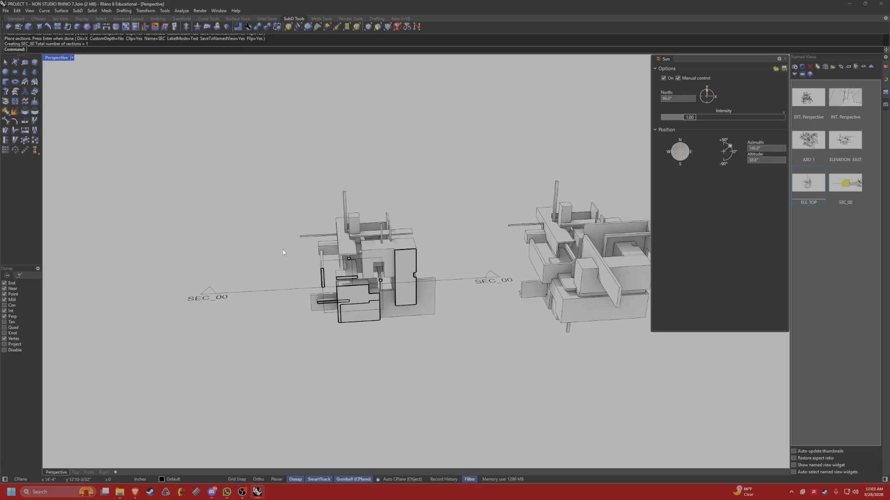
Shift the section's clipping plane perpendicular to its section line so it cuts through a different part of the original model.
{"action": "right_click_drag", "start_coordinate": [401, 240], "coordinate": [337, 236], "text": "shift"}
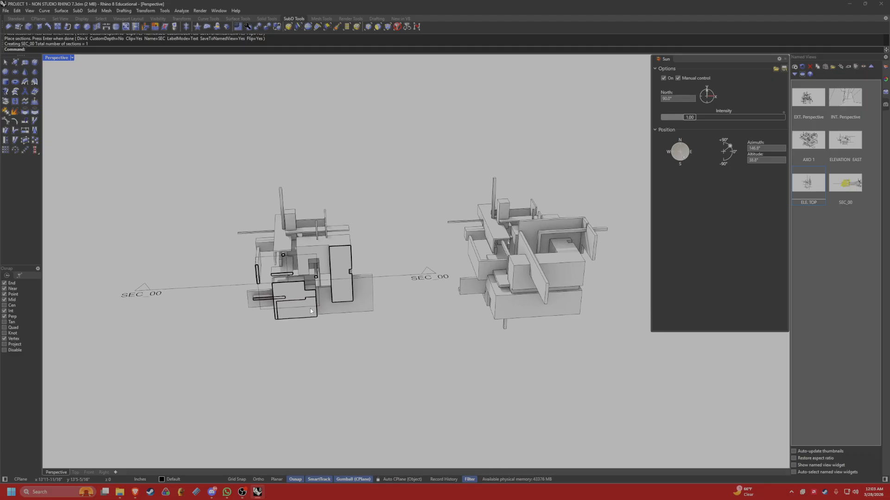
{"action": "right_click_drag", "start_coordinate": [311, 311], "coordinate": [346, 297], "text": "shift"}
{"action": "scroll", "coordinate": [308, 309], "scroll_direction": "down", "scroll_amount": 2}
{"action": "scroll", "coordinate": [345, 296], "scroll_direction": "up", "scroll_amount": 2}
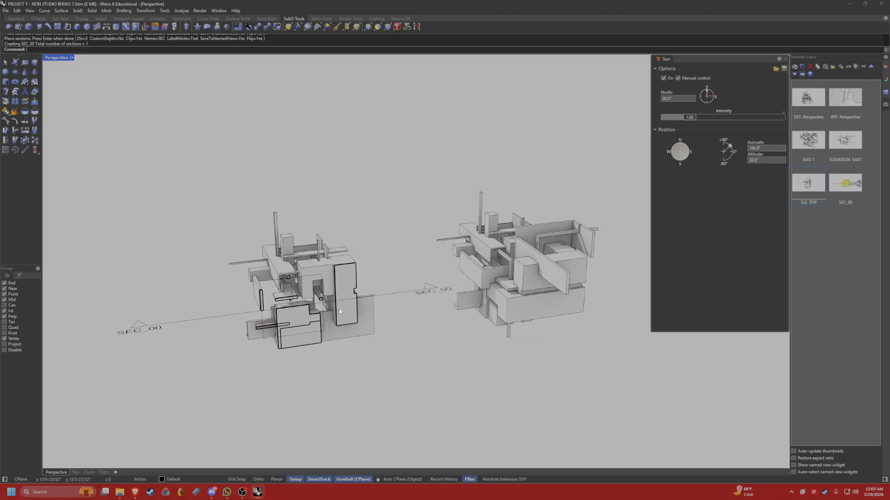
{"action": "right_click_drag", "start_coordinate": [325, 341], "coordinate": [398, 325], "text": "shift"}
{"action": "left_click", "coordinate": [346, 241]}
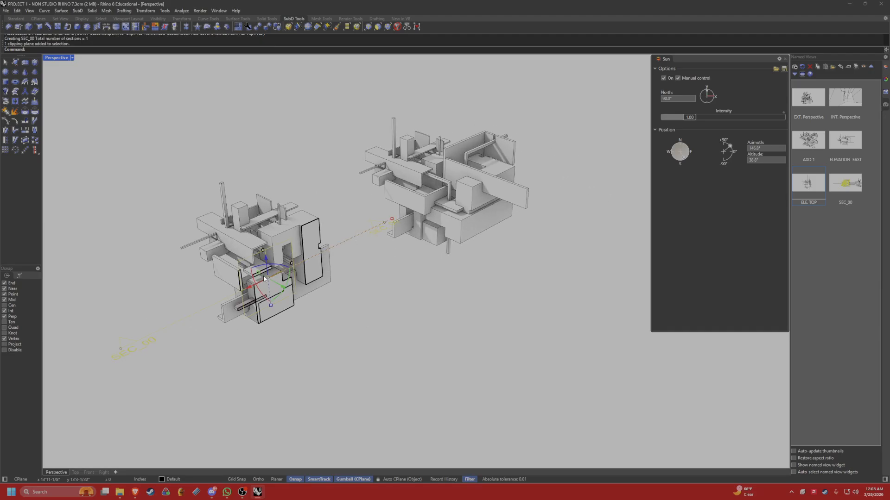
{"action": "left_click_drag", "start_coordinate": [284, 289], "coordinate": [318, 292]}
{"action": "key", "text": "Escape"}
{"action": "right_click_drag", "start_coordinate": [318, 292], "coordinate": [377, 276]}
{"action": "left_click", "coordinate": [376, 277]}
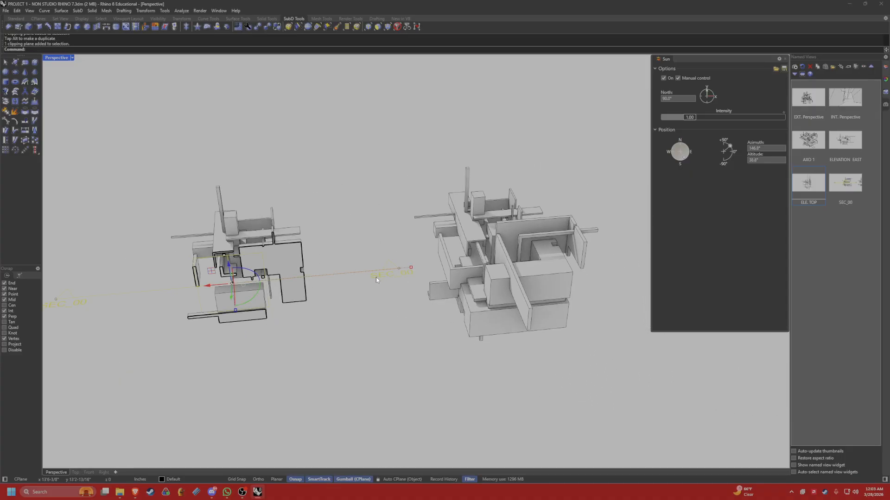
{"action": "key", "text": "Escape"}
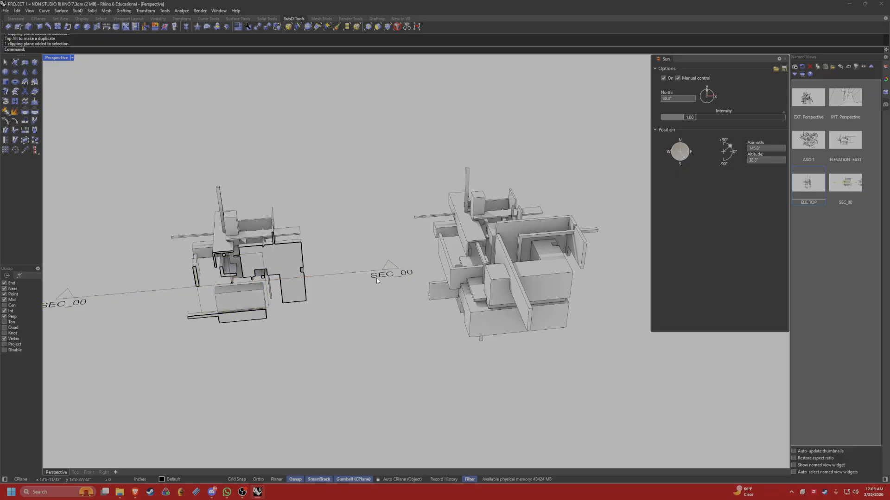
Restore the SEC_00 named view, recenter the section cut in the viewport and select its clipping plane.
{"action": "left_click", "coordinate": [829, 197]}
{"action": "double_click", "coordinate": [860, 191]}
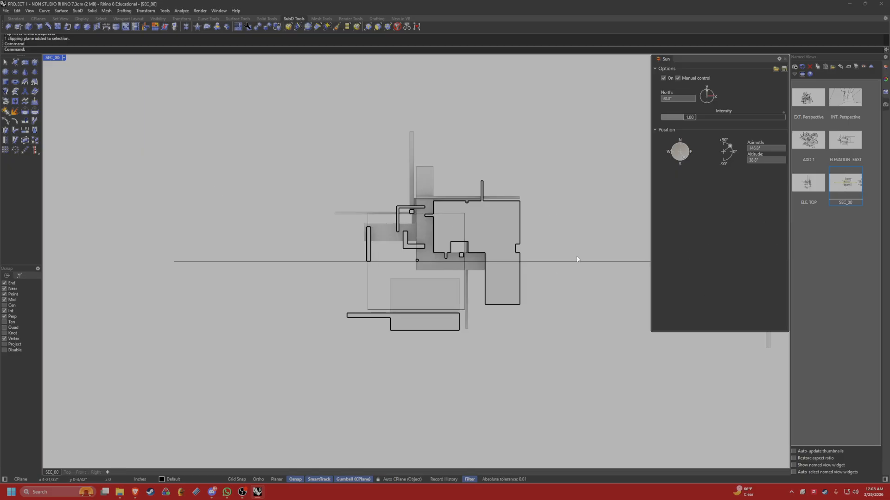
{"action": "right_click_drag", "start_coordinate": [508, 280], "coordinate": [438, 278]}
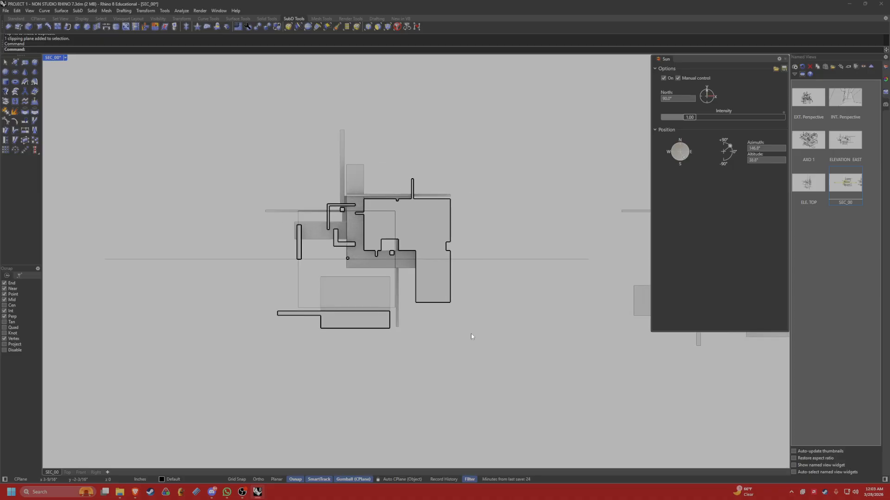
{"action": "left_click", "coordinate": [483, 263]}
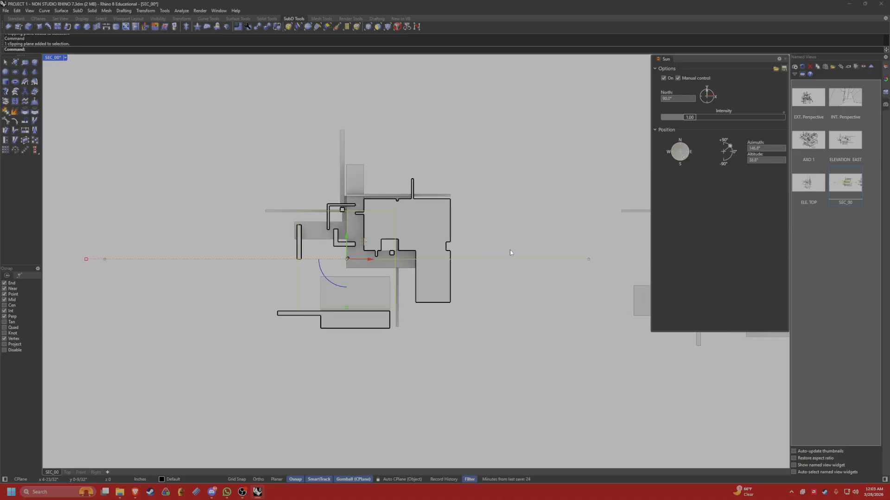
Hide the SEC_00 section's clipping plane so its outline does not show in the view.
{"action": "type", "text": "Hiude"}
{"action": "key", "text": "Return"}
{"action": "key", "text": "Escape"}
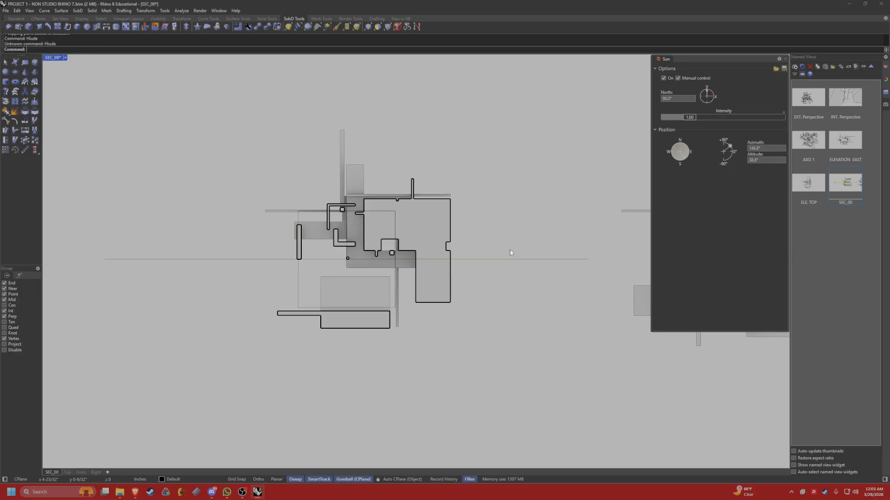
{"action": "left_click", "coordinate": [495, 259]}
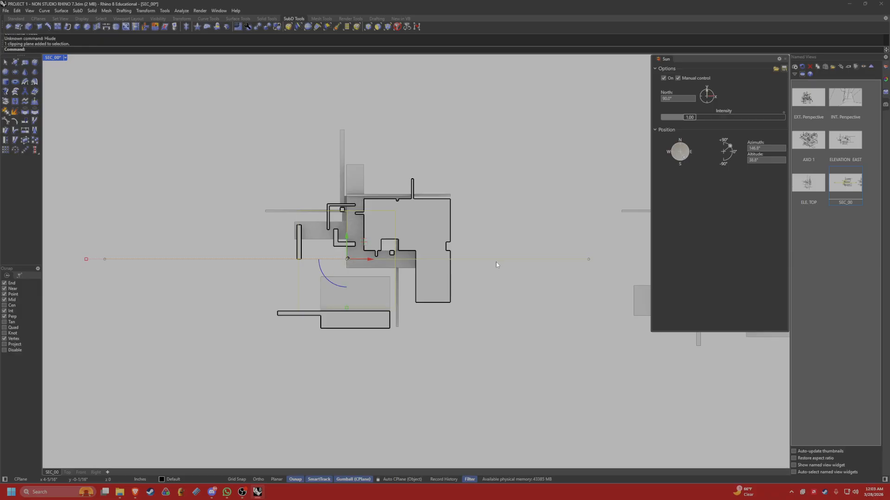
{"action": "type", "text": "Hide"}
{"action": "key", "text": "Return"}
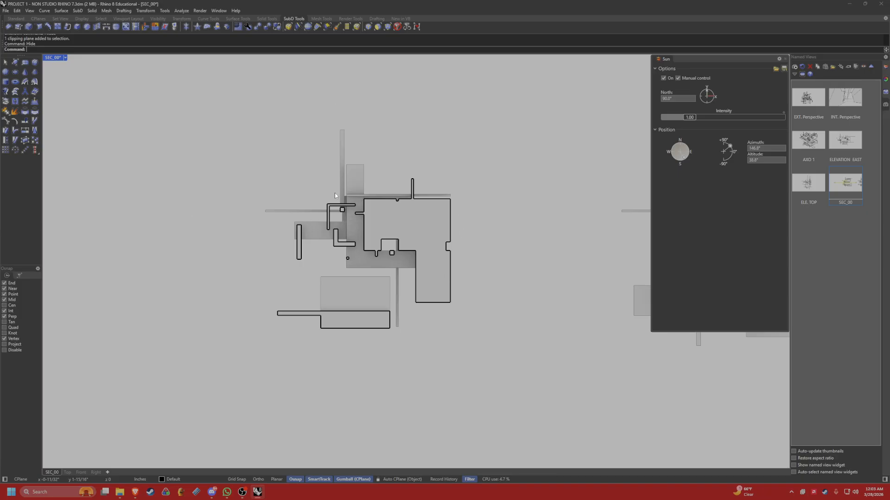
Delete the stray model geometry beside the section cut.
{"action": "right_click_drag", "start_coordinate": [522, 227], "coordinate": [320, 216]}
{"action": "left_click", "coordinate": [548, 235]}
{"action": "key", "text": "Delete"}
Center the section cut and capture the SEC_00 view to file at 1920 x 1080, scale 2, with a transparent background.
{"action": "scroll", "coordinate": [327, 228], "scroll_direction": "down", "scroll_amount": 2}
{"action": "scroll", "coordinate": [393, 263], "scroll_direction": "up", "scroll_amount": 8}
{"action": "right_click_drag", "start_coordinate": [207, 233], "coordinate": [363, 247]}
{"action": "scroll", "coordinate": [306, 268], "scroll_direction": "down", "scroll_amount": 4}
{"action": "right_click_drag", "start_coordinate": [311, 266], "coordinate": [343, 269]}
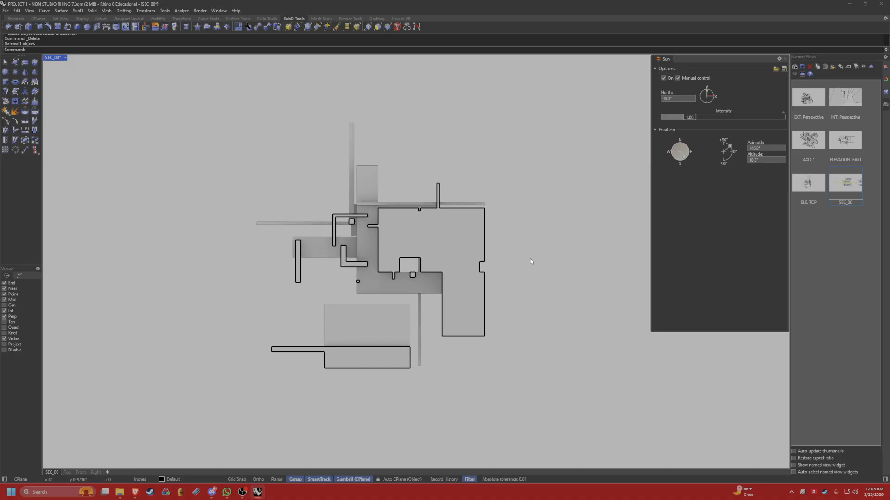
{"action": "right_click_drag", "start_coordinate": [403, 243], "coordinate": [412, 244]}
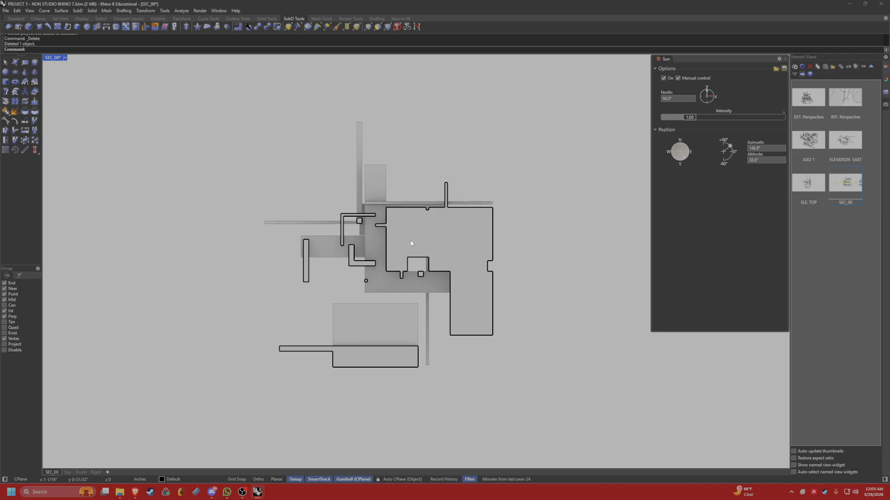
{"action": "right_click_drag", "start_coordinate": [414, 278], "coordinate": [428, 273]}
{"action": "type", "text": "ViewCaptureToFile"}
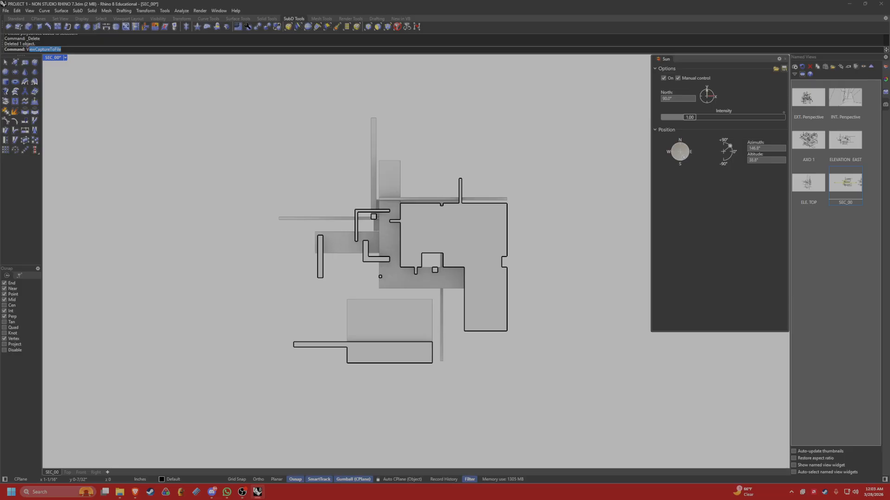
{"action": "key", "text": "Return"}
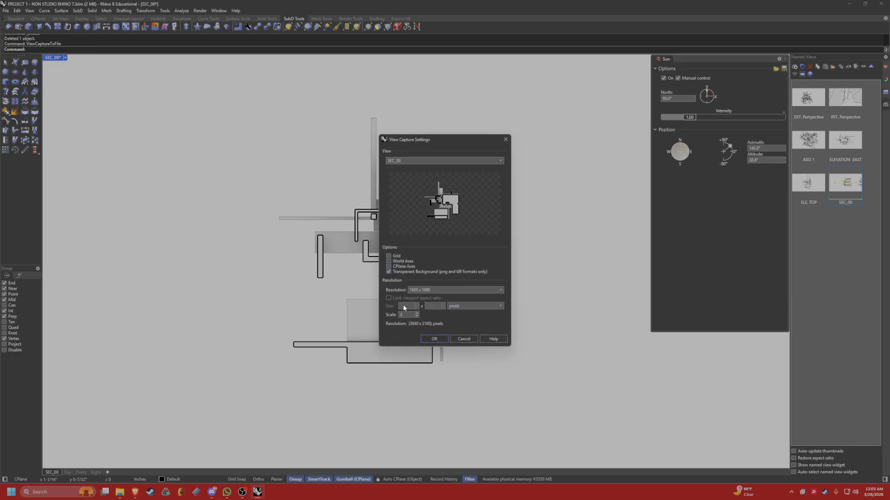
{"action": "left_click", "coordinate": [434, 339]}
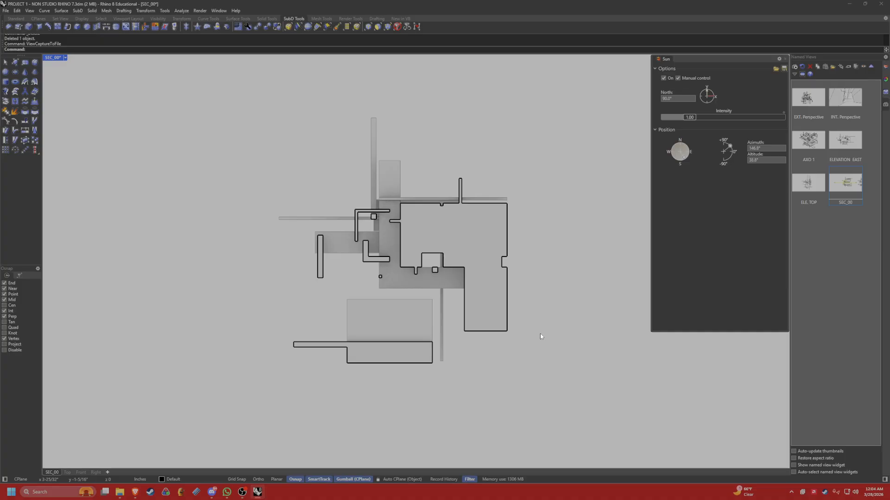
In the Rendered display mode's clipping plane options, disable section styles and set the fill color usage to Solid color.
{"action": "type", "text": "Op"}
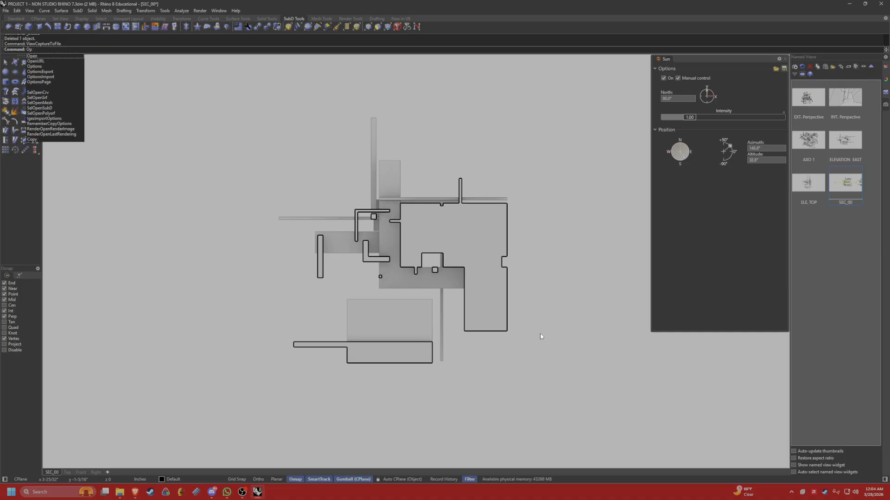
{"action": "type", "text": "tions"}
{"action": "key", "text": "Return"}
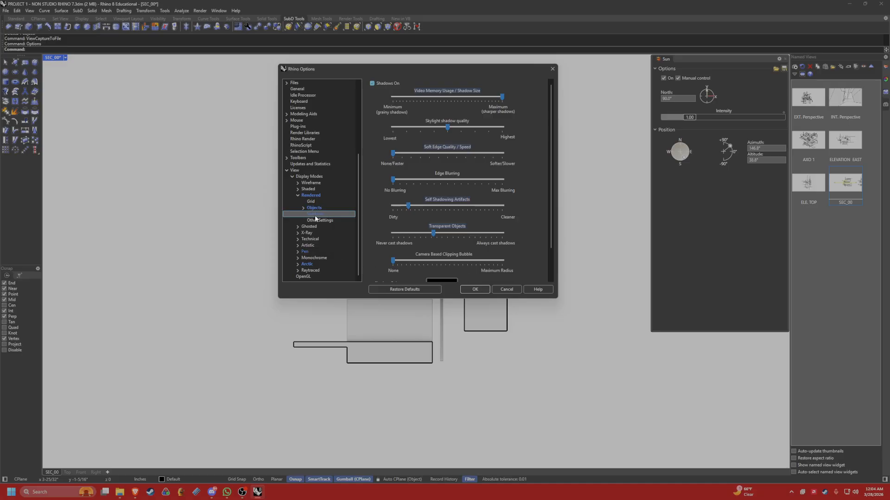
{"action": "left_click", "coordinate": [303, 208]}
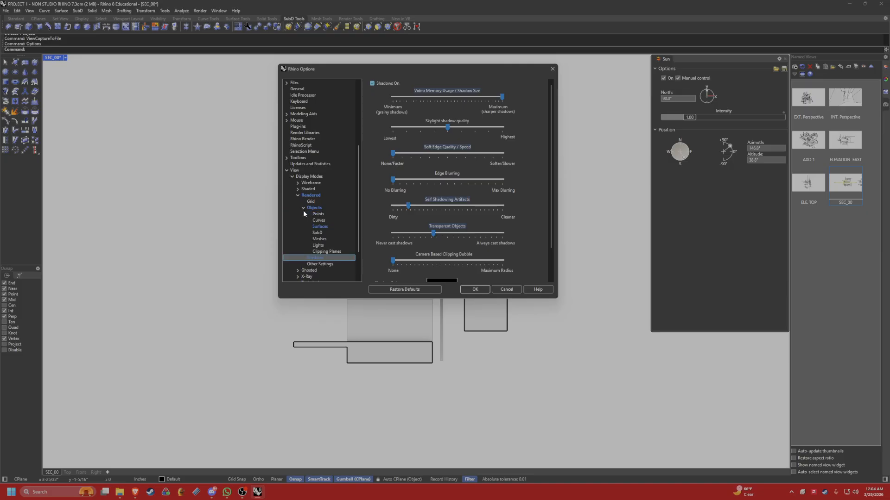
{"action": "left_click", "coordinate": [321, 252]}
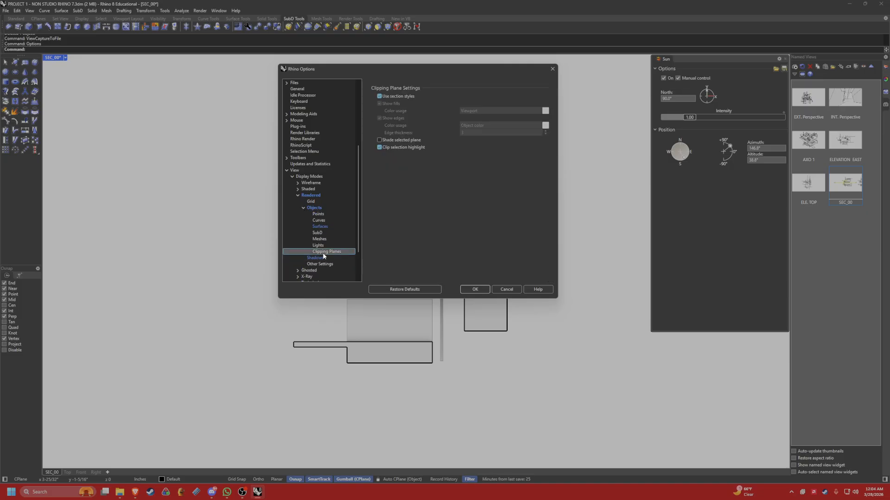
{"action": "left_click", "coordinate": [379, 96]}
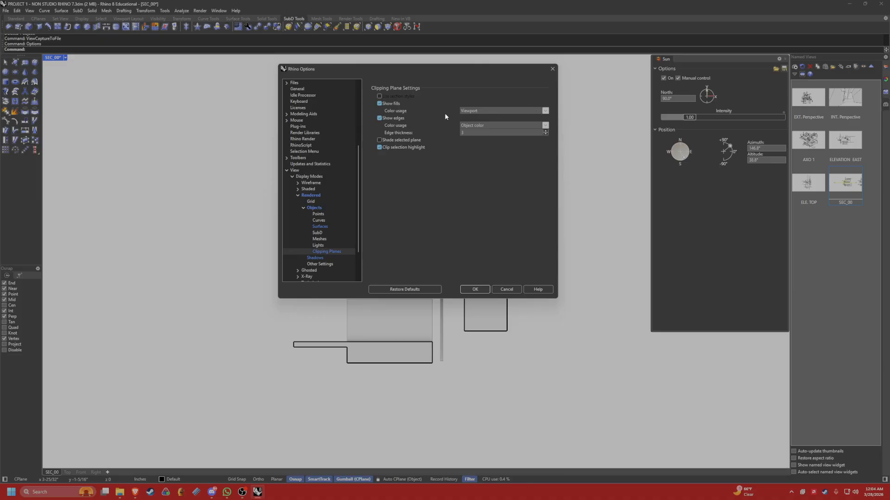
{"action": "left_click", "coordinate": [545, 112]}
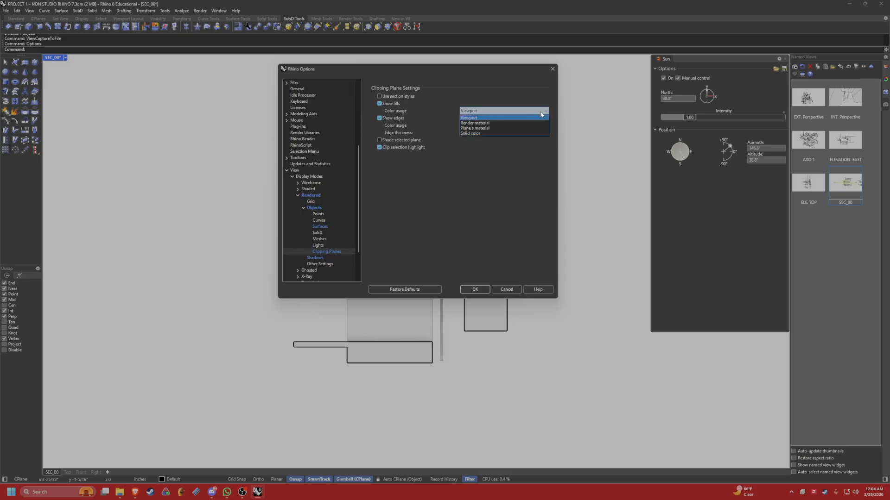
{"action": "left_click", "coordinate": [473, 132]}
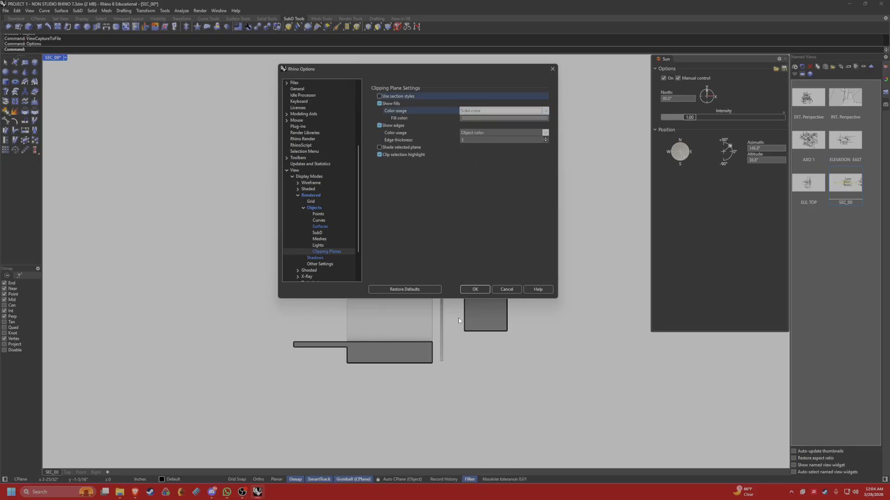
Set the clipping plane fill color to Black.
{"action": "left_click", "coordinate": [465, 119]}
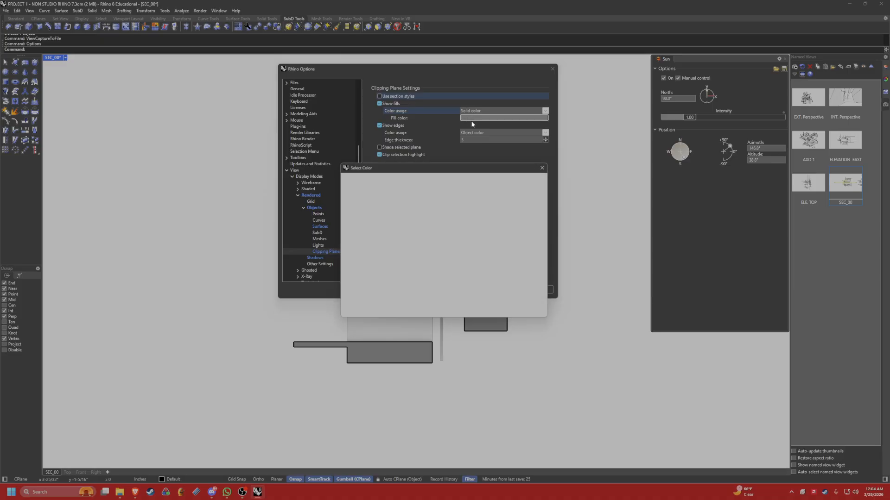
{"action": "left_click", "coordinate": [353, 202]}
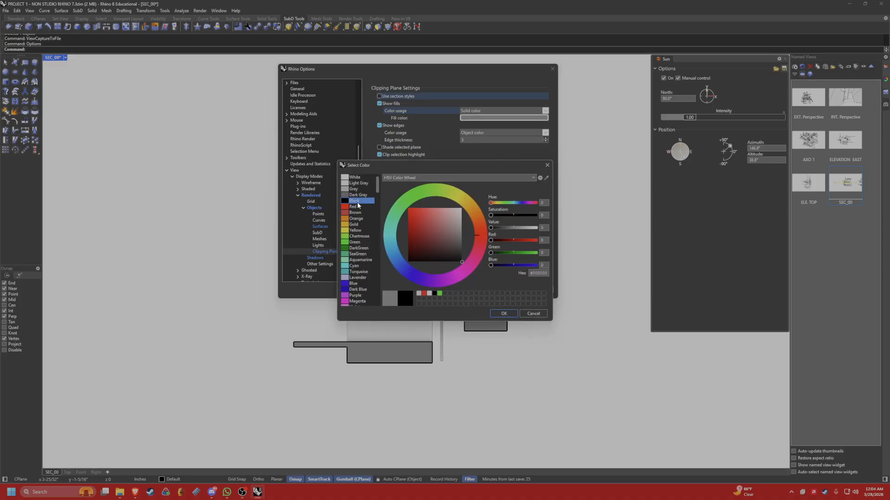
{"action": "left_click", "coordinate": [503, 314]}
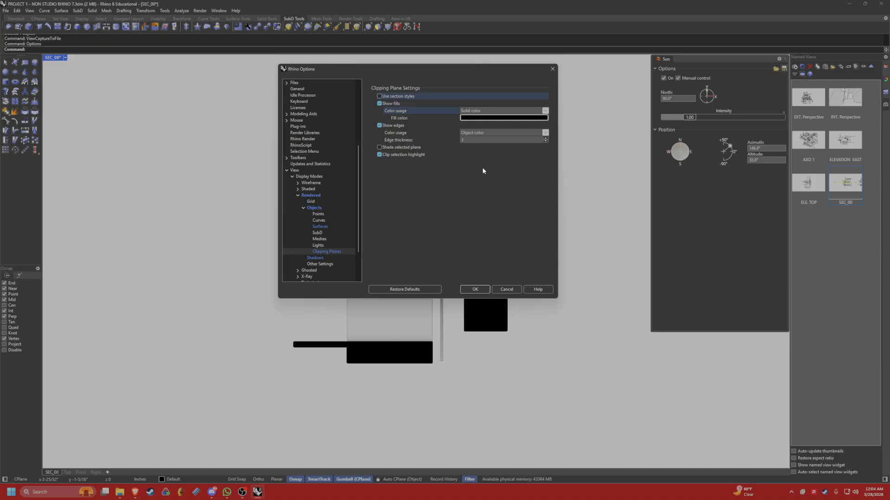
Try a clipping edge thickness of 5 for comparison and settle on an edge thickness of 1.
{"action": "double_click", "coordinate": [475, 140]}
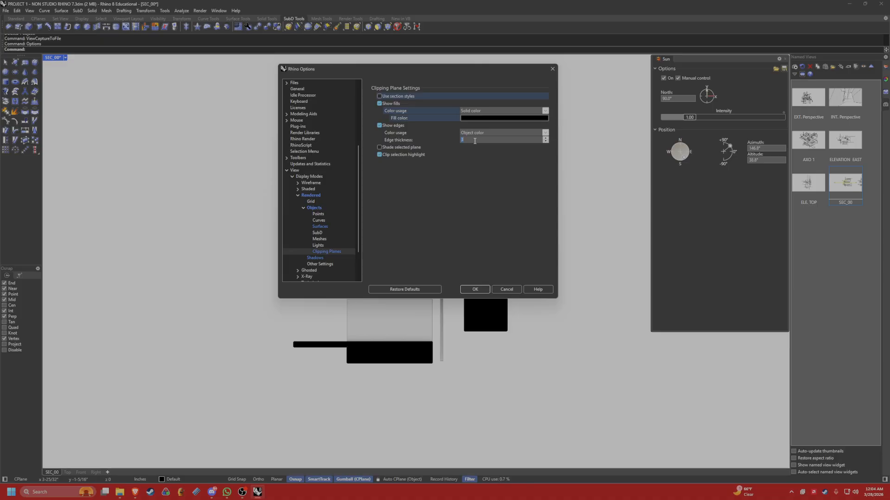
{"action": "type", "text": "1"}
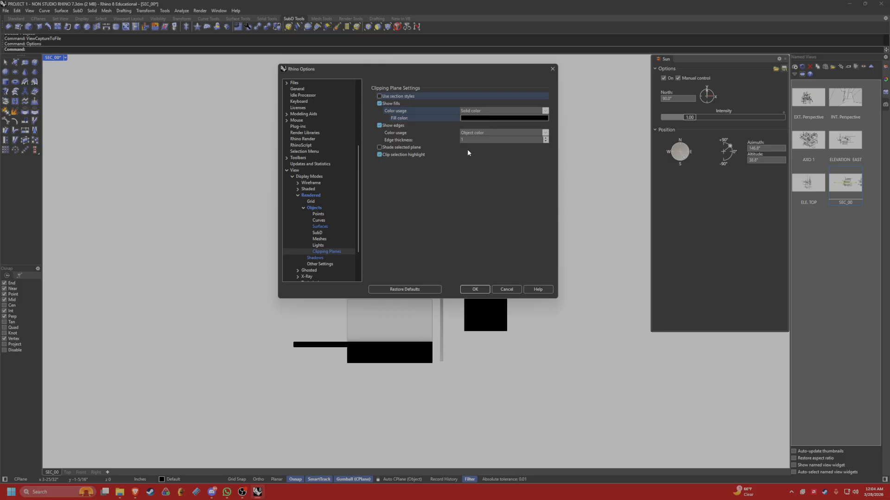
{"action": "type", "text": "5"}
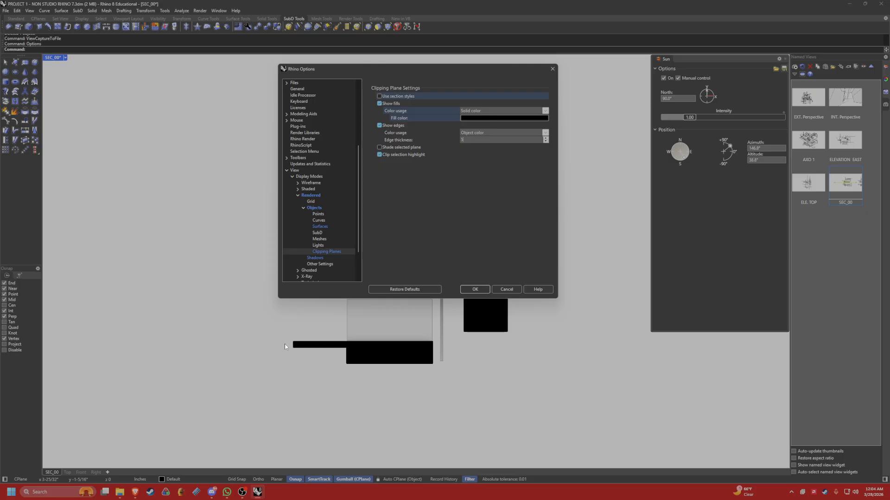
{"action": "double_click", "coordinate": [463, 140]}
{"action": "type", "text": "1"}
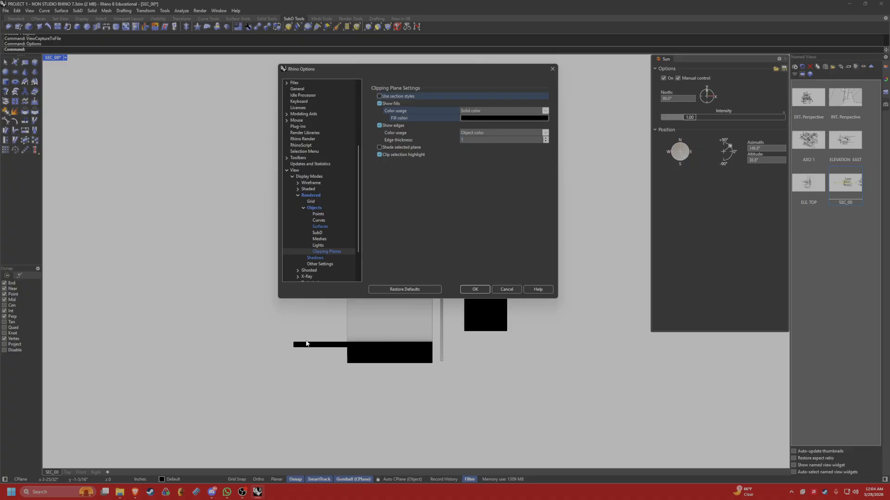
{"action": "left_click", "coordinate": [448, 202]}
Try red and a bright green as the solid fill color for the section cut.
{"action": "left_click", "coordinate": [533, 117]}
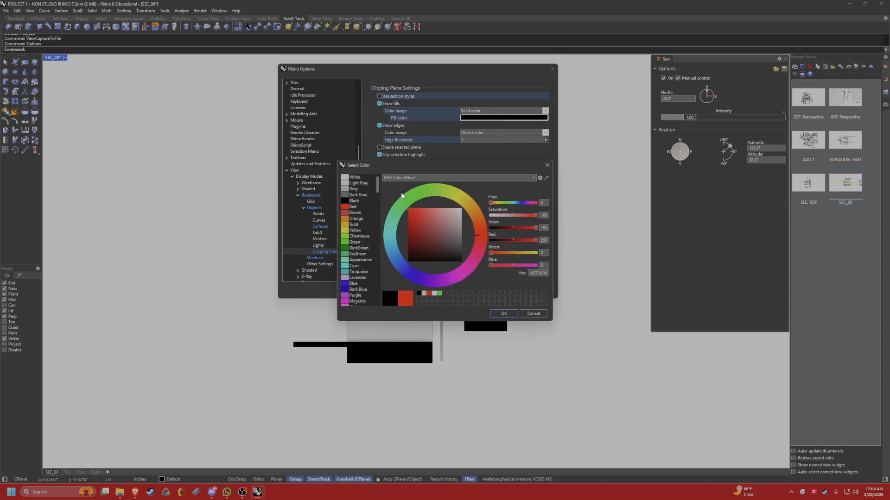
{"action": "left_click", "coordinate": [504, 313]}
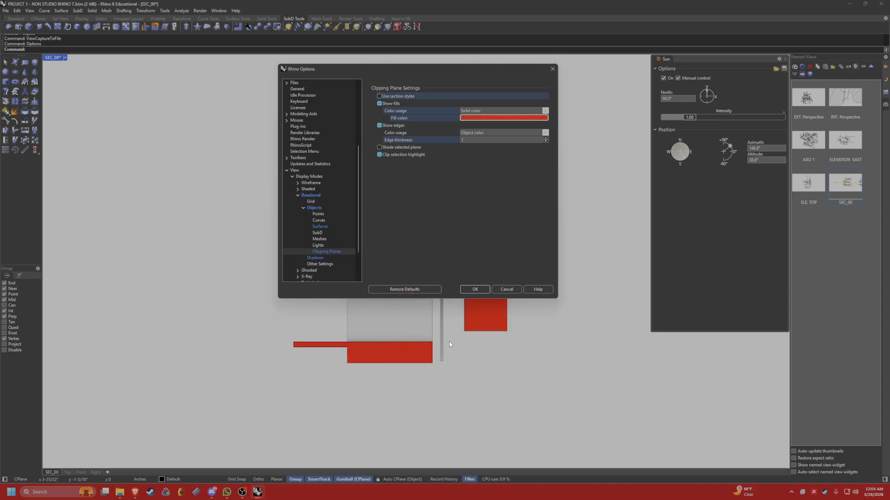
{"action": "left_click", "coordinate": [483, 118]}
{"action": "left_click", "coordinate": [444, 294]}
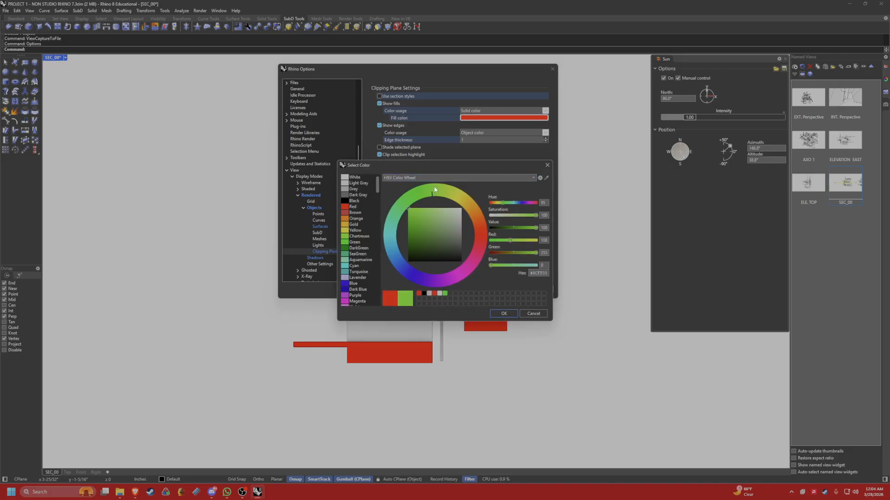
{"action": "left_click", "coordinate": [502, 313]}
Set the clipping plane fill to Dark Gray and darken it to a near-black gray, about #373737.
{"action": "left_click", "coordinate": [491, 118]}
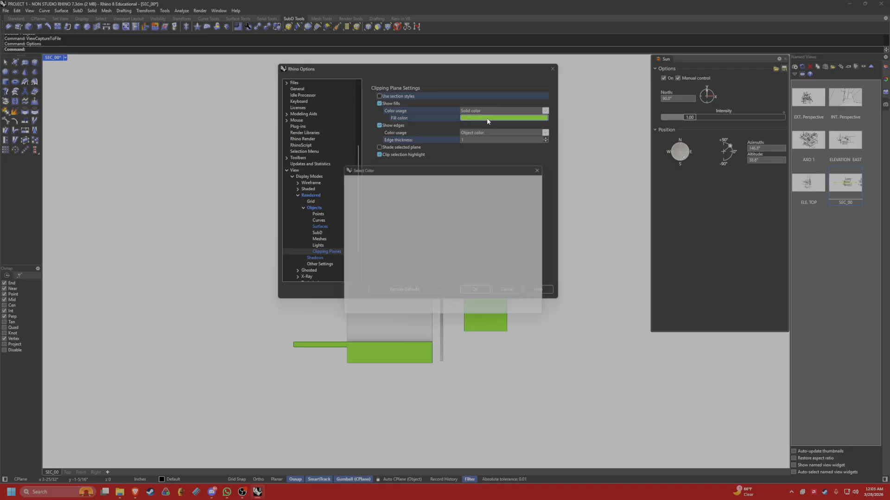
{"action": "left_click", "coordinate": [353, 200]}
{"action": "left_click", "coordinate": [351, 196]}
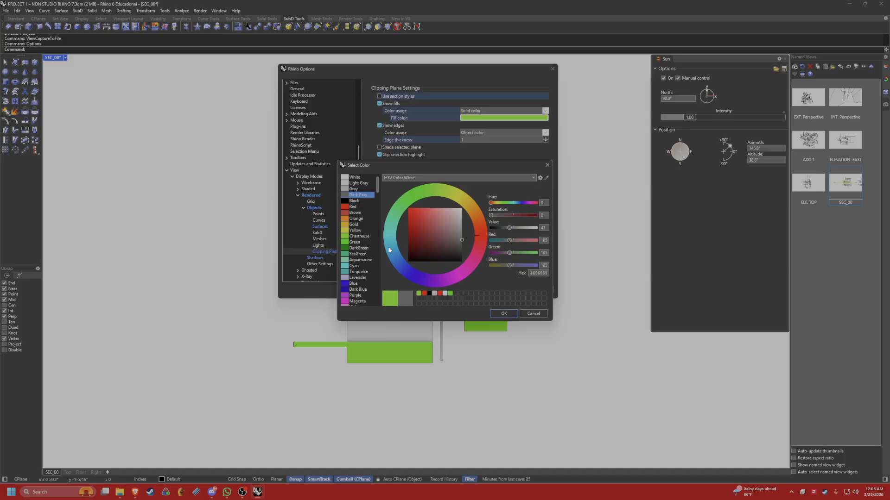
{"action": "left_click", "coordinate": [504, 314]}
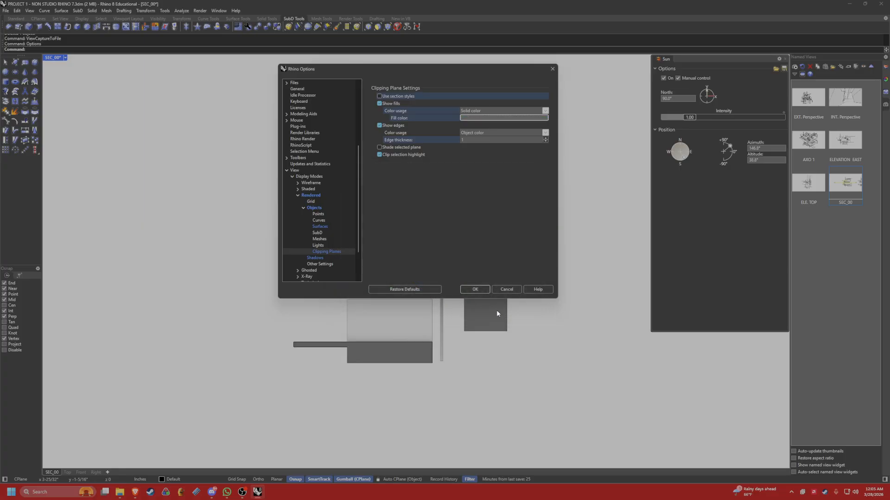
{"action": "left_click", "coordinate": [473, 117]}
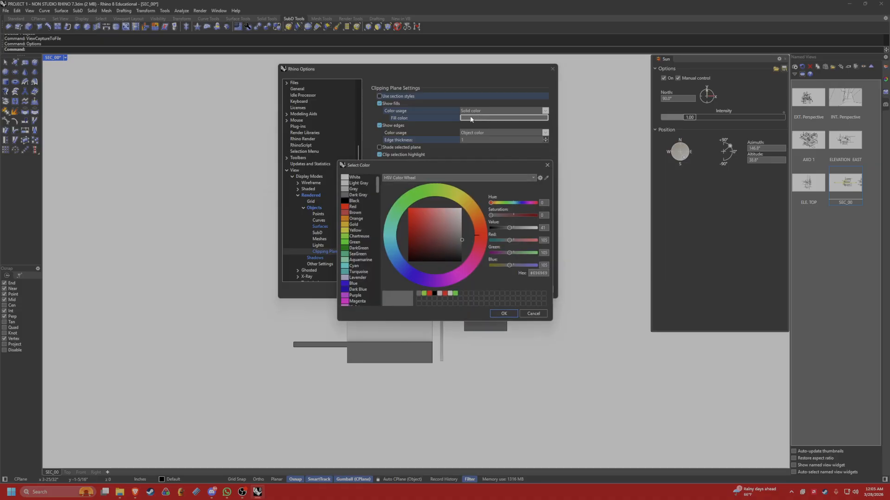
{"action": "left_click_drag", "start_coordinate": [461, 240], "coordinate": [465, 252]}
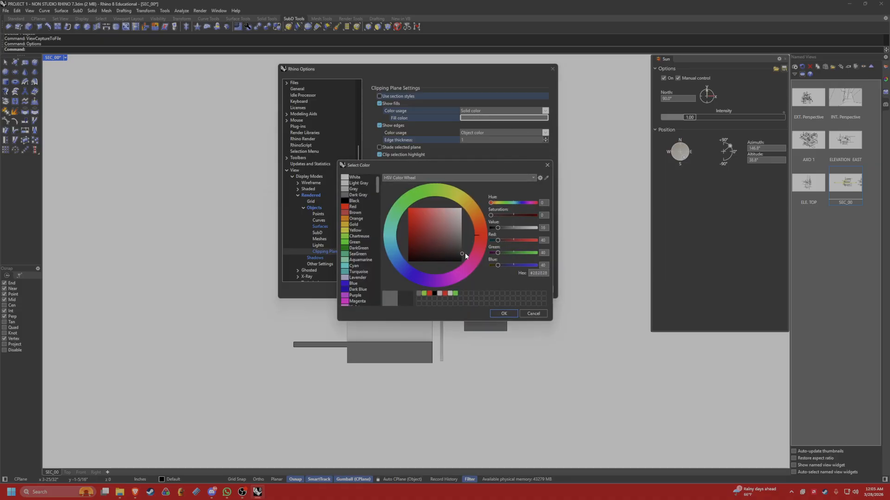
{"action": "left_click", "coordinate": [504, 314]}
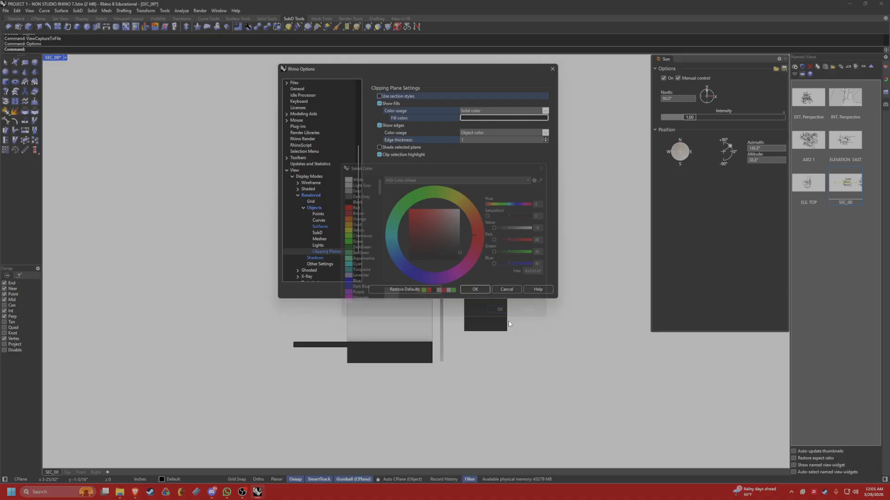
{"action": "left_click", "coordinate": [475, 119]}
{"action": "left_click_drag", "start_coordinate": [464, 254], "coordinate": [463, 249]}
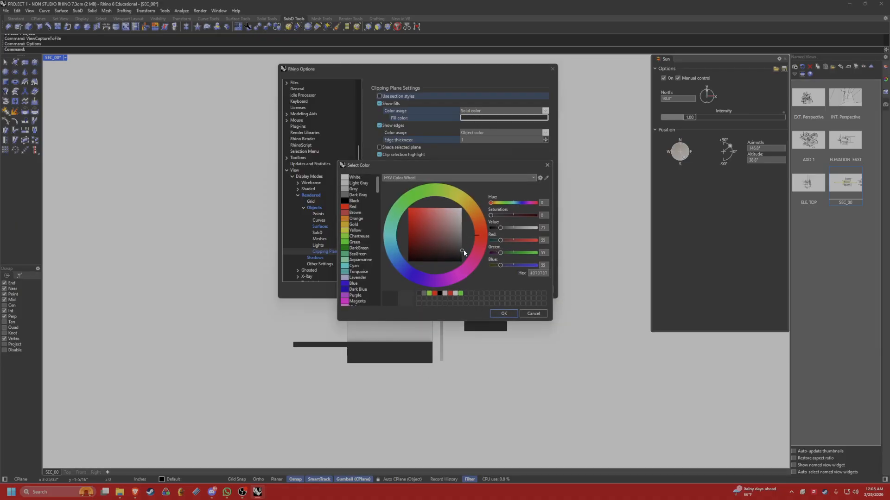
{"action": "left_click", "coordinate": [498, 313]}
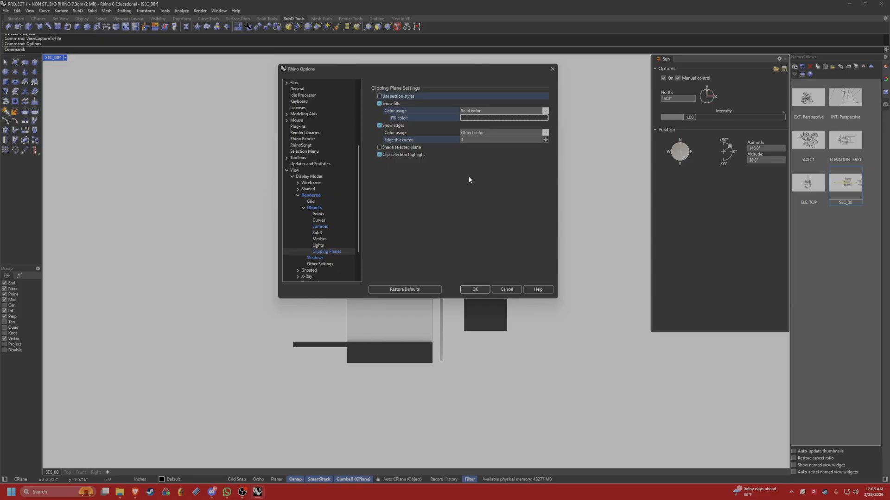
Set the color usage of the clipping plane edges to Solid color.
{"action": "left_click", "coordinate": [526, 133]}
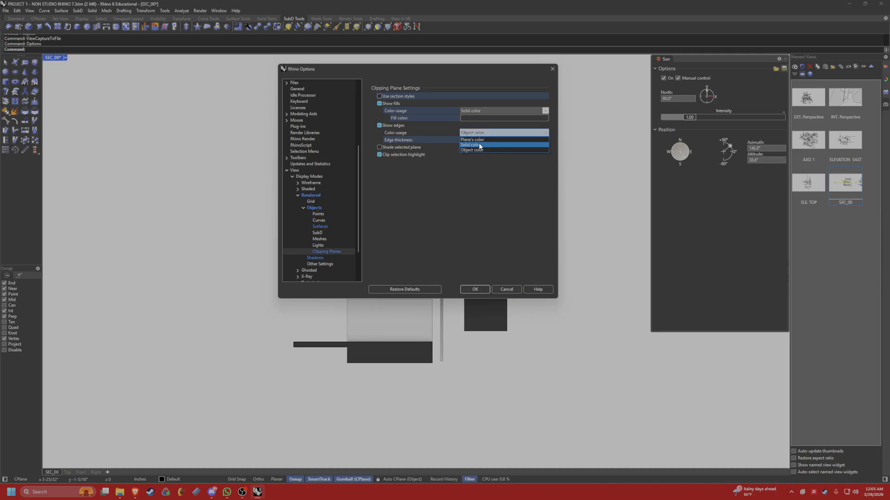
{"action": "left_click", "coordinate": [483, 145]}
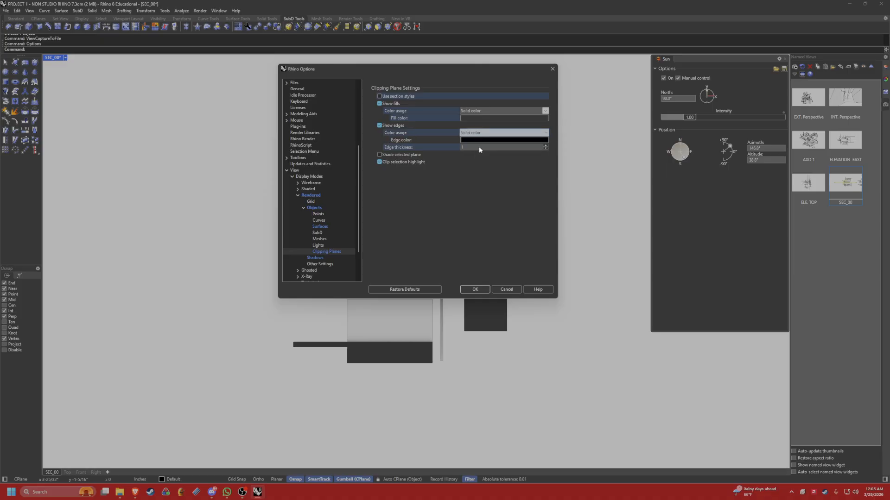
Try to sample the clipping edge color from the dark section fill in the viewport.
{"action": "left_click", "coordinate": [477, 140]}
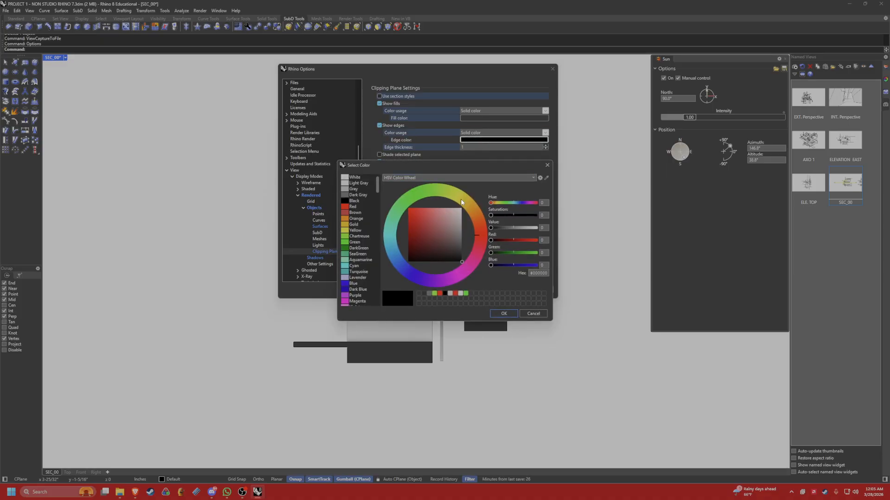
{"action": "left_click", "coordinate": [546, 179]}
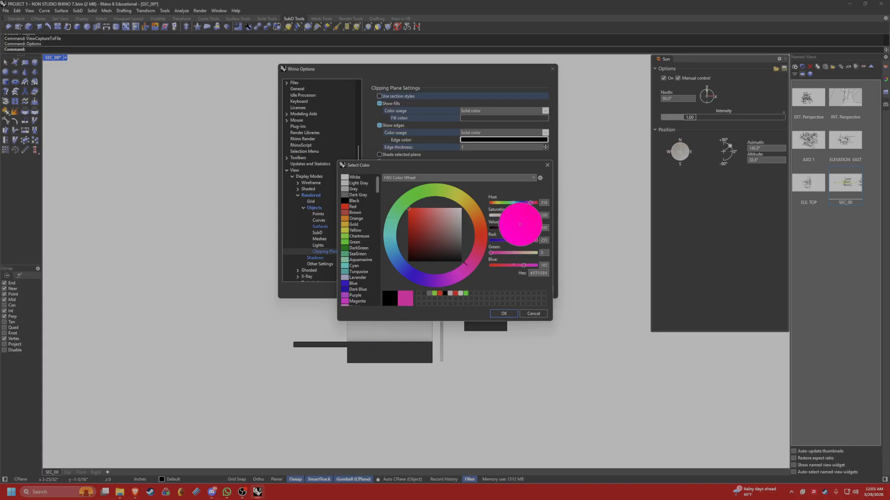
{"action": "left_click", "coordinate": [374, 350]}
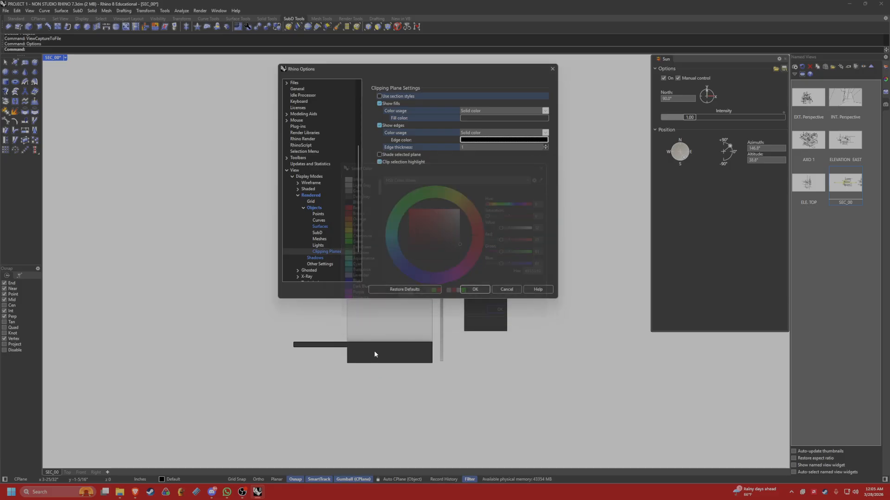
Copy the clipping fill's hex value #333333 into the edge color and apply the display options.
{"action": "left_click", "coordinate": [480, 118]}
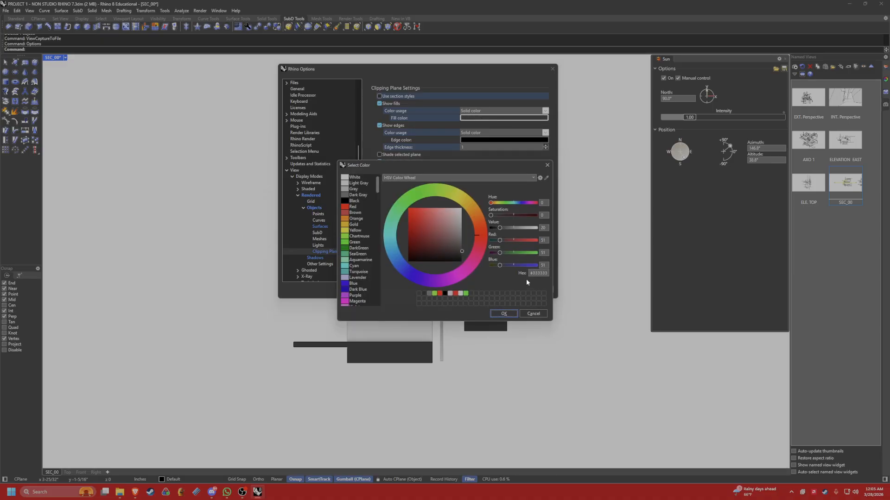
{"action": "left_click", "coordinate": [546, 274]}
{"action": "key", "text": "ctrl+c"}
{"action": "left_click", "coordinate": [547, 166]}
{"action": "left_click", "coordinate": [500, 140]}
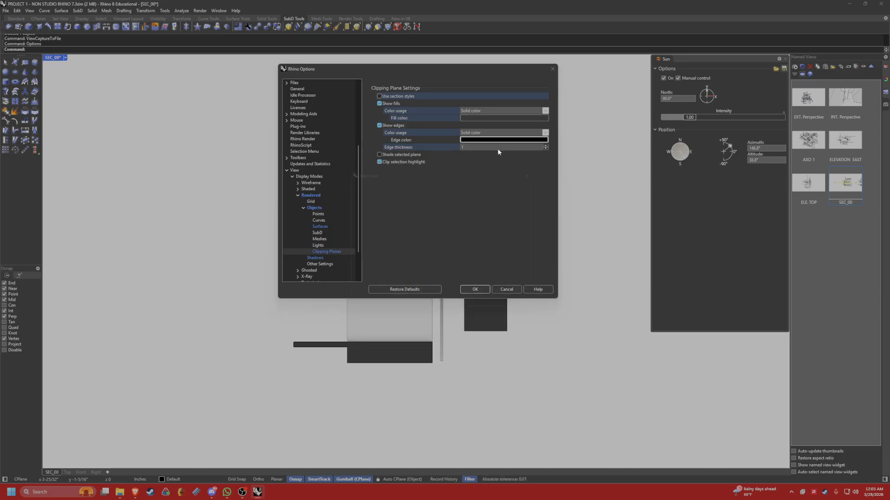
{"action": "left_click", "coordinate": [534, 272]}
{"action": "key", "text": "ctrl+v"}
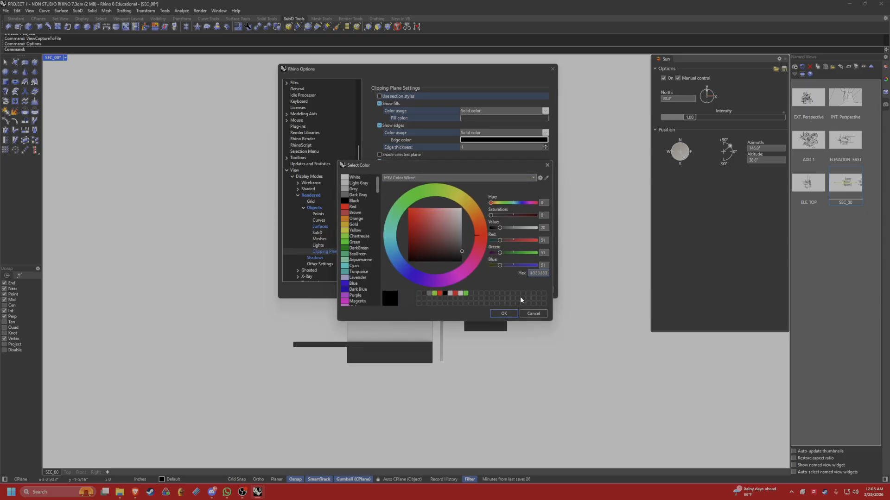
{"action": "left_click", "coordinate": [502, 314]}
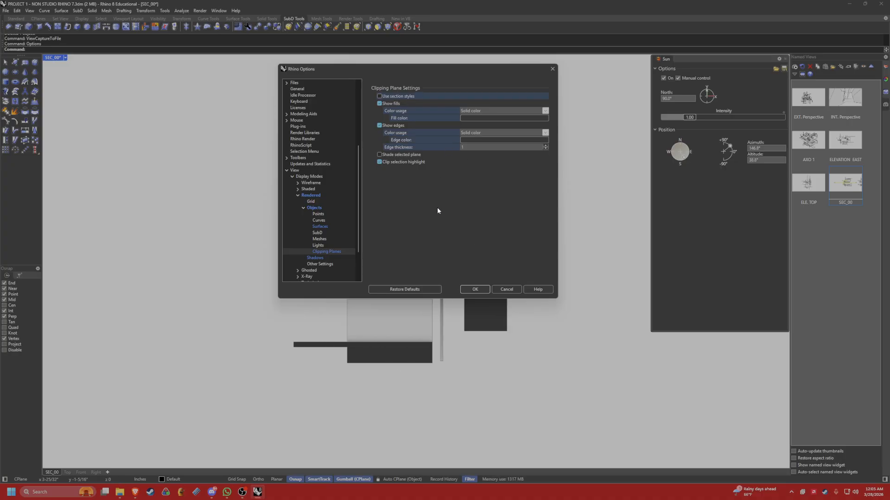
{"action": "left_click", "coordinate": [475, 290]}
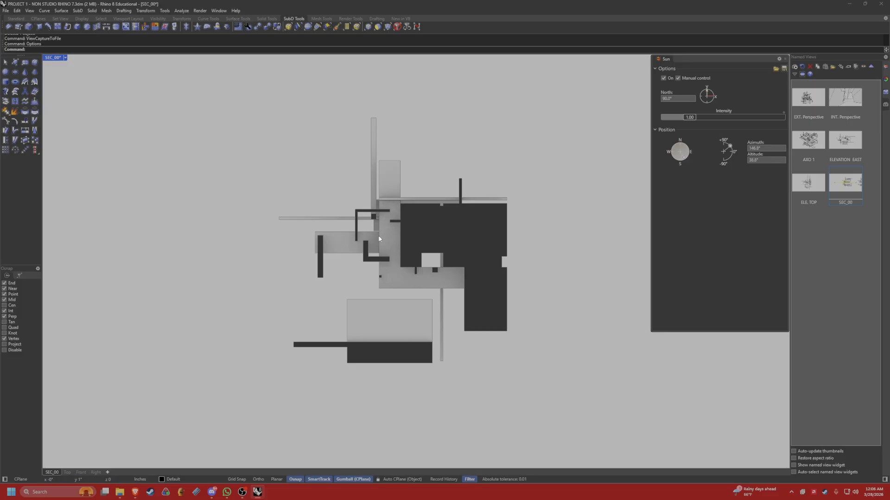
Capture the SEC_00 view with transparent background at 3840 x 2160 pixels to the PNG file SECTION 1.
{"action": "type", "text": "ViewCaptureToFile"}
{"action": "key", "text": "Return"}
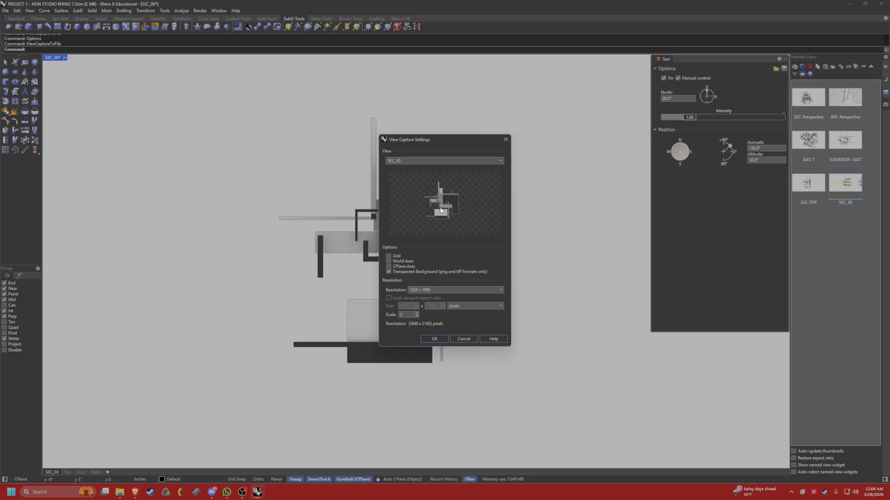
{"action": "left_click", "coordinate": [436, 339]}
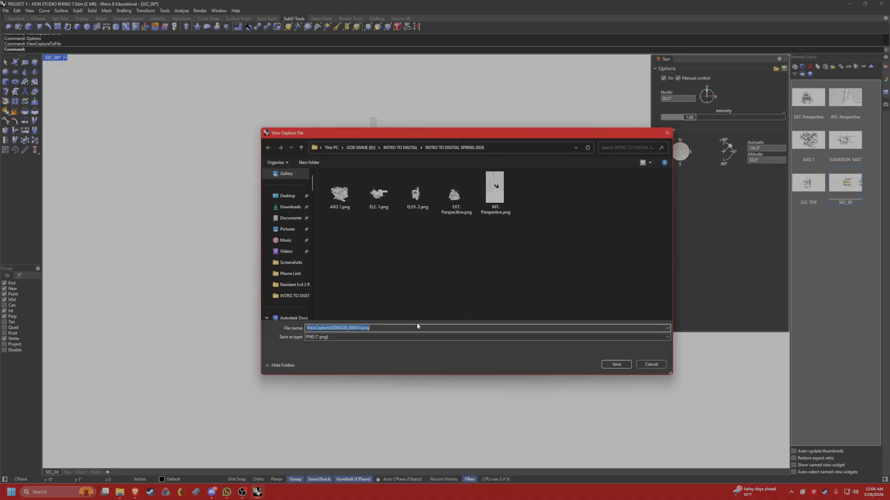
{"action": "type", "text": "SECTIOn 1"}
{"action": "key", "text": "Return"}
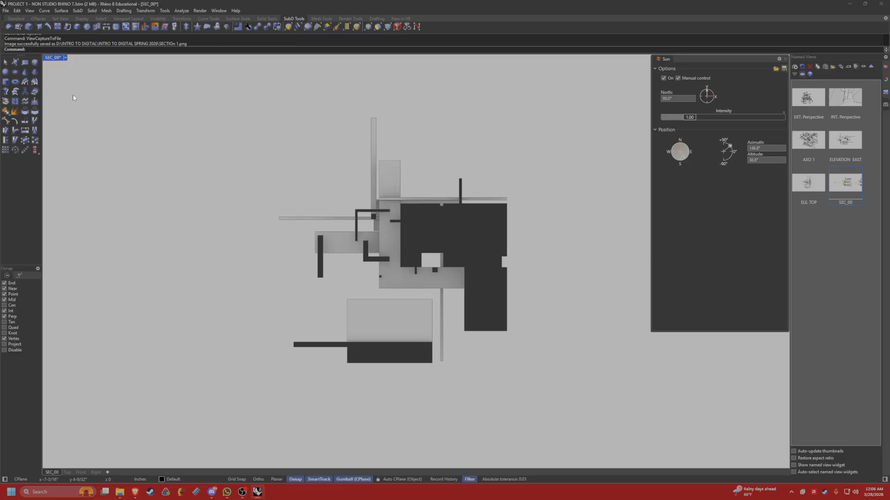
Set the viewport to the Perspective view and orbit to the cut side of the model.
{"action": "left_click", "coordinate": [66, 59]}
{"action": "mouse_move", "coordinate": [85, 223]}
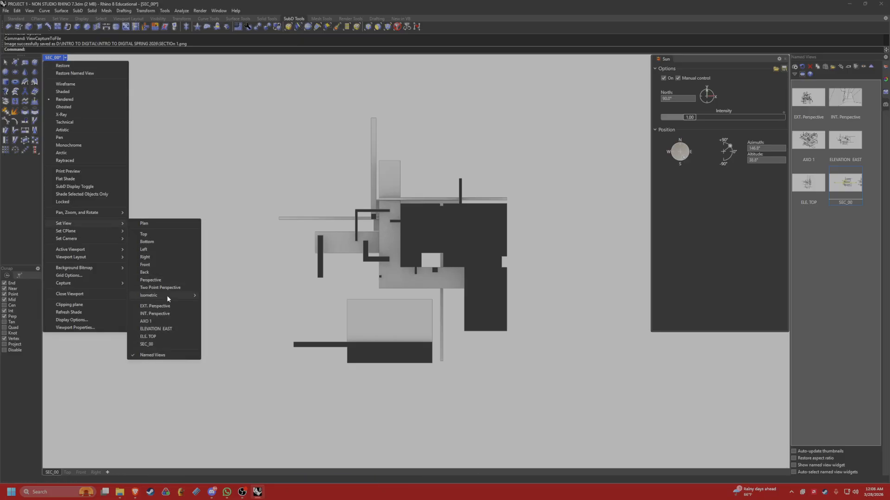
{"action": "left_click", "coordinate": [171, 280]}
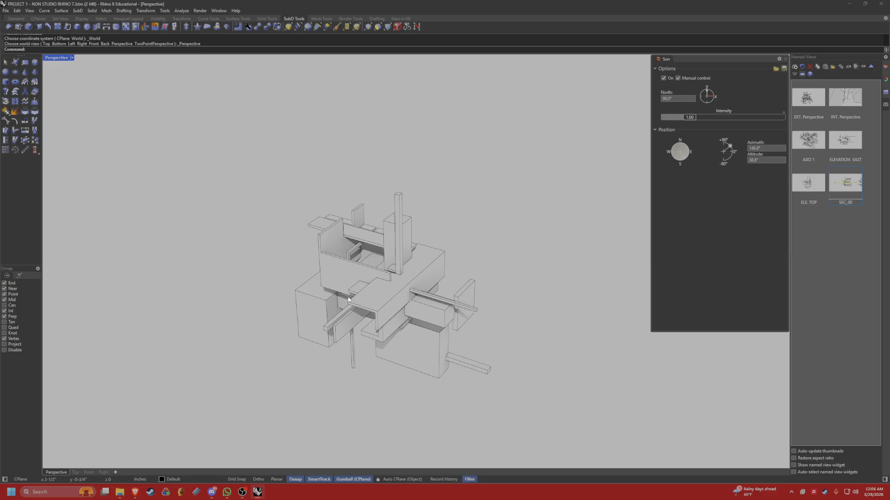
{"action": "right_click_drag", "start_coordinate": [343, 289], "coordinate": [451, 336]}
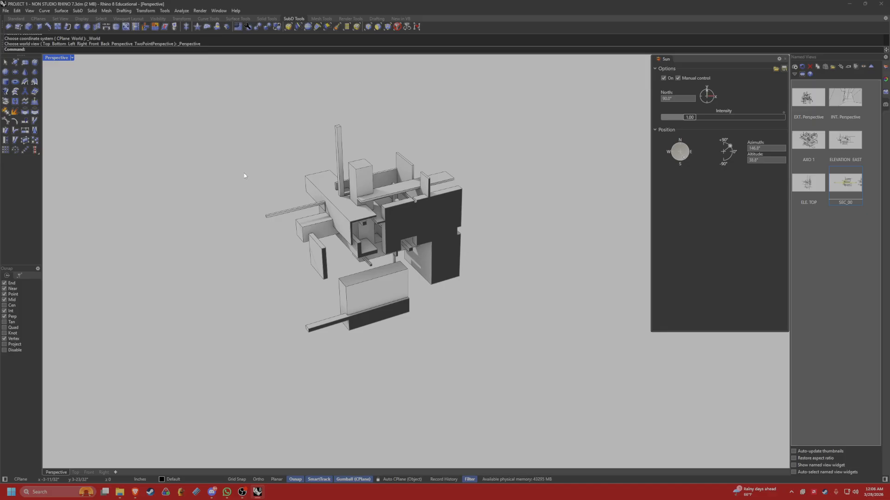
Bring back the hidden SEC_00 clipping plane with ShowSelected.
{"action": "type", "text": "Show"}
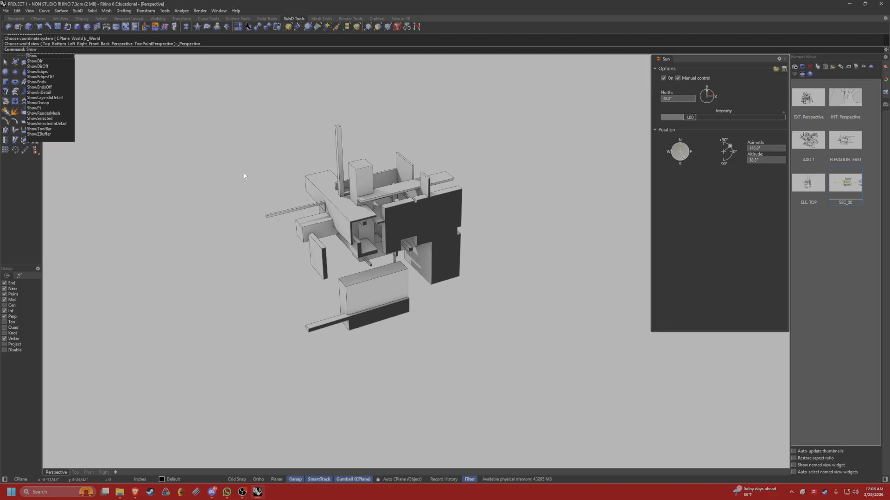
{"action": "type", "text": "Selected"}
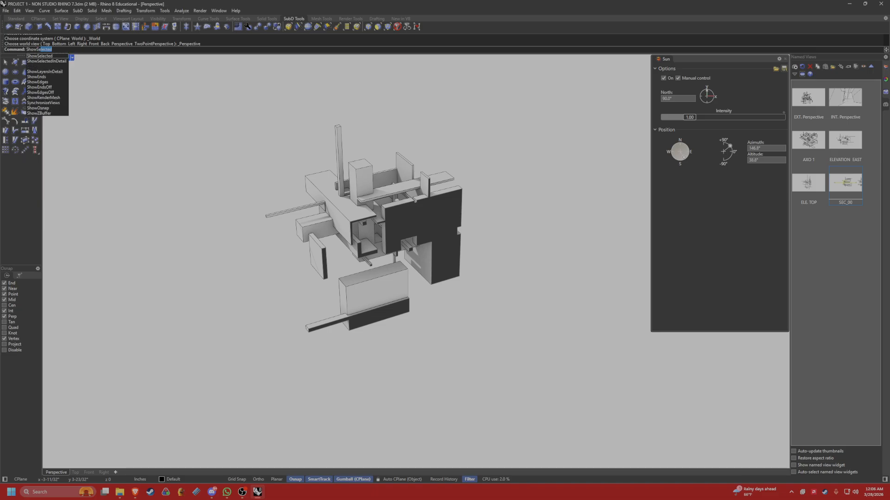
{"action": "key", "text": "Return"}
{"action": "left_click_drag", "start_coordinate": [487, 281], "coordinate": [397, 254]}
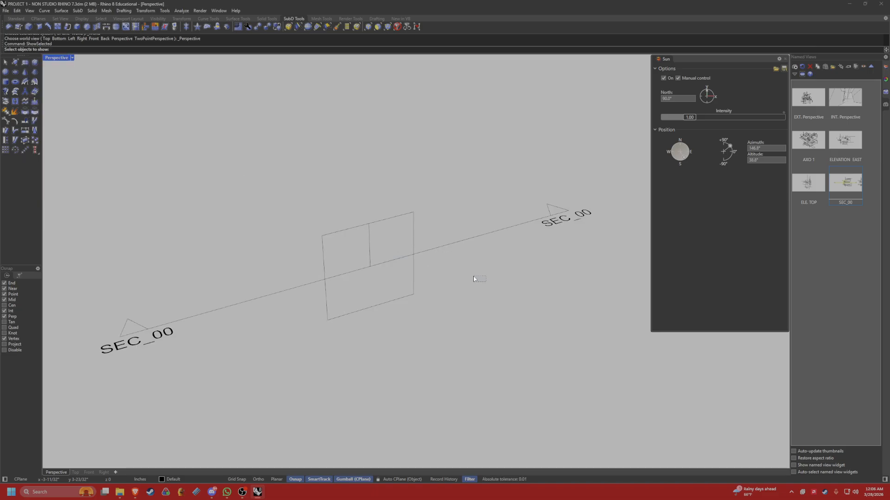
{"action": "left_click_drag", "start_coordinate": [471, 274], "coordinate": [465, 301]}
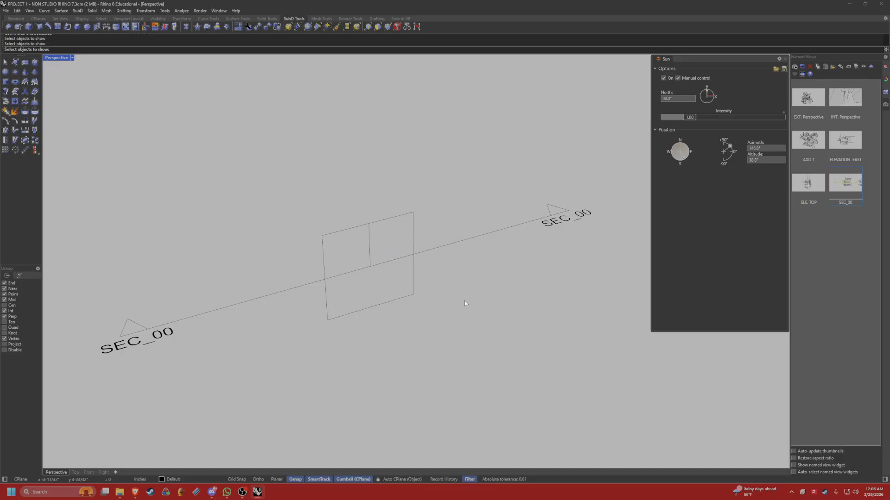
{"action": "scroll", "coordinate": [465, 301], "scroll_direction": "down", "scroll_amount": 7}
{"action": "right_click_drag", "start_coordinate": [423, 293], "coordinate": [410, 293]}
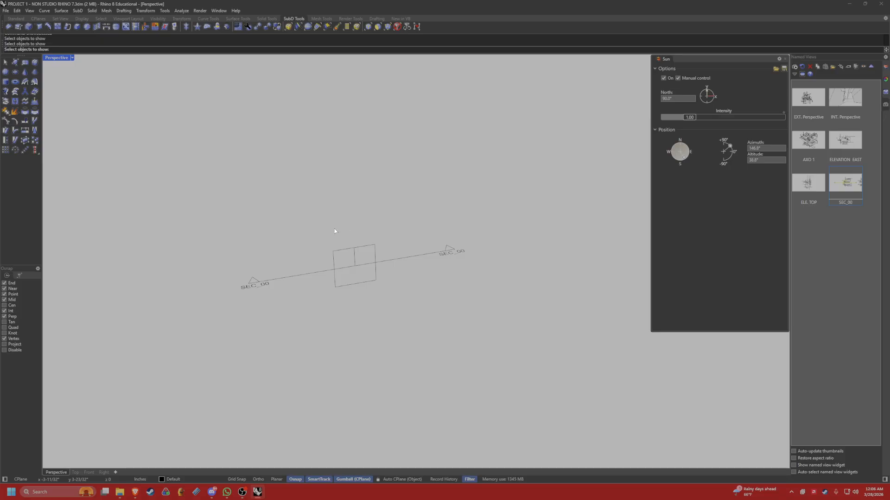
{"action": "left_click", "coordinate": [389, 262]}
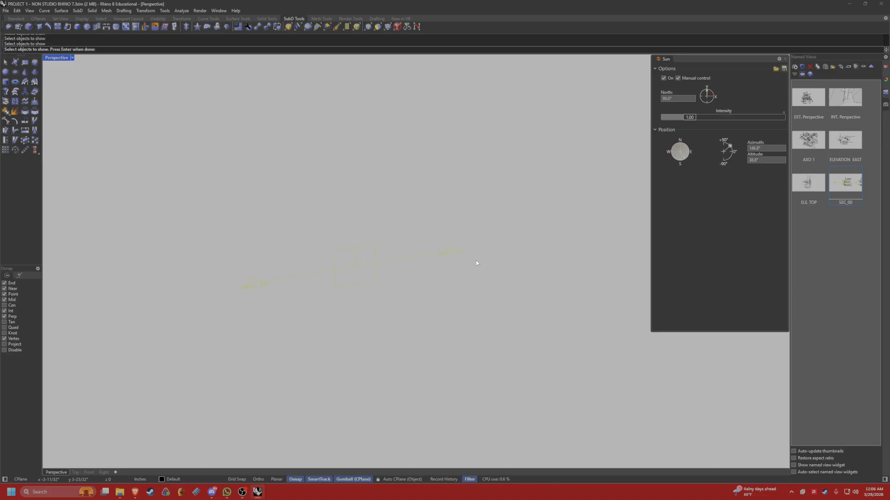
{"action": "key", "text": "Return"}
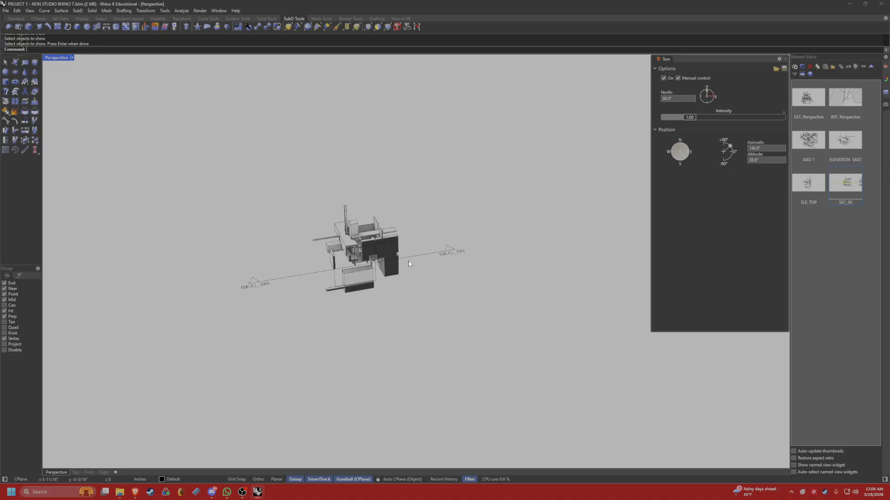
Turn off the SEC_00 clipping plane's clipping in the Perspective view and hide the plane.
{"action": "scroll", "coordinate": [408, 260], "scroll_direction": "up", "scroll_amount": 3}
{"action": "right_click_drag", "start_coordinate": [424, 261], "coordinate": [442, 251]}
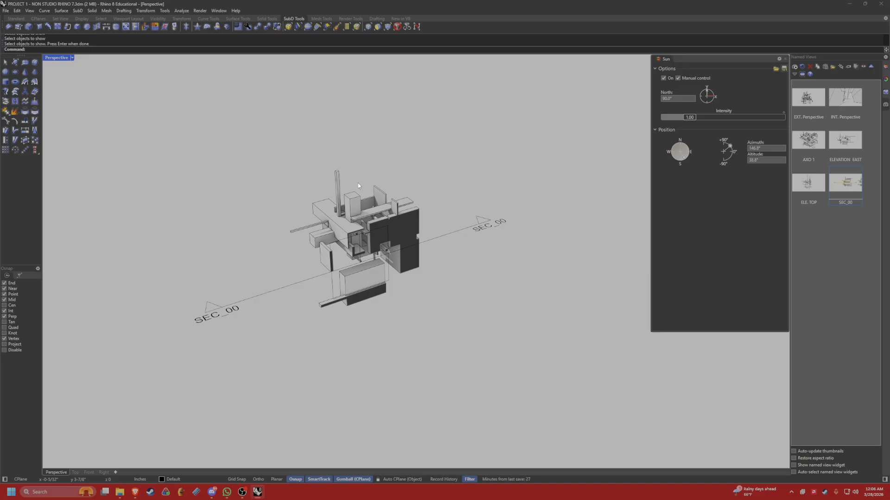
{"action": "left_click_drag", "start_coordinate": [459, 244], "coordinate": [439, 226]}
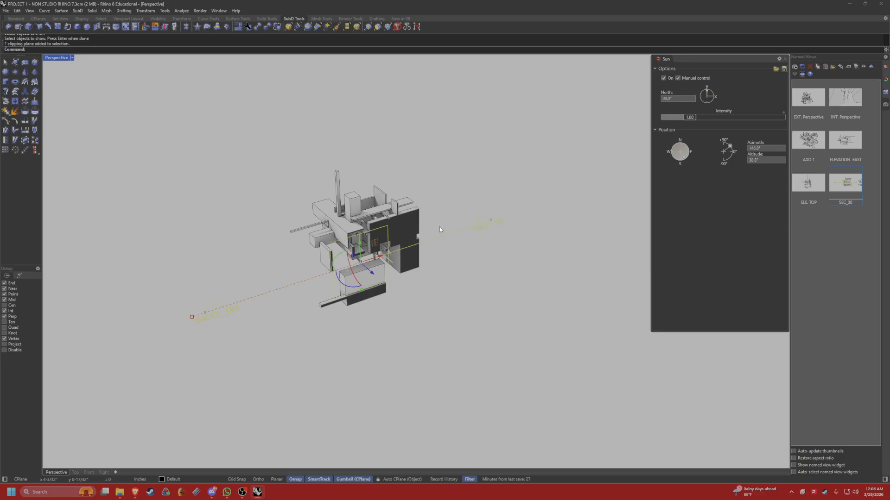
{"action": "right_click_drag", "start_coordinate": [382, 318], "coordinate": [399, 296]}
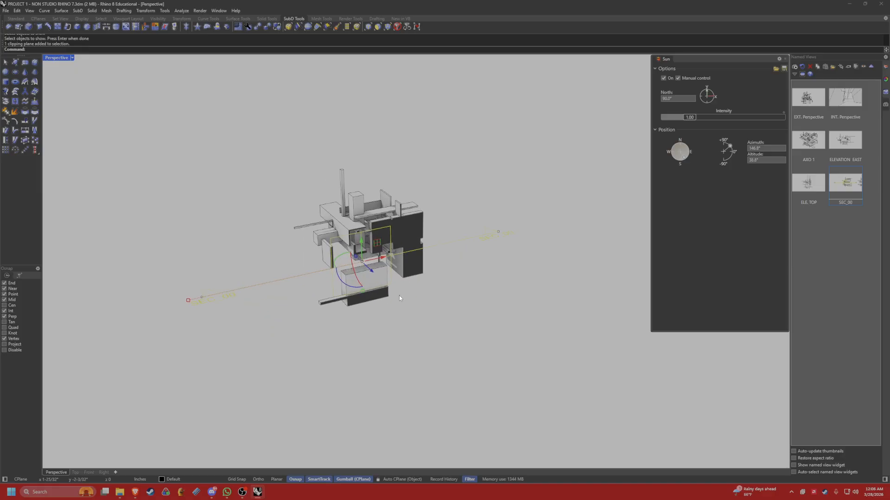
{"action": "left_click", "coordinate": [477, 265]}
{"action": "left_click", "coordinate": [492, 235]}
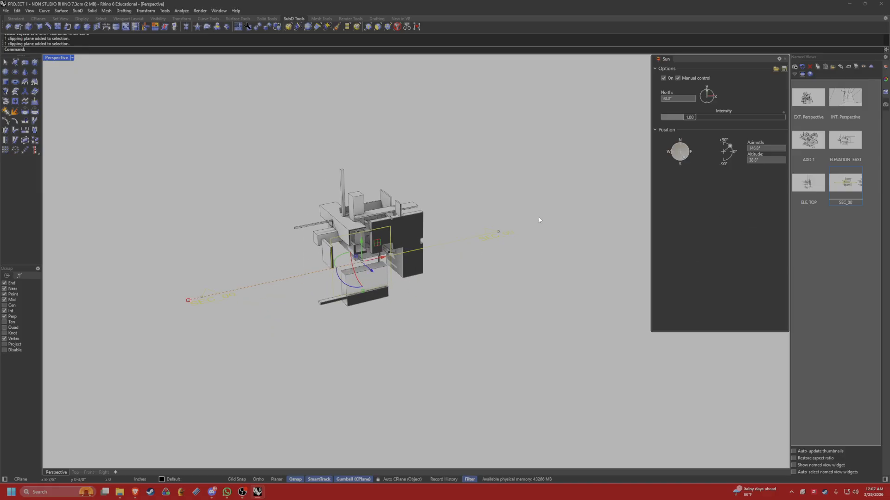
{"action": "left_click", "coordinate": [886, 80]}
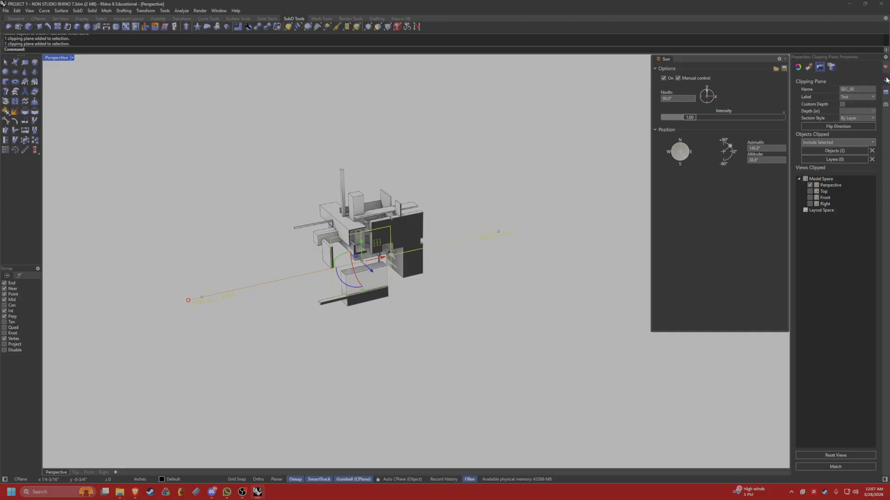
{"action": "left_click", "coordinate": [810, 185]}
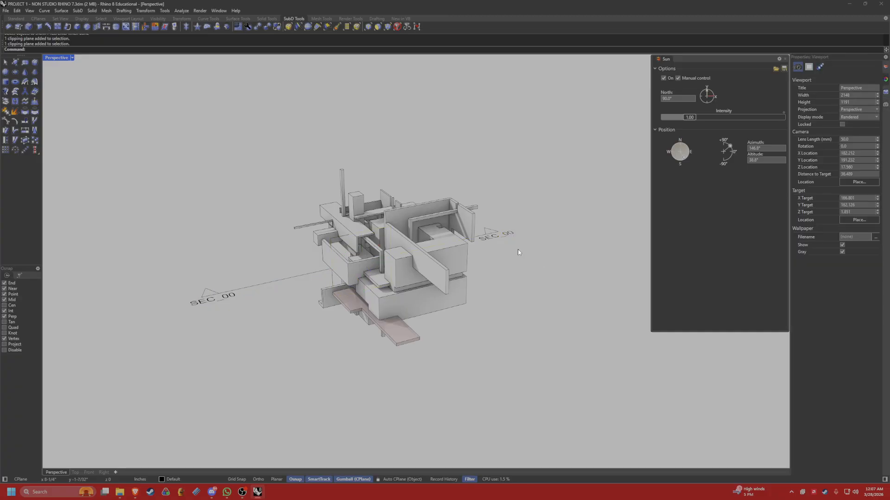
{"action": "key", "text": "ctrl+h"}
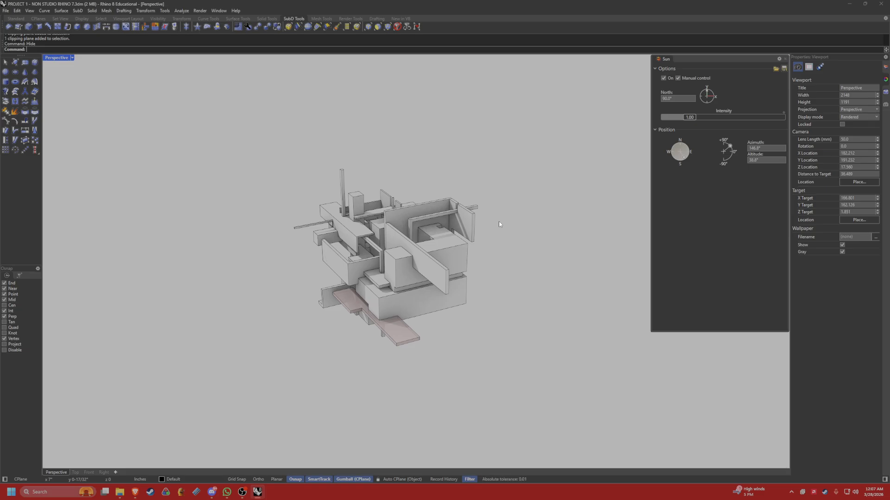
Create a horizontal clipping section through all the model's objects with ClippingSections.
{"action": "type", "text": "Clipping"}
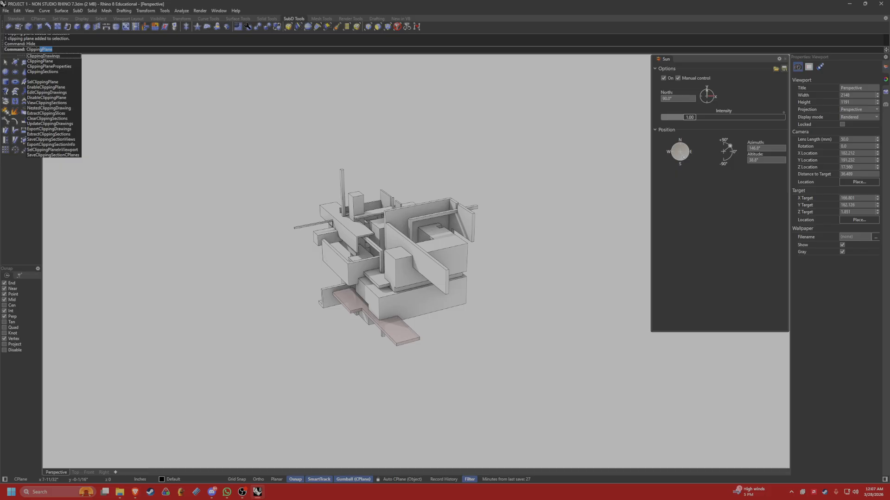
{"action": "type", "text": "Section"}
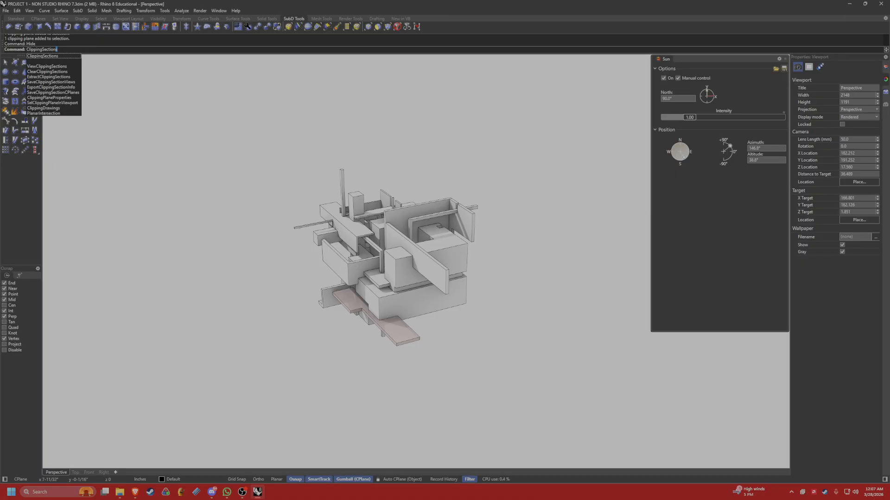
{"action": "key", "text": "Return"}
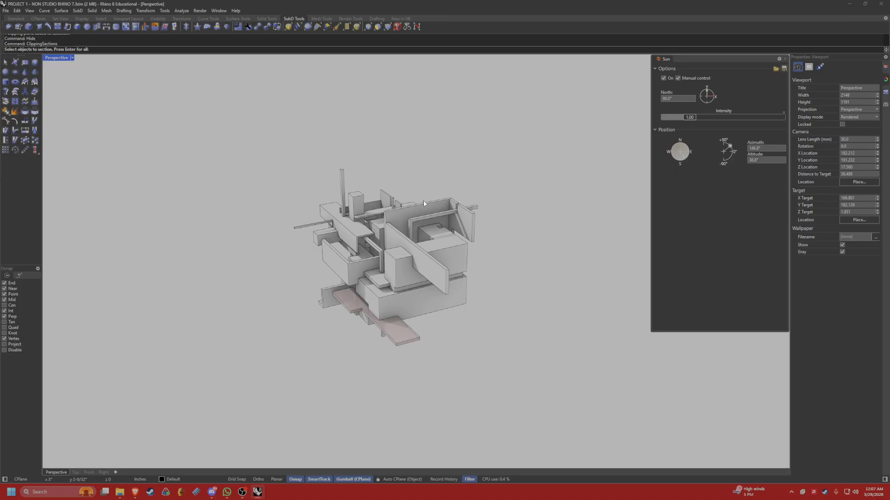
{"action": "key", "text": "Return"}
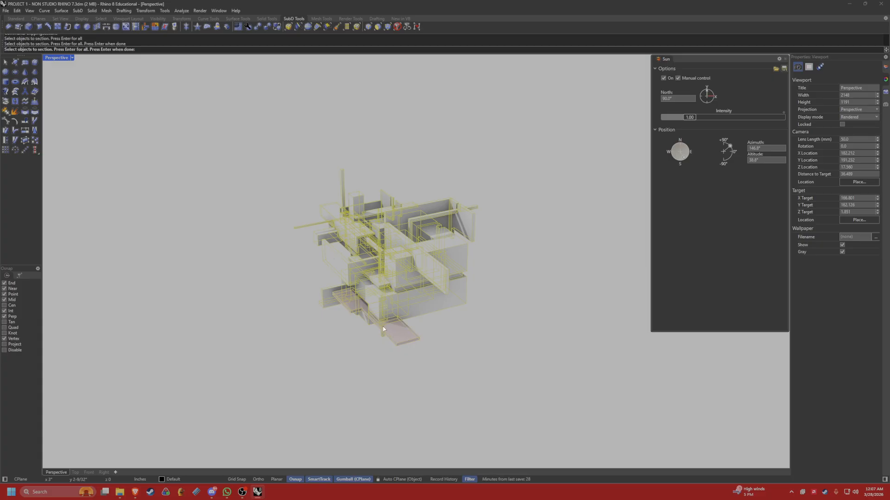
{"action": "key", "text": "Return"}
{"action": "right_click_drag", "start_coordinate": [416, 317], "coordinate": [358, 240]}
{"action": "key", "text": "Return"}
{"action": "left_click", "coordinate": [493, 307]}
Adjust the height of the horizontal clipping plane along its vertical axis and inspect the plan cut from above.
{"action": "left_click_drag", "start_coordinate": [347, 234], "coordinate": [411, 230]}
{"action": "right_click_drag", "start_coordinate": [343, 273], "coordinate": [408, 220]}
{"action": "left_click_drag", "start_coordinate": [414, 218], "coordinate": [414, 246]}
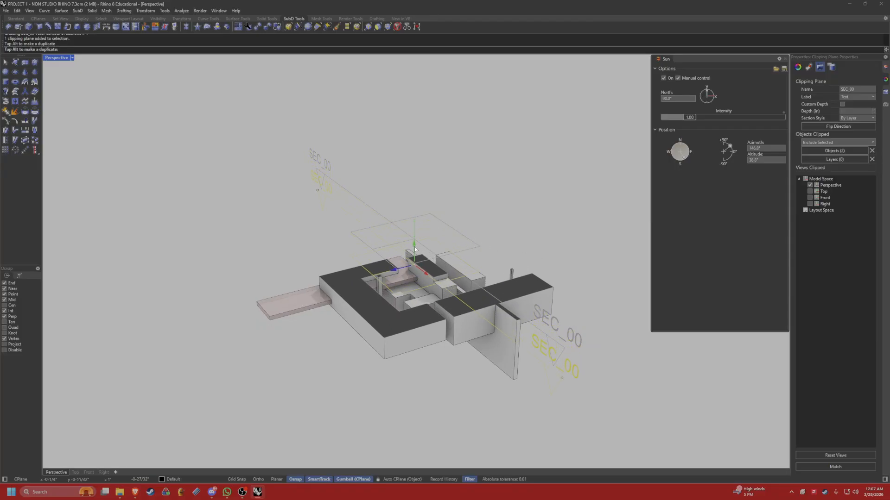
{"action": "right_click_drag", "start_coordinate": [414, 246], "coordinate": [398, 254]}
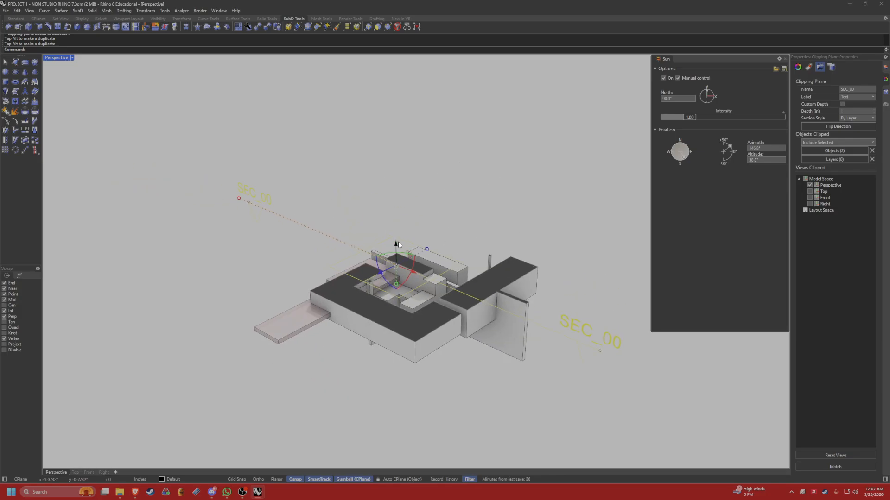
{"action": "mouse_move", "coordinate": [398, 253]}
{"action": "left_mouse_down"}
{"action": "mouse_move", "coordinate": [400, 235]}
{"action": "mouse_move", "coordinate": [397, 244]}
{"action": "left_mouse_up"}
{"action": "right_click_drag", "start_coordinate": [397, 245], "coordinate": [539, 320]}
{"action": "left_click", "coordinate": [539, 316]}
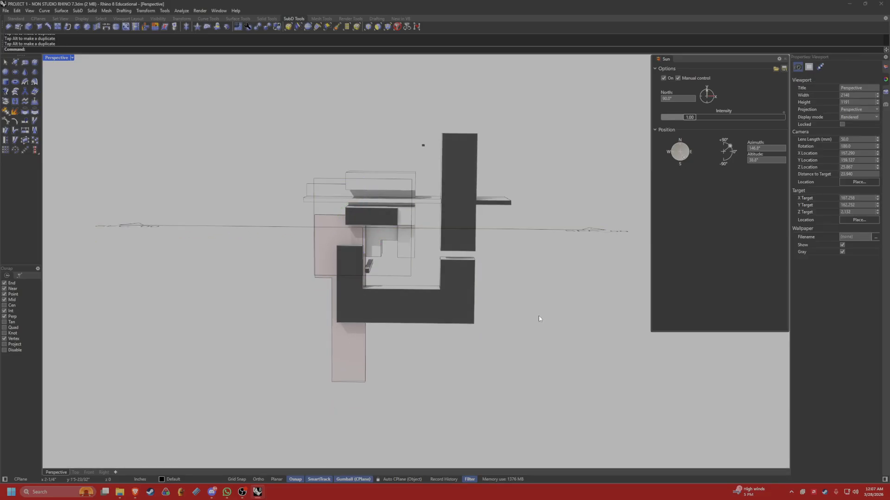
Rename the horizontal clipping plane as SEC_01.
{"action": "left_click", "coordinate": [886, 105]}
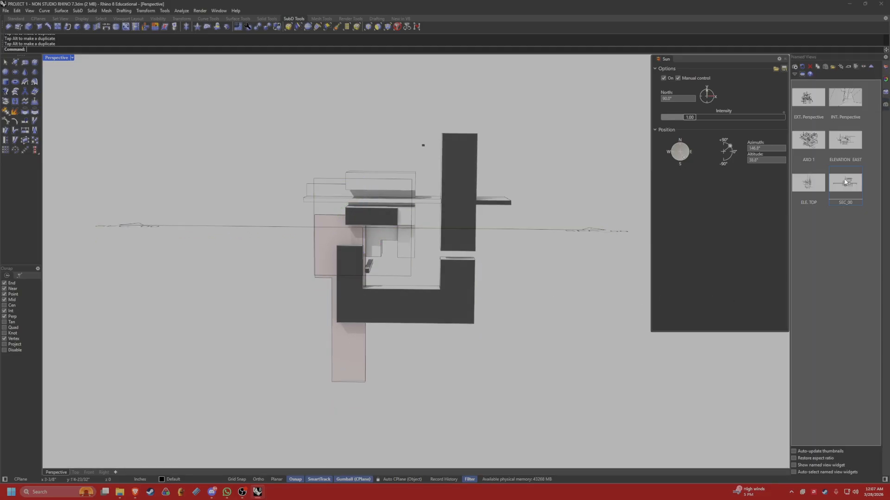
{"action": "left_click", "coordinate": [826, 218]}
{"action": "right_click_drag", "start_coordinate": [538, 257], "coordinate": [548, 208]}
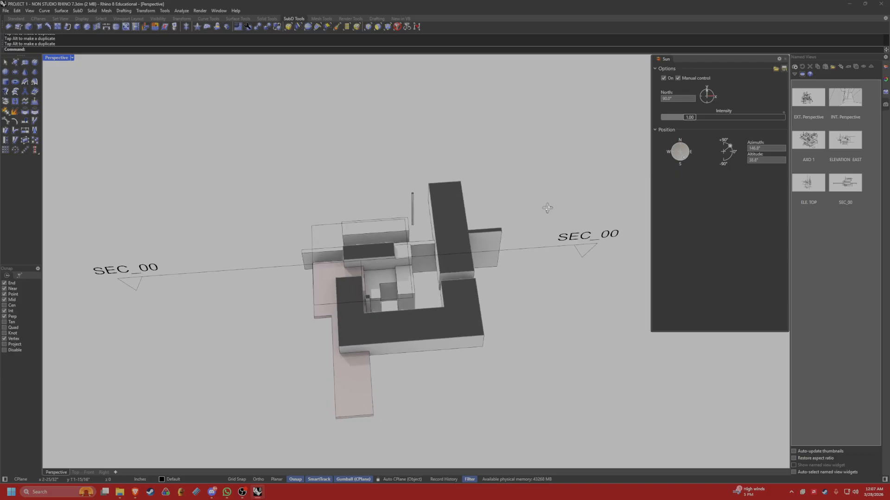
{"action": "right_click_drag", "start_coordinate": [635, 261], "coordinate": [587, 249], "text": "shift"}
{"action": "left_click", "coordinate": [552, 227]}
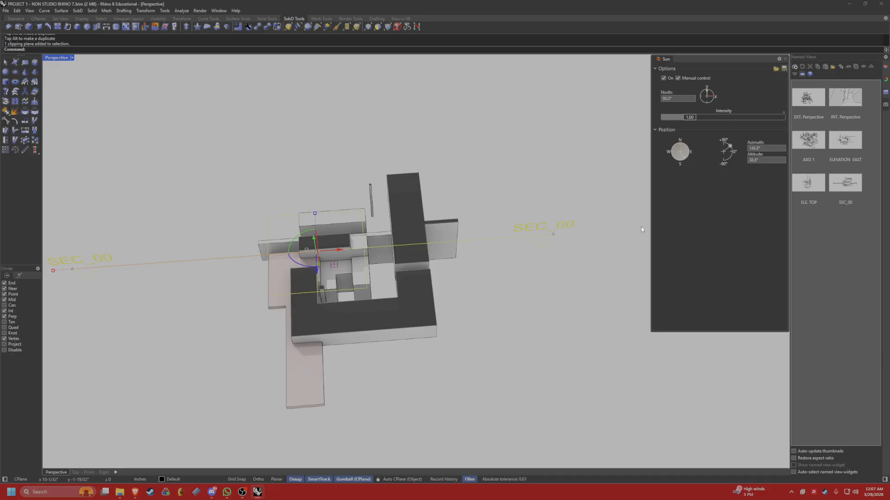
{"action": "left_click", "coordinate": [505, 273]}
{"action": "left_click", "coordinate": [547, 235]}
{"action": "left_click", "coordinate": [886, 79]}
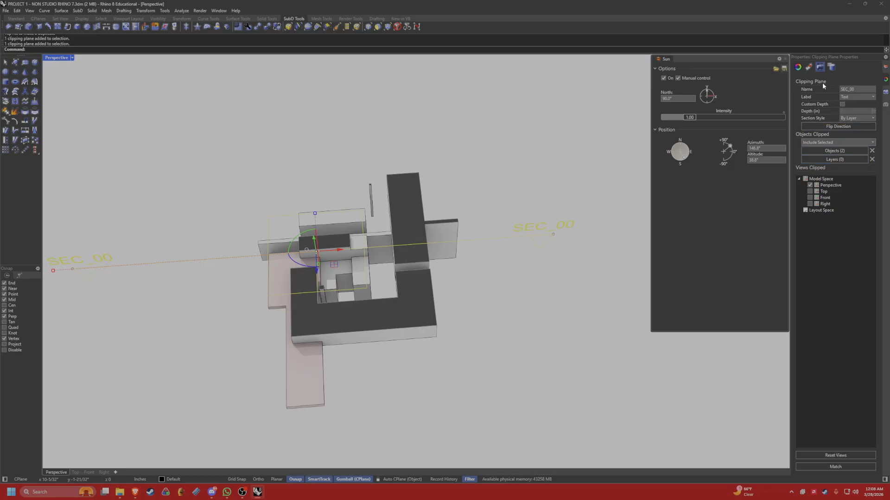
{"action": "key", "text": "BackSpace"}
{"action": "type", "text": "1"}
{"action": "left_click", "coordinate": [596, 227]}
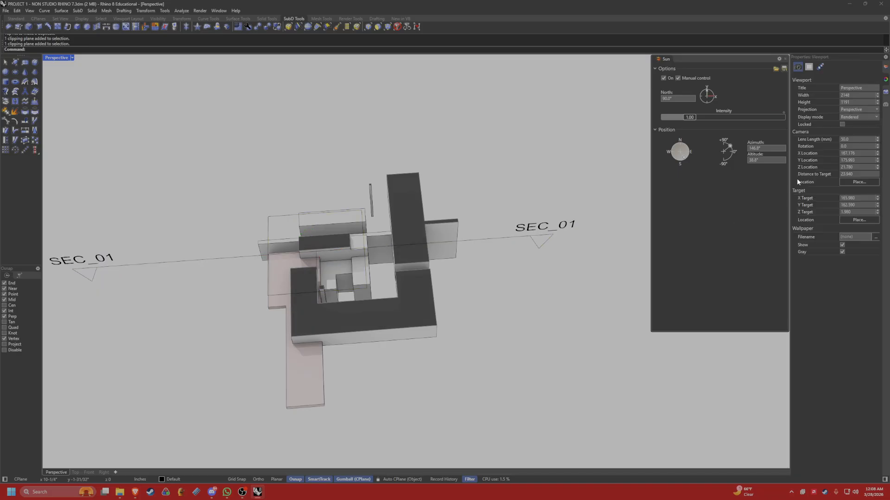
Bring back the hidden vertical SEC_00 clipping plane with ShowSelected.
{"action": "left_click", "coordinate": [884, 103]}
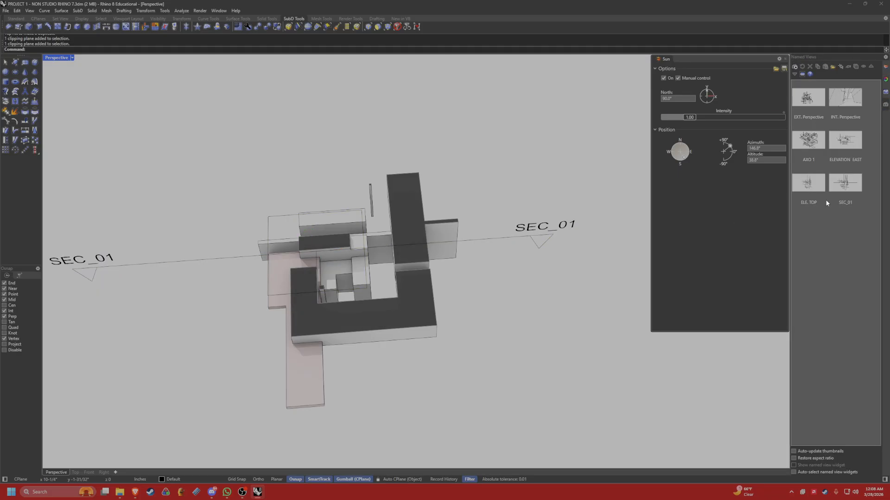
{"action": "left_click", "coordinate": [838, 192]}
{"action": "type", "text": "Show"}
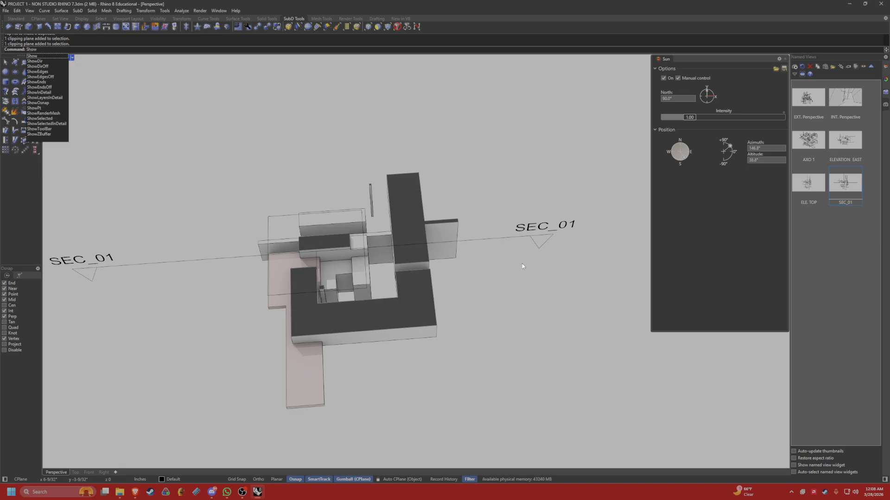
{"action": "type", "text": "Selected"}
{"action": "key", "text": "Return"}
{"action": "left_click_drag", "start_coordinate": [512, 256], "coordinate": [472, 190]}
{"action": "key", "text": "Return"}
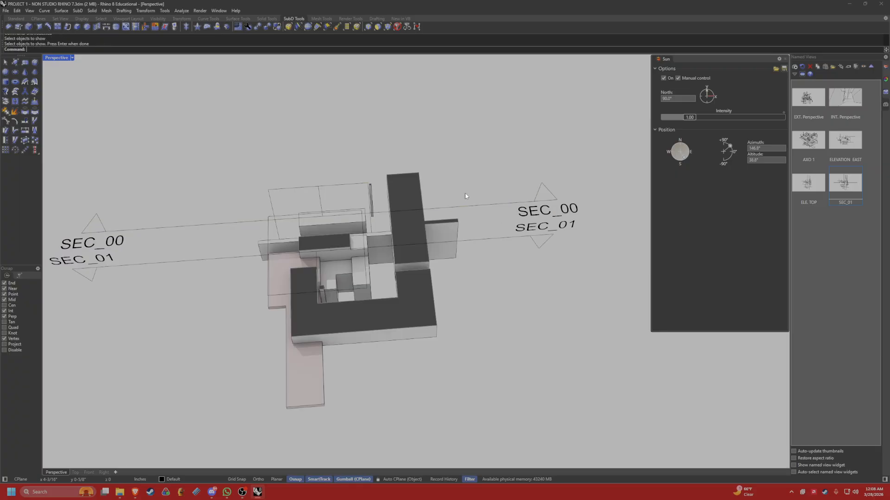
Turn on the vertical SEC_00 clipping plane's clipping in the Perspective view.
{"action": "right_click_drag", "start_coordinate": [536, 276], "coordinate": [577, 262]}
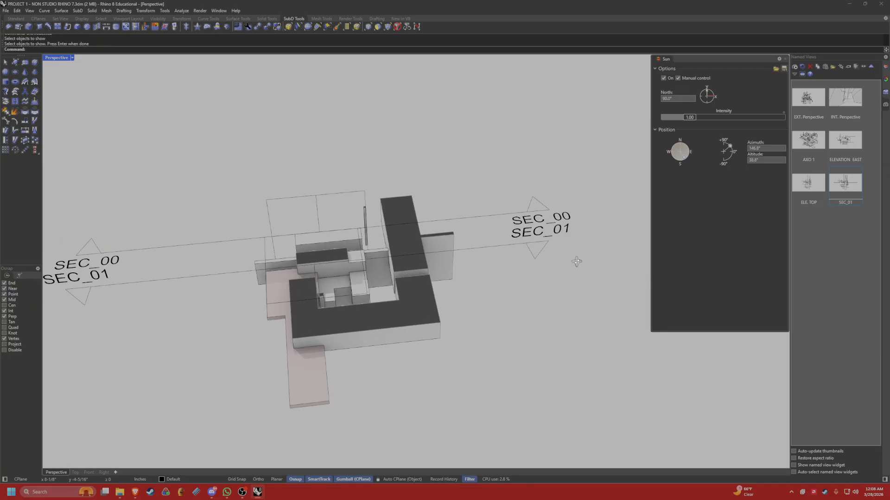
{"action": "left_click", "coordinate": [548, 207]}
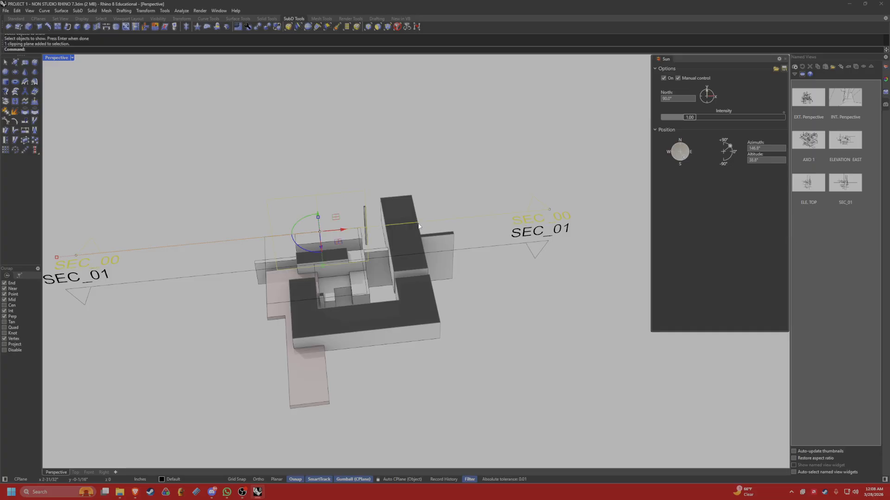
{"action": "right_click_drag", "start_coordinate": [418, 226], "coordinate": [523, 232]}
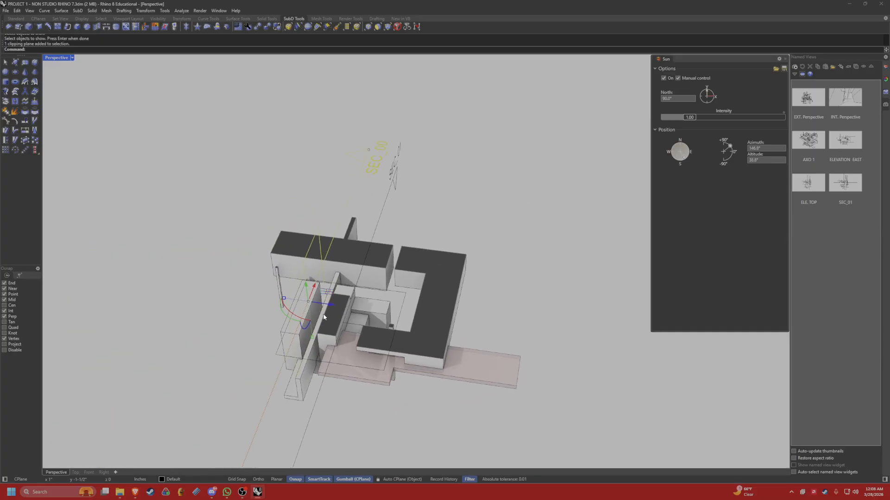
{"action": "left_click", "coordinate": [885, 80]}
{"action": "left_click", "coordinate": [811, 186]}
{"action": "left_click", "coordinate": [541, 193]}
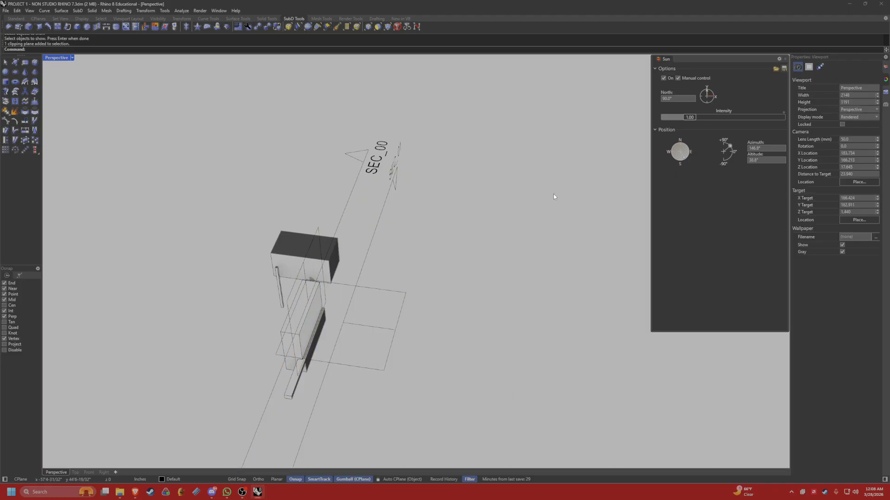
Delete the vertical SEC_00 clipping plane, keeping the horizontal SEC_01 plane.
{"action": "left_click", "coordinate": [885, 104]}
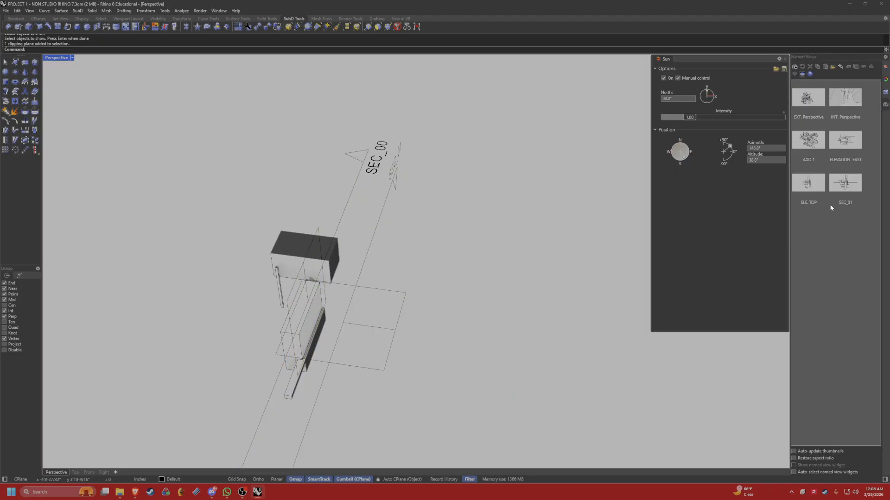
{"action": "left_click", "coordinate": [838, 197]}
{"action": "right_click_drag", "start_coordinate": [625, 200], "coordinate": [515, 166]}
{"action": "right_click_drag", "start_coordinate": [445, 208], "coordinate": [466, 195]}
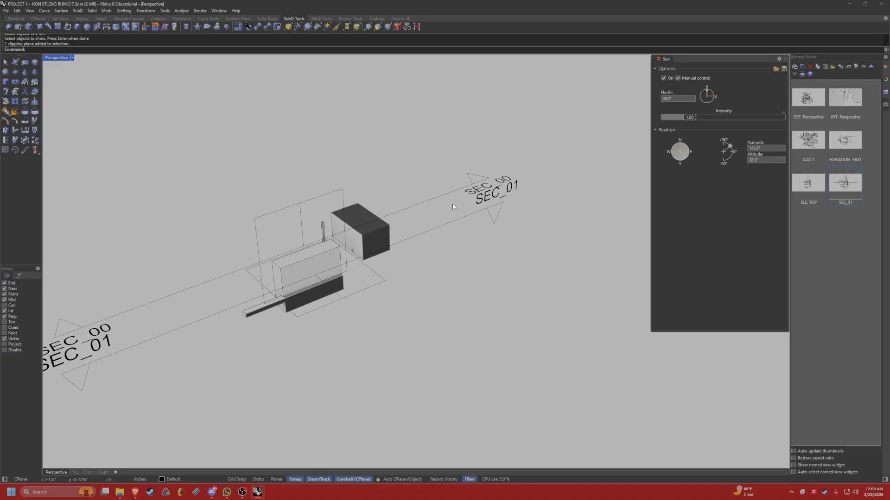
{"action": "left_click", "coordinate": [469, 190]}
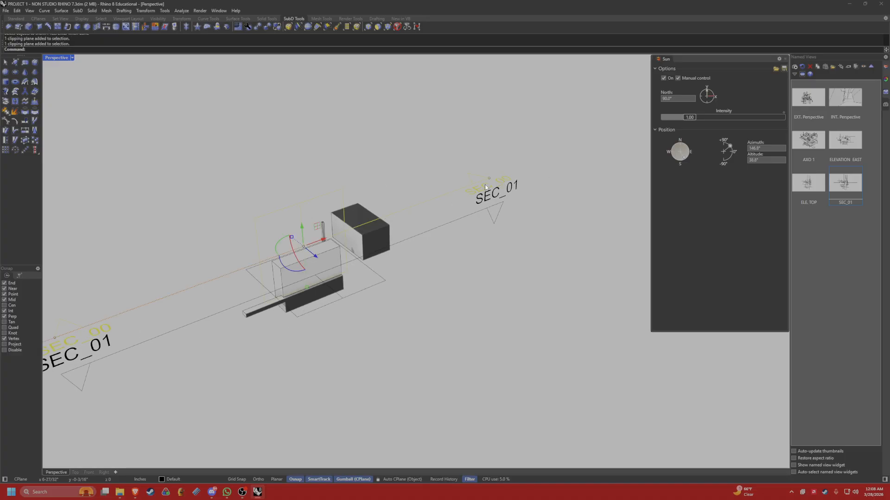
{"action": "key", "text": "Delete"}
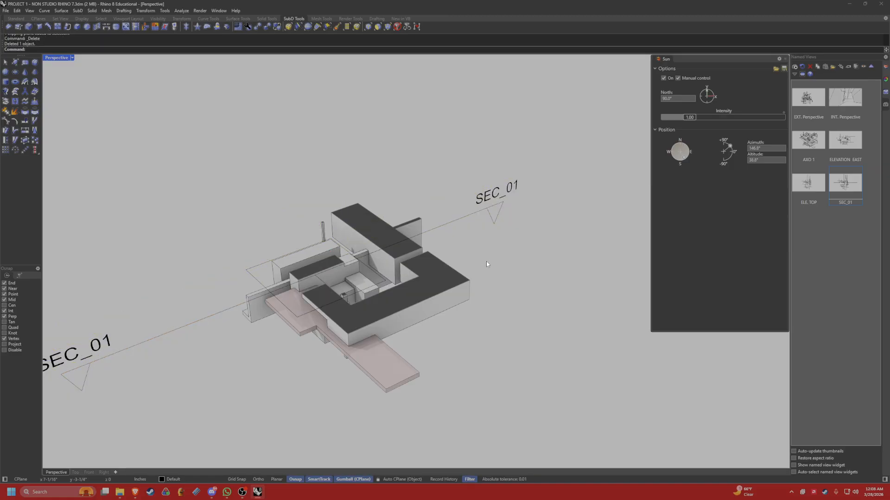
Restore the SEC_01 named view, hide its clipping plane and frame the plan cut for capture.
{"action": "right_click_drag", "start_coordinate": [486, 261], "coordinate": [409, 246]}
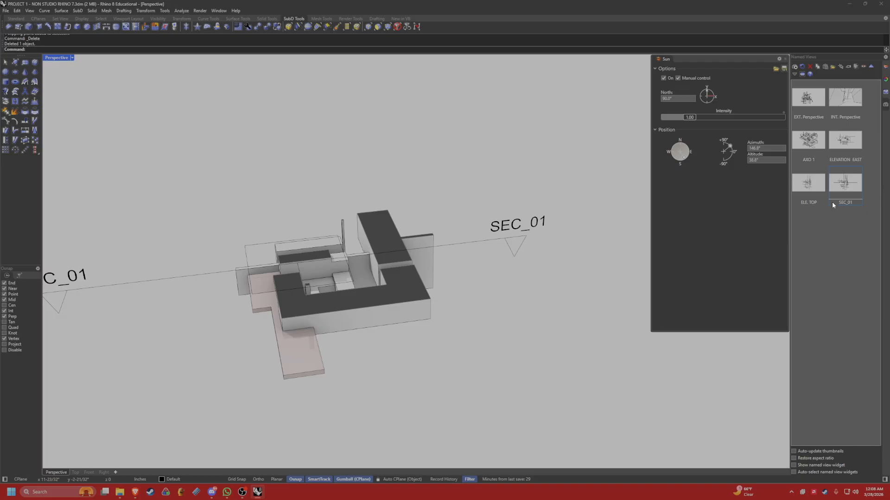
{"action": "left_click", "coordinate": [473, 244]}
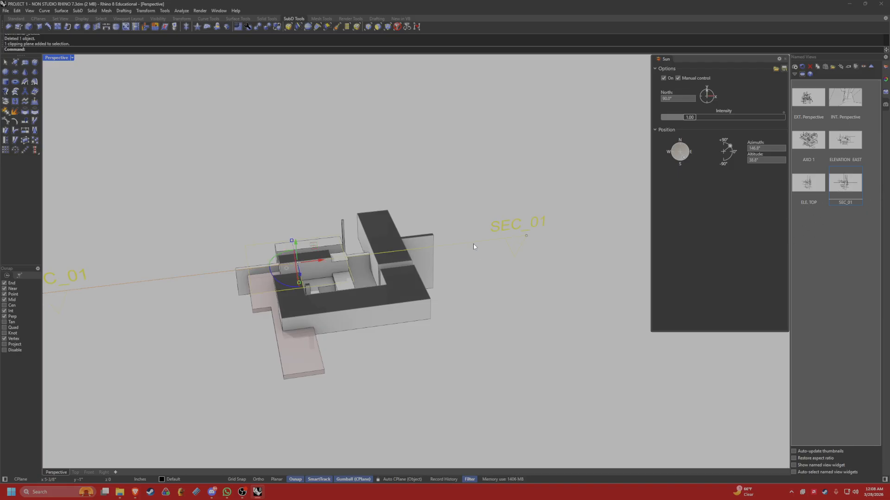
{"action": "key", "text": "Escape"}
{"action": "double_click", "coordinate": [855, 182]}
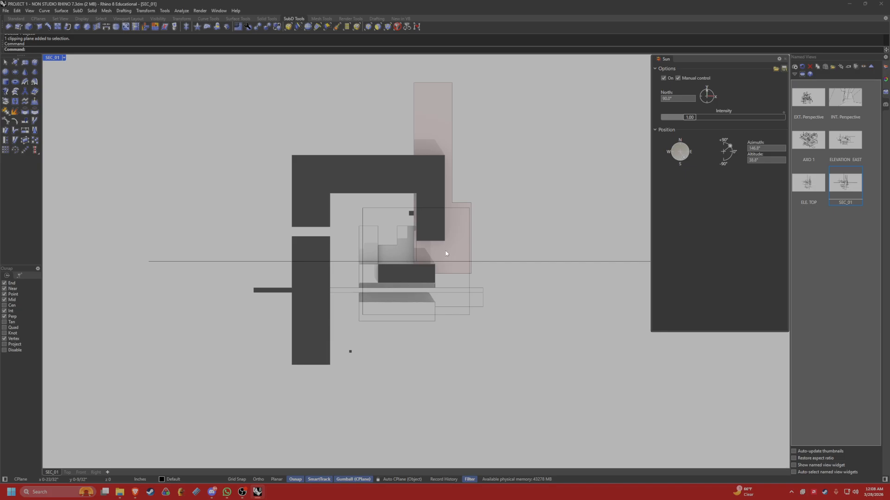
{"action": "left_click_drag", "start_coordinate": [536, 277], "coordinate": [475, 245]}
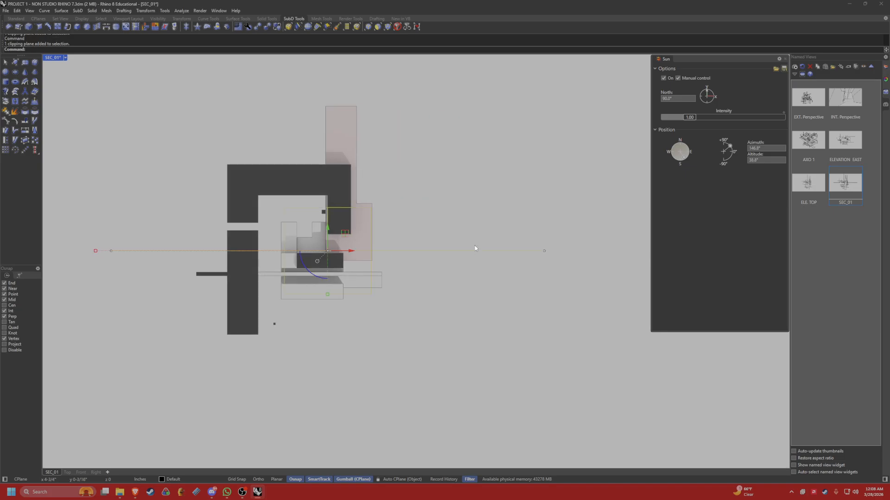
{"action": "key", "text": "ctrl+h"}
{"action": "scroll", "coordinate": [405, 205], "scroll_direction": "up", "scroll_amount": 3}
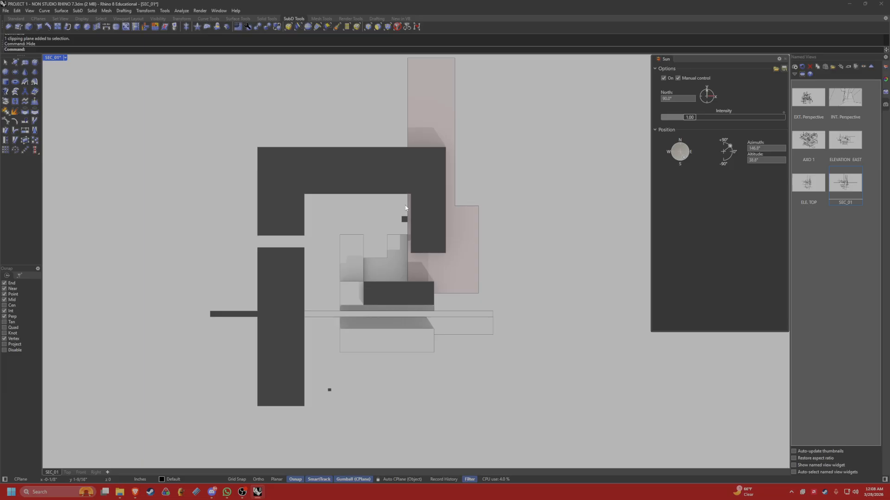
{"action": "right_click_drag", "start_coordinate": [405, 205], "coordinate": [431, 221]}
{"action": "scroll", "coordinate": [438, 209], "scroll_direction": "down", "scroll_amount": 2}
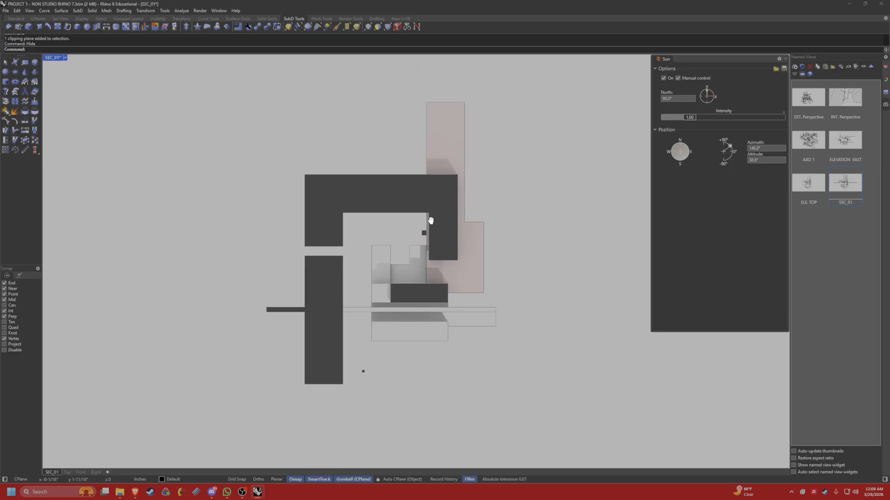
{"action": "type", "text": "ViewCaptureToFile"}
{"action": "key", "text": "Return"}
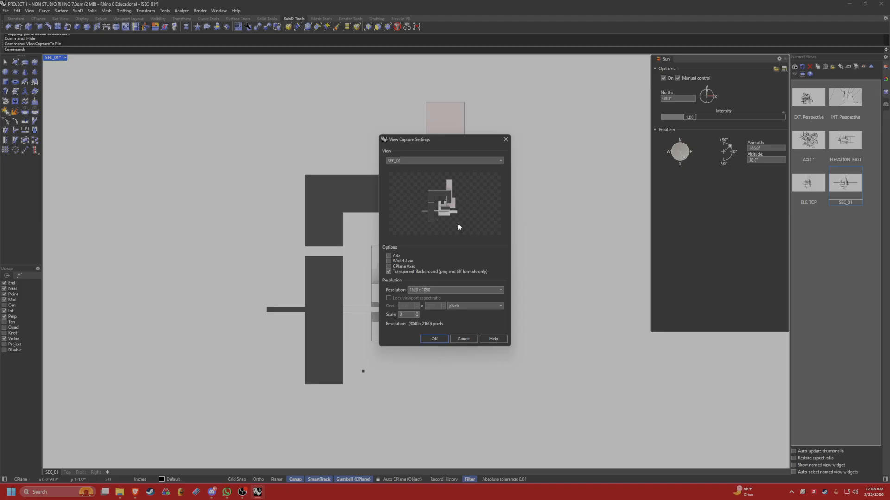
{"action": "key", "text": "Escape"}
Change the sun position to an azimuth of about 75° and an altitude of about 41°.
{"action": "left_click_drag", "start_coordinate": [680, 153], "coordinate": [671, 170]}
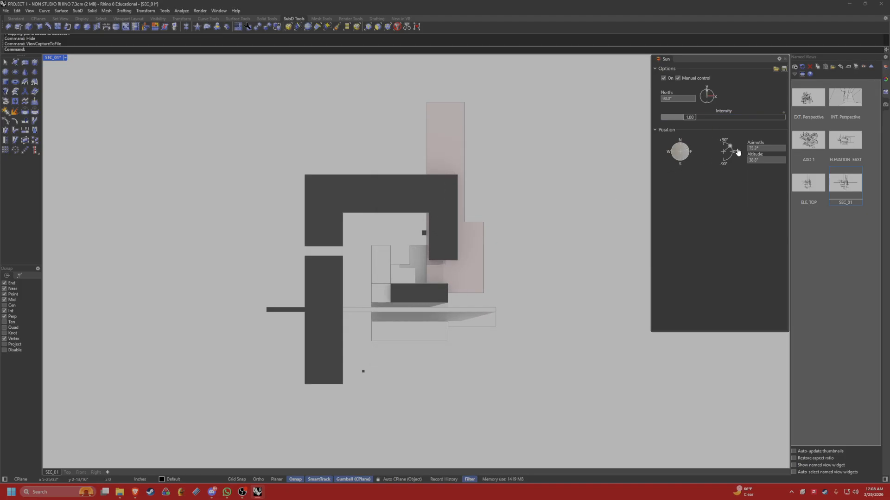
{"action": "left_click_drag", "start_coordinate": [735, 150], "coordinate": [730, 146]}
Capture the SEC_01 view to file at 3840 x 2160 pixels with a transparent background, saved as SECTIOn 2.png.
{"action": "key", "text": "Return"}
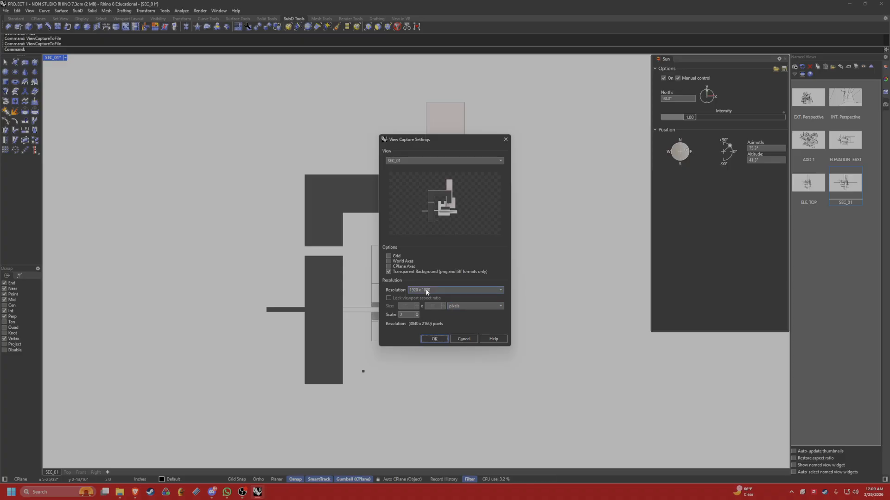
{"action": "left_click", "coordinate": [435, 338]}
{"action": "left_click", "coordinate": [533, 192]}
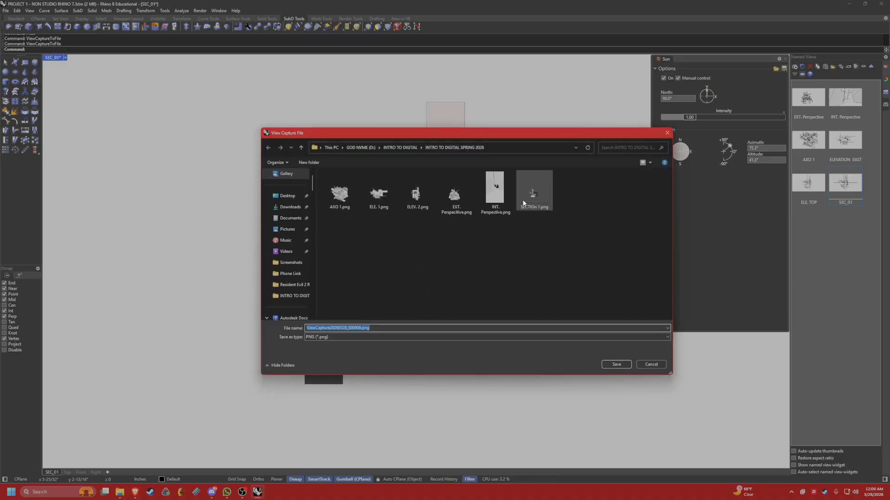
{"action": "left_click", "coordinate": [324, 328]}
{"action": "key", "text": "Delete"}
{"action": "type", "text": "w"}
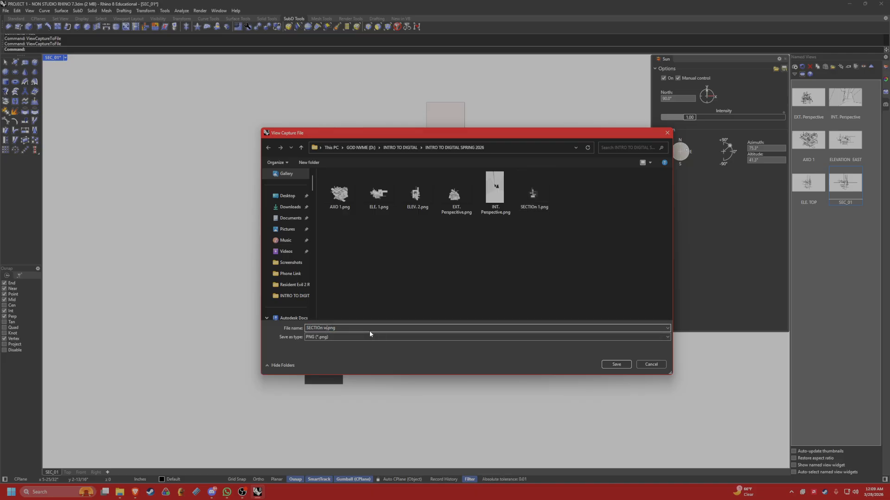
{"action": "key", "text": "BackSpace"}
{"action": "type", "text": "\\2"}
{"action": "key", "text": "Return"}
{"action": "key", "text": "Return"}
{"action": "key", "text": "Home"}
{"action": "key", "text": "BackSpace"}
{"action": "type", "text": "2"}
{"action": "key", "text": "Delete"}
{"action": "key", "text": "Delete"}
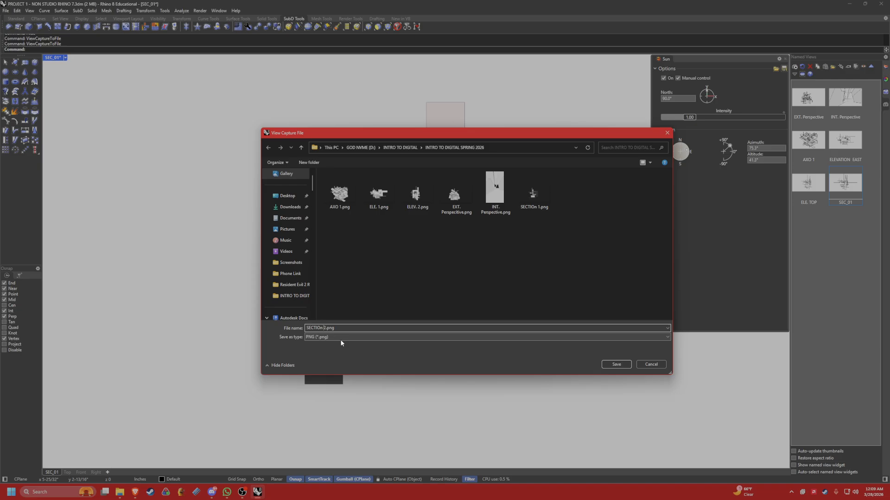
{"action": "left_click", "coordinate": [616, 364]}
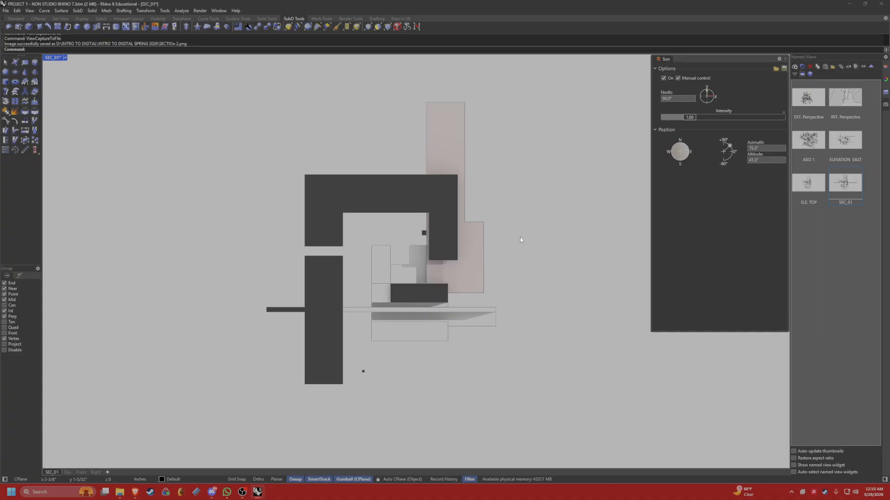
Review the saved elevation, axonometric, interior and exterior perspective and top views by restoring each named view in turn.
{"action": "left_click", "coordinate": [827, 145]}
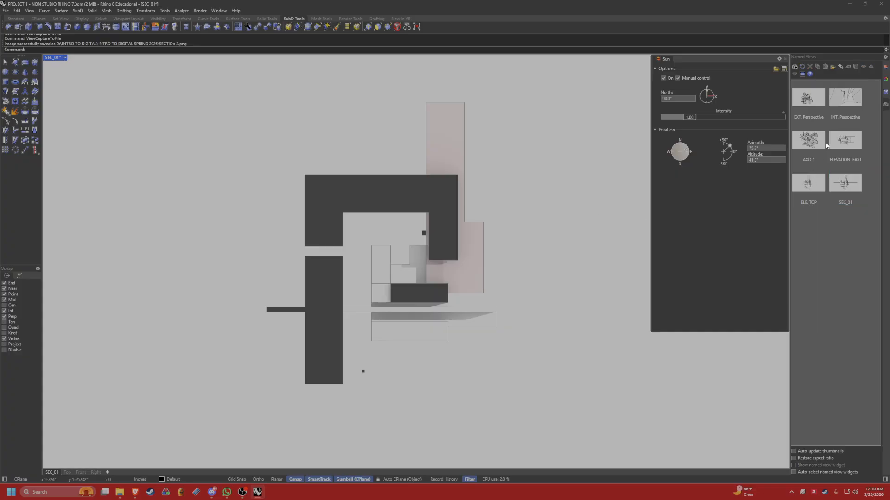
{"action": "left_click", "coordinate": [840, 148]}
{"action": "double_click", "coordinate": [846, 147]}
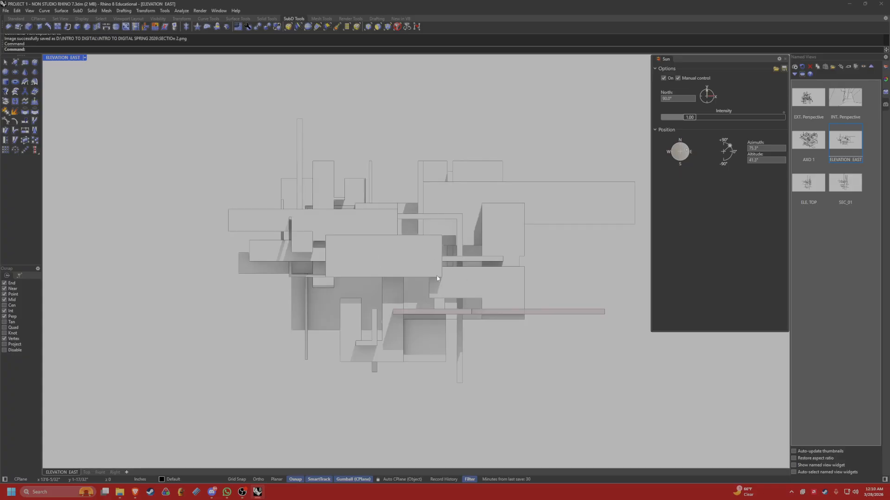
{"action": "left_click", "coordinate": [85, 57]}
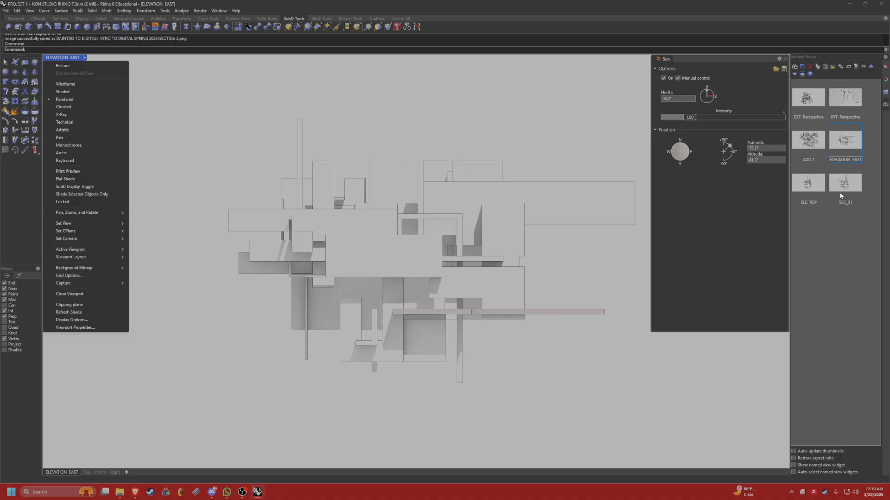
{"action": "double_click", "coordinate": [813, 140]}
{"action": "double_click", "coordinate": [844, 103]}
{"action": "double_click", "coordinate": [816, 109]}
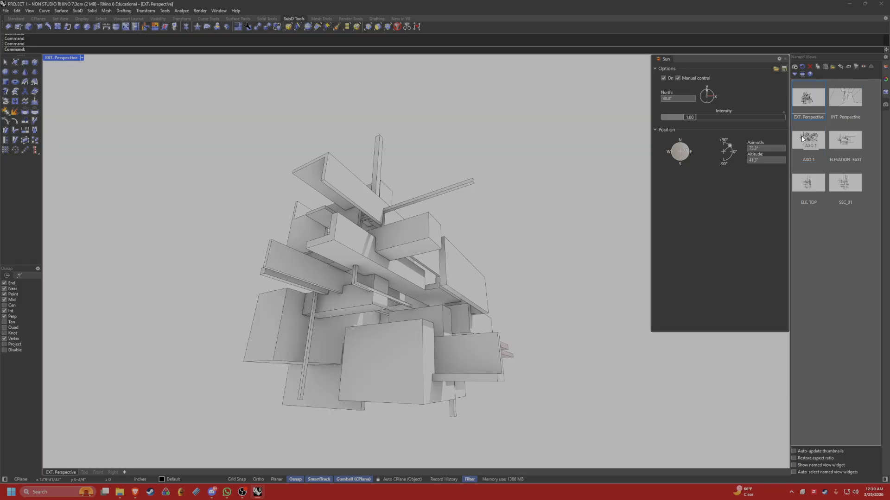
{"action": "double_click", "coordinate": [802, 138]}
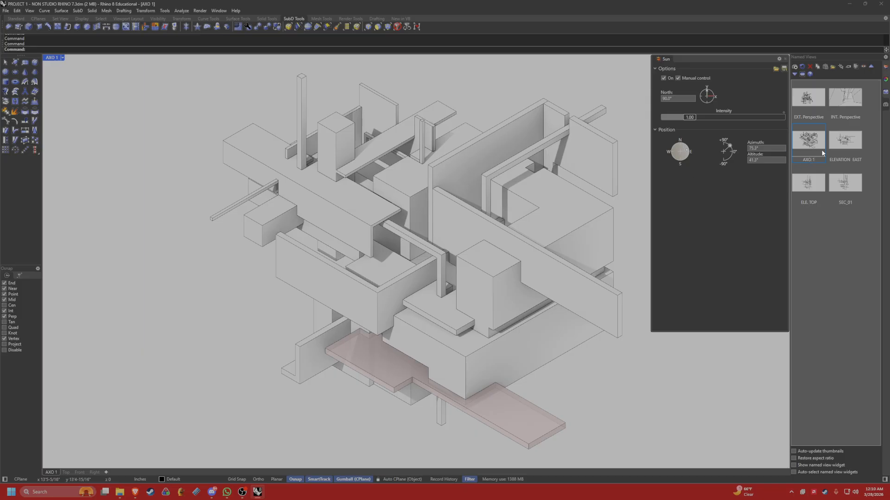
{"action": "double_click", "coordinate": [845, 140]}
{"action": "double_click", "coordinate": [843, 190]}
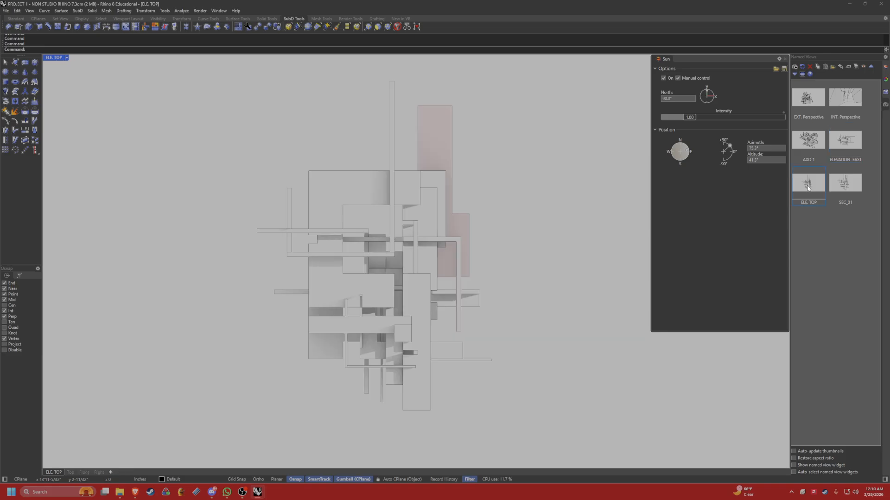
Restore the ELEVATION EAST and SEC_01 named views in turn to review them.
{"action": "double_click", "coordinate": [837, 141]}
{"action": "double_click", "coordinate": [819, 186]}
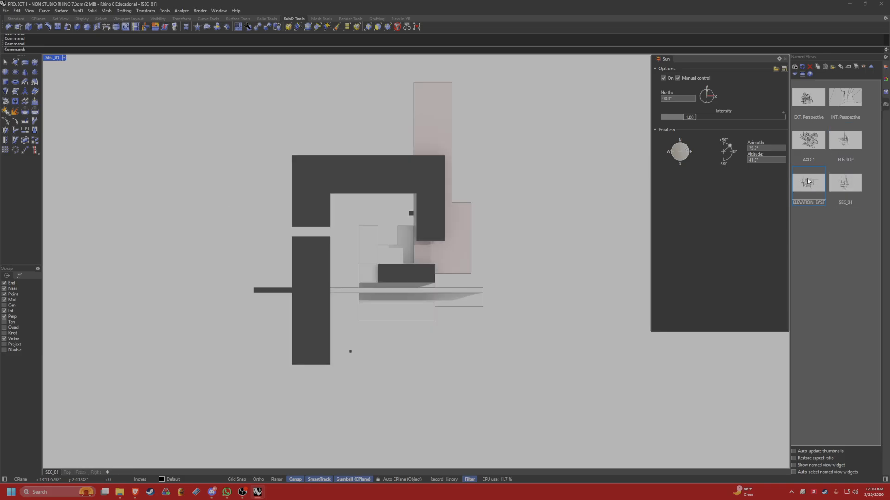
{"action": "left_click", "coordinate": [843, 188]}
{"action": "left_click", "coordinate": [814, 238]}
{"action": "left_click", "coordinate": [847, 187]}
{"action": "left_click", "coordinate": [826, 252]}
Launch Bluebeam Revu.
{"action": "key", "text": "super"}
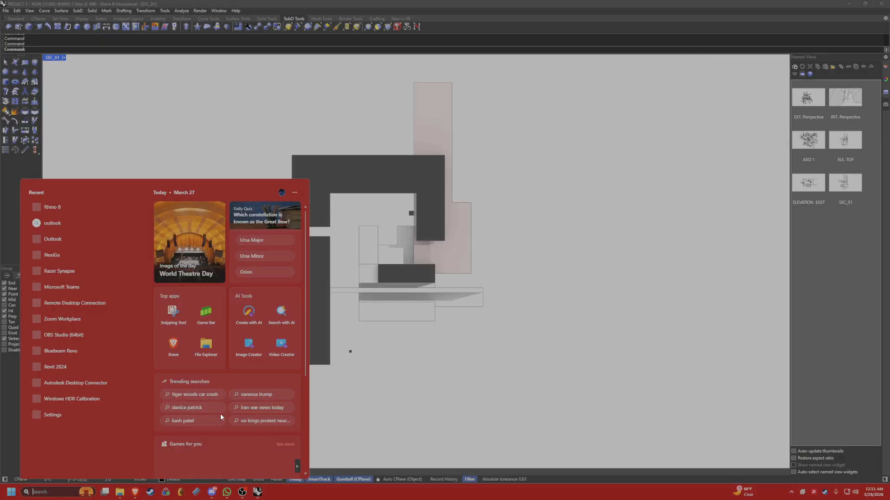
{"action": "type", "text": "blue"}
{"action": "key", "text": "Return"}
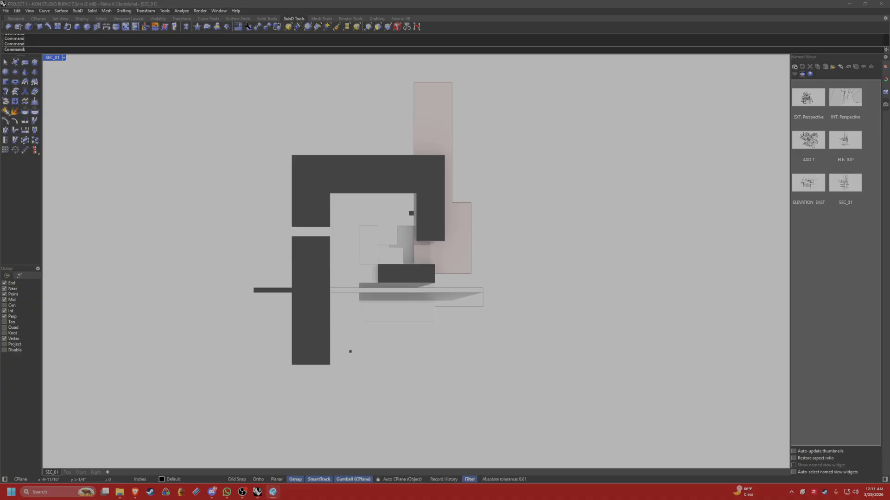
Create a new one-page blank portrait PDF from the ARCH_C (18.00 x 24.00 inches) template.
{"action": "left_click_drag", "start_coordinate": [0, 153], "coordinate": [379, 128]}
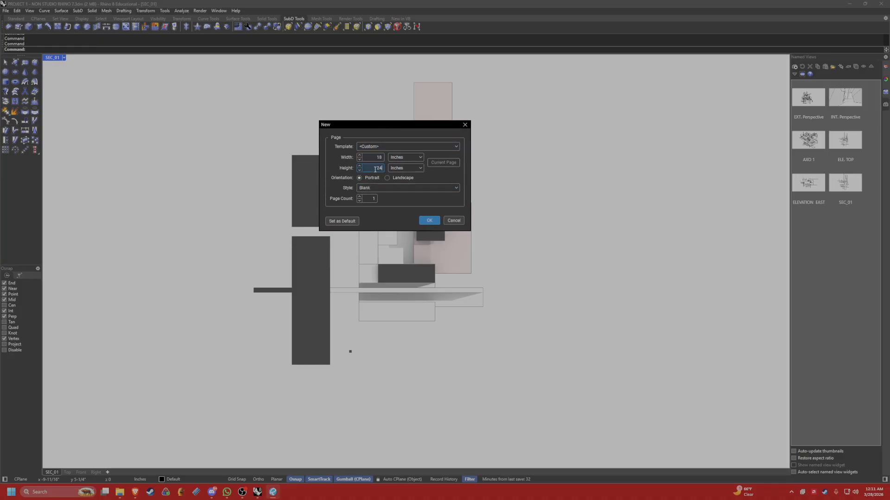
{"action": "left_click", "coordinate": [385, 147]}
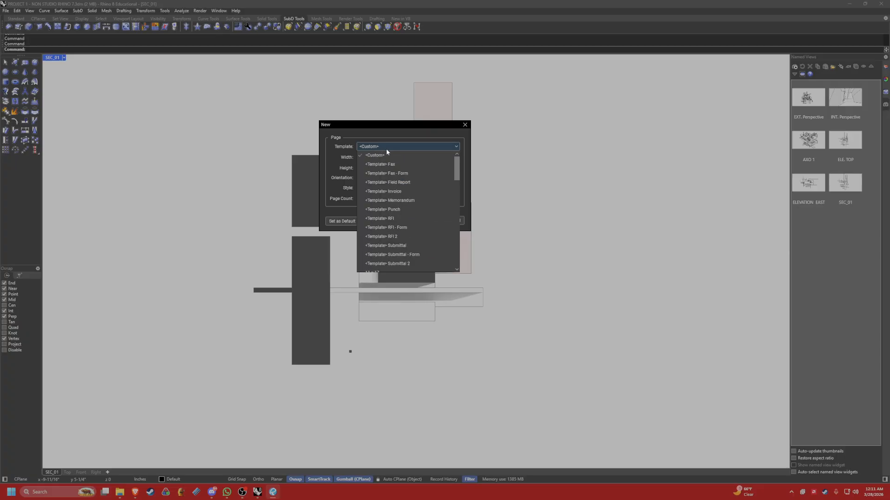
{"action": "scroll", "coordinate": [397, 227], "scroll_direction": "down", "scroll_amount": 3}
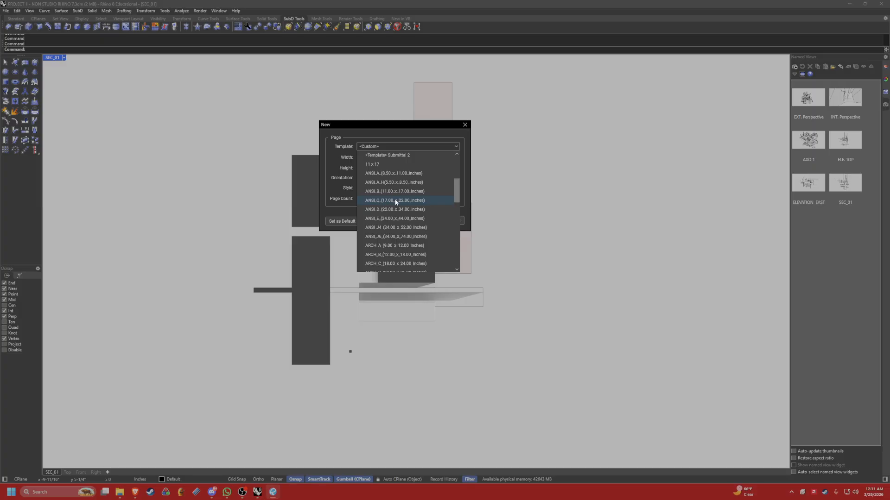
{"action": "scroll", "coordinate": [396, 203], "scroll_direction": "down", "scroll_amount": 4}
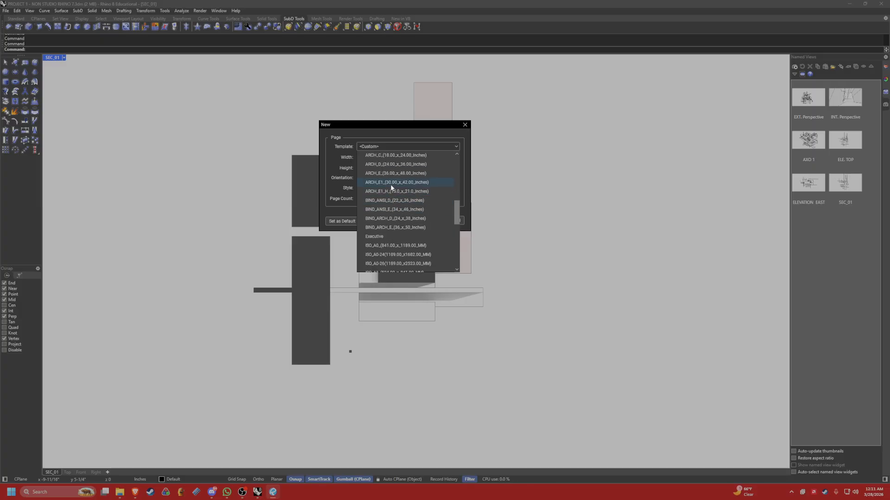
{"action": "scroll", "coordinate": [378, 181], "scroll_direction": "up", "scroll_amount": 1}
{"action": "left_click", "coordinate": [390, 182]}
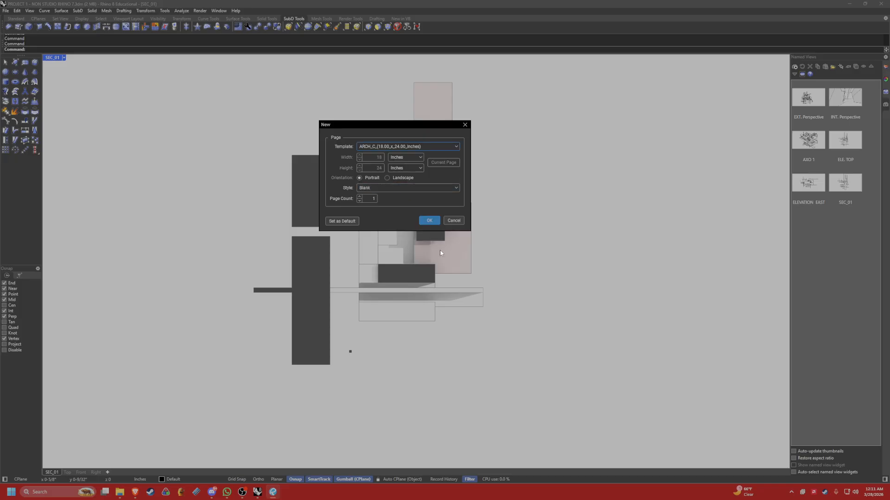
{"action": "left_click", "coordinate": [378, 188]}
{"action": "left_click", "coordinate": [379, 190]}
{"action": "left_click", "coordinate": [423, 221]}
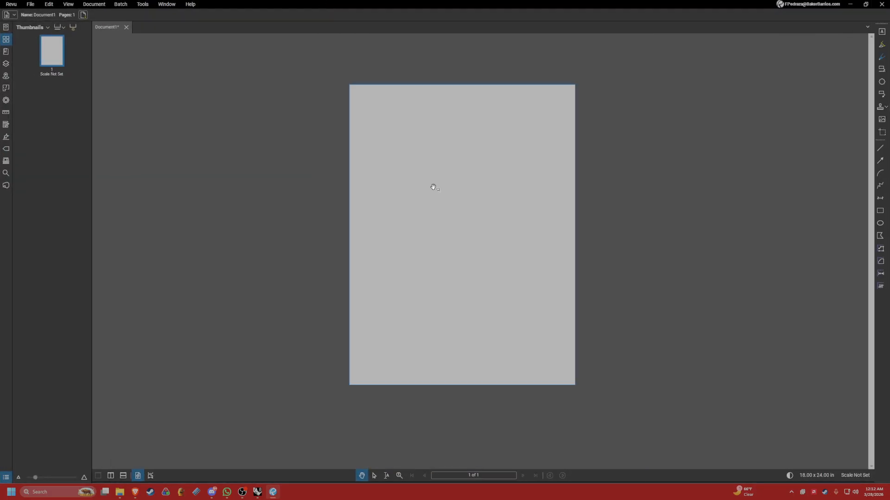
Switch to File Explorer and delete lghub_installer.exe from the INTRO TO DIGITAL SPRING 2026 folder.
{"action": "scroll", "coordinate": [417, 198], "scroll_direction": "up", "scroll_amount": 1}
{"action": "middle_click_drag", "start_coordinate": [478, 188], "coordinate": [429, 183]}
{"action": "left_click", "coordinate": [119, 492]}
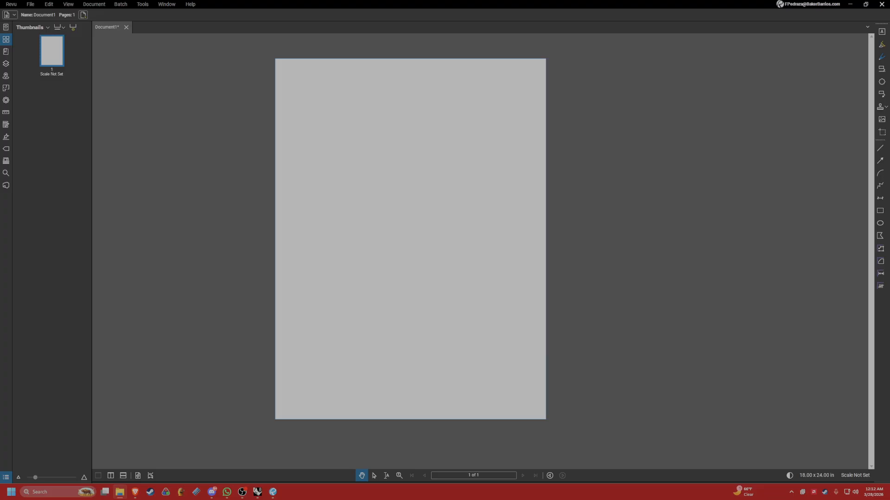
{"action": "left_click_drag", "start_coordinate": [0, 178], "coordinate": [307, 112]}
{"action": "left_click", "coordinate": [456, 170]}
{"action": "key", "text": "Delete"}
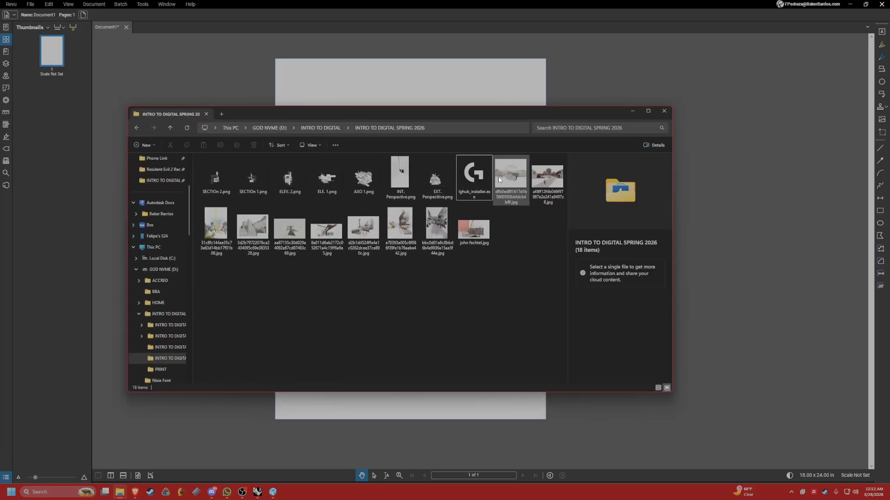
{"action": "left_click", "coordinate": [461, 179]}
{"action": "key", "text": "Delete"}
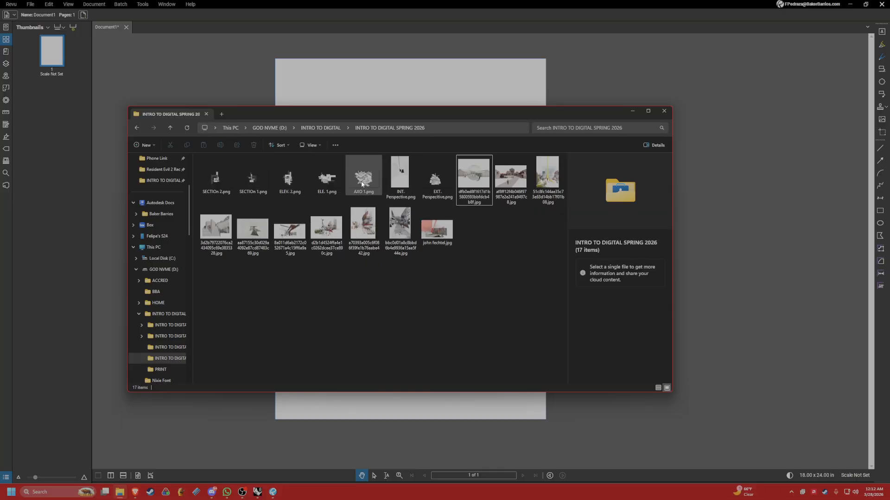
Select the seven exported view PNGs and move the File Explorer window aside to uncover the blank page.
{"action": "left_click", "coordinate": [424, 181]}
{"action": "left_click", "coordinate": [216, 176], "text": "shift"}
{"action": "left_click_drag", "start_coordinate": [407, 116], "coordinate": [723, 108]}
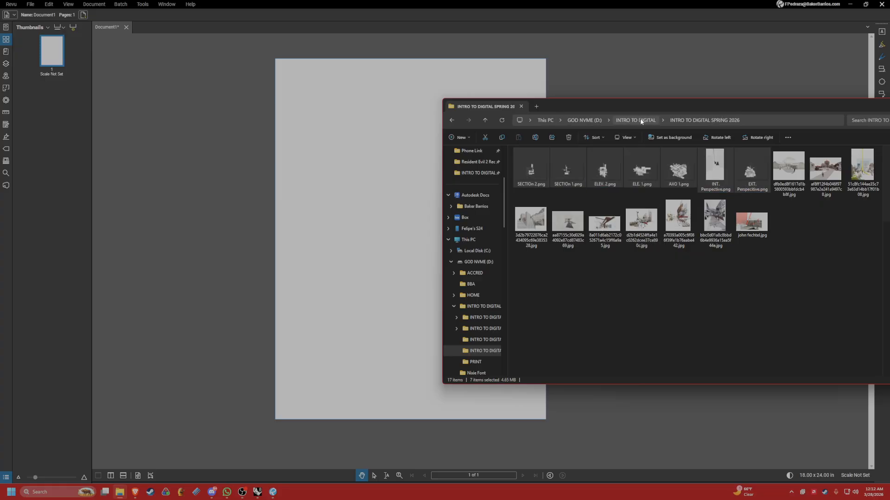
{"action": "left_click_drag", "start_coordinate": [594, 107], "coordinate": [664, 105]}
Try to place SECTIOn 2.png on the blank page from File Explorer, and discard the separate document without saving.
{"action": "left_click", "coordinate": [599, 172]}
{"action": "left_click_drag", "start_coordinate": [598, 173], "coordinate": [361, 165]}
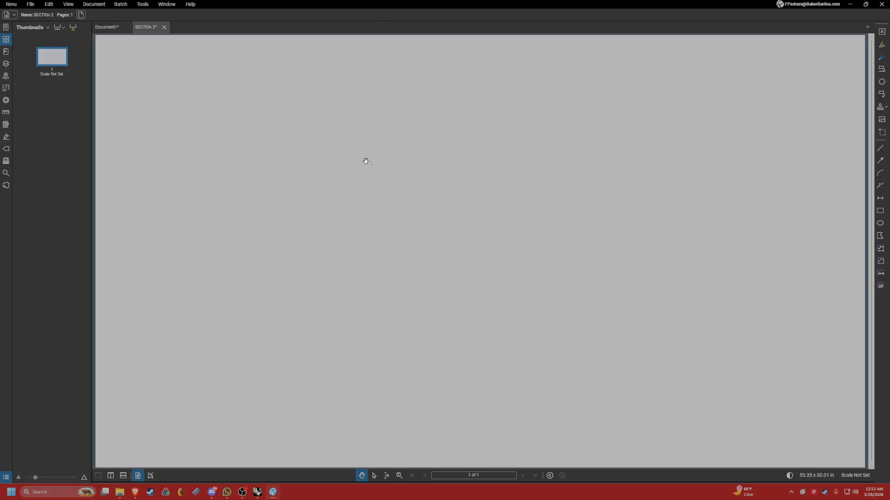
{"action": "left_click", "coordinate": [110, 31]}
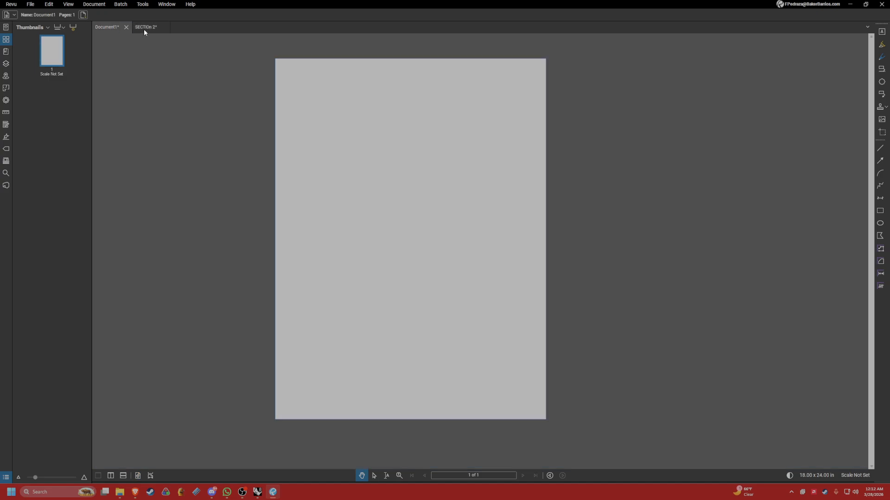
{"action": "left_click", "coordinate": [143, 28]}
{"action": "left_click", "coordinate": [164, 28]}
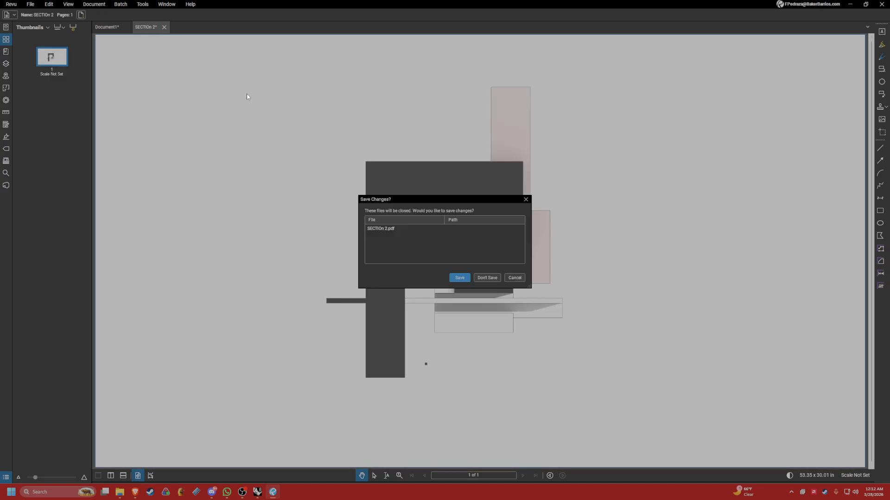
{"action": "left_click", "coordinate": [488, 278]}
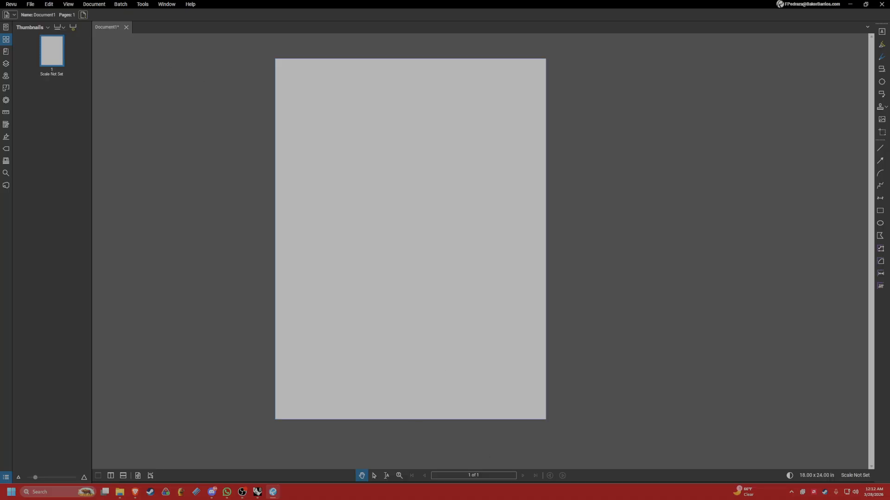
Open SECTIOn 2.png from File Explorer as its own document in Bluebeam Revu.
{"action": "key", "text": "alt+Tab"}
{"action": "right_click", "coordinate": [601, 171]}
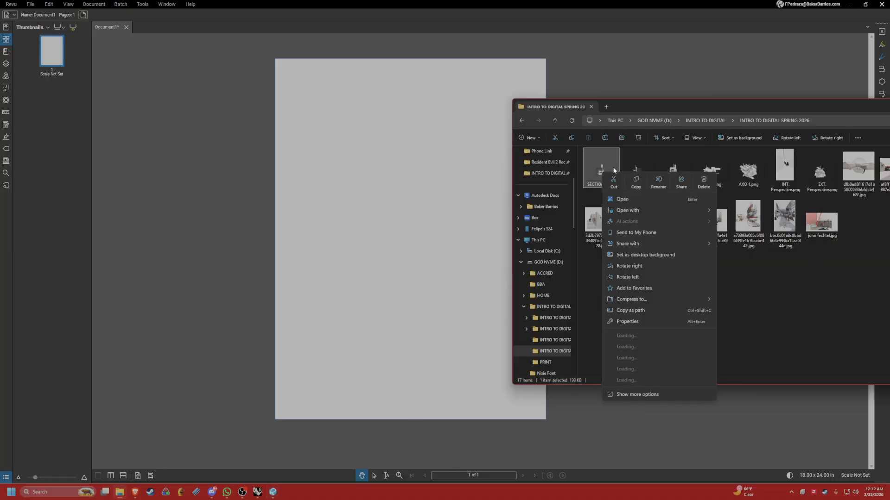
{"action": "left_click", "coordinate": [413, 186]}
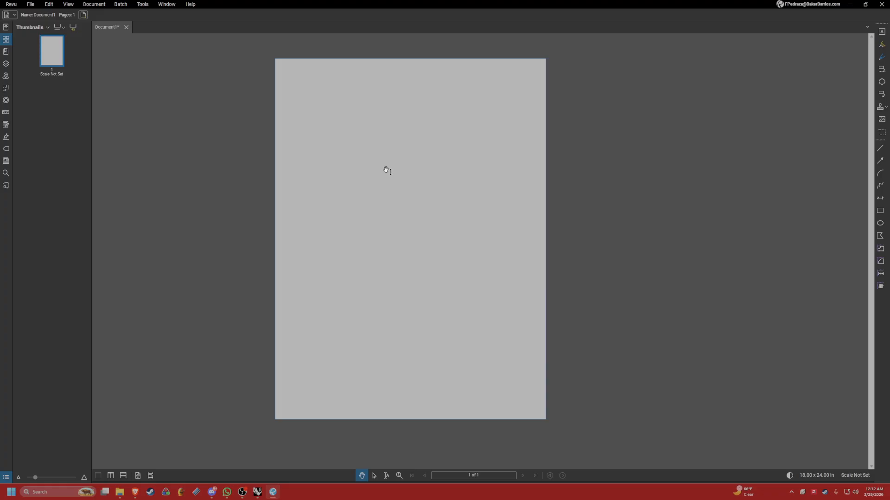
{"action": "key", "text": "alt+Tab"}
{"action": "left_click_drag", "start_coordinate": [602, 175], "coordinate": [344, 132]}
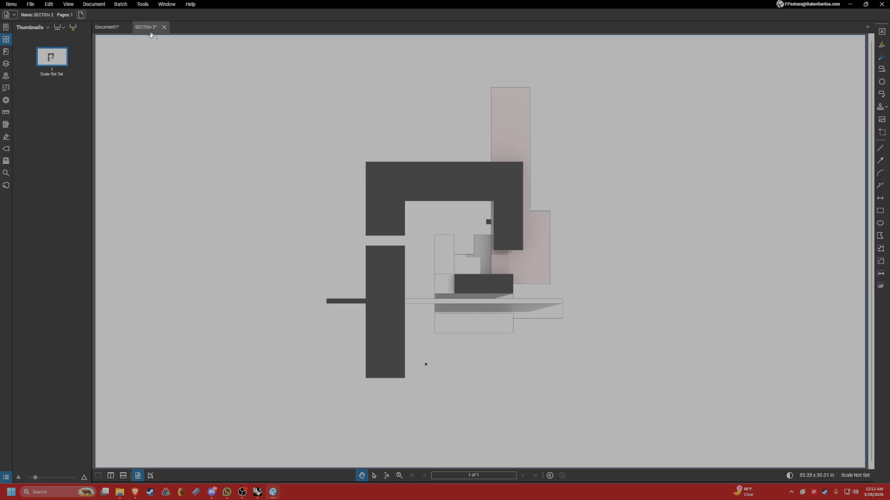
{"action": "scroll", "coordinate": [438, 223], "scroll_direction": "down", "scroll_amount": 4}
{"action": "scroll", "coordinate": [438, 222], "scroll_direction": "up", "scroll_amount": 1}
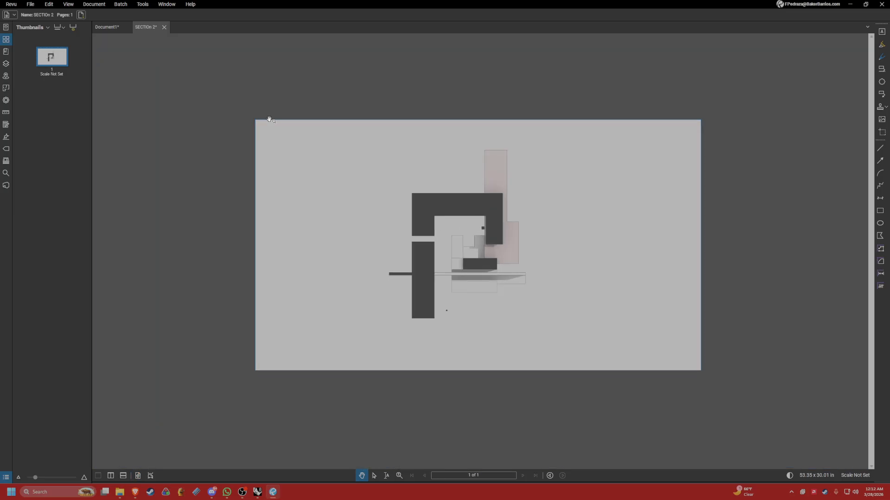
Take a snapshot of the drawing area in the SECTIOn 2 document and paste it onto Document1's page.
{"action": "left_click", "coordinate": [107, 28]}
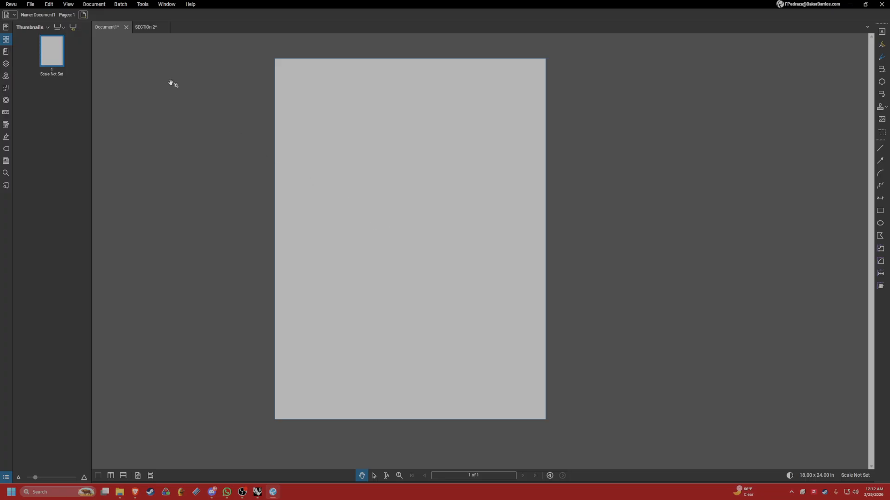
{"action": "left_click", "coordinate": [147, 28]}
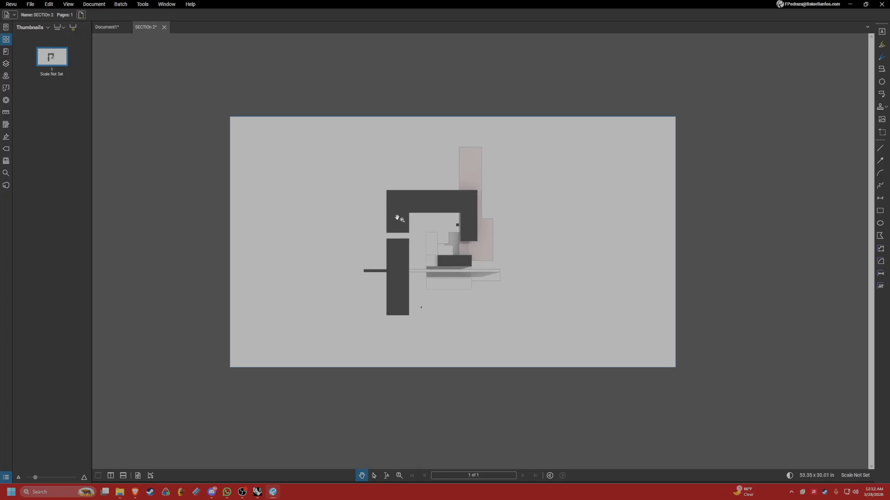
{"action": "key", "text": "g"}
{"action": "mouse_move", "coordinate": [317, 134]}
{"action": "left_mouse_down"}
{"action": "mouse_move", "coordinate": [442, 189]}
{"action": "mouse_move", "coordinate": [555, 338]}
{"action": "left_mouse_up"}
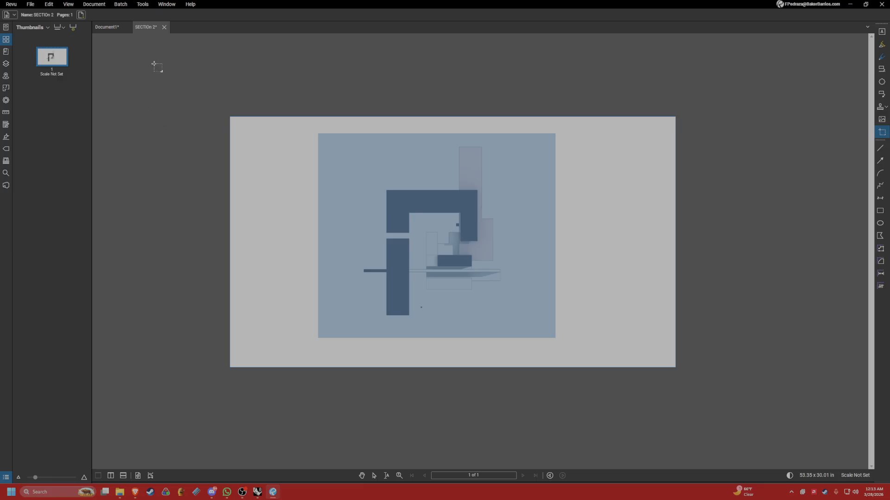
{"action": "left_click", "coordinate": [106, 27]}
{"action": "key", "text": "ctrl+v"}
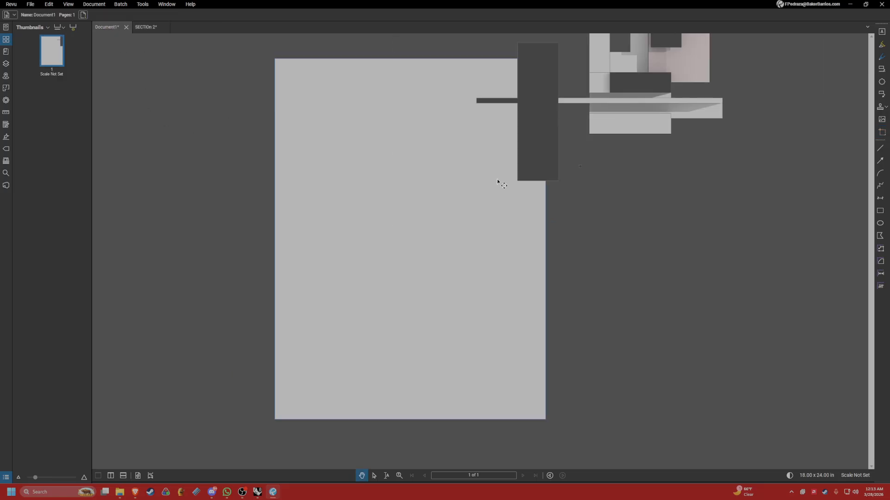
Scale the pasted section snapshot down and position it in the page's lower-left corner.
{"action": "left_click_drag", "start_coordinate": [551, 154], "coordinate": [384, 261]}
{"action": "scroll", "coordinate": [541, 107], "scroll_direction": "down", "scroll_amount": 1}
{"action": "middle_click_drag", "start_coordinate": [541, 106], "coordinate": [494, 180]}
{"action": "left_click_drag", "start_coordinate": [476, 200], "coordinate": [433, 248]}
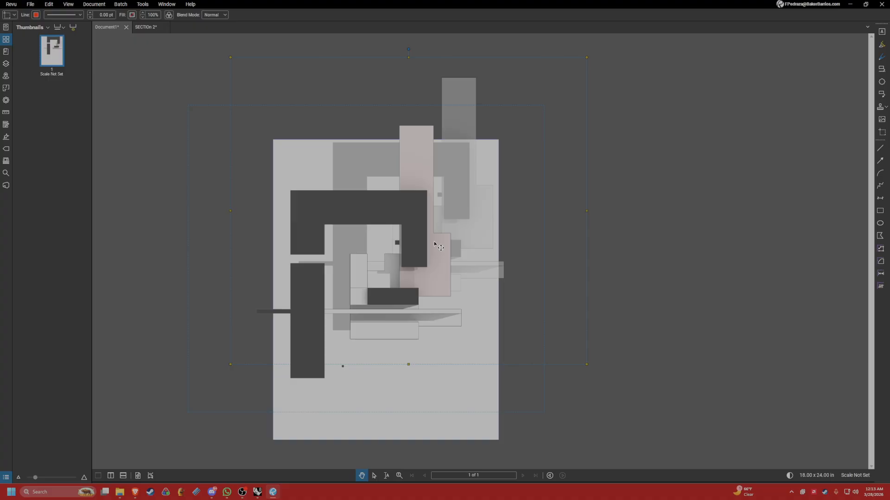
{"action": "left_click_drag", "start_coordinate": [544, 106], "coordinate": [361, 262], "text": "shift"}
{"action": "left_click_drag", "start_coordinate": [267, 316], "coordinate": [317, 184]}
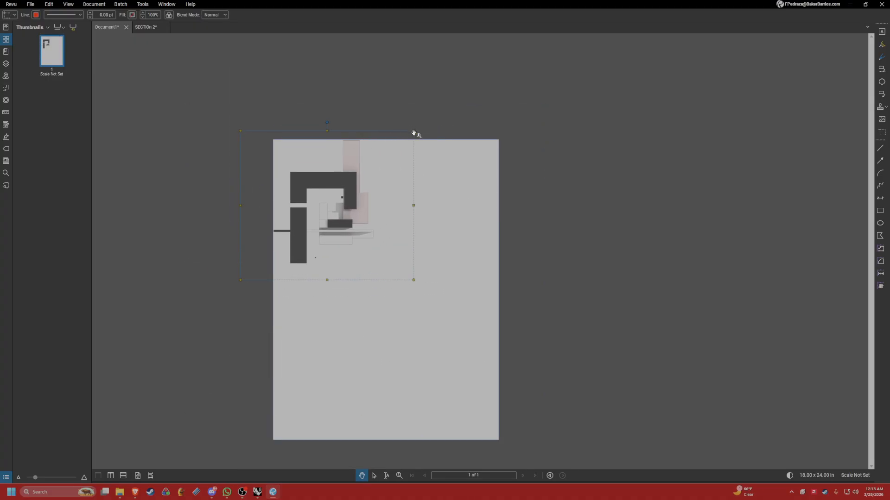
{"action": "left_click_drag", "start_coordinate": [413, 131], "coordinate": [358, 179], "text": "shift"}
{"action": "left_click_drag", "start_coordinate": [323, 244], "coordinate": [347, 402]}
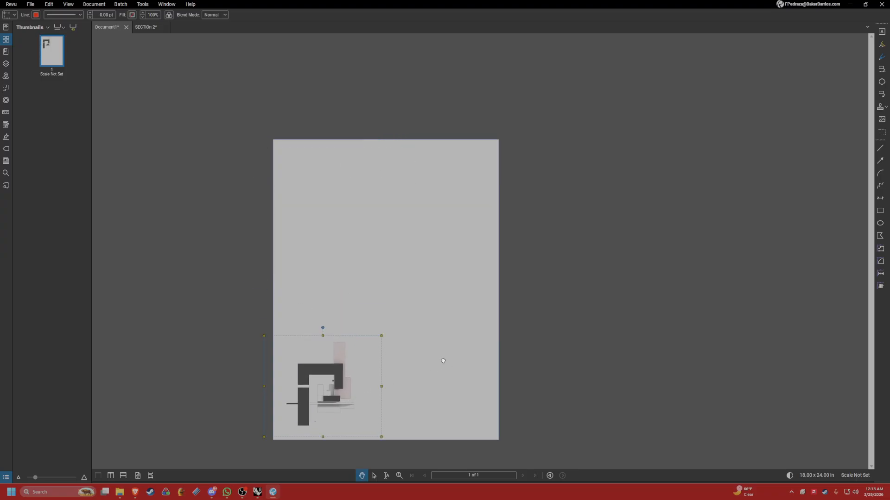
{"action": "left_click_drag", "start_coordinate": [399, 342], "coordinate": [403, 311]}
Try to copy SECTIOn 1.png from the image viewer and paste it onto Document1's page.
{"action": "key", "text": "alt+Tab"}
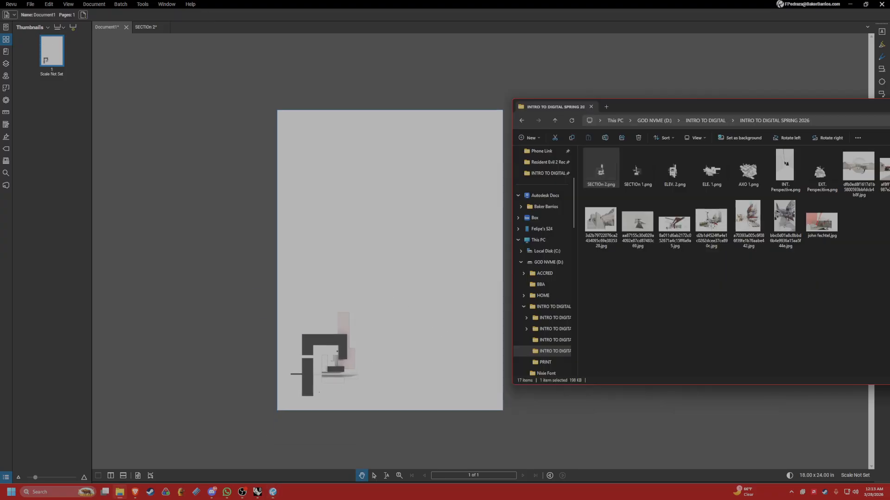
{"action": "double_click", "coordinate": [638, 183]}
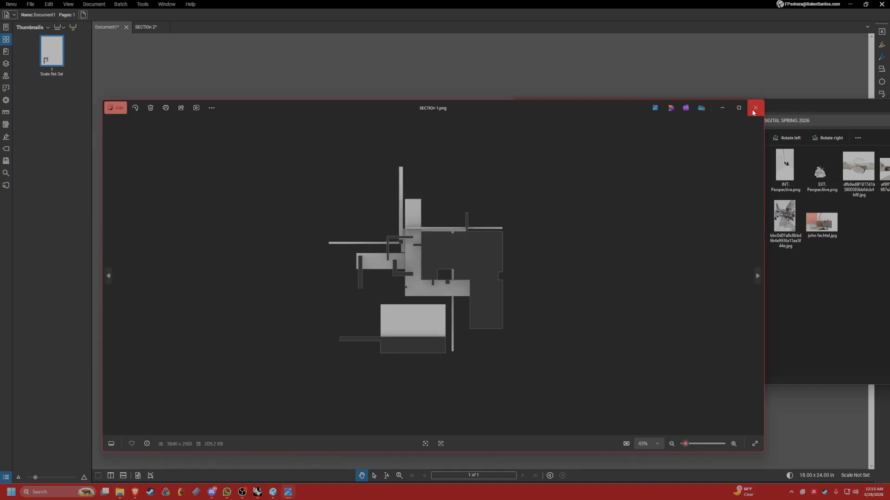
{"action": "left_click", "coordinate": [753, 109]}
{"action": "mouse_move", "coordinate": [632, 178]}
{"action": "left_mouse_down"}
{"action": "mouse_move", "coordinate": [558, 187]}
{"action": "mouse_move", "coordinate": [636, 175]}
{"action": "left_mouse_up"}
{"action": "double_click", "coordinate": [636, 175]}
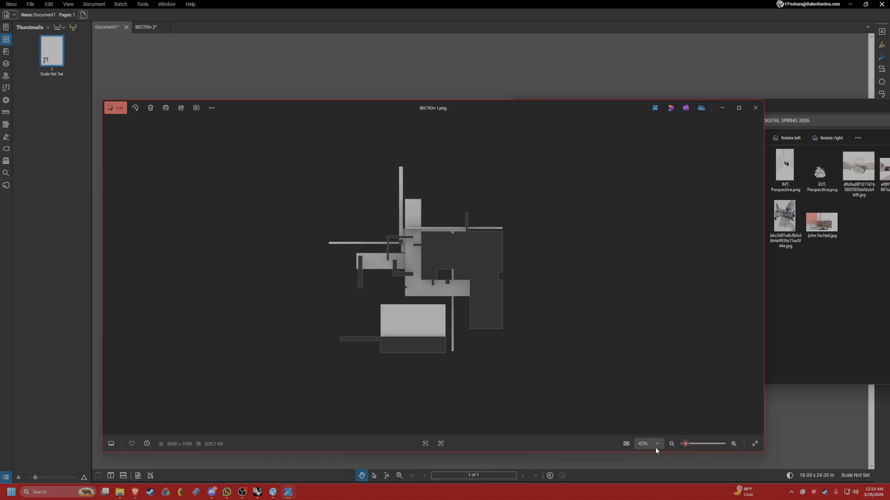
{"action": "left_click", "coordinate": [212, 108]}
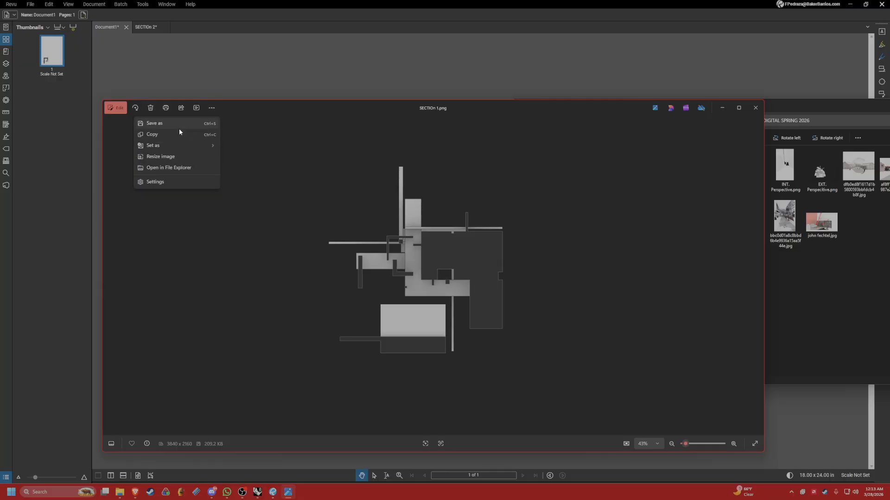
{"action": "left_click", "coordinate": [272, 54]}
{"action": "key", "text": "ctrl+v"}
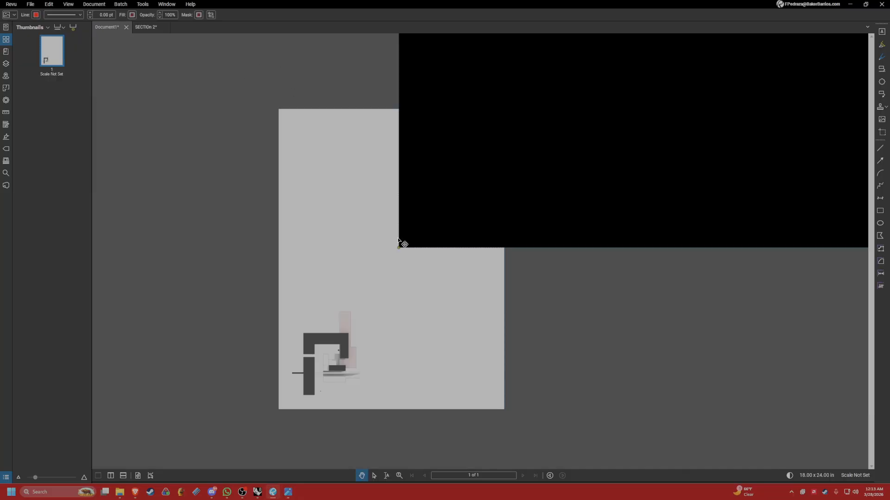
{"action": "left_click_drag", "start_coordinate": [510, 196], "coordinate": [348, 320]}
{"action": "scroll", "coordinate": [386, 281], "scroll_direction": "down", "scroll_amount": 7}
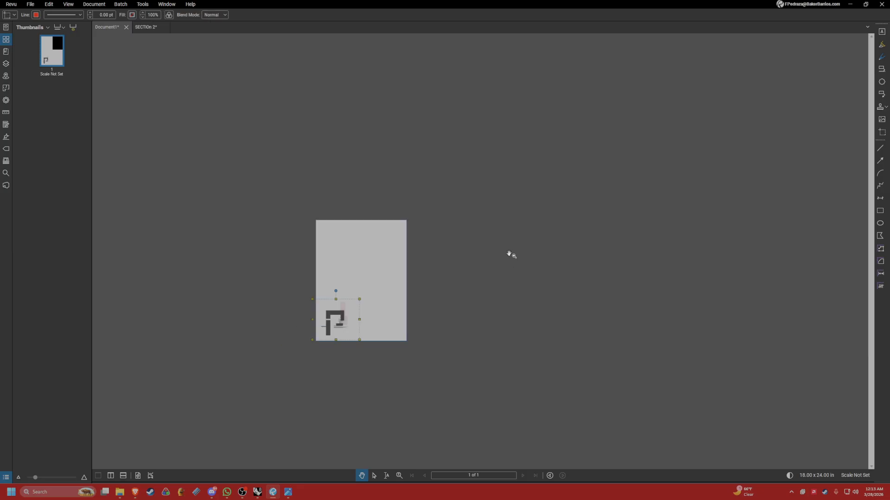
Open SECTIOn 1.png from File Explorer as its own document in Bluebeam Revu.
{"action": "key", "text": "alt+Tab"}
{"action": "left_click_drag", "start_coordinate": [640, 177], "coordinate": [418, 177]}
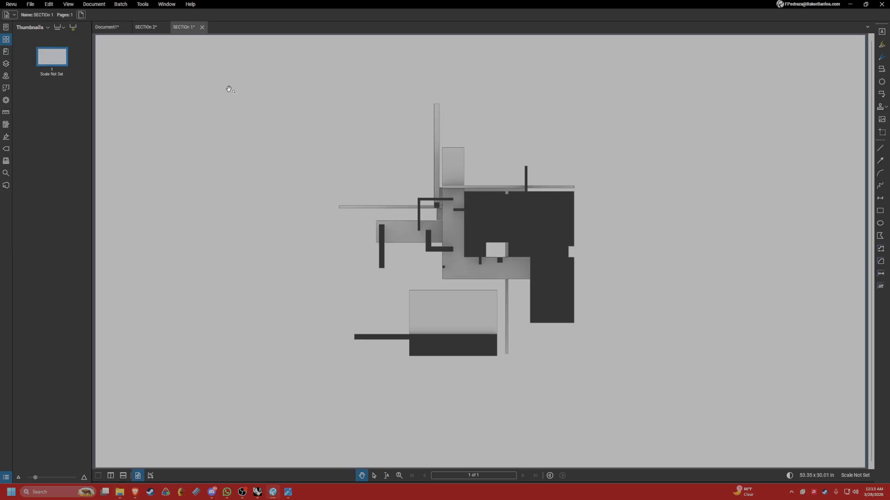
Take a snapshot of the drawing area in the SECTIOn 1 document and paste it onto Document1's page.
{"action": "key", "text": "g"}
{"action": "left_click_drag", "start_coordinate": [308, 77], "coordinate": [601, 357]}
{"action": "left_click", "coordinate": [112, 30]}
{"action": "key", "text": "ctrl+v"}
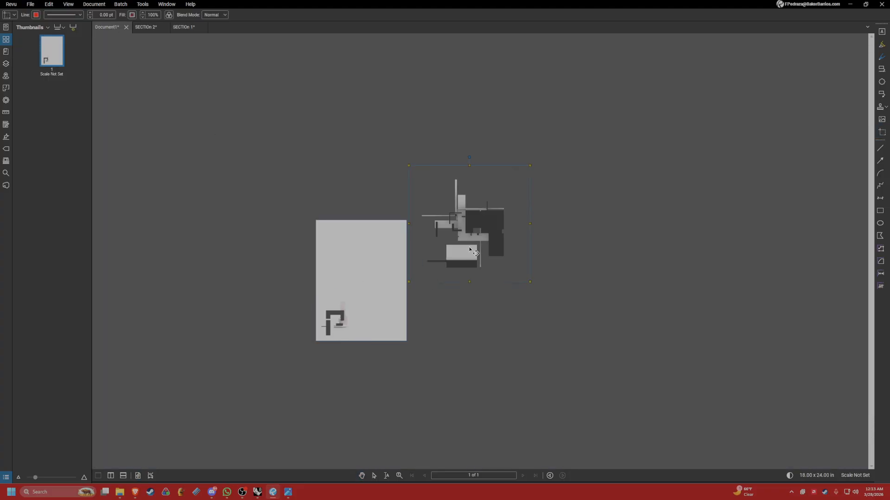
Scale the pasted SECTIOn 1 snapshot down and position it near the page's left edge, directly above the other section.
{"action": "left_click_drag", "start_coordinate": [472, 249], "coordinate": [351, 279]}
{"action": "left_click_drag", "start_coordinate": [409, 195], "coordinate": [355, 247]}
{"action": "scroll", "coordinate": [339, 298], "scroll_direction": "up", "scroll_amount": 4}
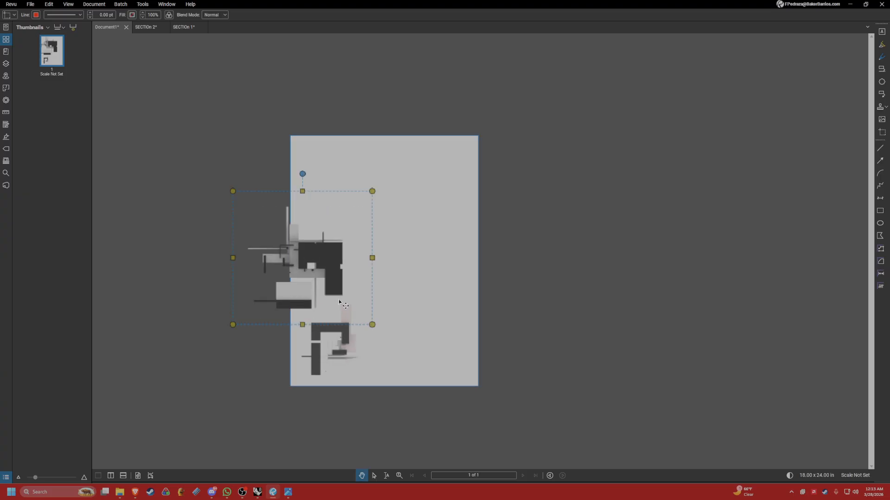
{"action": "left_click_drag", "start_coordinate": [339, 297], "coordinate": [380, 289]}
{"action": "left_click_drag", "start_coordinate": [412, 183], "coordinate": [385, 209]}
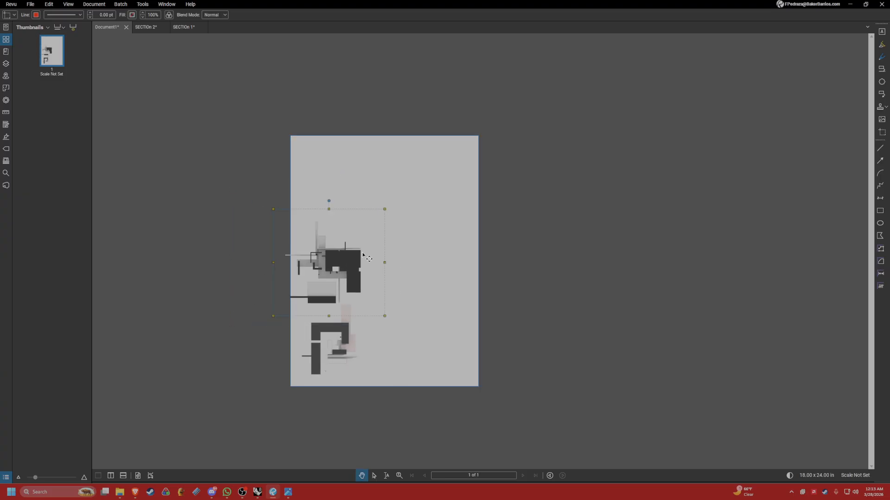
{"action": "left_click_drag", "start_coordinate": [357, 278], "coordinate": [363, 272]}
{"action": "left_click_drag", "start_coordinate": [391, 203], "coordinate": [379, 215]}
{"action": "left_click_drag", "start_coordinate": [353, 278], "coordinate": [357, 275]}
{"action": "left_click", "coordinate": [550, 288]}
{"action": "scroll", "coordinate": [382, 330], "scroll_direction": "up", "scroll_amount": 2}
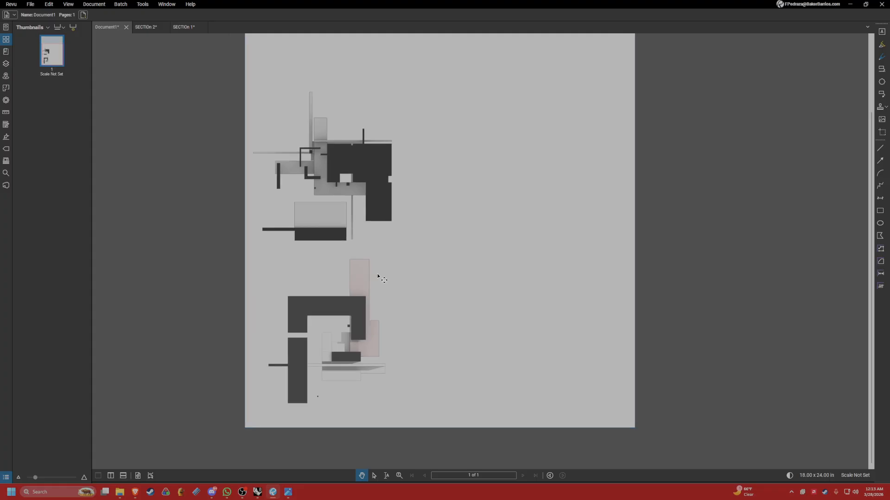
Open ELEV. 2.png from File Explorer as its own document and paste a snapshot of its drawing onto Document1's page.
{"action": "key", "text": "alt+Tab"}
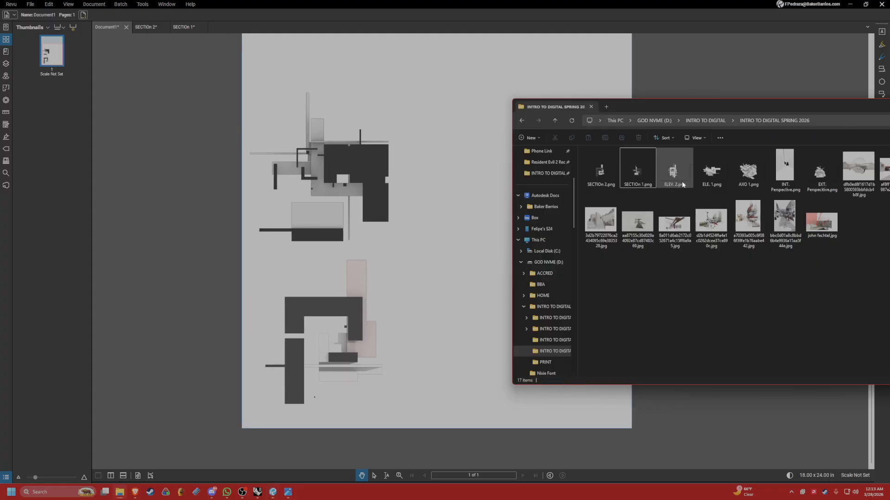
{"action": "left_click_drag", "start_coordinate": [681, 181], "coordinate": [489, 168]}
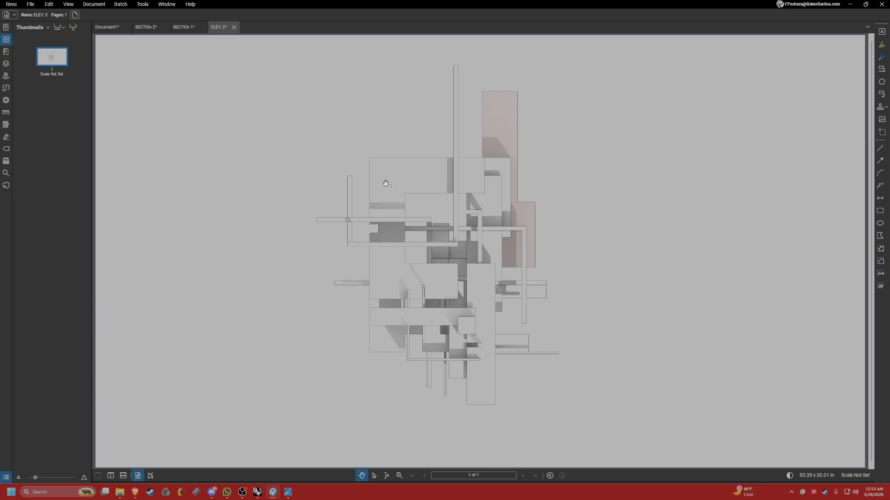
{"action": "key", "text": "g"}
{"action": "mouse_move", "coordinate": [322, 44]}
{"action": "left_mouse_down"}
{"action": "mouse_move", "coordinate": [558, 358]}
{"action": "mouse_move", "coordinate": [587, 422]}
{"action": "left_mouse_up"}
{"action": "left_click", "coordinate": [109, 28]}
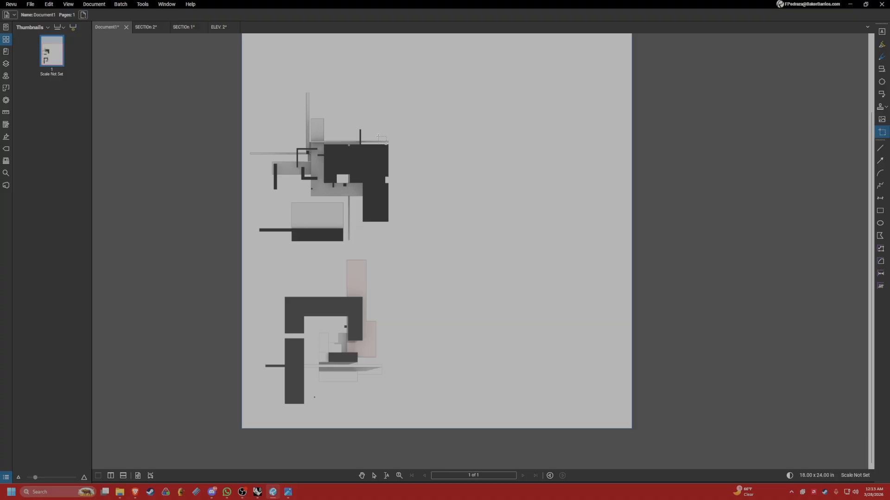
{"action": "key", "text": "ctrl+v"}
Scale the pasted elevation snapshot down and position it in the page's lower-right corner.
{"action": "scroll", "coordinate": [420, 200], "scroll_direction": "down", "scroll_amount": 5}
{"action": "left_click_drag", "start_coordinate": [458, 148], "coordinate": [432, 287]}
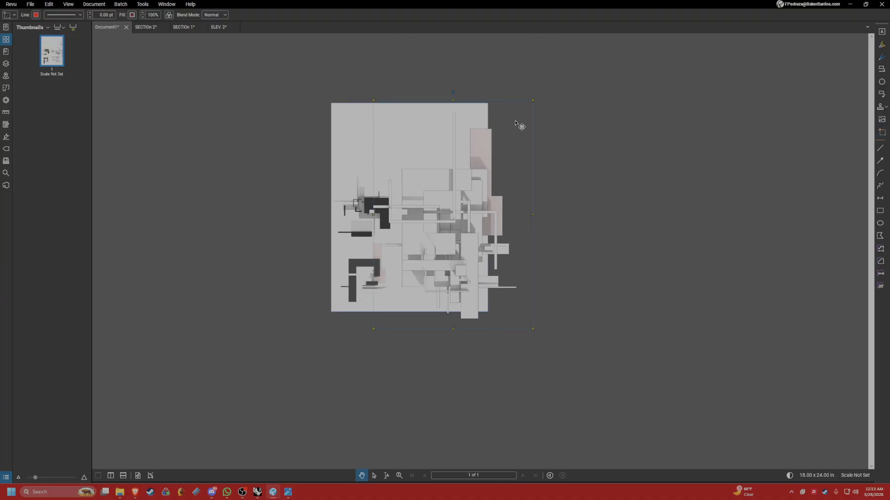
{"action": "left_click_drag", "start_coordinate": [538, 102], "coordinate": [500, 230]}
{"action": "scroll", "coordinate": [420, 260], "scroll_direction": "up", "scroll_amount": 4}
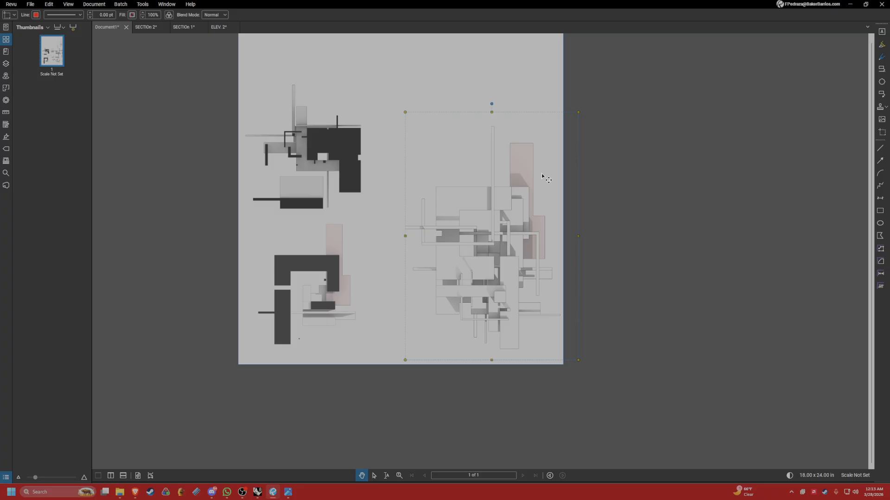
{"action": "left_click_drag", "start_coordinate": [500, 183], "coordinate": [502, 192]}
{"action": "left_click_drag", "start_coordinate": [580, 121], "coordinate": [544, 173]}
{"action": "left_click_drag", "start_coordinate": [491, 226], "coordinate": [522, 226]}
{"action": "left_click", "coordinate": [570, 208]}
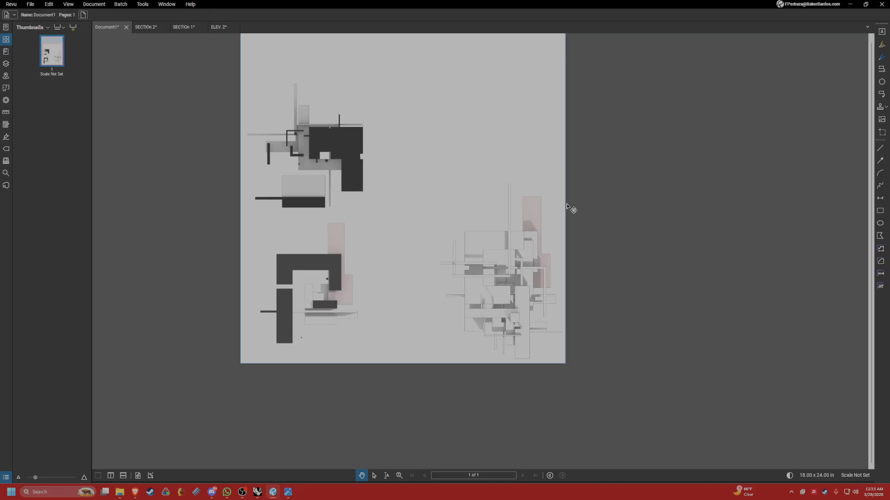
{"action": "scroll", "coordinate": [452, 303], "scroll_direction": "down", "scroll_amount": 2}
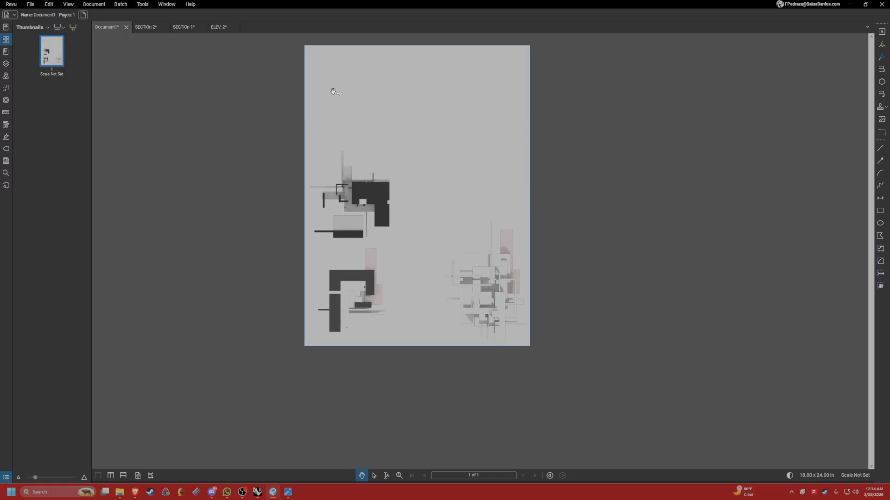
Enlarge the elevation snapshot toward the page's center so it fills more of the lower-right area.
{"action": "left_click_drag", "start_coordinate": [458, 192], "coordinate": [440, 224]}
{"action": "left_click", "coordinate": [469, 278]}
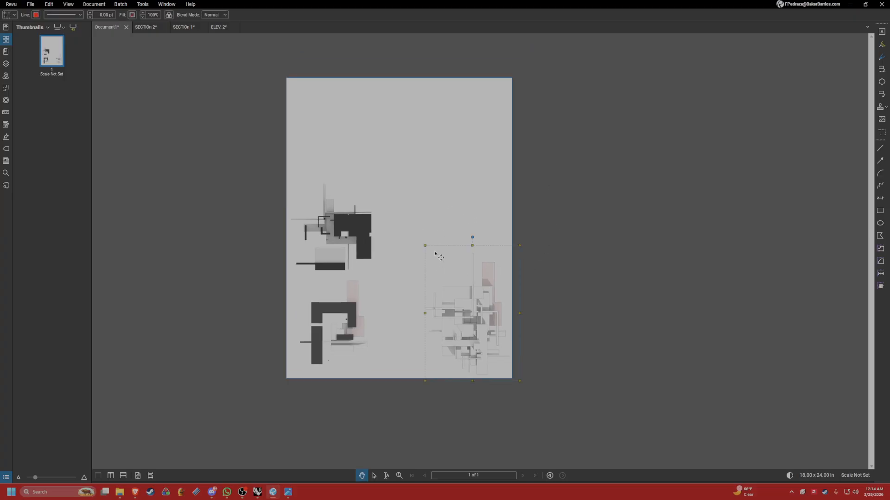
{"action": "left_click_drag", "start_coordinate": [468, 277], "coordinate": [459, 270]}
{"action": "key", "text": "Escape"}
{"action": "middle_click_drag", "start_coordinate": [459, 270], "coordinate": [466, 268]}
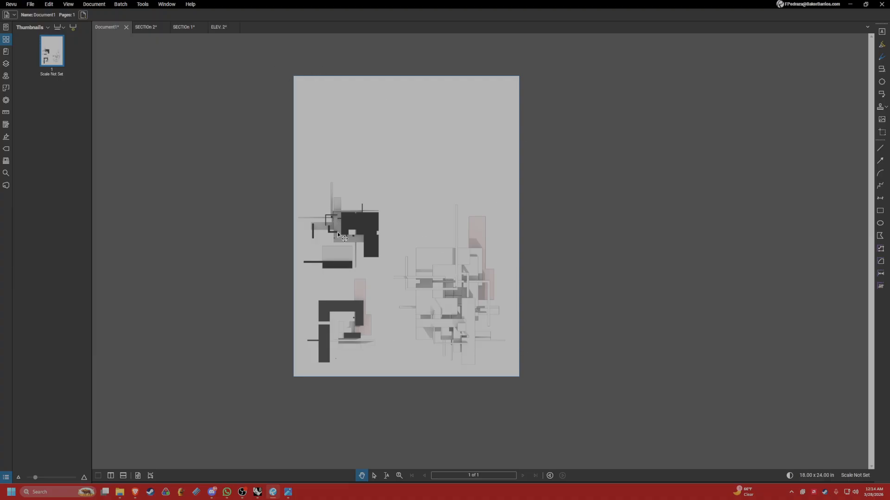
{"action": "left_click_drag", "start_coordinate": [620, 239], "coordinate": [615, 241]}
{"action": "left_click_drag", "start_coordinate": [406, 216], "coordinate": [468, 271]}
{"action": "left_click", "coordinate": [392, 201]}
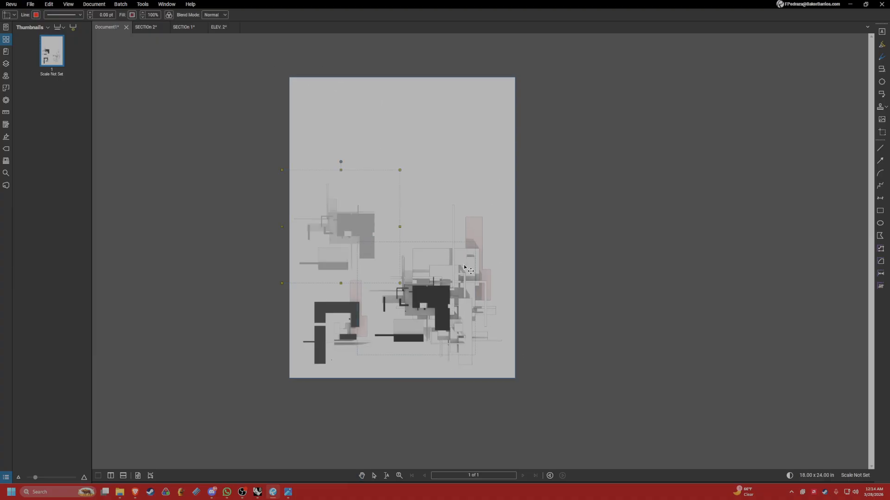
{"action": "key", "text": "Escape"}
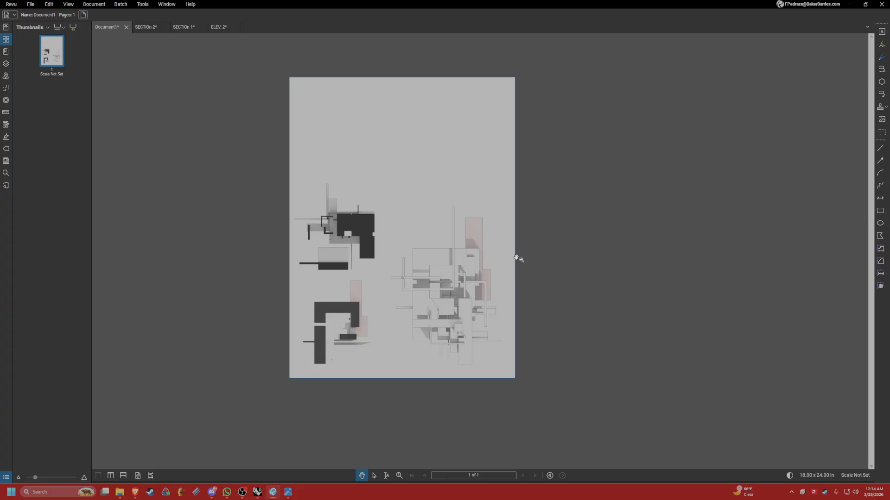
Switch to the Rhino model and close the floating Sun settings.
{"action": "key", "text": "alt+Tab"}
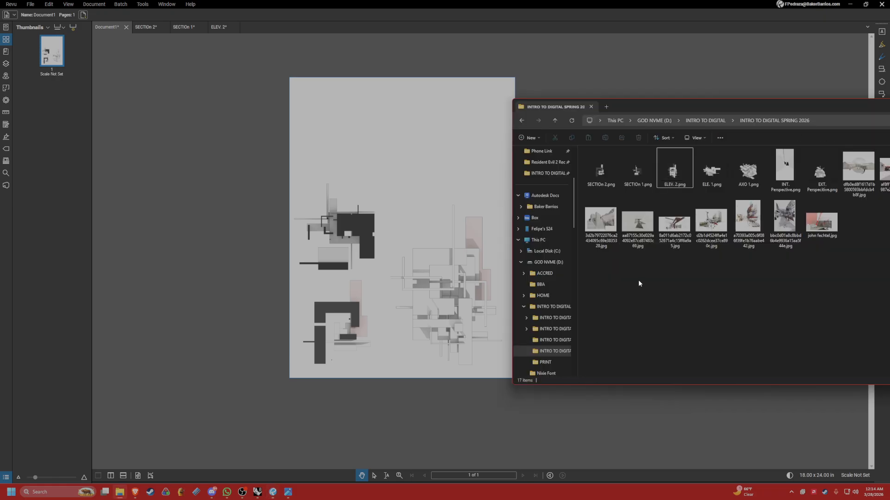
{"action": "left_click", "coordinate": [444, 149]}
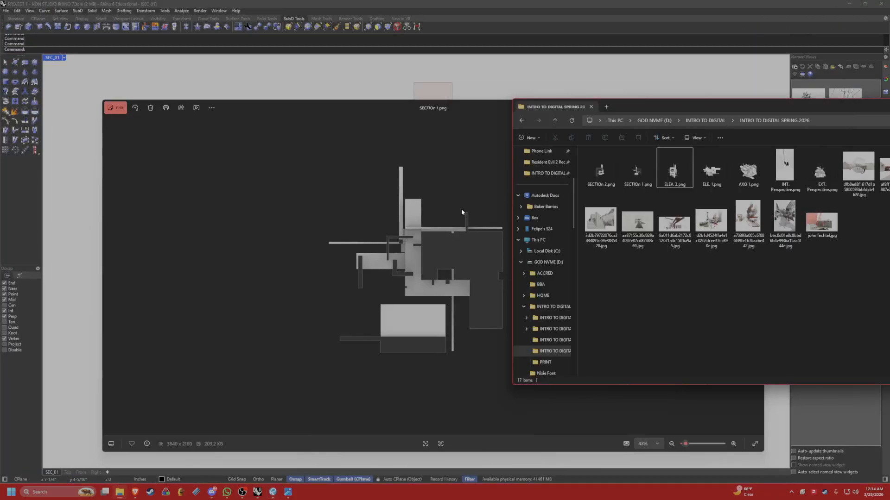
{"action": "left_click", "coordinate": [526, 92]}
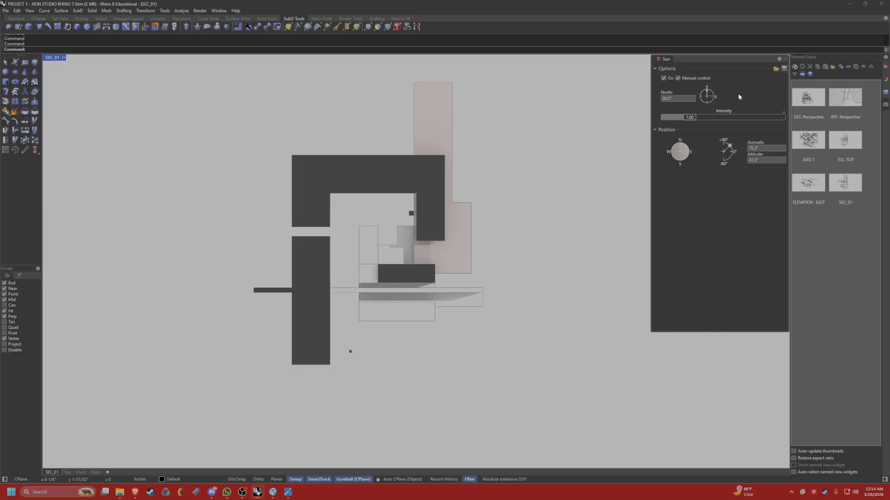
{"action": "scroll", "coordinate": [503, 160], "scroll_direction": "down", "scroll_amount": 2}
{"action": "right_click_drag", "start_coordinate": [496, 151], "coordinate": [460, 166]}
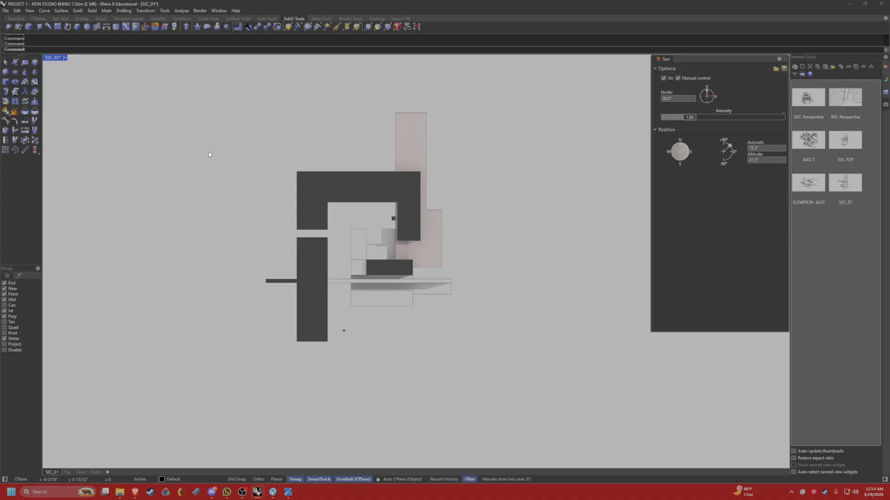
{"action": "left_click", "coordinate": [785, 59]}
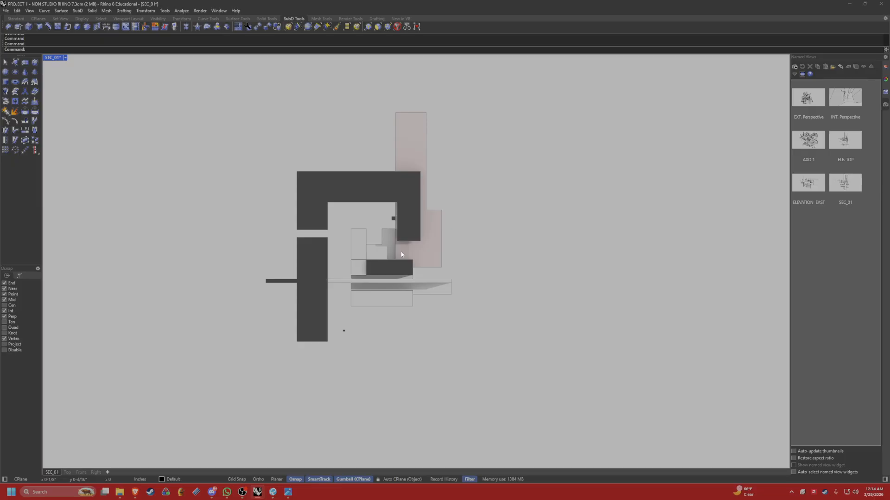
Set the SEC_01 viewport to the standard Perspective view and frame the cut model.
{"action": "left_click", "coordinate": [65, 58]}
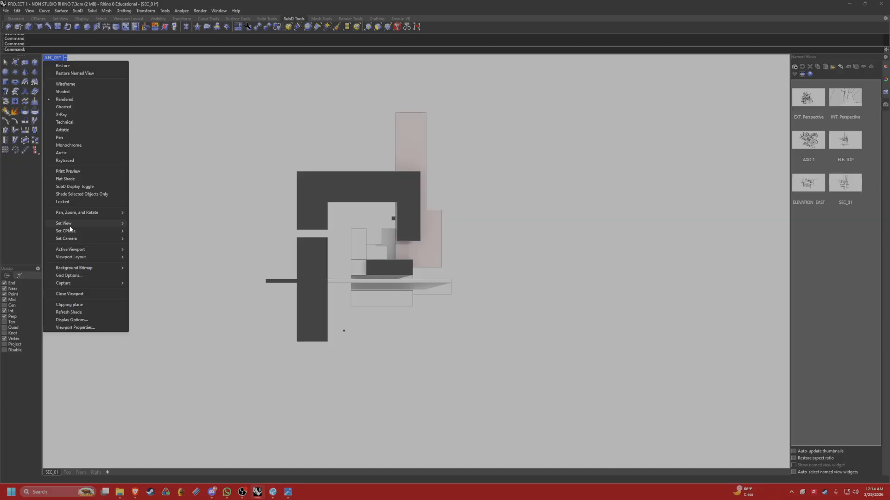
{"action": "mouse_move", "coordinate": [65, 223]}
{"action": "left_click", "coordinate": [150, 280]}
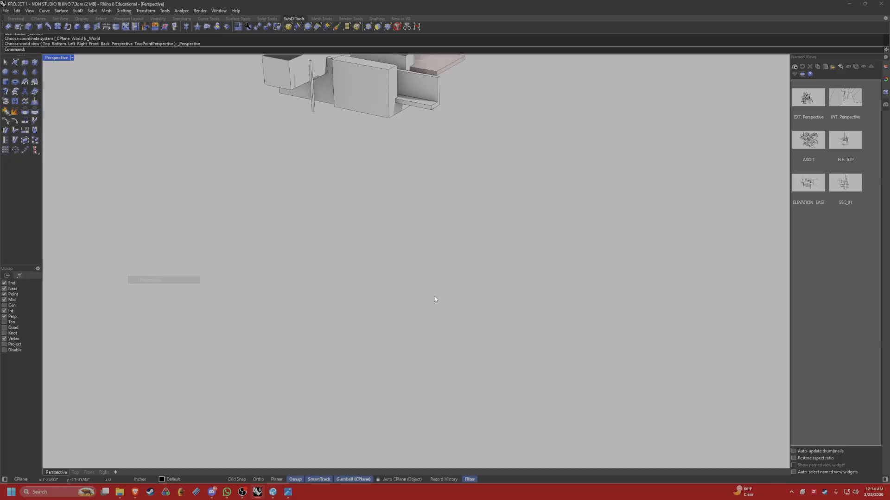
{"action": "left_click", "coordinate": [387, 216]}
{"action": "key", "text": "Escape"}
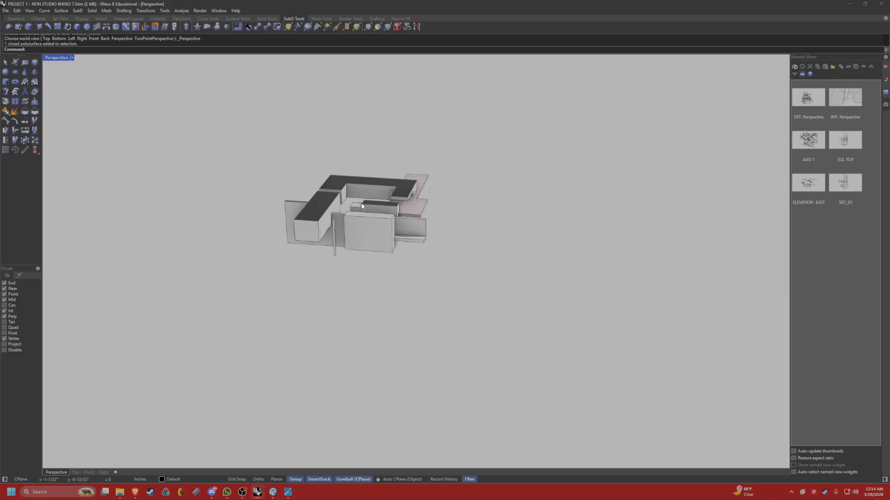
{"action": "right_click_drag", "start_coordinate": [382, 237], "coordinate": [405, 240], "text": "shift"}
Run Show to unhide any hidden objects, and delete the SEC_01 clipping plane from the model.
{"action": "type", "text": "S"}
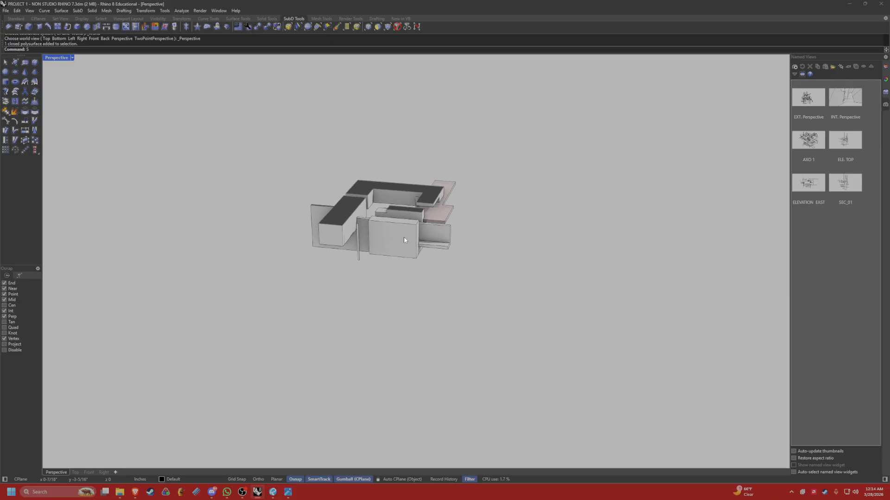
{"action": "type", "text": "how"}
{"action": "key", "text": "Return"}
{"action": "left_click", "coordinate": [501, 214]}
{"action": "right_click", "coordinate": [493, 202]}
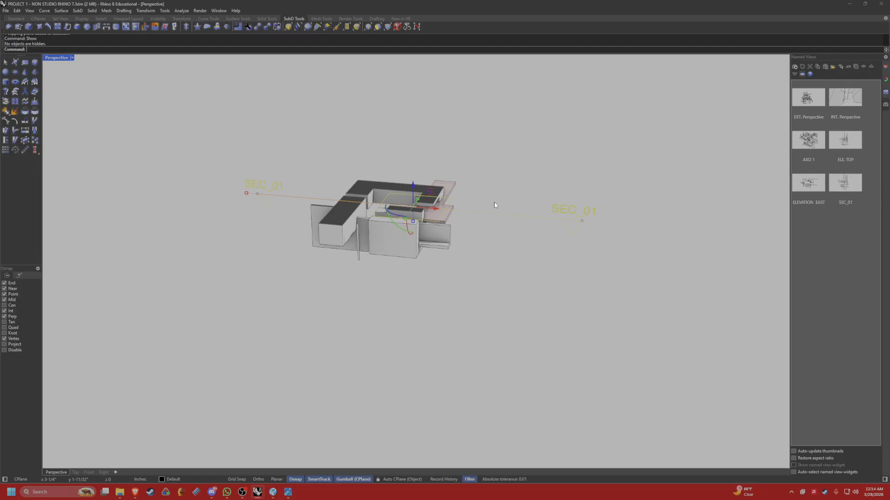
{"action": "key", "text": "Escape"}
{"action": "right_click_drag", "start_coordinate": [484, 227], "coordinate": [511, 235]}
{"action": "left_click", "coordinate": [533, 217]}
{"action": "scroll", "coordinate": [536, 221], "scroll_direction": "down", "scroll_amount": 4}
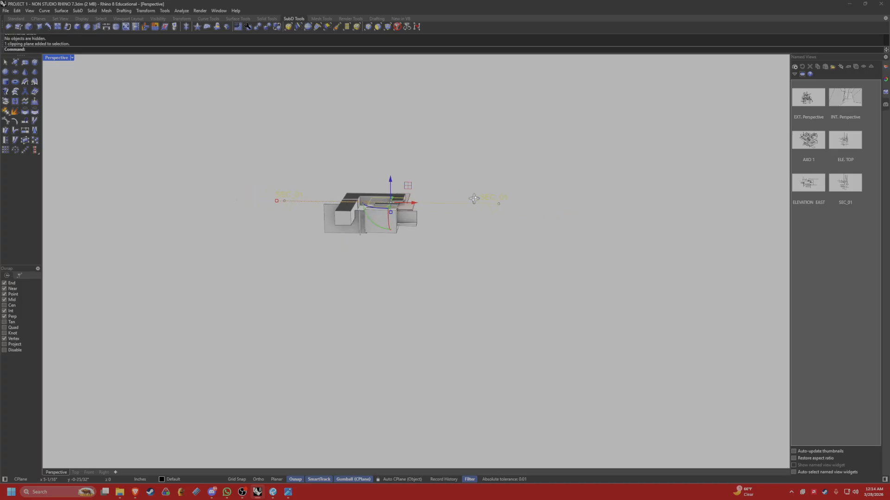
{"action": "key", "text": "Delete"}
Duplicate the whole massing model and place the copy beside the original along the X axis.
{"action": "left_click", "coordinate": [395, 237]}
{"action": "type", "text": "Cc"}
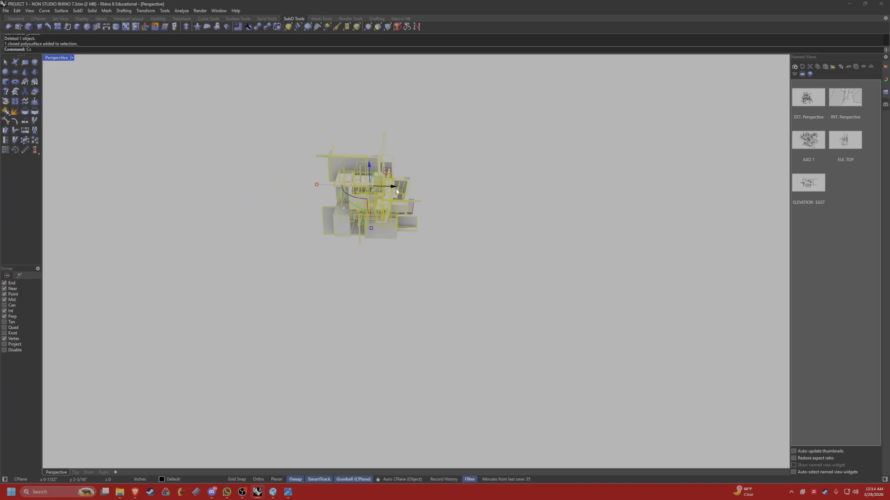
{"action": "key", "text": "alt+space"}
{"action": "key", "text": "Escape"}
{"action": "left_click_drag", "start_coordinate": [393, 188], "coordinate": [566, 189], "text": "alt"}
{"action": "left_click", "coordinate": [493, 242]}
{"action": "mouse_move", "coordinate": [493, 242]}
{"action": "right_mouse_down"}
{"action": "mouse_move", "coordinate": [505, 225]}
{"action": "mouse_move", "coordinate": [480, 240]}
{"action": "right_mouse_up"}
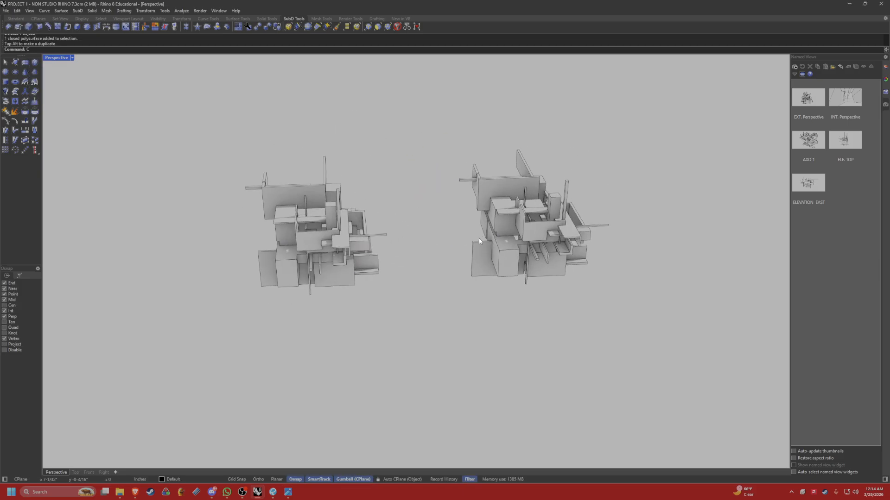
Try to cut the models with a small horizontal ClippingPlane placed within the original model.
{"action": "type", "text": "Clipping"}
{"action": "type", "text": "gs"}
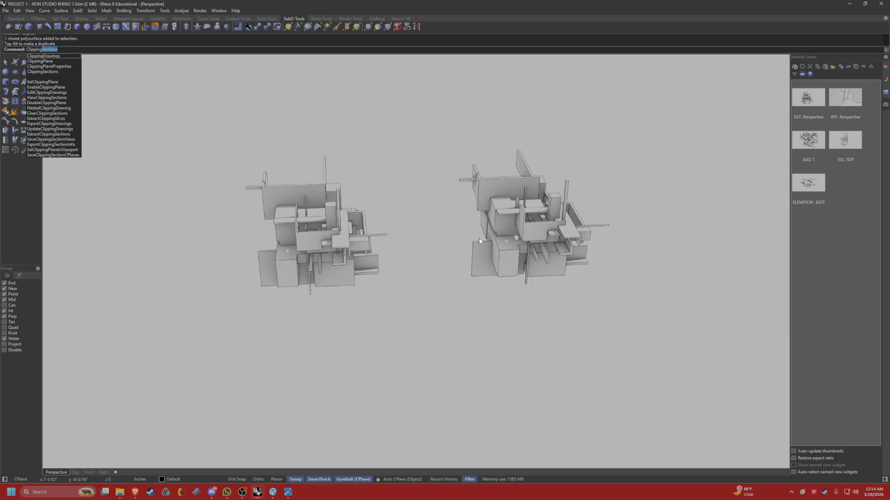
{"action": "key", "text": "BackSpace"}
{"action": "key", "text": "BackSpace"}
{"action": "type", "text": "Plane"}
{"action": "key", "text": "Return"}
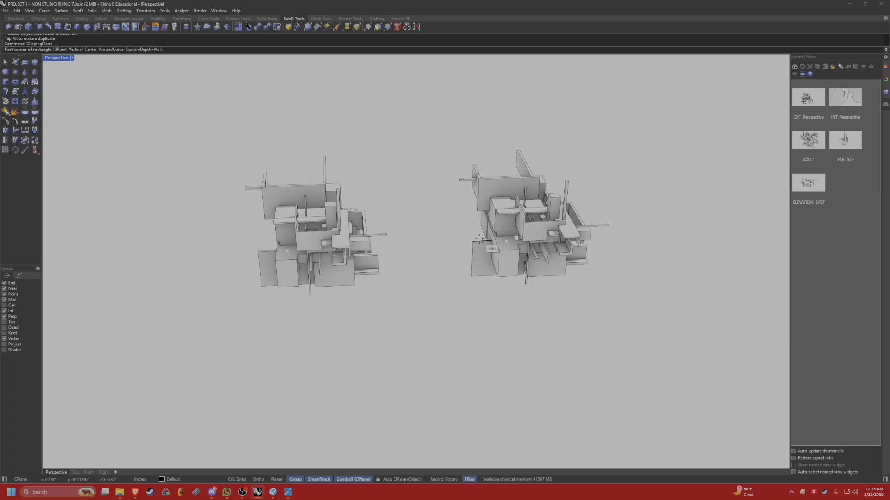
{"action": "left_click", "coordinate": [350, 247]}
{"action": "left_click", "coordinate": [334, 240]}
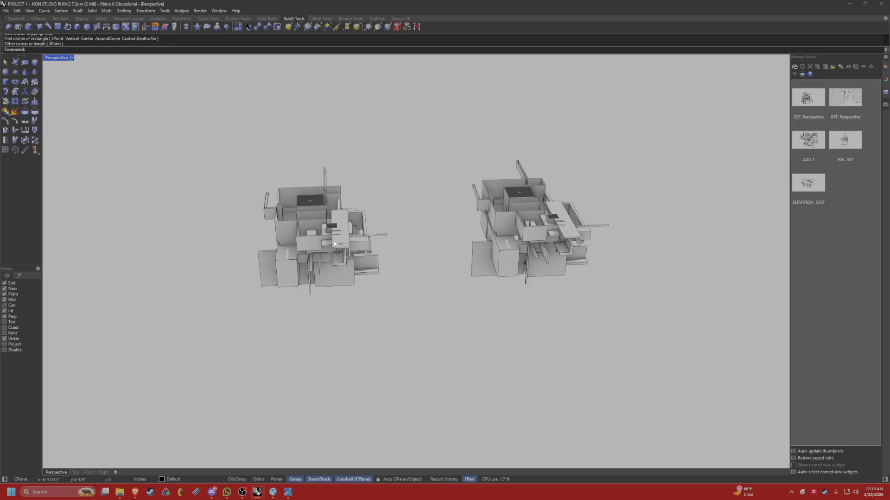
Lower the small clipping plane to cut the models further down, and delete it.
{"action": "right_click_drag", "start_coordinate": [487, 213], "coordinate": [385, 237]}
{"action": "scroll", "coordinate": [334, 239], "scroll_direction": "up", "scroll_amount": 8}
{"action": "left_click", "coordinate": [334, 240]}
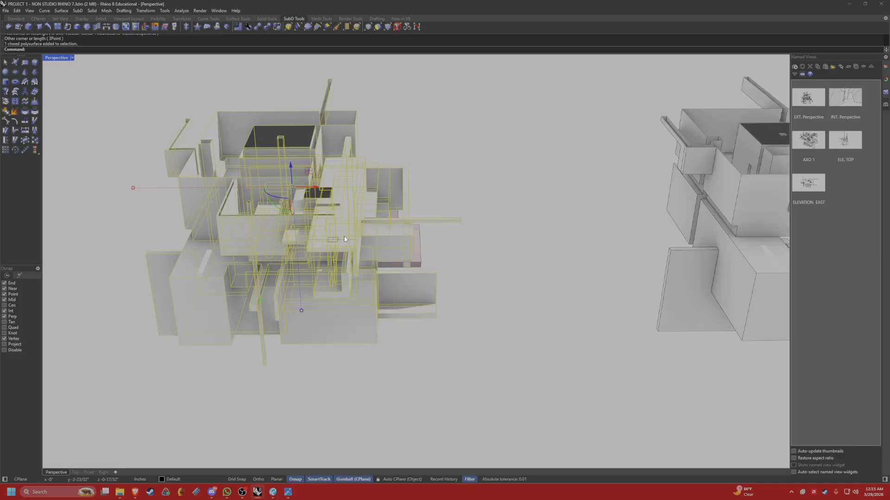
{"action": "left_click", "coordinate": [388, 246]}
{"action": "scroll", "coordinate": [388, 246], "scroll_direction": "down", "scroll_amount": 6}
{"action": "right_click_drag", "start_coordinate": [431, 256], "coordinate": [379, 210], "text": "shift"}
{"action": "left_click_drag", "start_coordinate": [305, 181], "coordinate": [366, 227]}
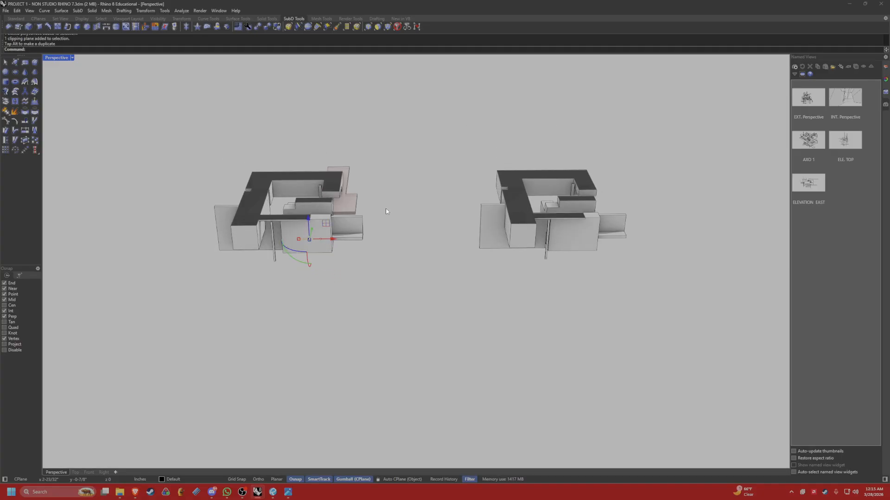
{"action": "key", "text": "Delete"}
Run ClippingSections on the original massing model and place one X-direction section through it, with clipping and saving to a named view enabled.
{"action": "type", "text": "Clipping"}
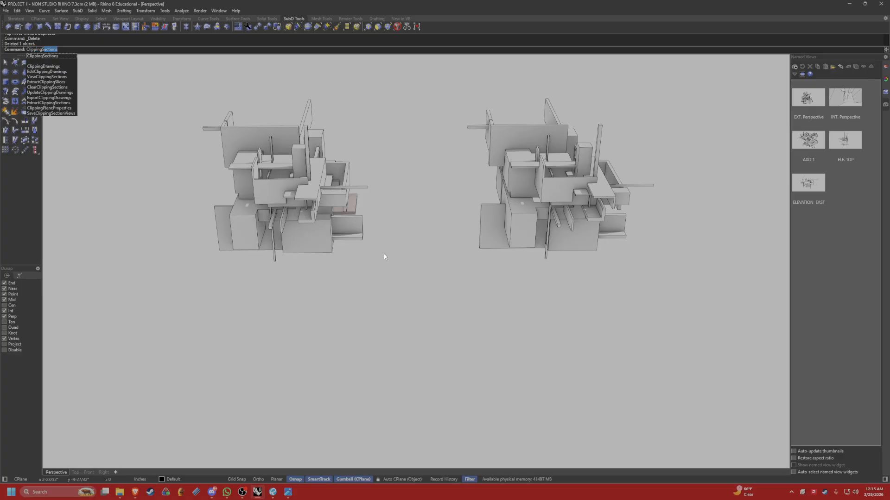
{"action": "key", "text": "Return"}
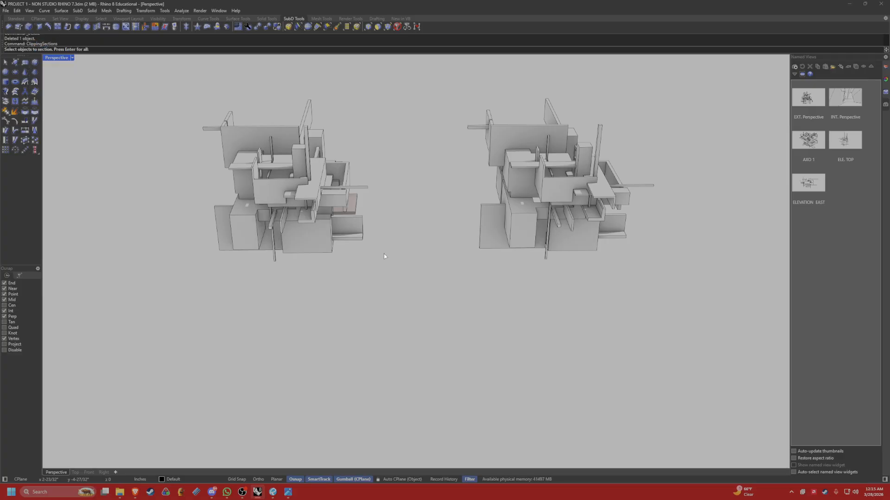
{"action": "left_click_drag", "start_coordinate": [429, 319], "coordinate": [162, 78]}
{"action": "key", "text": "Return"}
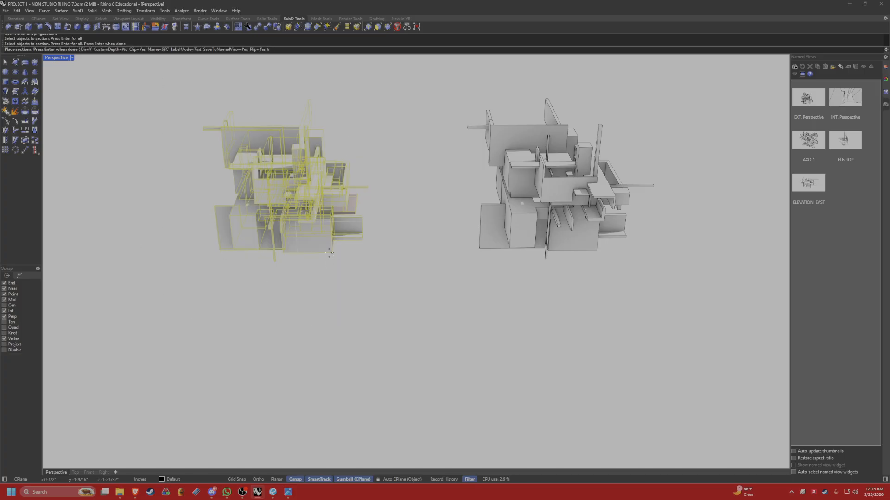
{"action": "left_click", "coordinate": [332, 204]}
{"action": "key", "text": "Return"}
Move the new section's clipping plane deeper into the original massing model so it cuts through the main volumes.
{"action": "right_click_drag", "start_coordinate": [333, 204], "coordinate": [208, 226]}
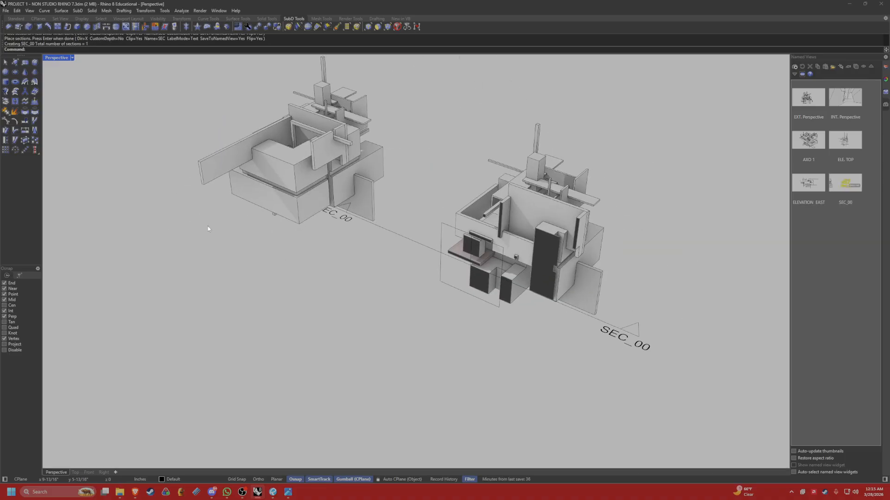
{"action": "right_click_drag", "start_coordinate": [558, 247], "coordinate": [557, 236]}
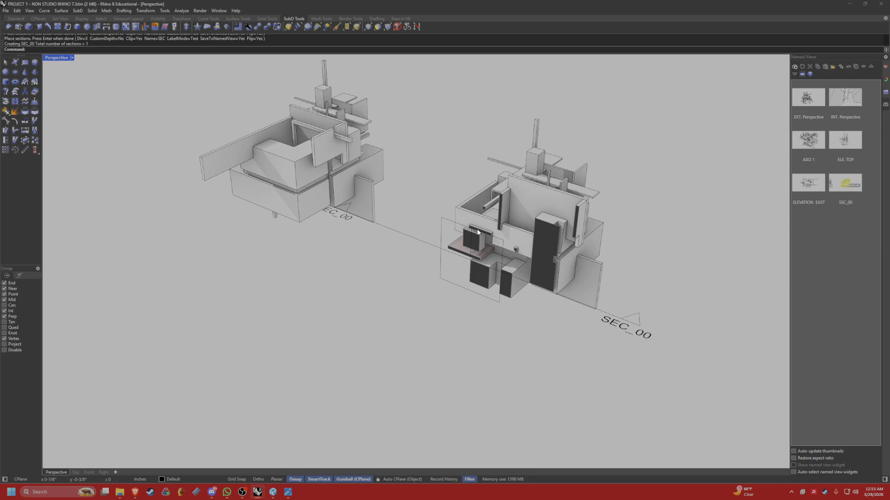
{"action": "right_click_drag", "start_coordinate": [356, 286], "coordinate": [391, 280]}
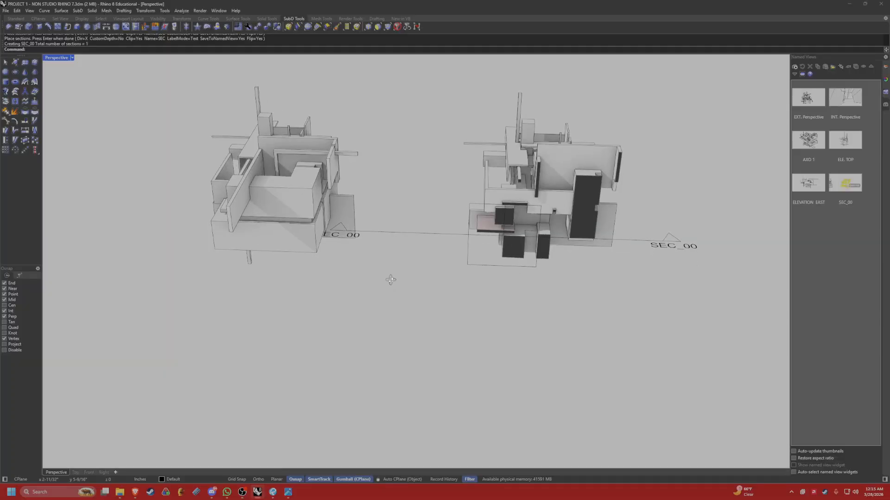
{"action": "left_click_drag", "start_coordinate": [410, 234], "coordinate": [456, 219]}
{"action": "right_click_drag", "start_coordinate": [575, 250], "coordinate": [630, 251]}
{"action": "left_click", "coordinate": [657, 268]}
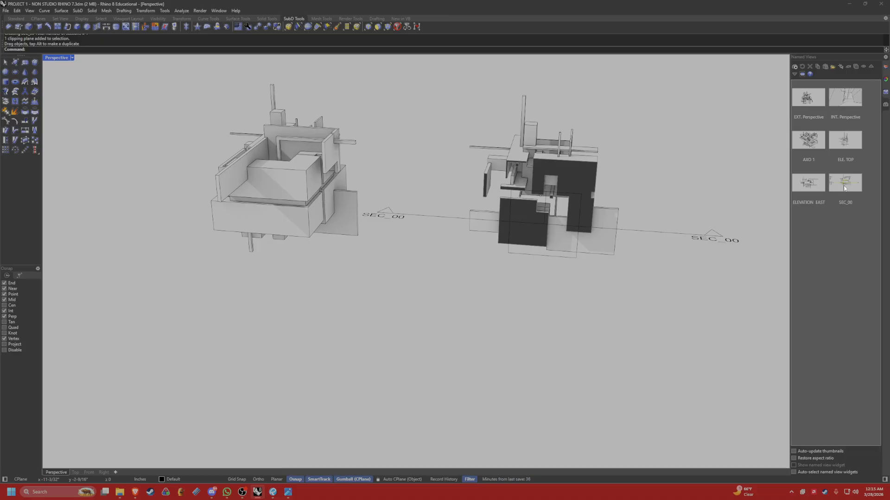
{"action": "right_click_drag", "start_coordinate": [630, 254], "coordinate": [521, 256]}
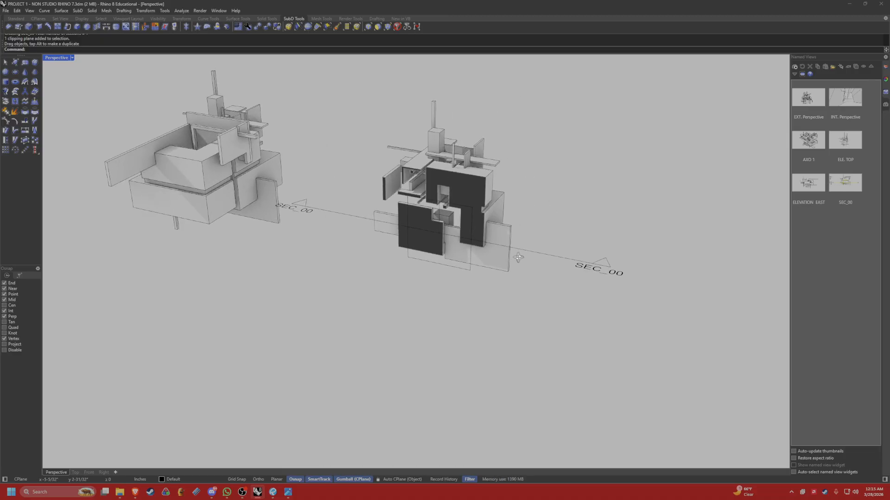
Restore the SEC_00 named view and hide the selected clipping plane, framing the cut model in the view.
{"action": "left_click", "coordinate": [525, 250]}
{"action": "double_click", "coordinate": [849, 190]}
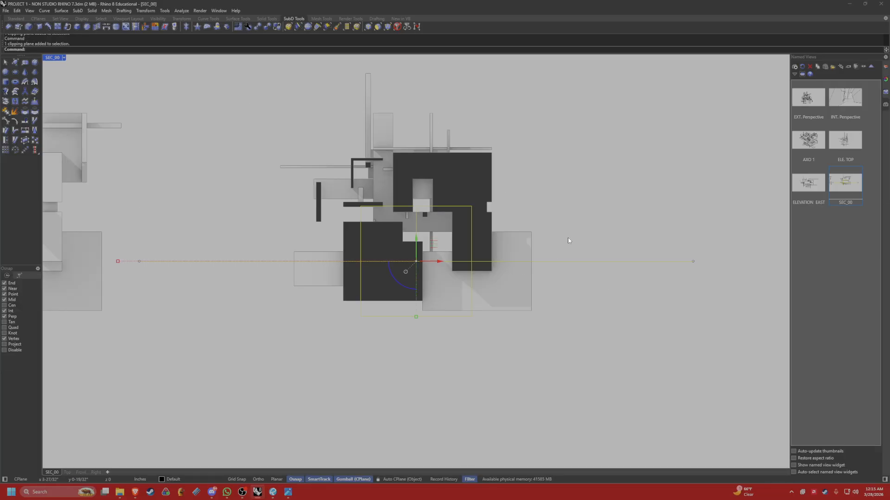
{"action": "type", "text": "hide"}
{"action": "key", "text": "Return"}
{"action": "right_click_drag", "start_coordinate": [319, 157], "coordinate": [337, 190]}
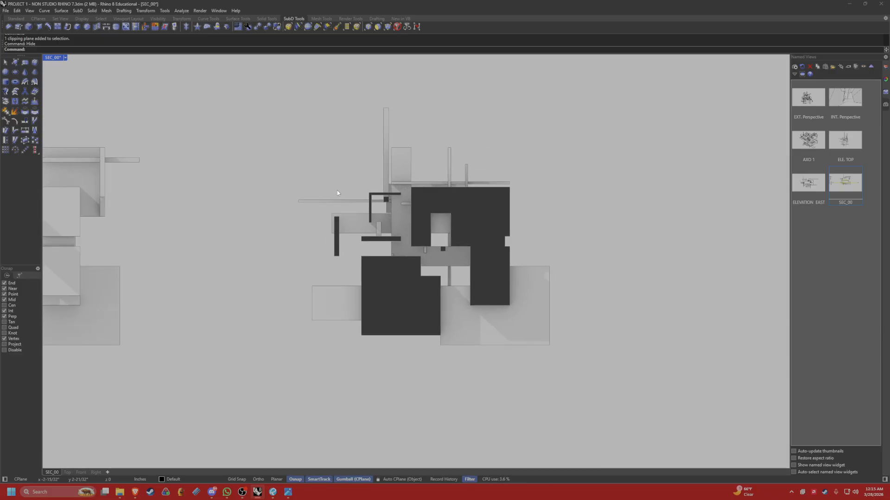
{"action": "scroll", "coordinate": [338, 190], "scroll_direction": "up", "scroll_amount": 2}
{"action": "right_click_drag", "start_coordinate": [450, 219], "coordinate": [443, 221]}
{"action": "left_click", "coordinate": [793, 240]}
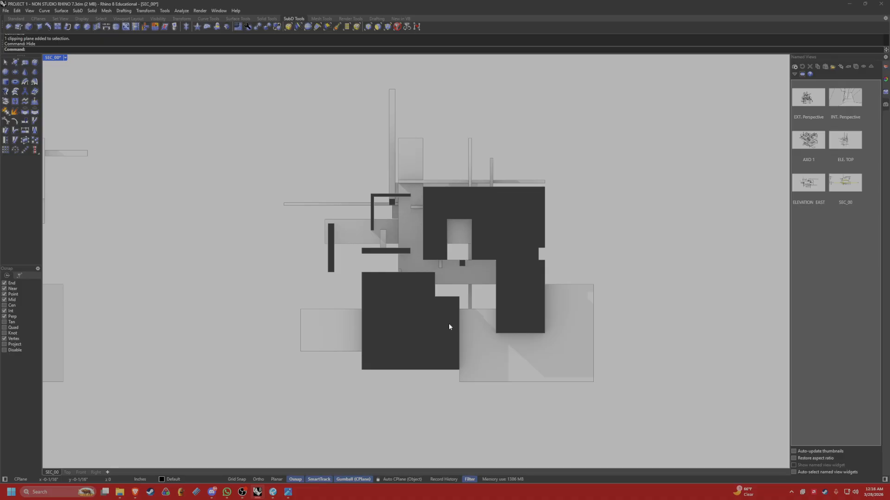
Create a portrait layout named ARCH C at 18 x 24 inches, with no initial details and Bluebeam PDF as printer.
{"action": "left_click", "coordinate": [107, 471]}
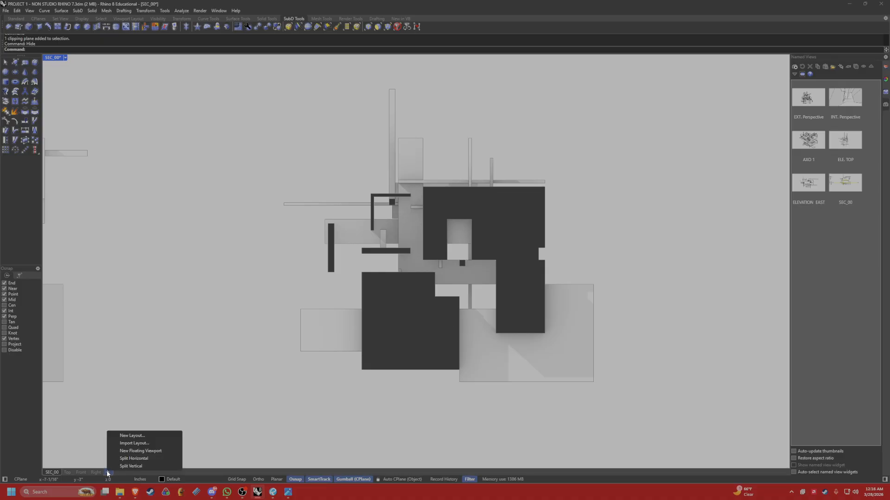
{"action": "left_click", "coordinate": [152, 438]}
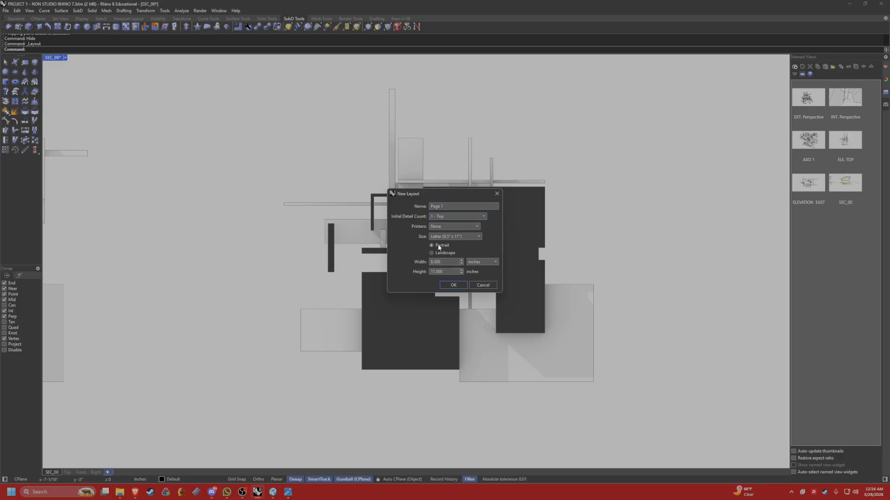
{"action": "left_click", "coordinate": [448, 238]}
{"action": "left_click", "coordinate": [454, 323]}
{"action": "type", "text": "ARC"}
{"action": "type", "text": "H D"}
{"action": "left_click", "coordinate": [469, 217]}
{"action": "left_click", "coordinate": [458, 222]}
{"action": "left_click", "coordinate": [429, 226]}
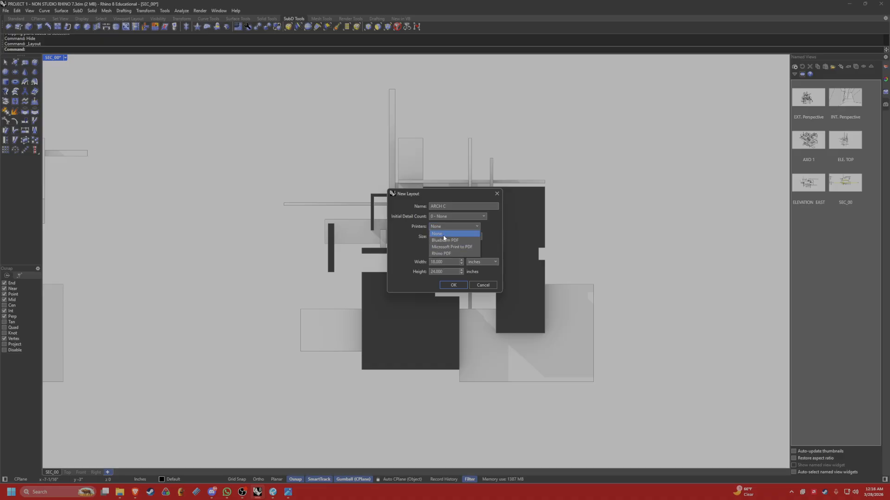
{"action": "left_click", "coordinate": [450, 239]}
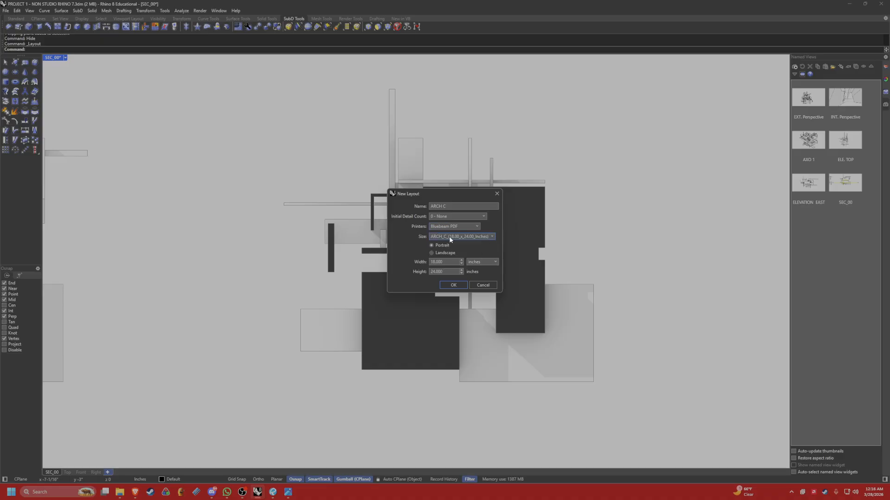
{"action": "left_click", "coordinate": [453, 285]}
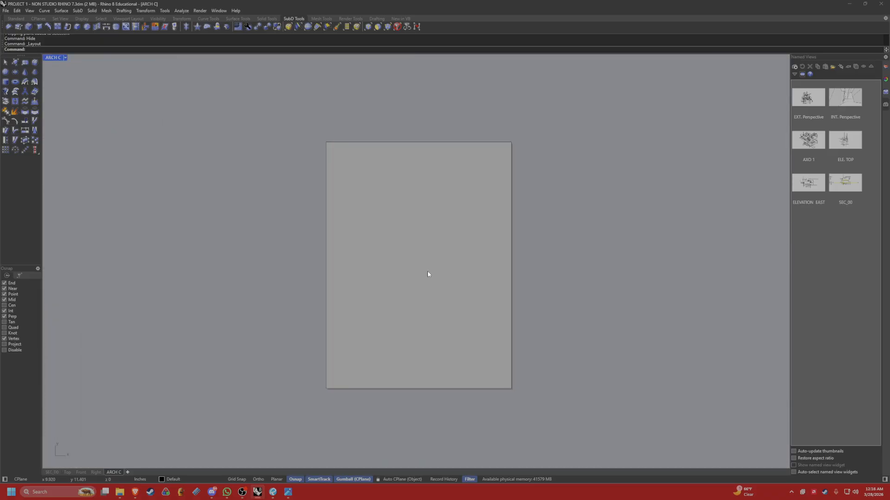
Add a detail viewport with Right projection in the upper-left corner of the ARCH C sheet.
{"action": "scroll", "coordinate": [373, 223], "scroll_direction": "up", "scroll_amount": 3}
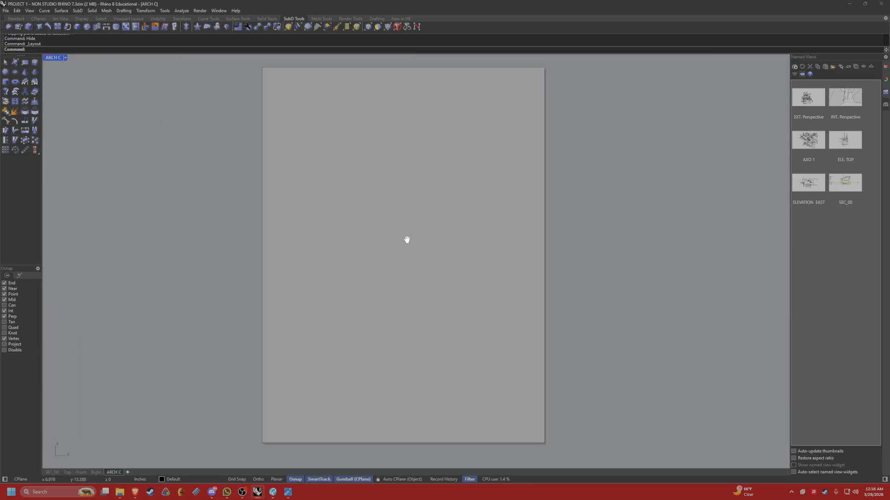
{"action": "right_click_drag", "start_coordinate": [394, 236], "coordinate": [386, 246]}
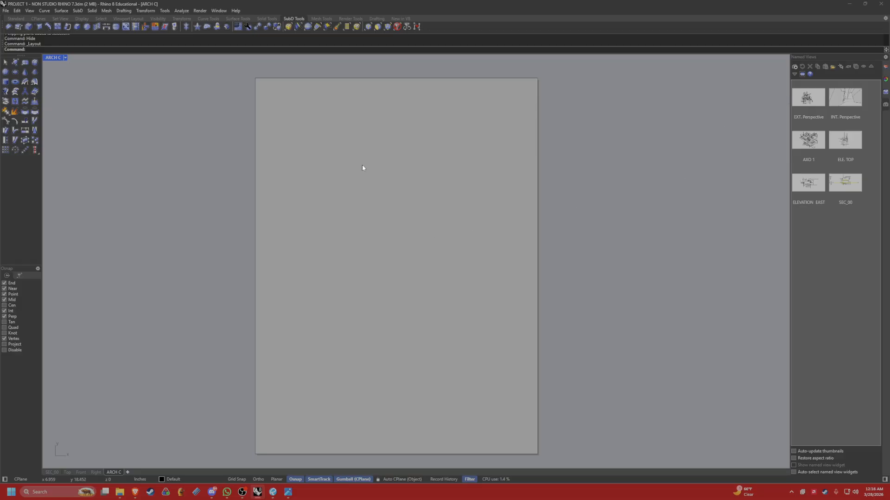
{"action": "left_click", "coordinate": [808, 100]}
{"action": "right_click_drag", "start_coordinate": [446, 156], "coordinate": [448, 155]}
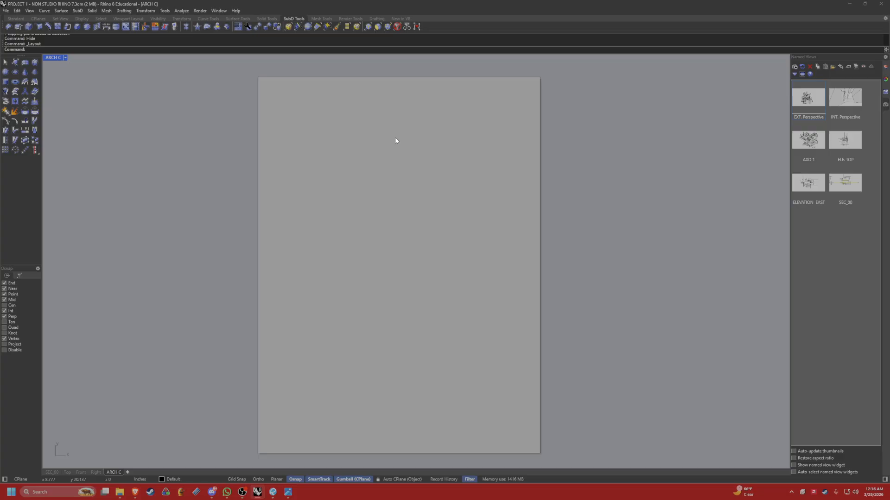
{"action": "type", "text": "Detail"}
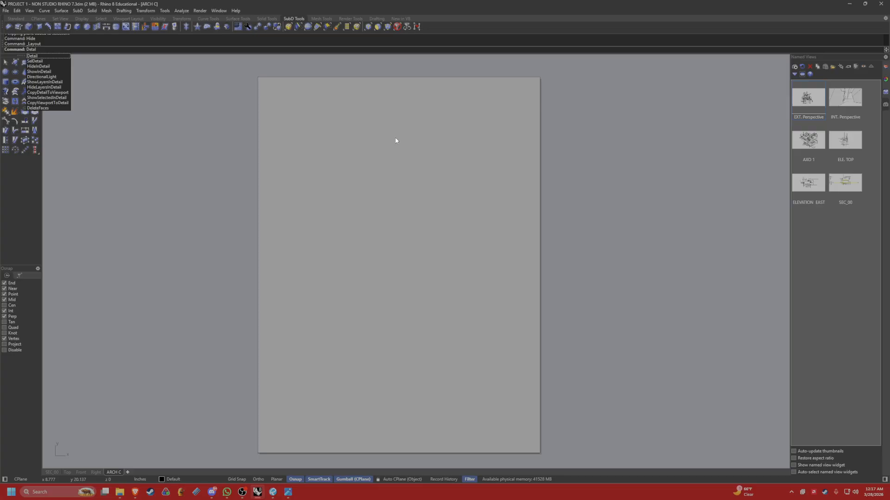
{"action": "key", "text": "Return"}
{"action": "type", "text": "De"}
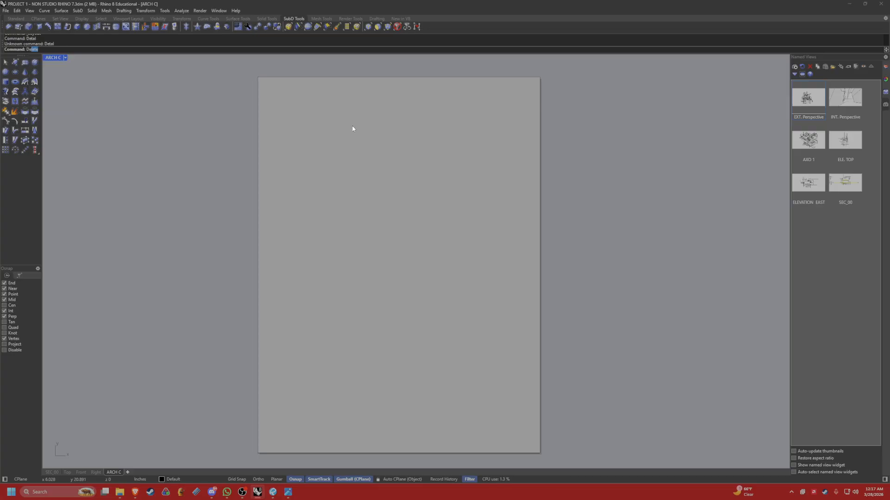
{"action": "type", "text": "tail"}
{"action": "key", "text": "Return"}
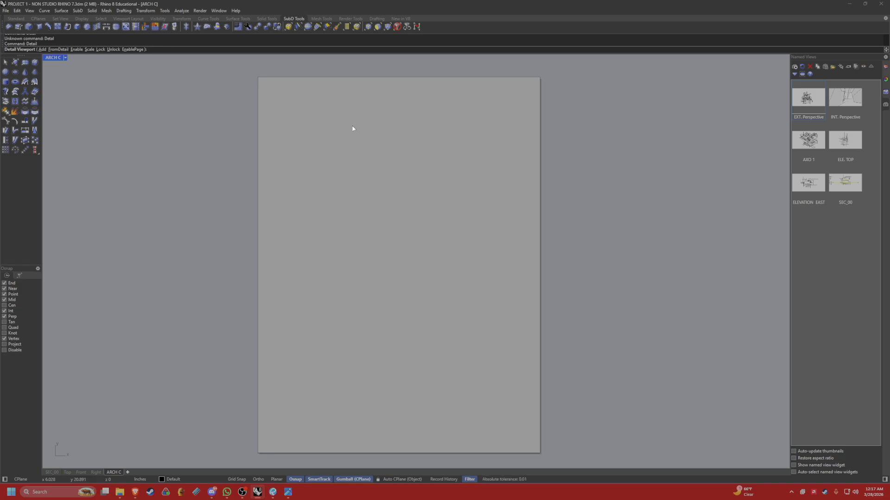
{"action": "left_click", "coordinate": [42, 49]}
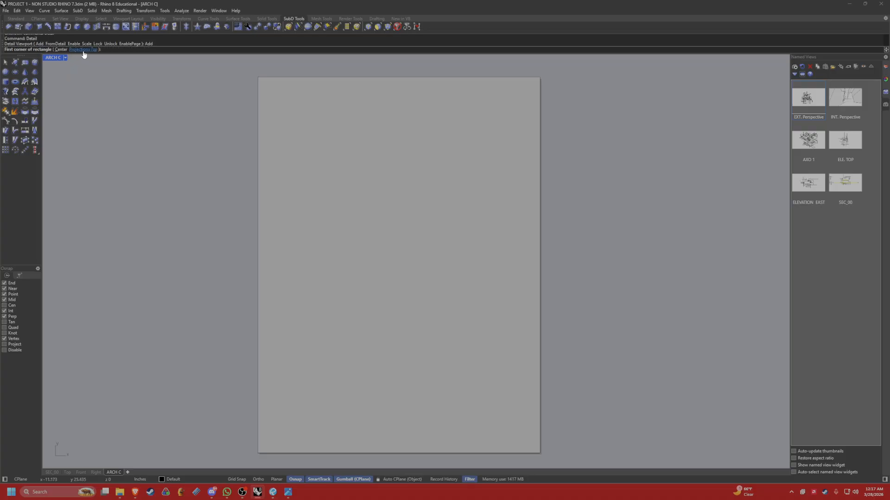
{"action": "left_click", "coordinate": [84, 50]}
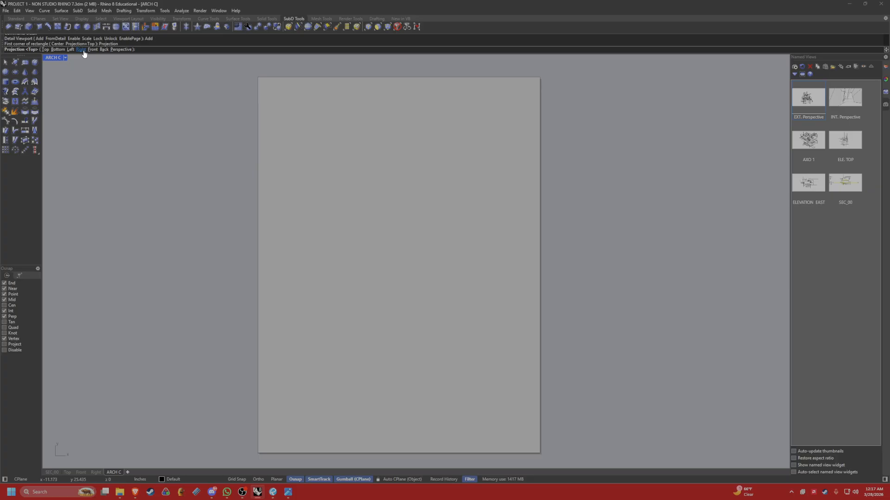
{"action": "left_click", "coordinate": [81, 49]}
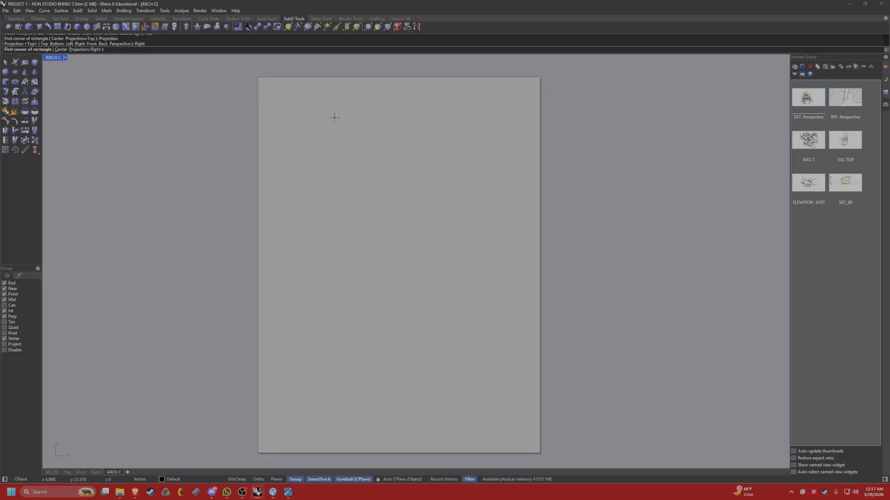
{"action": "left_click", "coordinate": [266, 83]}
{"action": "left_click", "coordinate": [359, 146]}
Activate the new detail and restore the EXT. Perspective named view in it.
{"action": "scroll", "coordinate": [301, 114], "scroll_direction": "up", "scroll_amount": 3}
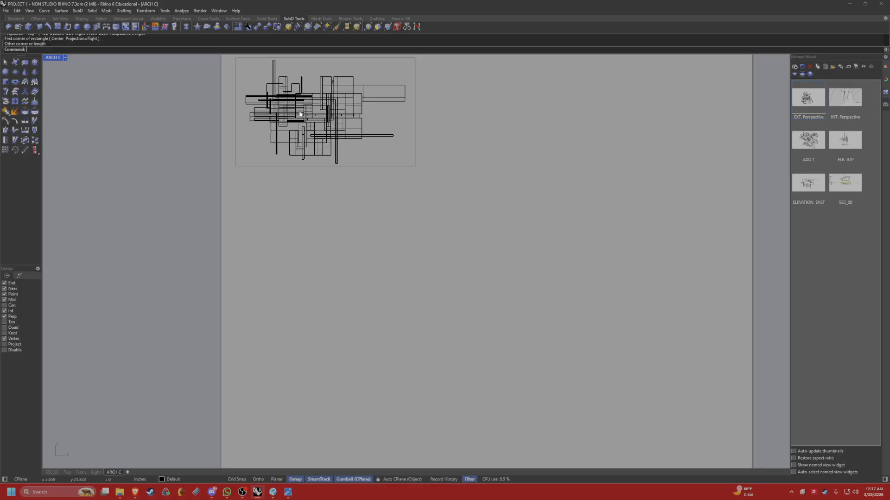
{"action": "right_click_drag", "start_coordinate": [300, 114], "coordinate": [270, 159]}
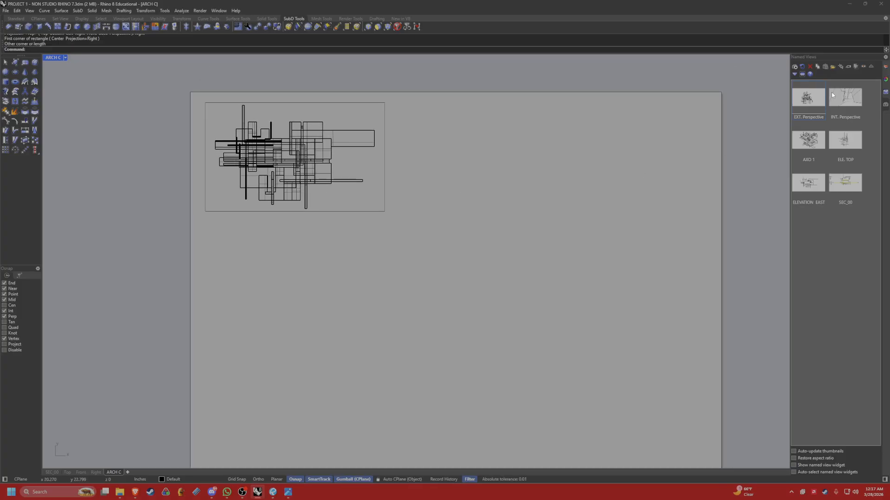
{"action": "left_click_drag", "start_coordinate": [832, 94], "coordinate": [746, 129]}
{"action": "double_click", "coordinate": [345, 163]}
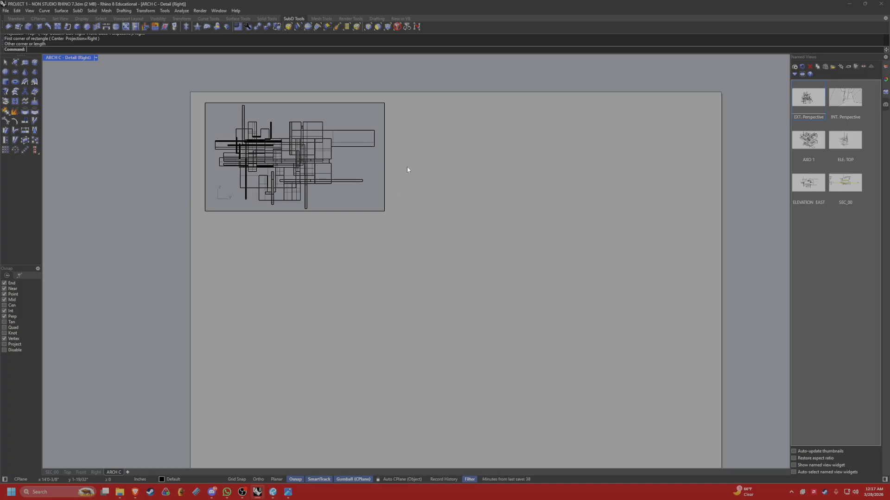
{"action": "left_click_drag", "start_coordinate": [805, 110], "coordinate": [362, 162]}
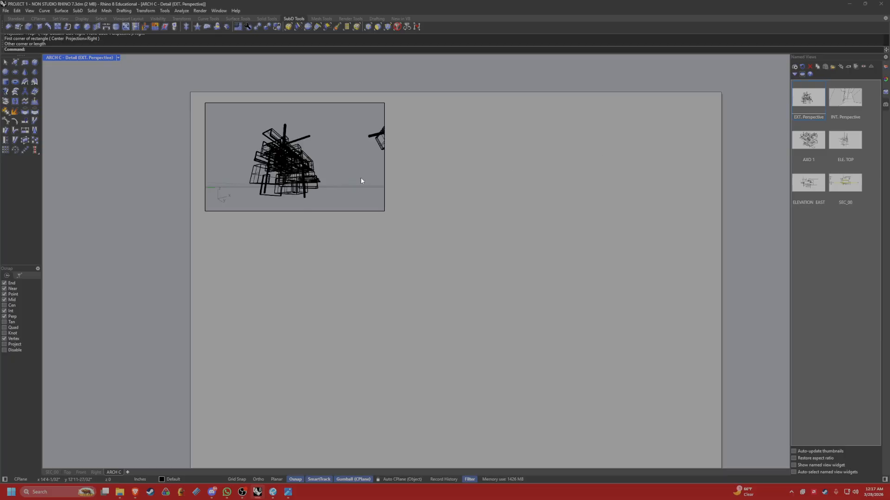
Set the exterior perspective detail to Rendered display, restore its EXT. Perspective view and return to the layout.
{"action": "left_click", "coordinate": [117, 58]}
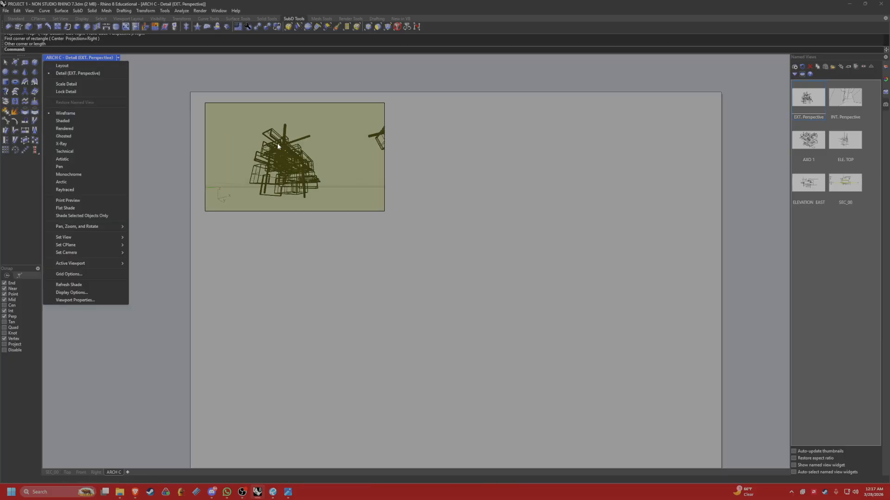
{"action": "double_click", "coordinate": [437, 174]}
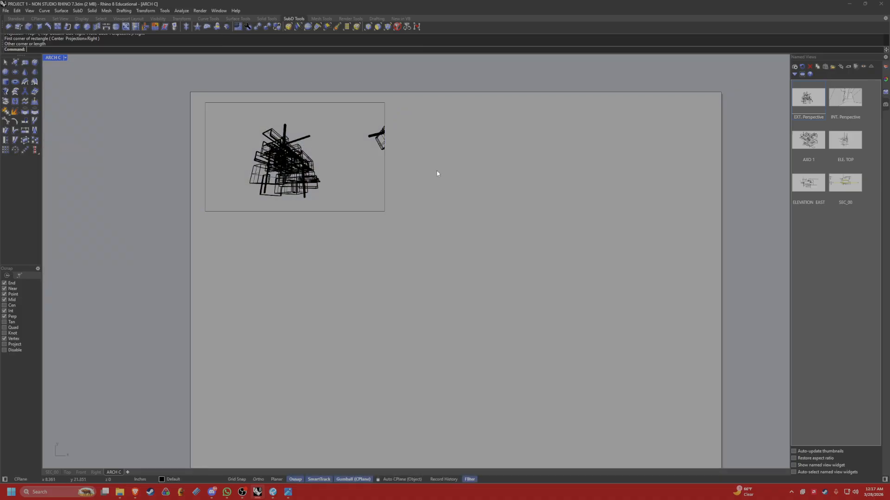
{"action": "right_click_drag", "start_coordinate": [262, 156], "coordinate": [313, 172]}
{"action": "double_click", "coordinate": [298, 167]}
{"action": "left_click", "coordinate": [119, 58]}
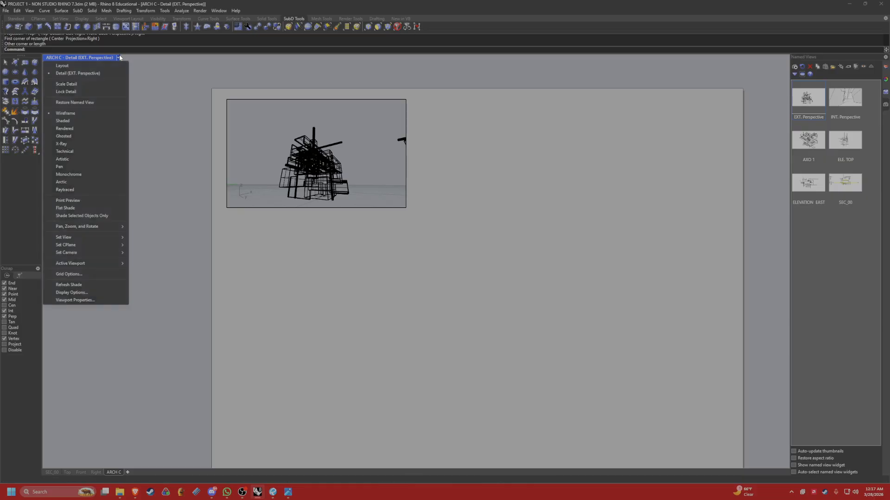
{"action": "left_click", "coordinate": [72, 129]}
{"action": "right_click_drag", "start_coordinate": [358, 199], "coordinate": [353, 177]}
{"action": "double_click", "coordinate": [800, 115]}
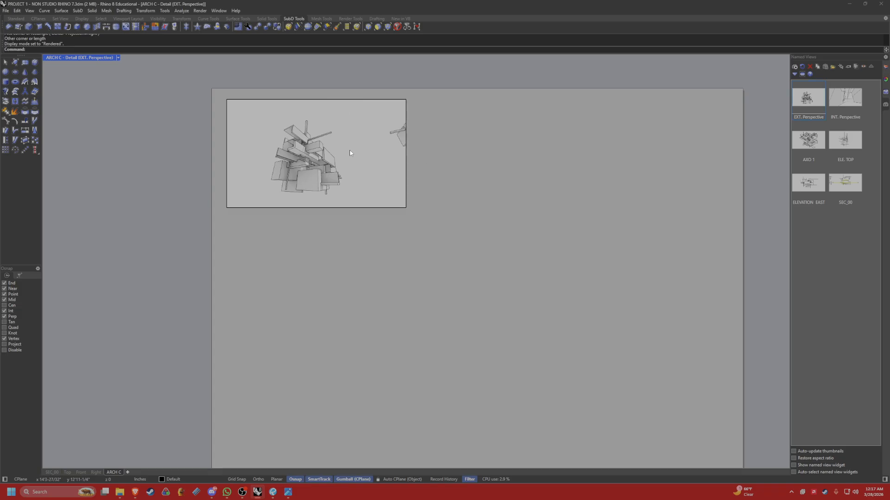
{"action": "left_click", "coordinate": [466, 169]}
{"action": "double_click", "coordinate": [432, 196]}
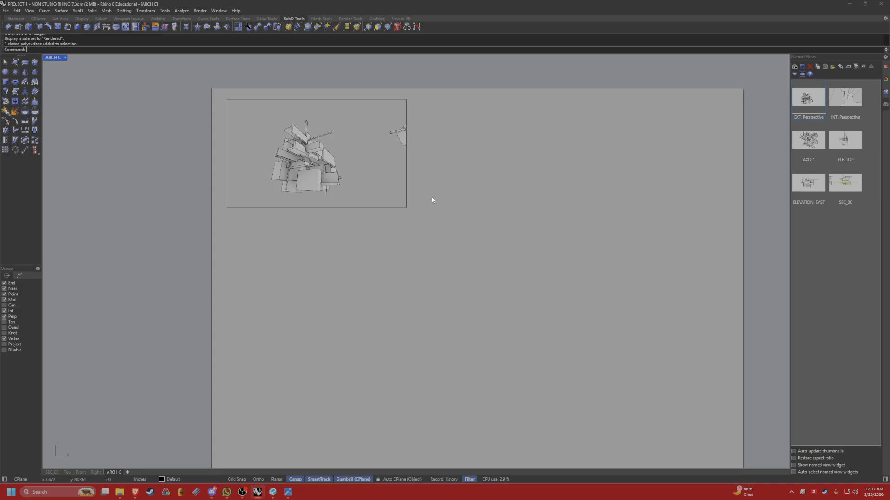
Try narrowing the exterior perspective detail from its right edge, and undo the resize.
{"action": "left_click", "coordinate": [406, 190]}
{"action": "left_click_drag", "start_coordinate": [407, 154], "coordinate": [356, 154]}
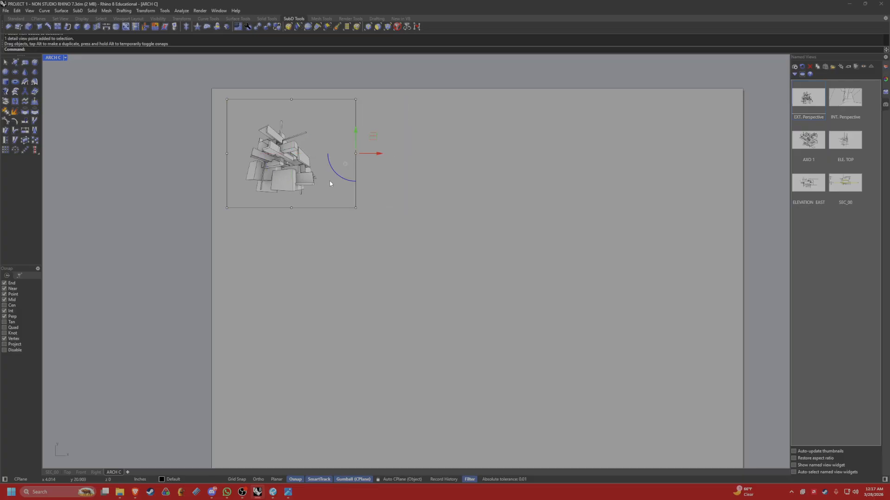
{"action": "key", "text": "ctrl+z"}
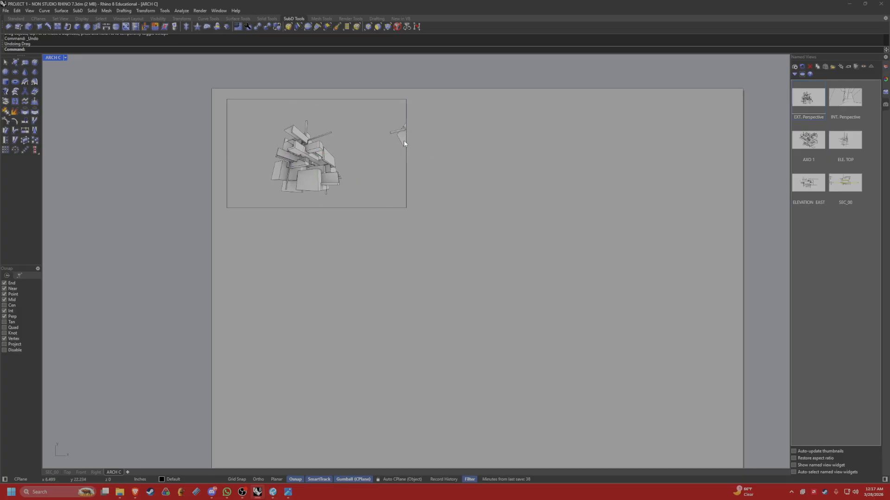
Delete the stray model piece at the right edge of the exterior perspective detail and return to the layout.
{"action": "double_click", "coordinate": [404, 144]}
{"action": "left_click", "coordinate": [403, 141]}
{"action": "key", "text": "Delete"}
{"action": "double_click", "coordinate": [446, 164]}
Duplicate the exterior perspective detail and place the copy beside it to the right on the sheet.
{"action": "right_click_drag", "start_coordinate": [453, 221], "coordinate": [385, 198]}
{"action": "scroll", "coordinate": [385, 198], "scroll_direction": "down", "scroll_amount": 6}
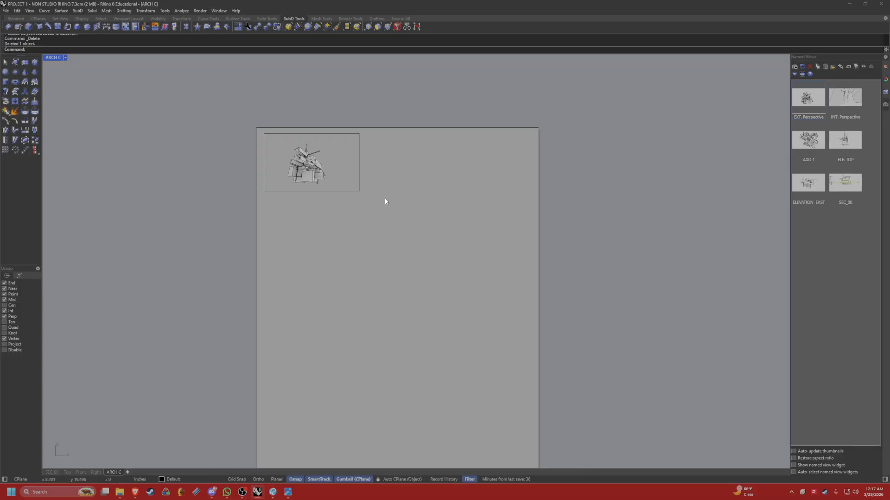
{"action": "left_click", "coordinate": [359, 189]}
{"action": "key", "text": "alt"}
{"action": "left_click_drag", "start_coordinate": [334, 162], "coordinate": [445, 171]}
{"action": "left_click", "coordinate": [501, 217]}
Restore the INT. Perspective named view in the copied detail and return to the layout.
{"action": "double_click", "coordinate": [458, 174]}
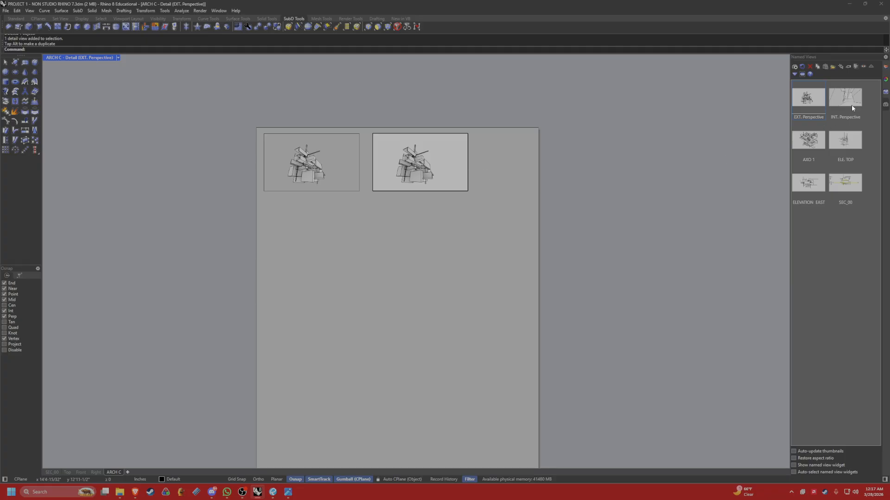
{"action": "double_click", "coordinate": [851, 104]}
{"action": "left_click", "coordinate": [443, 189]}
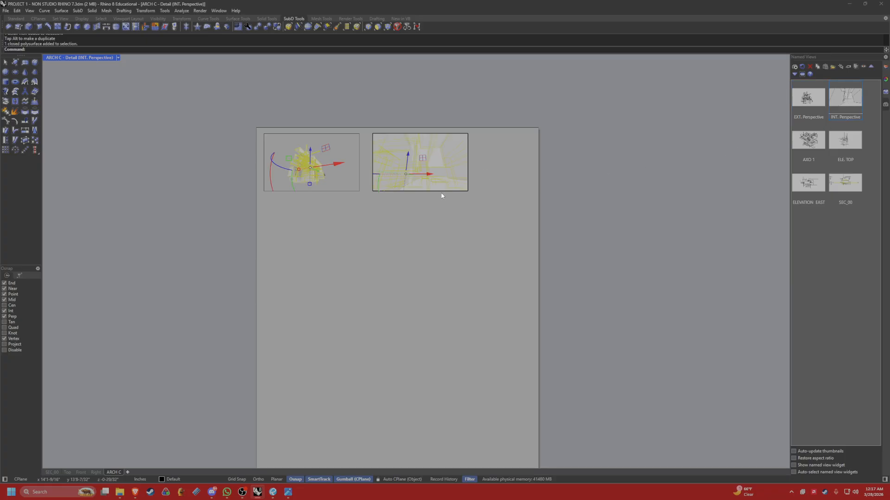
{"action": "double_click", "coordinate": [583, 189]}
Reshape the interior perspective detail into a tall portrait frame by lowering its top and bottom edges and moving its left edge inward.
{"action": "left_click", "coordinate": [468, 176]}
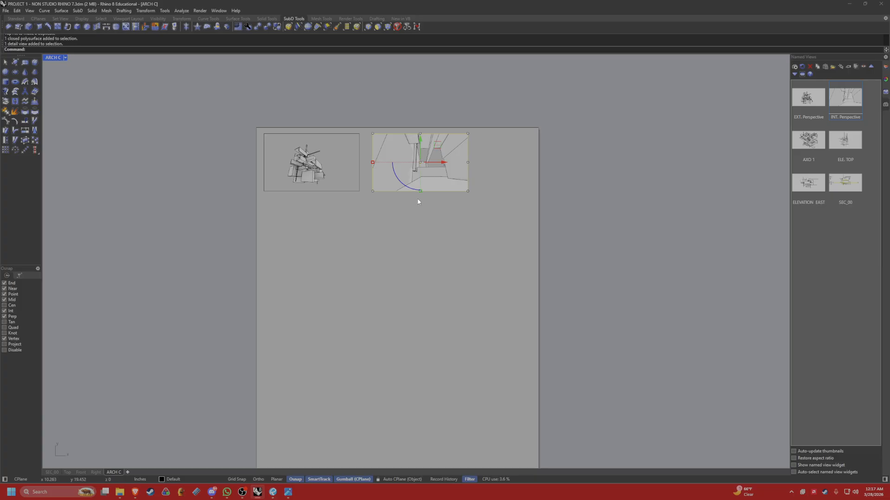
{"action": "scroll", "coordinate": [423, 193], "scroll_direction": "up", "scroll_amount": 5}
{"action": "scroll", "coordinate": [405, 204], "scroll_direction": "down", "scroll_amount": 3}
{"action": "key", "text": "Escape"}
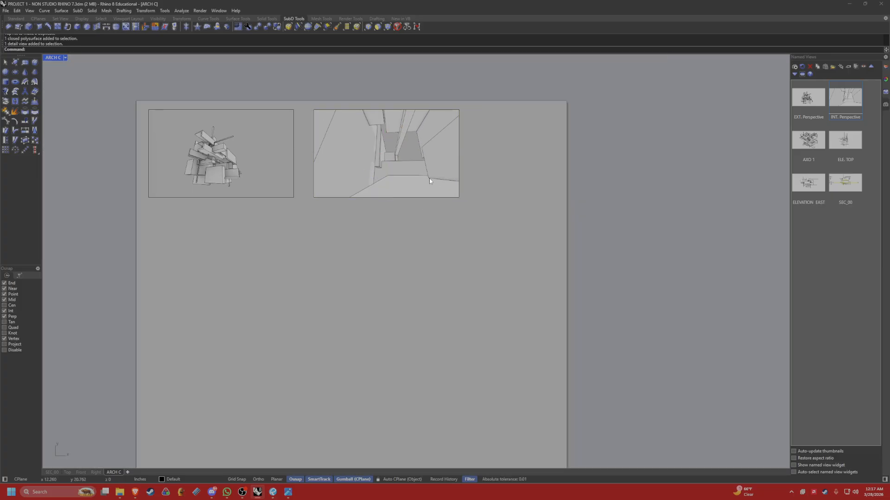
{"action": "scroll", "coordinate": [430, 180], "scroll_direction": "up", "scroll_amount": 3}
{"action": "left_click", "coordinate": [371, 206]}
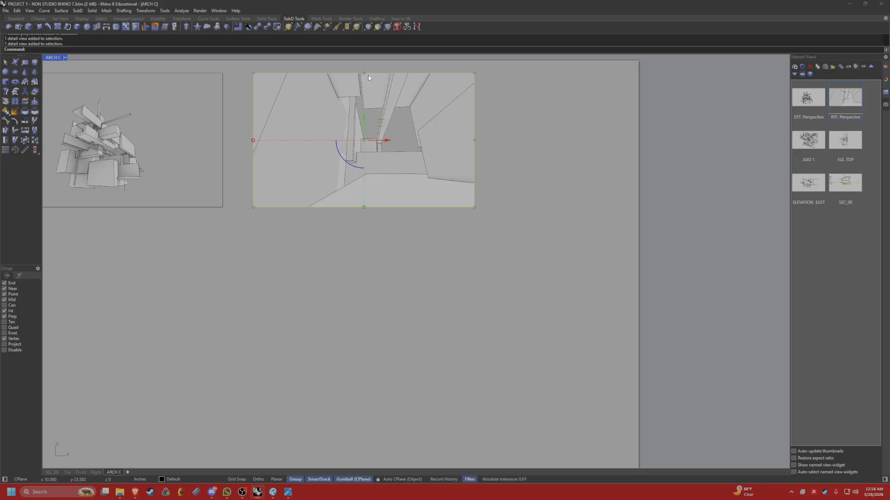
{"action": "left_click_drag", "start_coordinate": [370, 78], "coordinate": [365, 109]}
{"action": "left_click", "coordinate": [365, 214]}
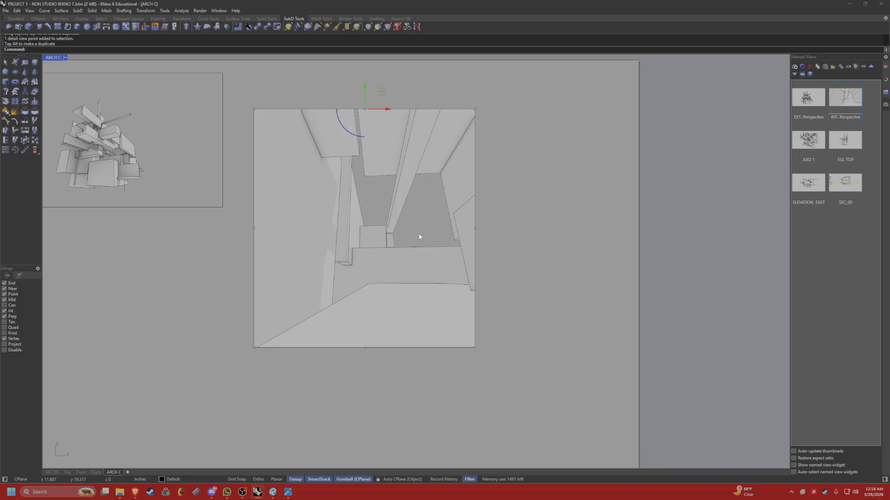
{"action": "left_click", "coordinate": [255, 229]}
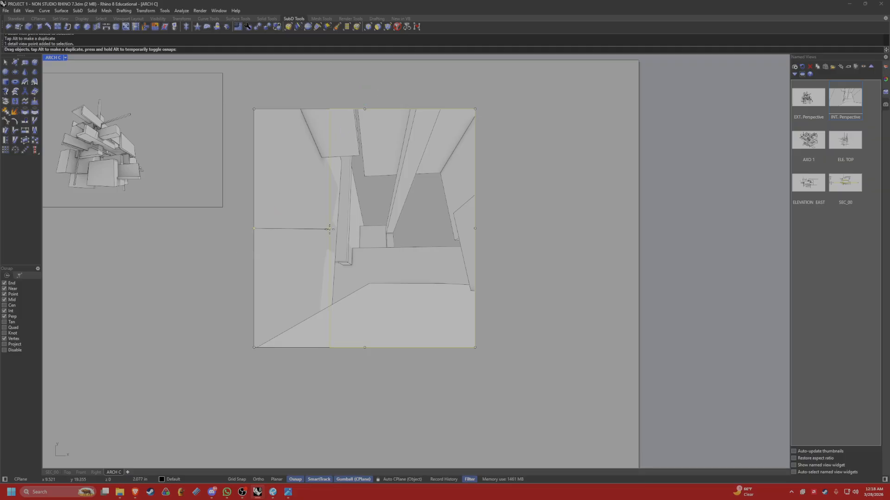
{"action": "left_click_drag", "start_coordinate": [255, 229], "coordinate": [337, 229]}
{"action": "right_click_drag", "start_coordinate": [454, 234], "coordinate": [474, 200]}
{"action": "double_click", "coordinate": [397, 228]}
{"action": "double_click", "coordinate": [463, 219]}
{"action": "scroll", "coordinate": [463, 219], "scroll_direction": "down", "scroll_amount": 8}
{"action": "left_click", "coordinate": [464, 212]}
{"action": "double_click", "coordinate": [458, 215]}
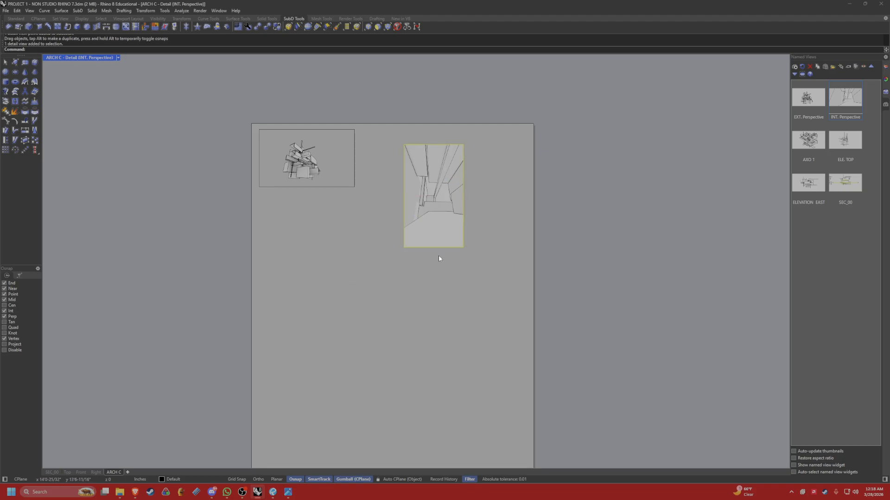
{"action": "type", "text": "move"}
{"action": "key", "text": "Return"}
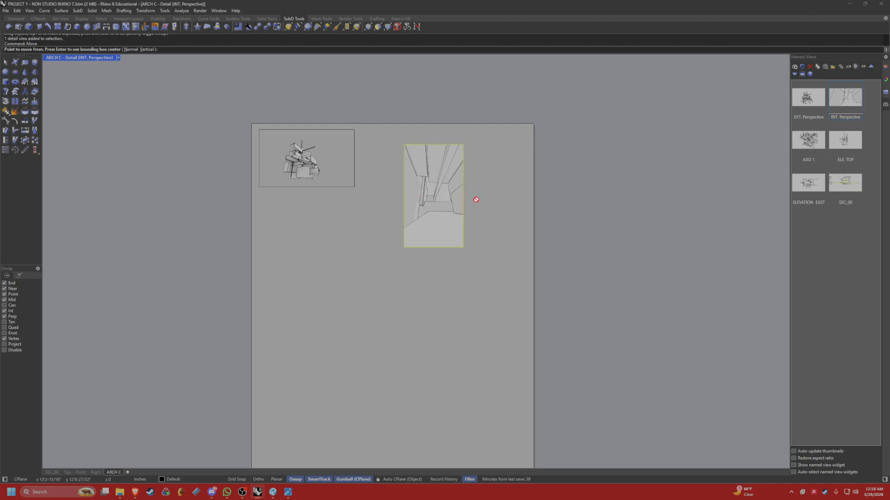
{"action": "key", "text": "Escape"}
{"action": "key", "text": "Escape"}
{"action": "left_click", "coordinate": [437, 226]}
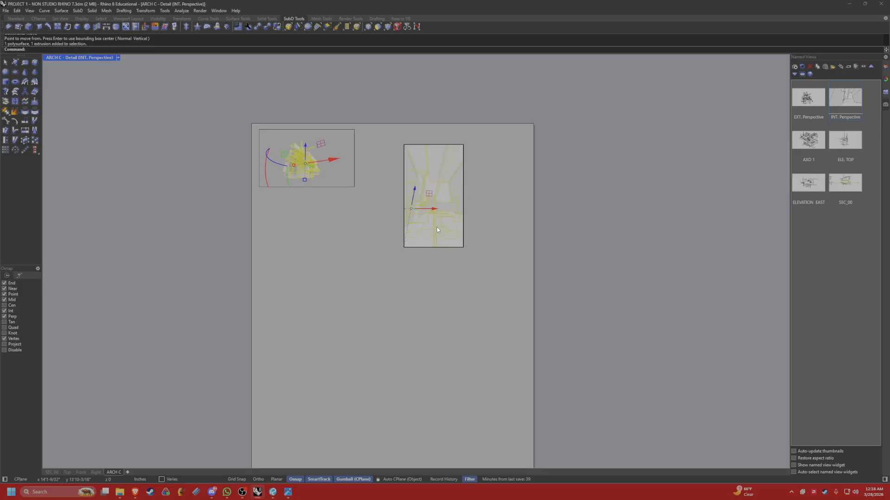
{"action": "key", "text": "Escape"}
{"action": "double_click", "coordinate": [492, 297]}
Move the interior perspective detail from its upper-left corner to a point just below the exterior perspective detail, roughly aligning their left edges.
{"action": "left_click_drag", "start_coordinate": [508, 302], "coordinate": [443, 237]}
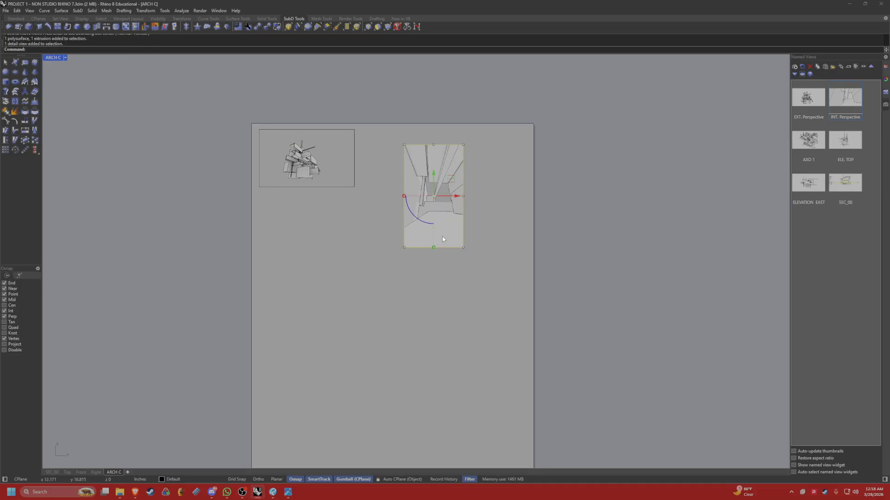
{"action": "type", "text": "Moce"}
{"action": "key", "text": "Return"}
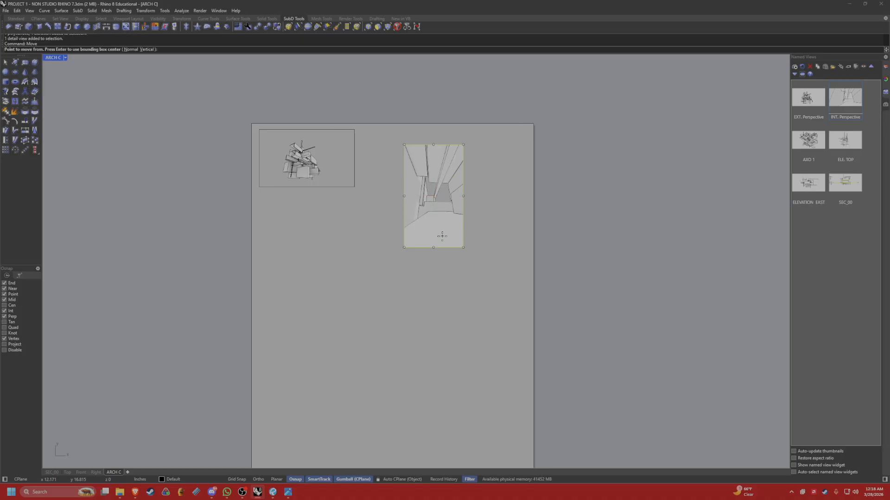
{"action": "left_click", "coordinate": [410, 145]}
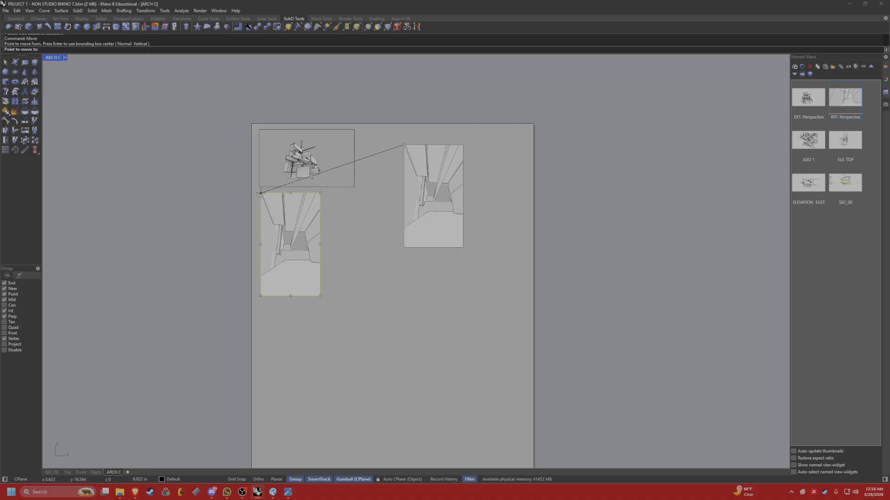
{"action": "left_click", "coordinate": [259, 191]}
{"action": "scroll", "coordinate": [392, 235], "scroll_direction": "down", "scroll_amount": 2}
{"action": "scroll", "coordinate": [392, 235], "scroll_direction": "up", "scroll_amount": 1}
{"action": "right_click", "coordinate": [377, 229]}
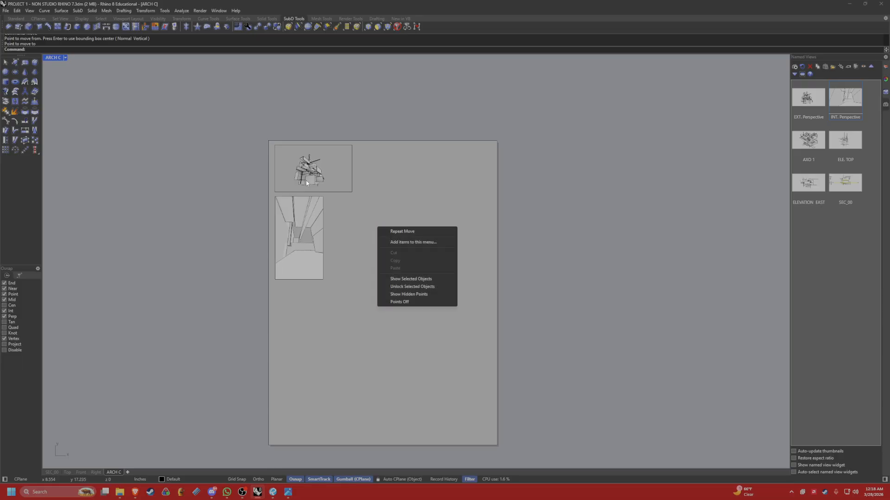
{"action": "key", "text": "Escape"}
{"action": "right_click_drag", "start_coordinate": [414, 214], "coordinate": [423, 210]}
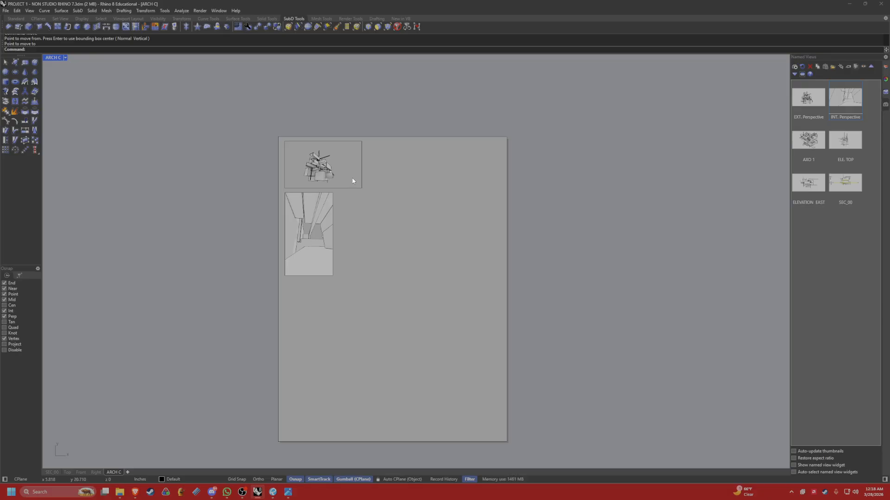
Undo the last gumball move and the repositioning of the interior perspective detail.
{"action": "scroll", "coordinate": [332, 159], "scroll_direction": "up", "scroll_amount": 3}
{"action": "double_click", "coordinate": [341, 175]}
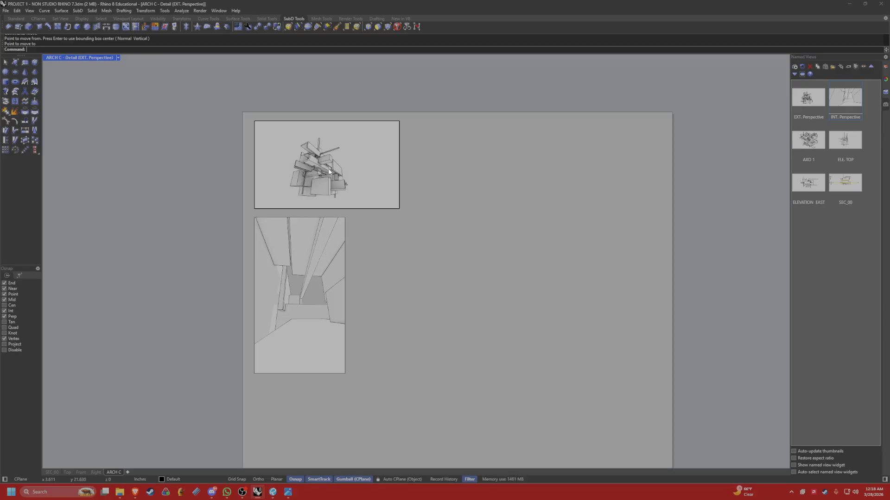
{"action": "left_click", "coordinate": [341, 175]}
{"action": "left_click_drag", "start_coordinate": [341, 175], "coordinate": [308, 341]}
{"action": "key", "text": "ctrl+z"}
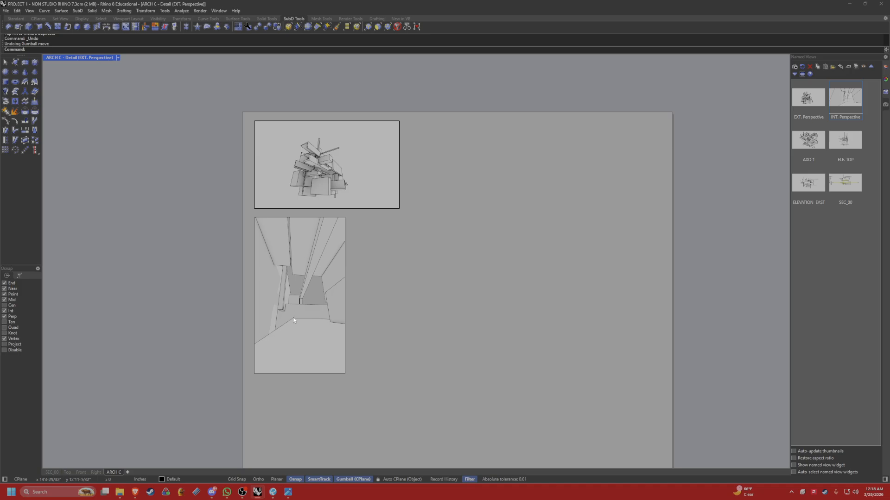
{"action": "key", "text": "ctrl+z"}
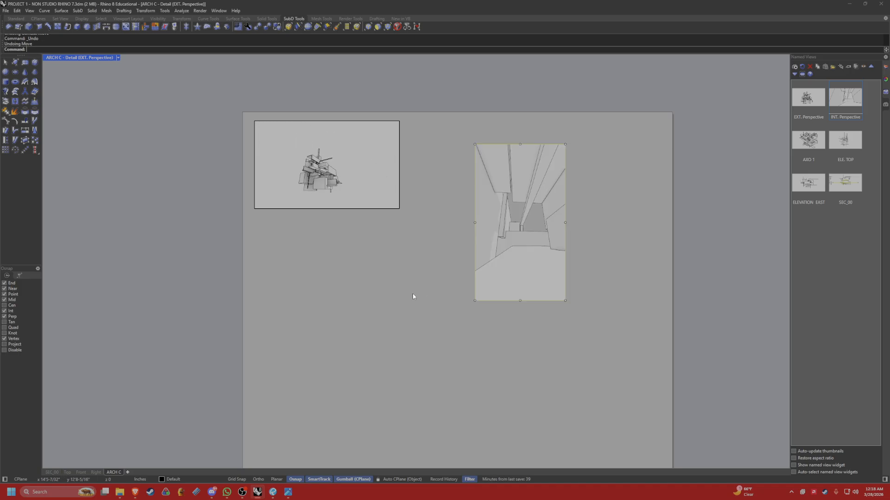
{"action": "left_click", "coordinate": [412, 284]}
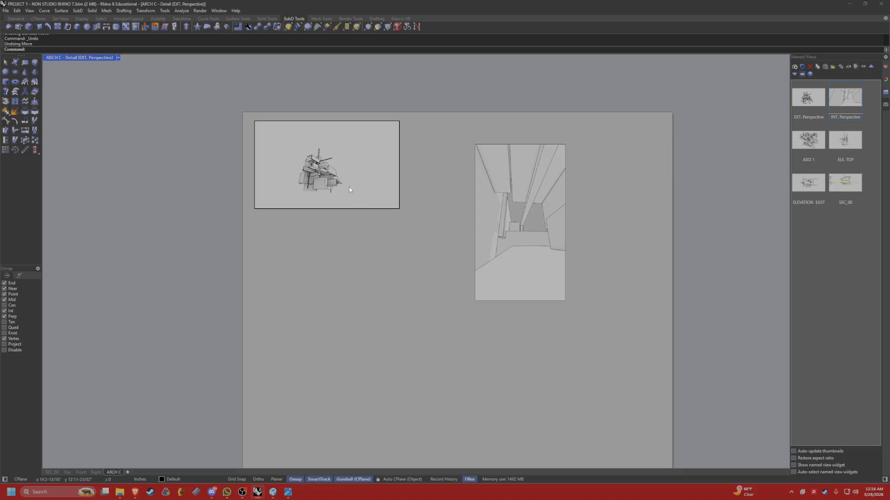
Orbit and zoom the model view inside the exterior perspective detail to frame the whole massing, and return to the layout.
{"action": "mouse_move", "coordinate": [392, 328]}
{"action": "right_mouse_down", "text": "shift"}
{"action": "mouse_move", "coordinate": [377, 272]}
{"action": "mouse_move", "coordinate": [404, 327]}
{"action": "right_mouse_up", "text": "shift"}
{"action": "right_click_drag", "start_coordinate": [404, 327], "coordinate": [388, 282]}
{"action": "scroll", "coordinate": [377, 266], "scroll_direction": "up", "scroll_amount": 2}
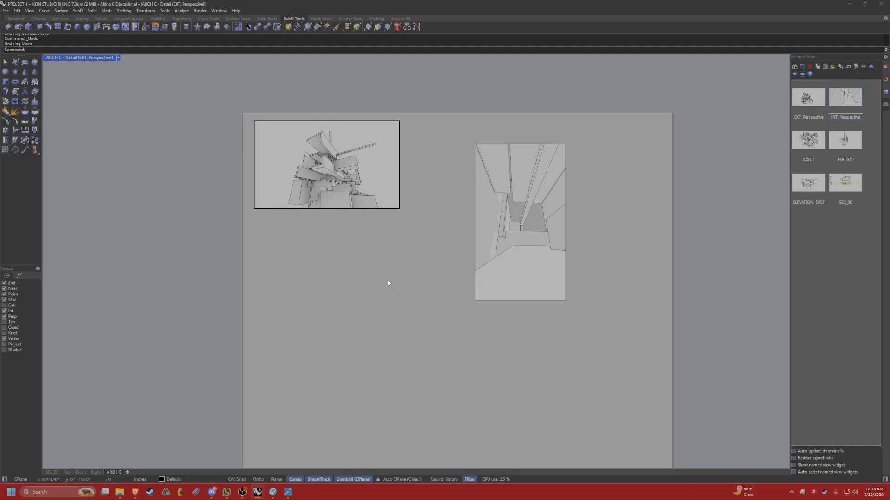
{"action": "scroll", "coordinate": [564, 303], "scroll_direction": "down", "scroll_amount": 4}
{"action": "right_click_drag", "start_coordinate": [582, 321], "coordinate": [614, 296], "text": "shift"}
{"action": "double_click", "coordinate": [616, 319]}
Move the interior perspective detail's upper-left corner to the exterior detail's lower-left corner, and shift it down slightly to leave a gap.
{"action": "scroll", "coordinate": [614, 296], "scroll_direction": "down", "scroll_amount": 2}
{"action": "right_click_drag", "start_coordinate": [611, 296], "coordinate": [591, 295]}
{"action": "left_click_drag", "start_coordinate": [583, 289], "coordinate": [518, 247]}
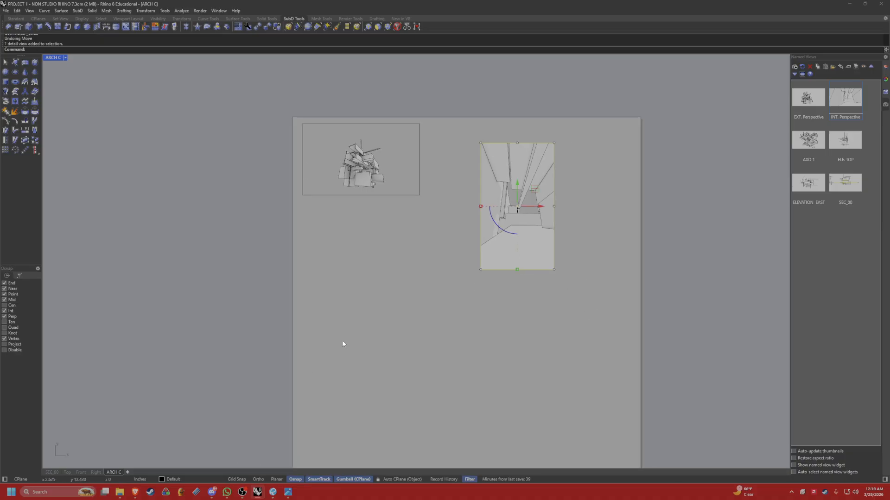
{"action": "type", "text": "movce"}
{"action": "key", "text": "Return"}
{"action": "type", "text": "move"}
{"action": "key", "text": "Return"}
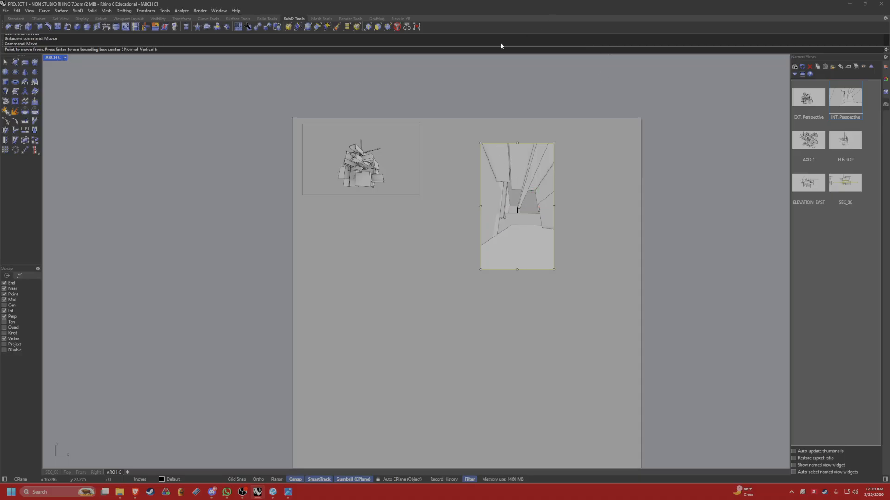
{"action": "left_click", "coordinate": [481, 143]}
{"action": "left_click", "coordinate": [302, 195]}
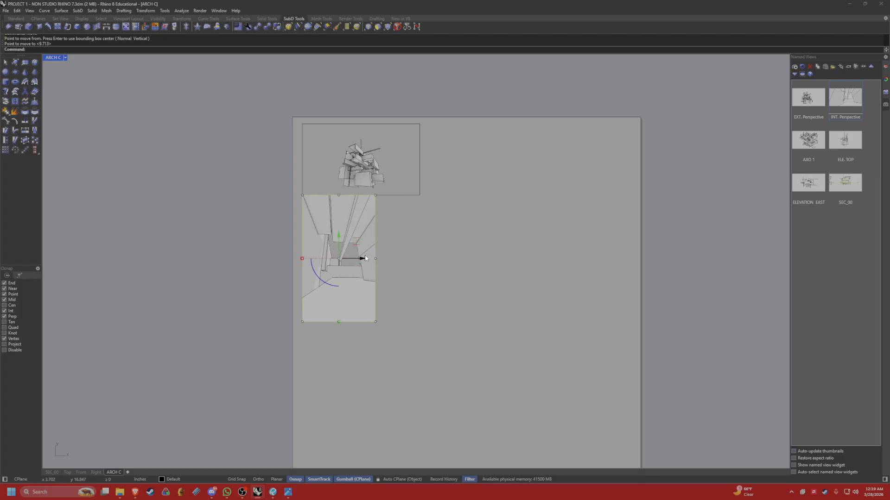
{"action": "left_click_drag", "start_coordinate": [339, 234], "coordinate": [339, 246]}
{"action": "key", "text": "Escape"}
{"action": "right_click_drag", "start_coordinate": [470, 247], "coordinate": [438, 231]}
{"action": "scroll", "coordinate": [457, 243], "scroll_direction": "down", "scroll_amount": 4}
Duplicate the interior perspective detail and place the copy beside it to the right.
{"action": "left_click", "coordinate": [366, 266]}
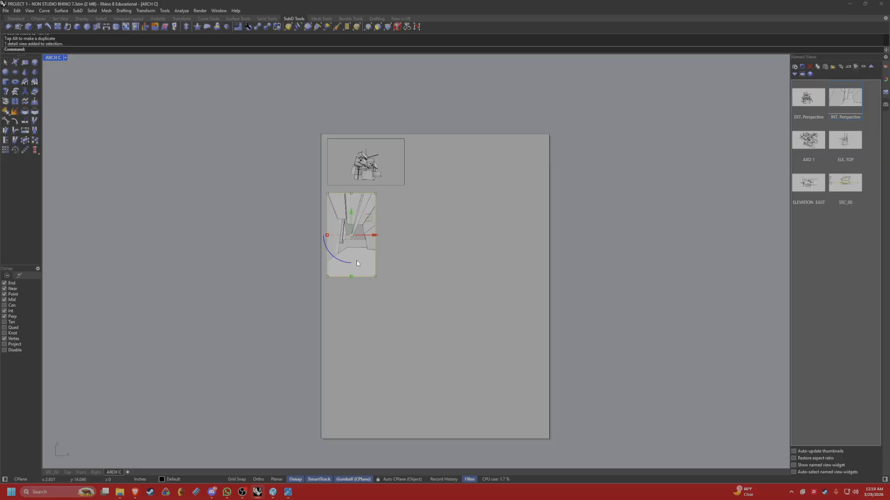
{"action": "key", "text": "alt"}
{"action": "left_click_drag", "start_coordinate": [381, 237], "coordinate": [410, 258]}
{"action": "key", "text": "Escape"}
Duplicate the exterior perspective detail to its right and restore the AXO 1 named view in the copy.
{"action": "left_click_drag", "start_coordinate": [408, 191], "coordinate": [479, 176]}
{"action": "key", "text": "alt"}
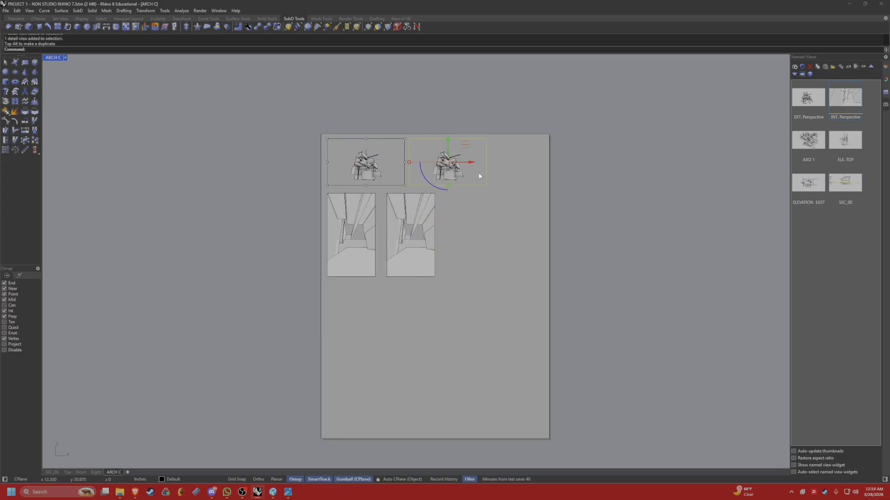
{"action": "left_click", "coordinate": [810, 152]}
{"action": "left_click_drag", "start_coordinate": [809, 153], "coordinate": [482, 178]}
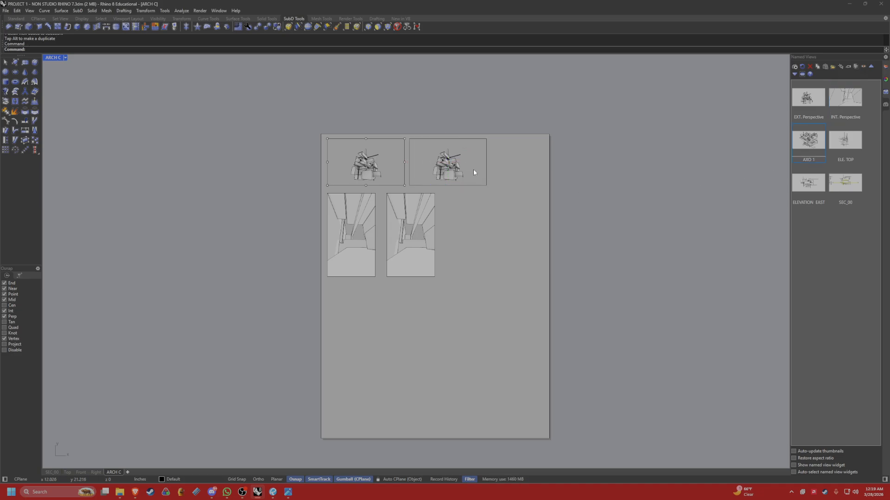
{"action": "double_click", "coordinate": [464, 164]}
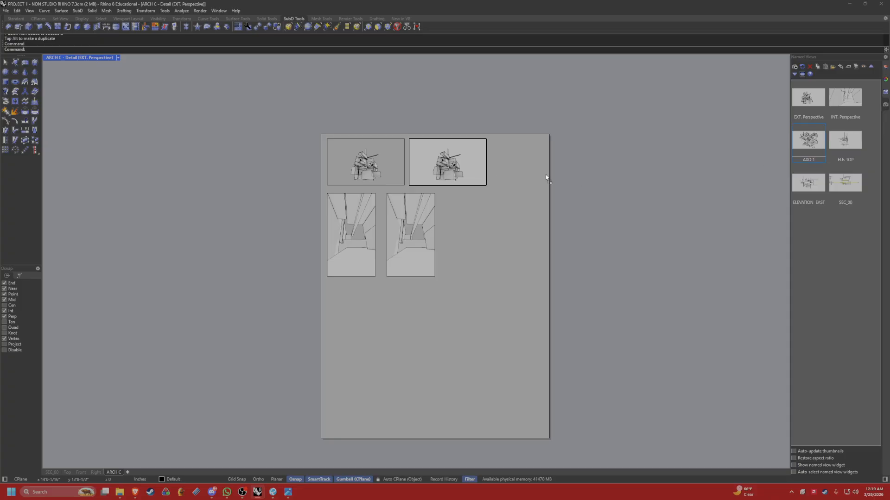
{"action": "left_click_drag", "start_coordinate": [546, 177], "coordinate": [474, 175]}
{"action": "double_click", "coordinate": [511, 190]}
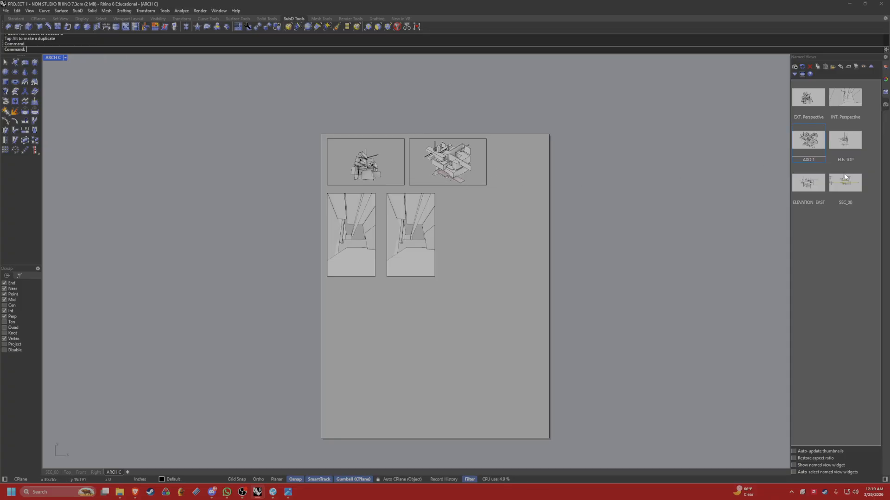
Duplicate the AXO 1 detail toward the sheet's right edge and restore the ELE. TOP named view in the copy.
{"action": "left_click", "coordinate": [459, 180]}
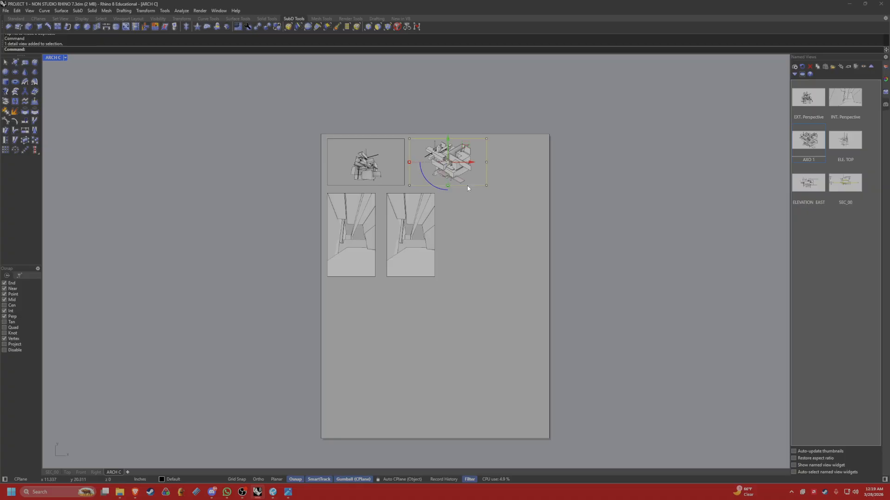
{"action": "key", "text": "alt"}
{"action": "left_click_drag", "start_coordinate": [474, 165], "coordinate": [537, 167]}
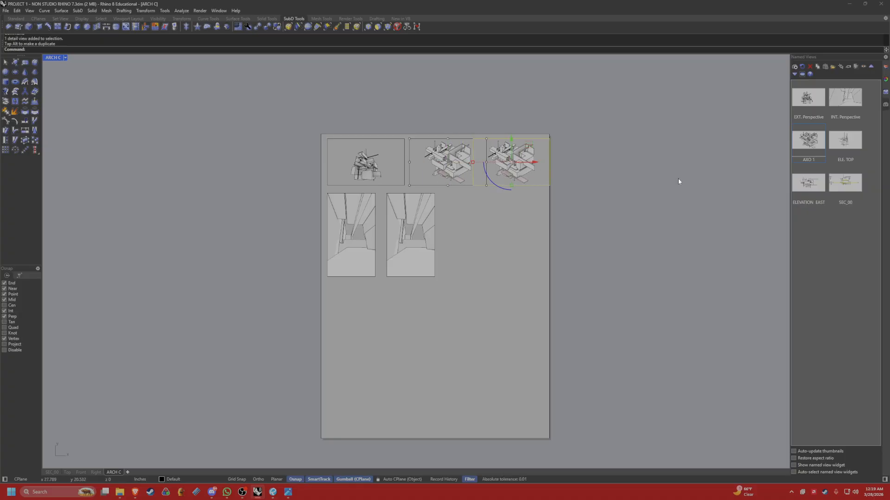
{"action": "double_click", "coordinate": [545, 175]}
{"action": "double_click", "coordinate": [855, 158]}
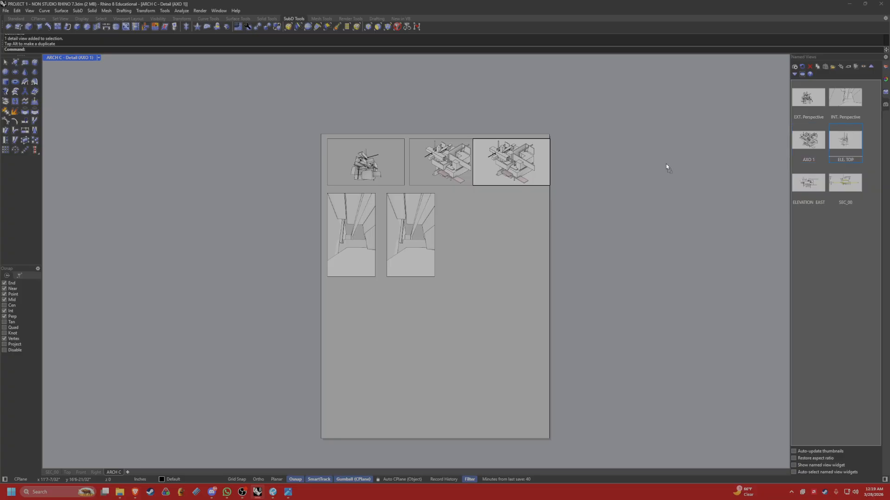
Make three copies of the ELE. TOP detail stacked vertically below it along the sheet's right edge.
{"action": "left_click", "coordinate": [520, 178]}
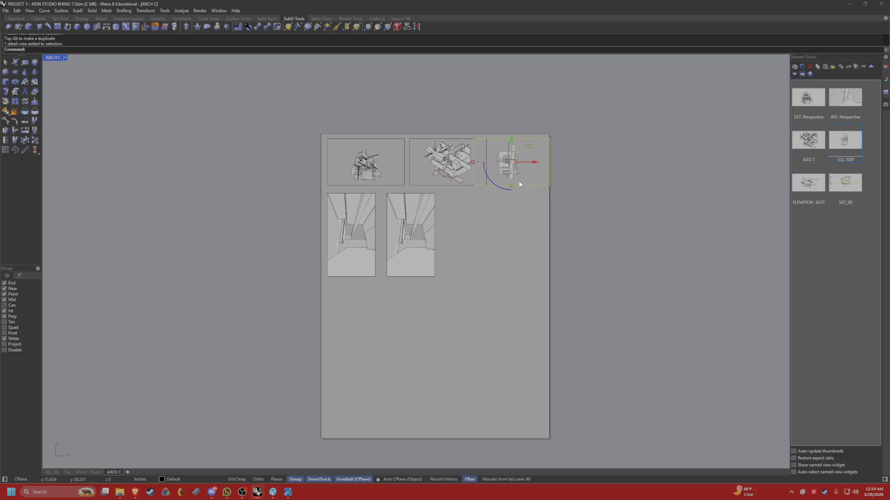
{"action": "key", "text": "alt"}
{"action": "left_click_drag", "start_coordinate": [513, 141], "coordinate": [511, 288]}
{"action": "key", "text": "alt"}
{"action": "key", "text": "alt"}
{"action": "left_click", "coordinate": [623, 275]}
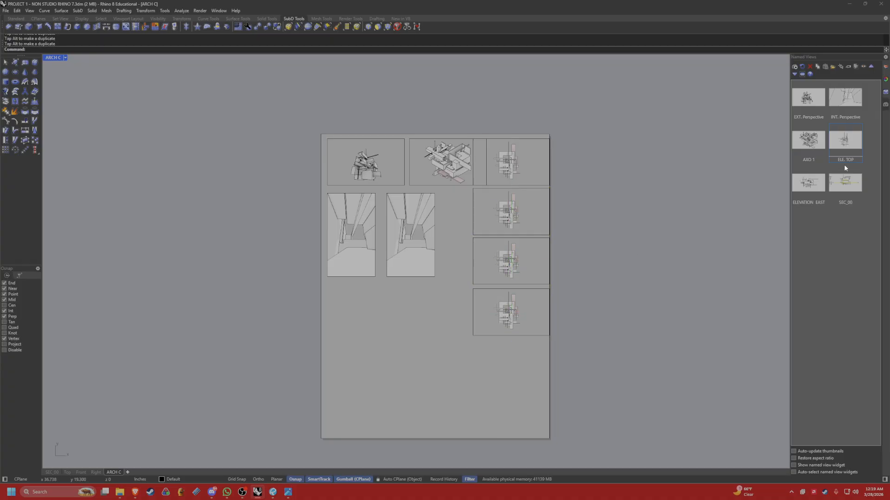
Restore the ELEVATION_EAST named view in the first copy below the ELE. TOP detail and return to the layout.
{"action": "double_click", "coordinate": [531, 216]}
{"action": "double_click", "coordinate": [816, 182]}
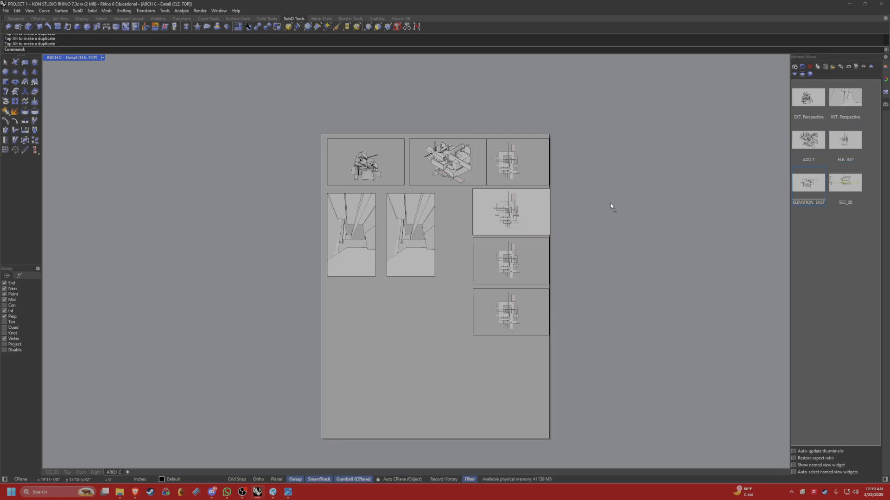
{"action": "double_click", "coordinate": [628, 240]}
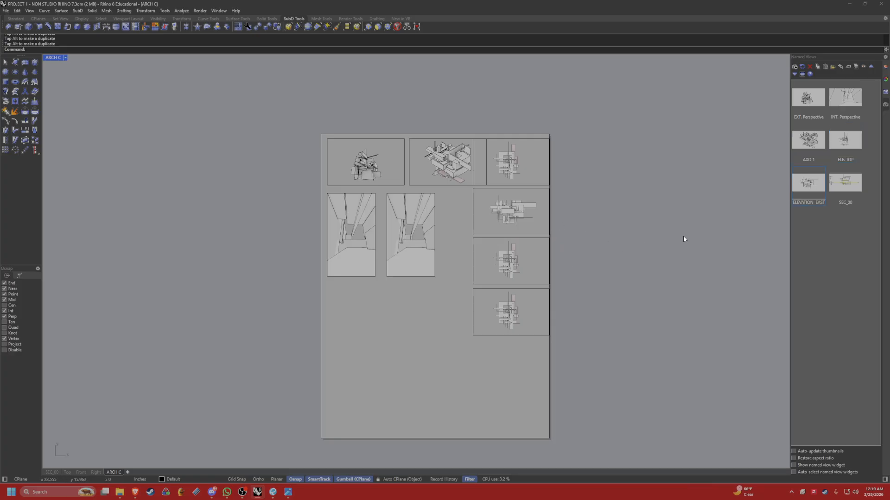
Restore the SEC_00 named view in the second copy, center the section within its frame, and return to the layout.
{"action": "double_click", "coordinate": [541, 261]}
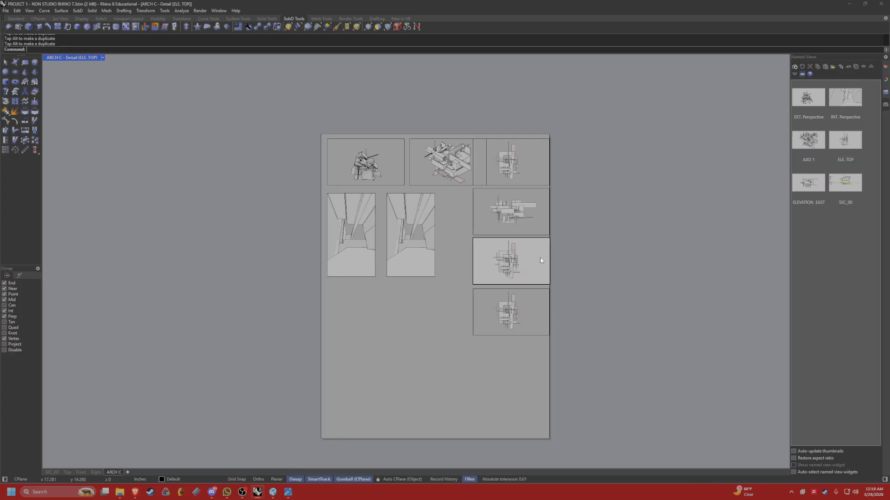
{"action": "double_click", "coordinate": [844, 184]}
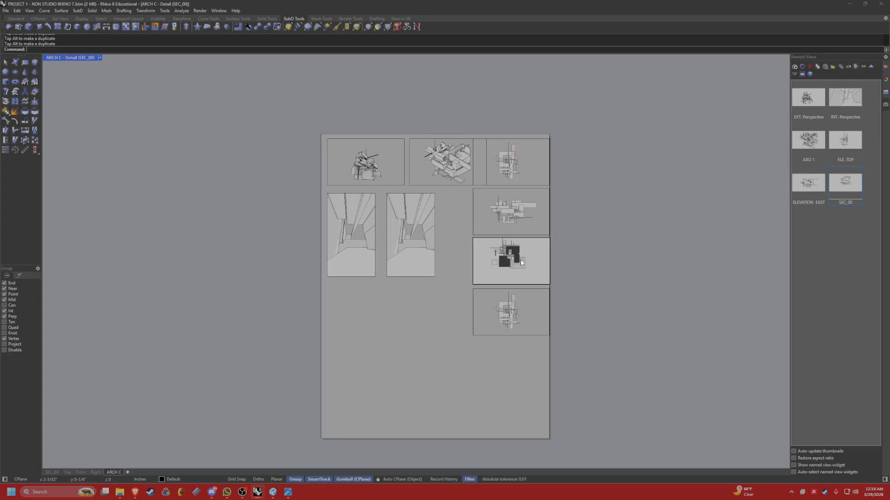
{"action": "scroll", "coordinate": [521, 262], "scroll_direction": "up", "scroll_amount": 3}
{"action": "mouse_move", "coordinate": [521, 263]}
{"action": "right_mouse_down"}
{"action": "mouse_move", "coordinate": [542, 284]}
{"action": "mouse_move", "coordinate": [527, 268]}
{"action": "right_mouse_up"}
{"action": "scroll", "coordinate": [524, 273], "scroll_direction": "up", "scroll_amount": 5}
{"action": "scroll", "coordinate": [536, 274], "scroll_direction": "down", "scroll_amount": 4}
{"action": "scroll", "coordinate": [536, 279], "scroll_direction": "down", "scroll_amount": 2}
{"action": "double_click", "coordinate": [558, 274]}
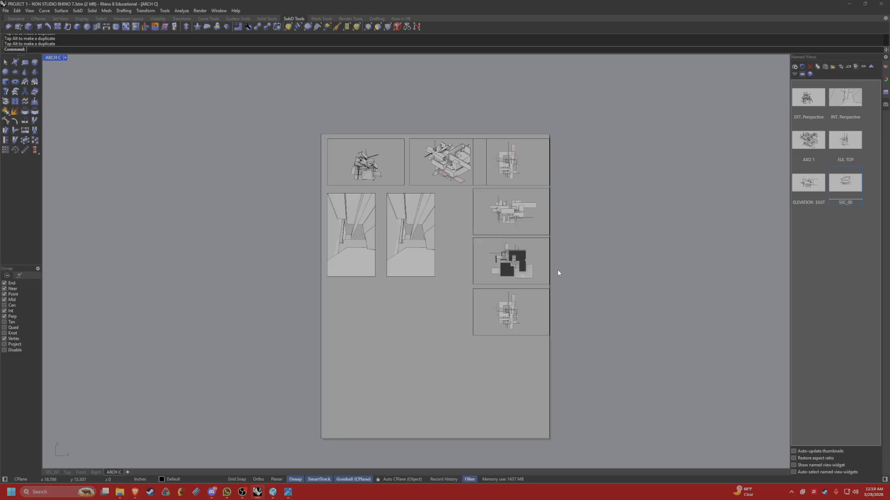
Move the SEC_00 detail to the lower-left corner of the sheet.
{"action": "left_click", "coordinate": [538, 284]}
{"action": "left_click_drag", "start_coordinate": [514, 243], "coordinate": [491, 393]}
{"action": "left_click_drag", "start_coordinate": [536, 416], "coordinate": [385, 416]}
{"action": "key", "text": "Escape"}
{"action": "right_click_drag", "start_coordinate": [502, 305], "coordinate": [486, 300]}
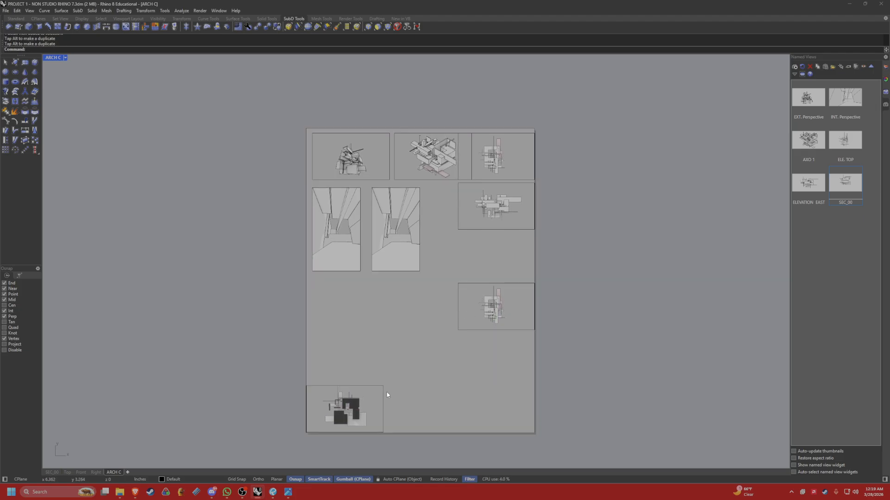
Enlarge the SEC_00 detail's frame by moving its upper-right corner up and to the right.
{"action": "left_click", "coordinate": [383, 393]}
{"action": "left_click_drag", "start_coordinate": [385, 384], "coordinate": [444, 336]}
{"action": "left_click", "coordinate": [384, 386]}
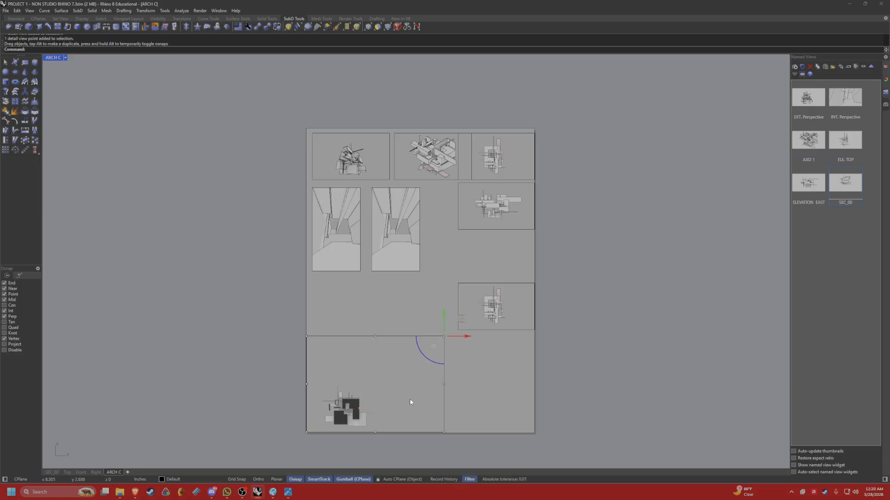
Enlarge the section inside the SEC_00 detail, center it within the frame, and return to the layout.
{"action": "double_click", "coordinate": [409, 399]}
{"action": "scroll", "coordinate": [410, 368], "scroll_direction": "up", "scroll_amount": 5}
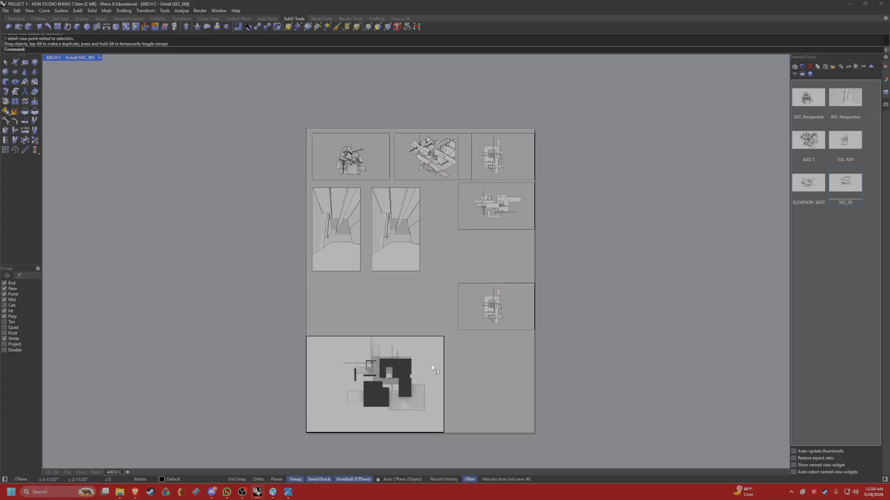
{"action": "scroll", "coordinate": [432, 369], "scroll_direction": "up", "scroll_amount": 3}
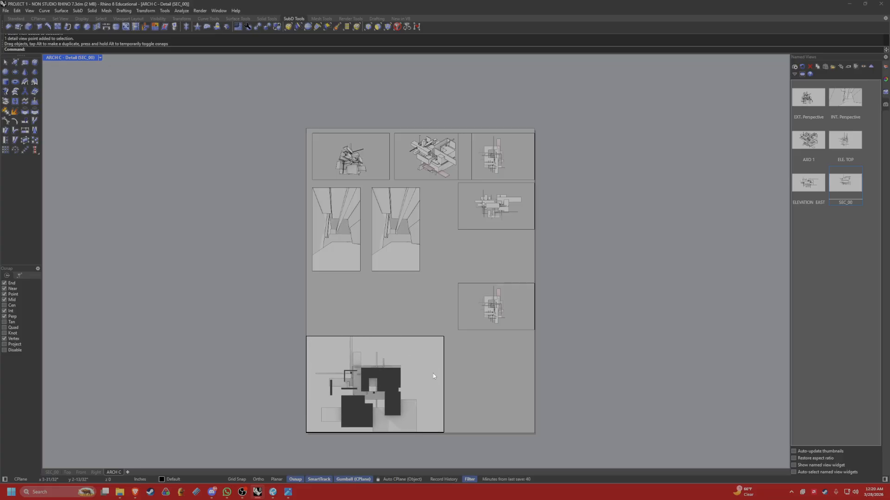
{"action": "scroll", "coordinate": [433, 376], "scroll_direction": "down", "scroll_amount": 3}
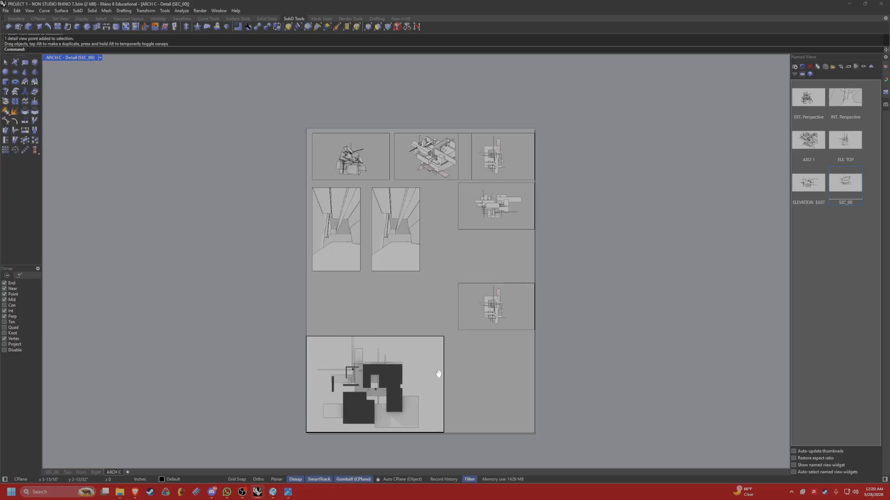
{"action": "double_click", "coordinate": [482, 381]}
{"action": "scroll", "coordinate": [489, 362], "scroll_direction": "down", "scroll_amount": 2}
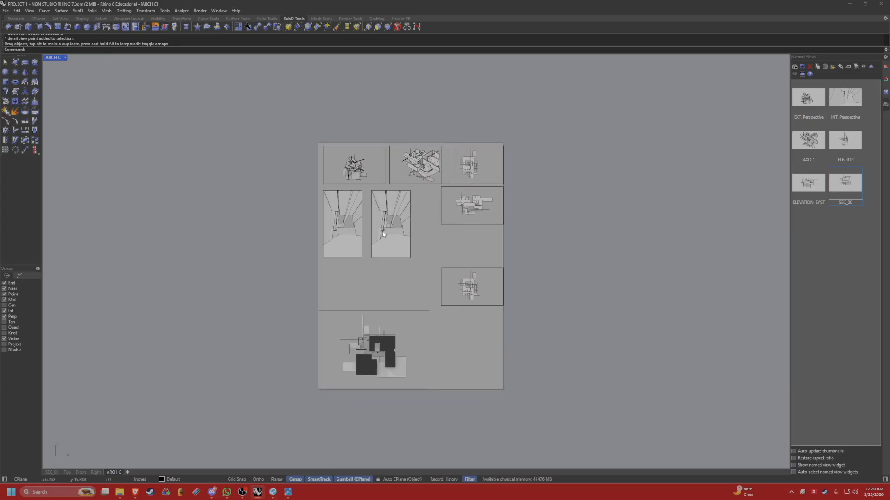
{"action": "right_click_drag", "start_coordinate": [661, 261], "coordinate": [629, 259]}
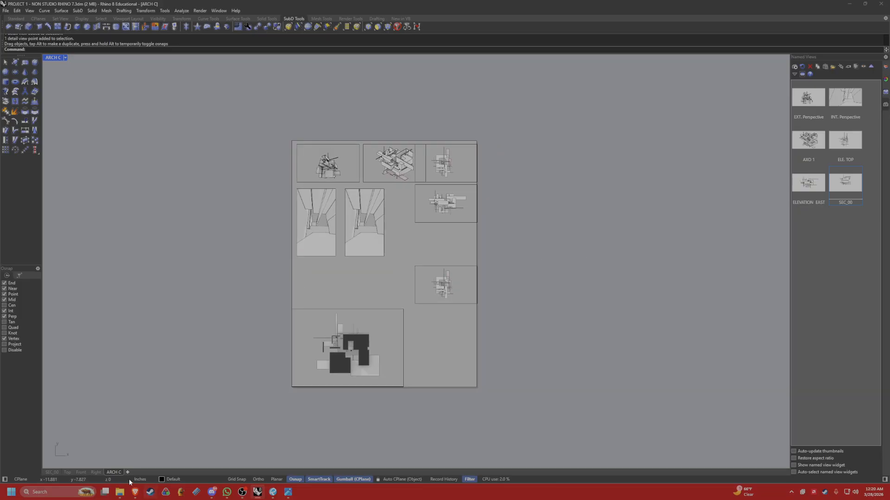
Print the layout with the Rhino PDF destination at Arch C (18" x 24") and save it as ARCH C.pdf.
{"action": "key", "text": "ctrl+p"}
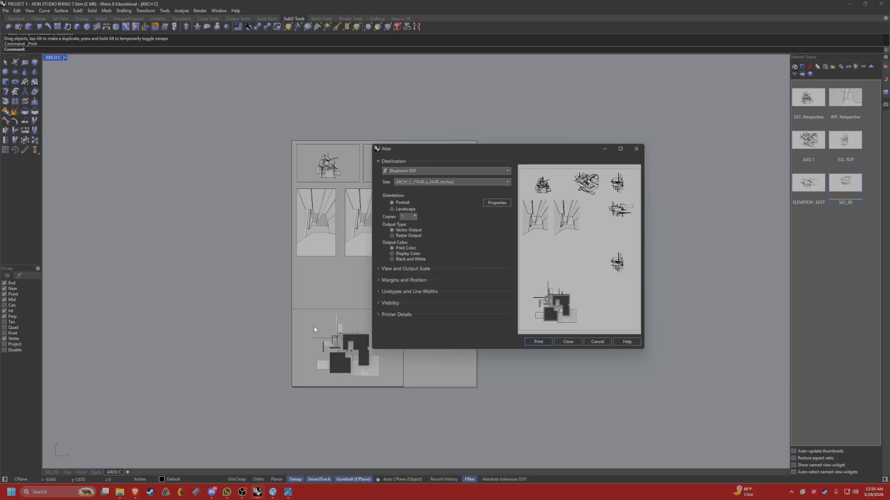
{"action": "left_click", "coordinate": [416, 170]}
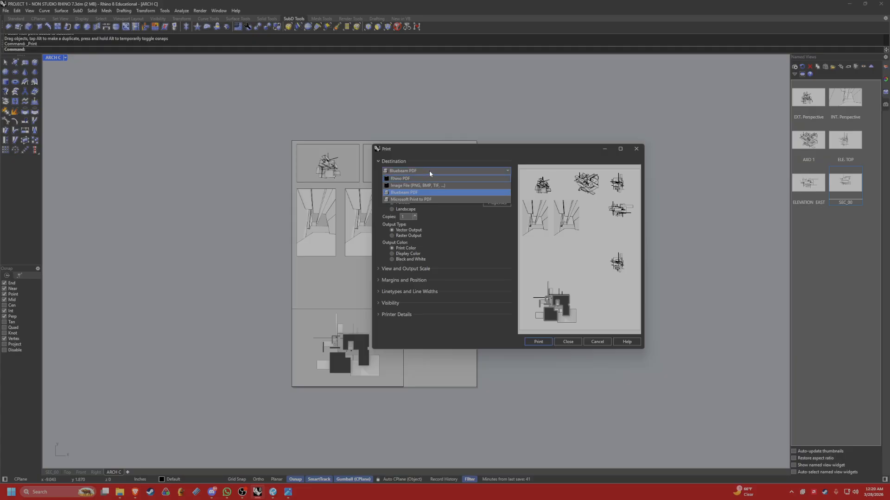
{"action": "left_click", "coordinate": [412, 178]}
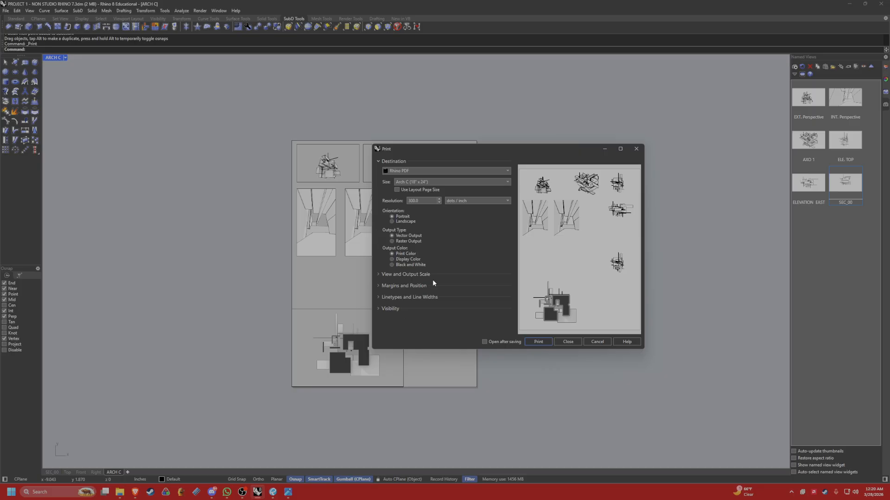
{"action": "left_click", "coordinate": [417, 265]}
{"action": "left_click", "coordinate": [379, 274]}
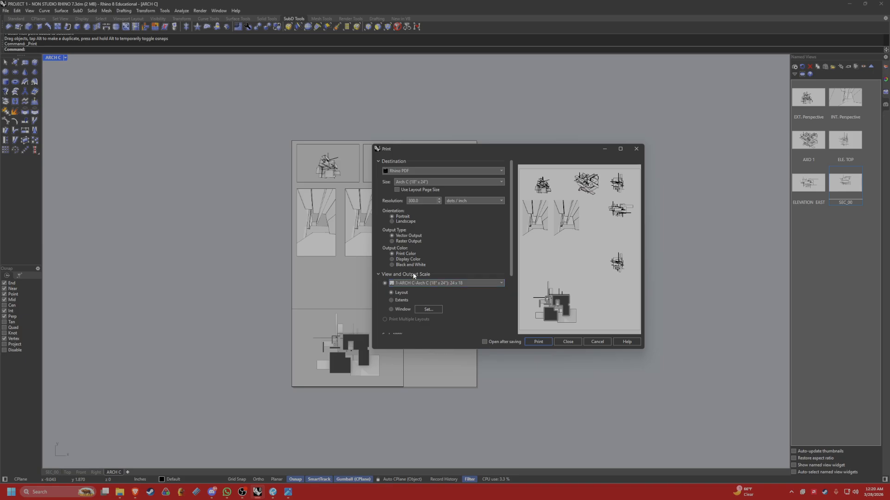
{"action": "scroll", "coordinate": [402, 292], "scroll_direction": "down", "scroll_amount": 2}
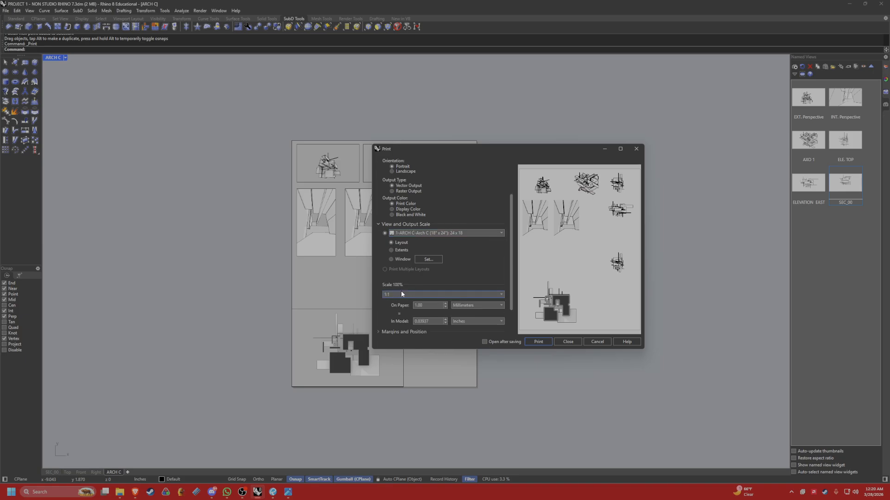
{"action": "scroll", "coordinate": [403, 260], "scroll_direction": "up", "scroll_amount": 2}
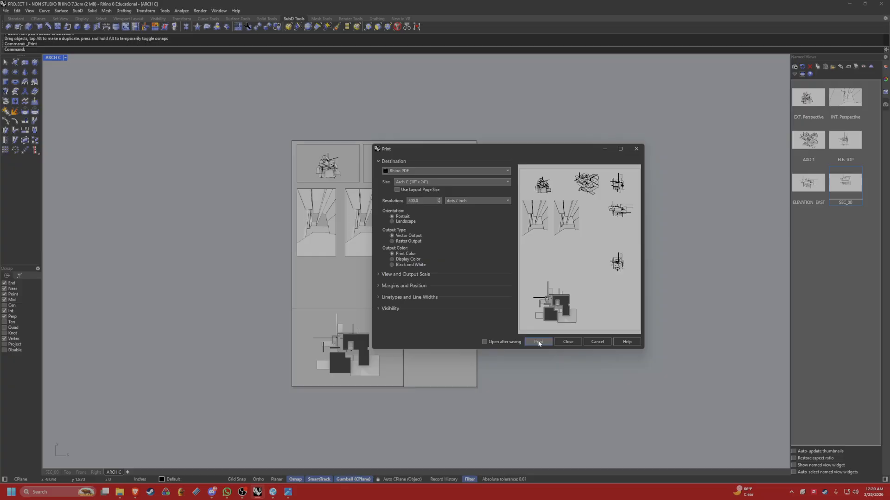
{"action": "left_click", "coordinate": [544, 343]}
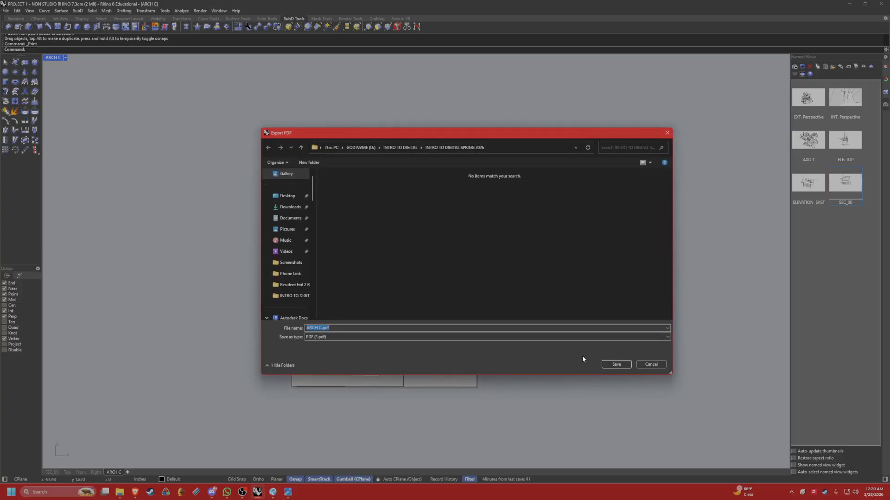
{"action": "key", "text": "Return"}
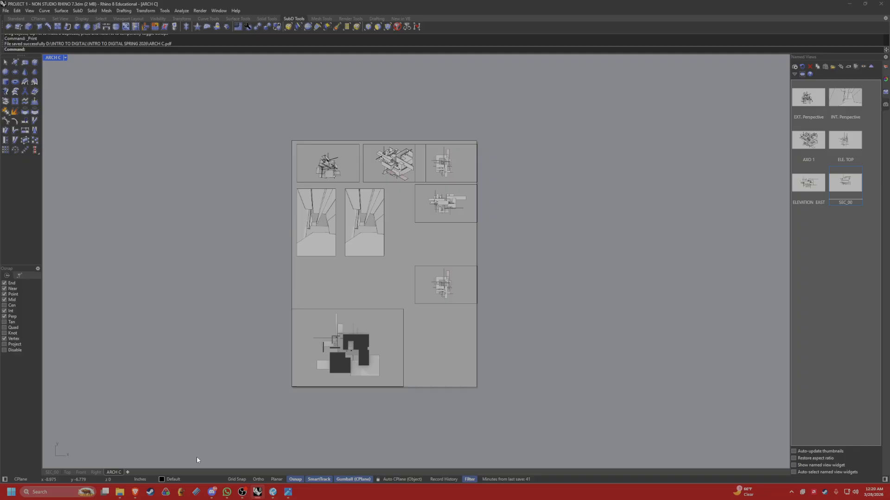
Open ARCH C.pdf in Bluebeam Revu from the INTRO TO DIGITAL SPRING 2026 folder.
{"action": "left_click", "coordinate": [119, 492]}
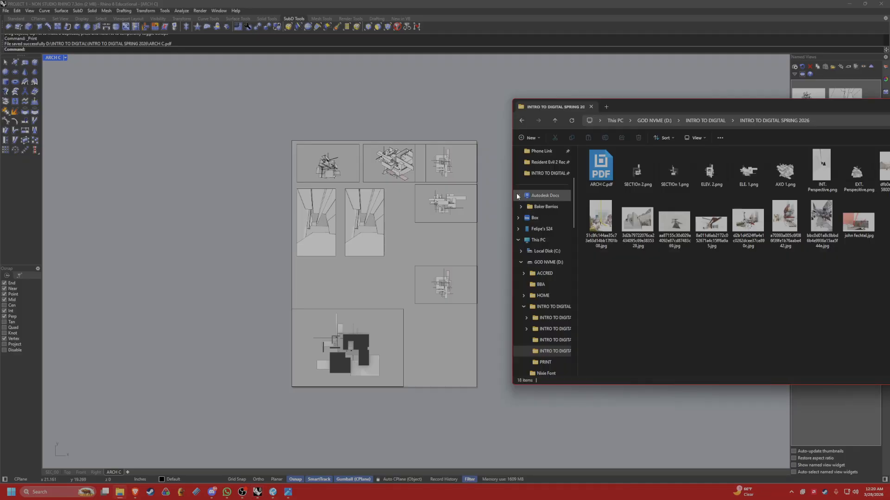
{"action": "left_click", "coordinate": [608, 187]}
{"action": "double_click", "coordinate": [605, 175]}
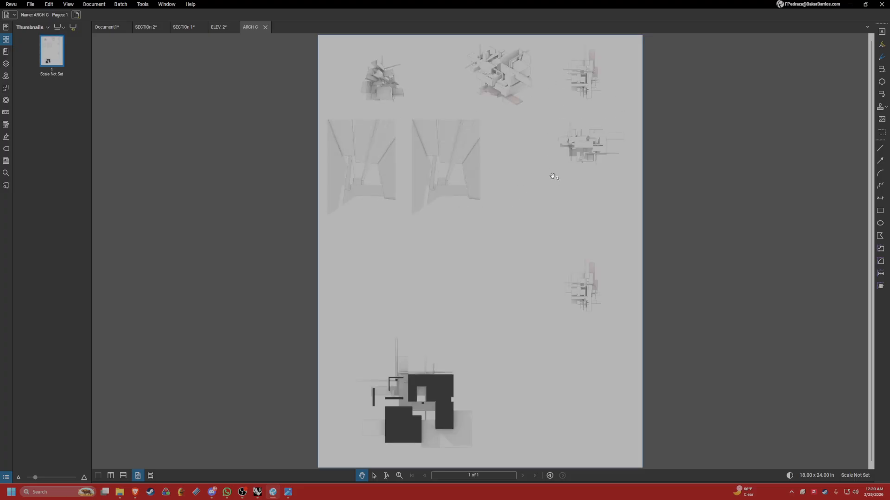
Examine the perspectives, axonometric, elevations and section on the exported ARCH C sheet up close and as a whole.
{"action": "scroll", "coordinate": [493, 76], "scroll_direction": "up", "scroll_amount": 5}
{"action": "scroll", "coordinate": [466, 194], "scroll_direction": "up", "scroll_amount": 6}
{"action": "scroll", "coordinate": [485, 208], "scroll_direction": "down", "scroll_amount": 12}
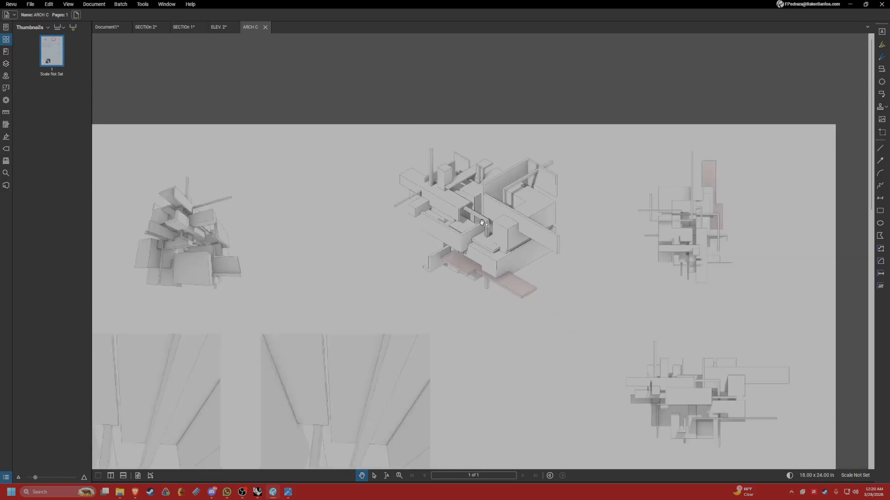
{"action": "left_click_drag", "start_coordinate": [525, 384], "coordinate": [509, 137]}
{"action": "scroll", "coordinate": [575, 278], "scroll_direction": "up", "scroll_amount": 5}
{"action": "scroll", "coordinate": [574, 273], "scroll_direction": "down", "scroll_amount": 7}
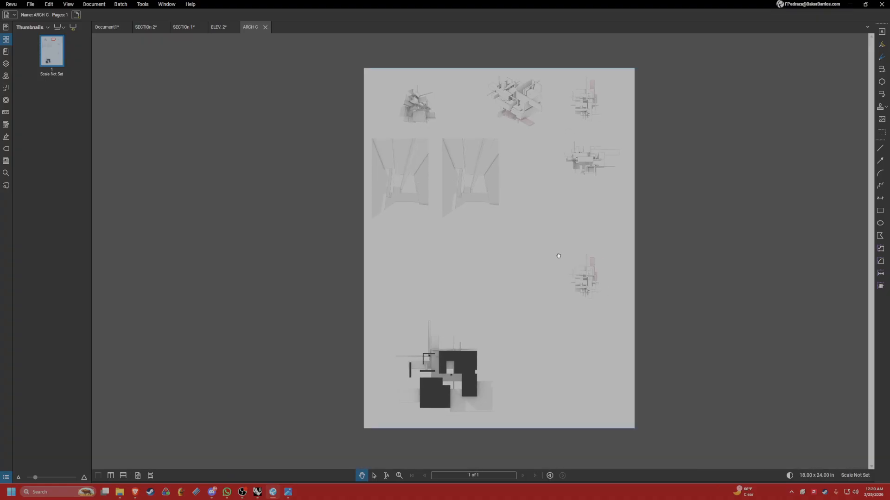
{"action": "left_click_drag", "start_coordinate": [596, 263], "coordinate": [561, 258]}
{"action": "scroll", "coordinate": [550, 265], "scroll_direction": "up", "scroll_amount": 3}
{"action": "scroll", "coordinate": [551, 265], "scroll_direction": "down", "scroll_amount": 5}
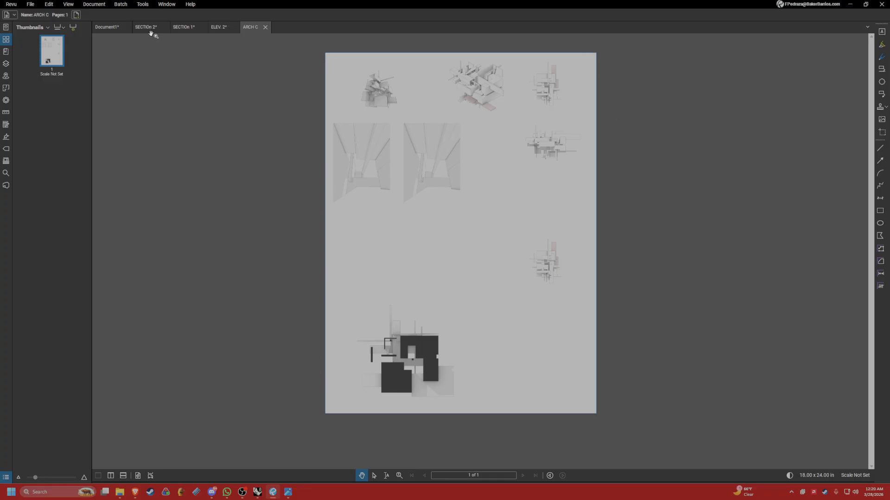
Review the composed Document1 sheet and the ELEV. 2 and SECTION 1 documents for comparison with the exported sheet.
{"action": "left_click", "coordinate": [109, 27]}
{"action": "left_click", "coordinate": [345, 242]}
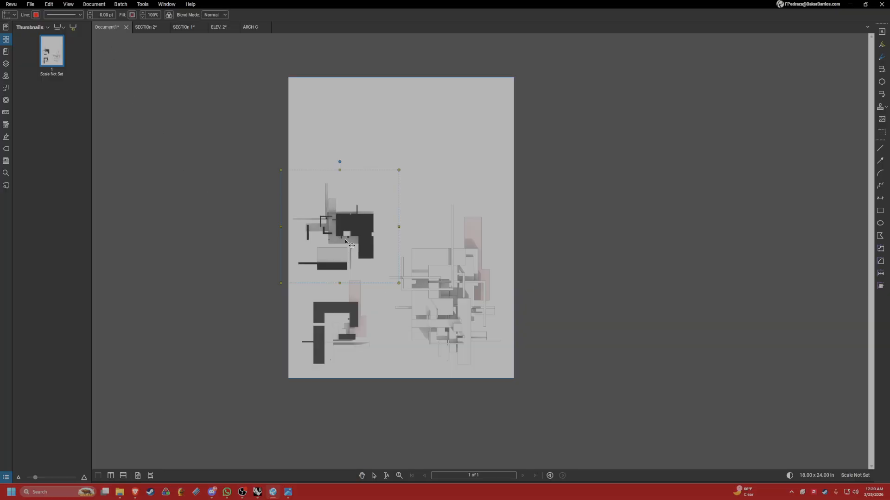
{"action": "mouse_move", "coordinate": [345, 242]}
{"action": "left_mouse_down"}
{"action": "mouse_move", "coordinate": [346, 167]}
{"action": "mouse_move", "coordinate": [346, 240]}
{"action": "left_mouse_up"}
{"action": "left_click", "coordinate": [430, 179]}
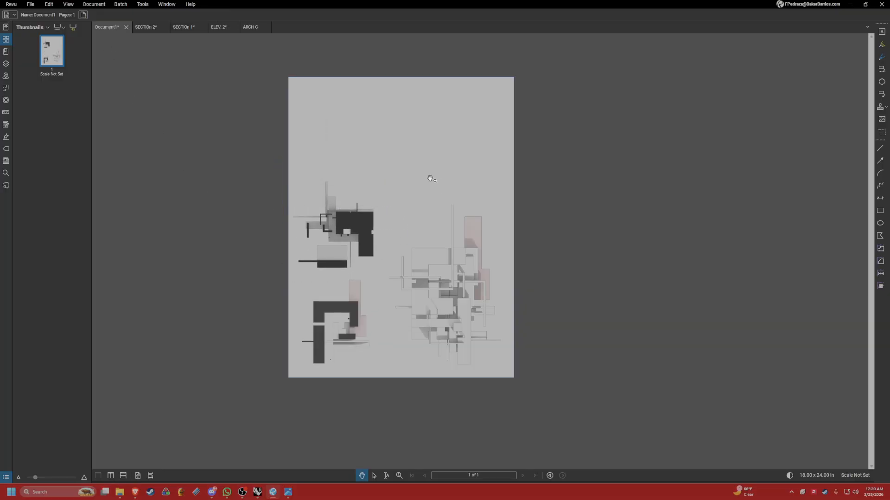
{"action": "left_click", "coordinate": [224, 27]}
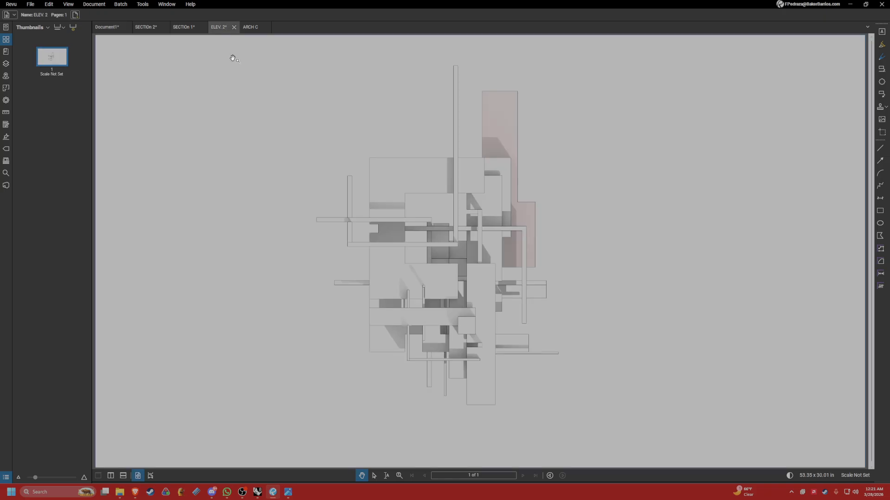
{"action": "left_click", "coordinate": [177, 30]}
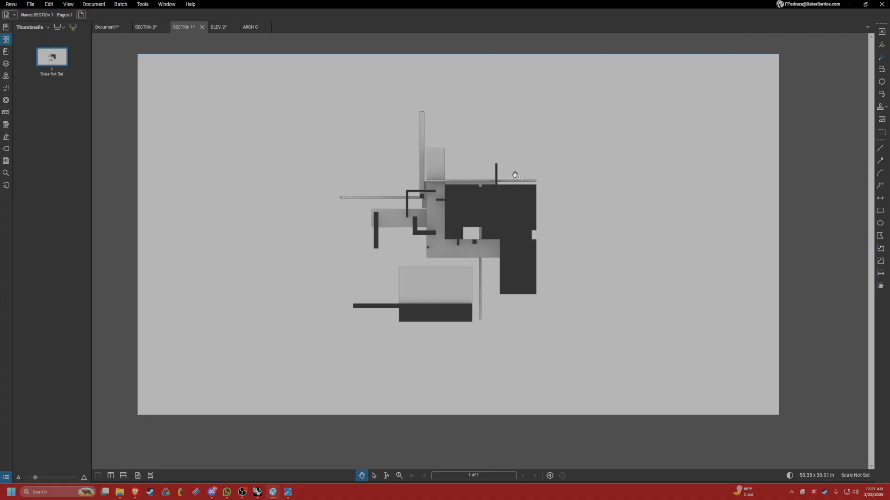
Switch back to Rhino, put away the folder window, and set the SEC_00 viewport to the Perspective view.
{"action": "left_click", "coordinate": [850, 4]}
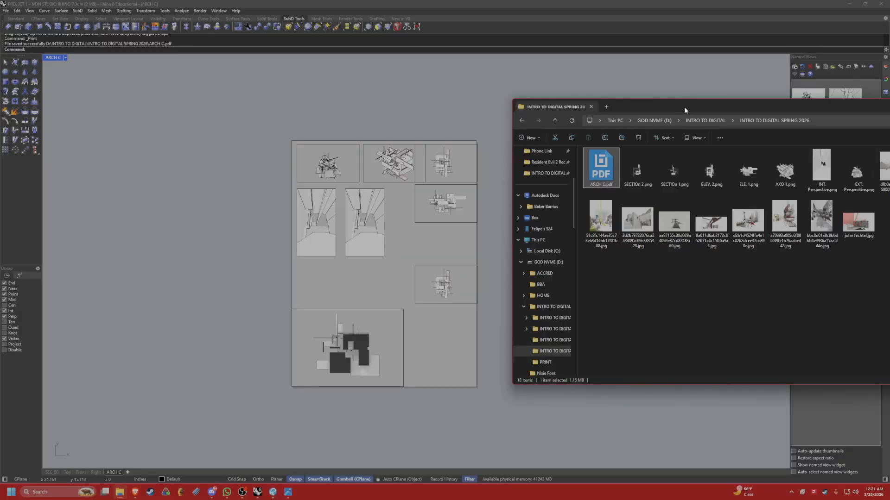
{"action": "left_click_drag", "start_coordinate": [685, 109], "coordinate": [365, 108]}
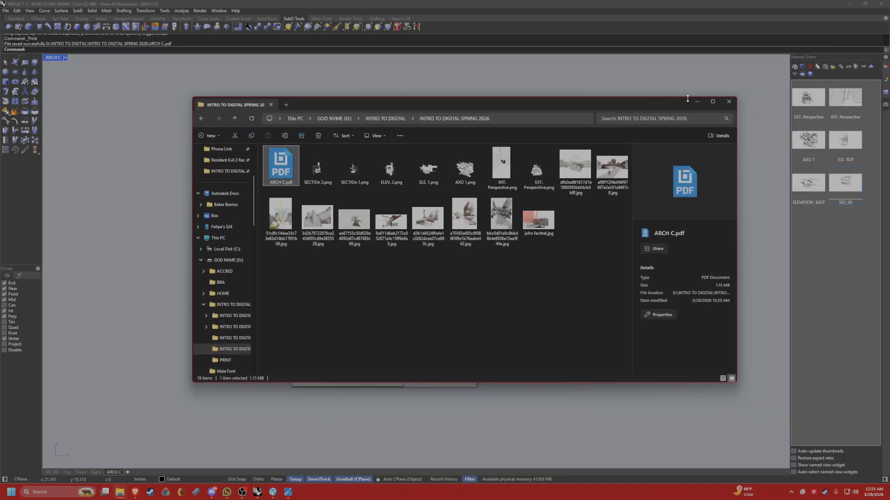
{"action": "left_click", "coordinate": [697, 102]}
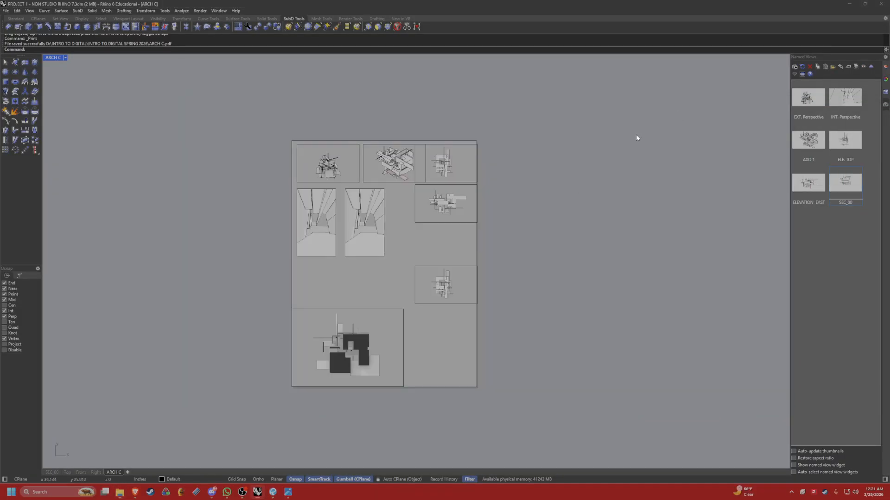
{"action": "left_click", "coordinate": [53, 472]}
{"action": "left_click", "coordinate": [53, 57]}
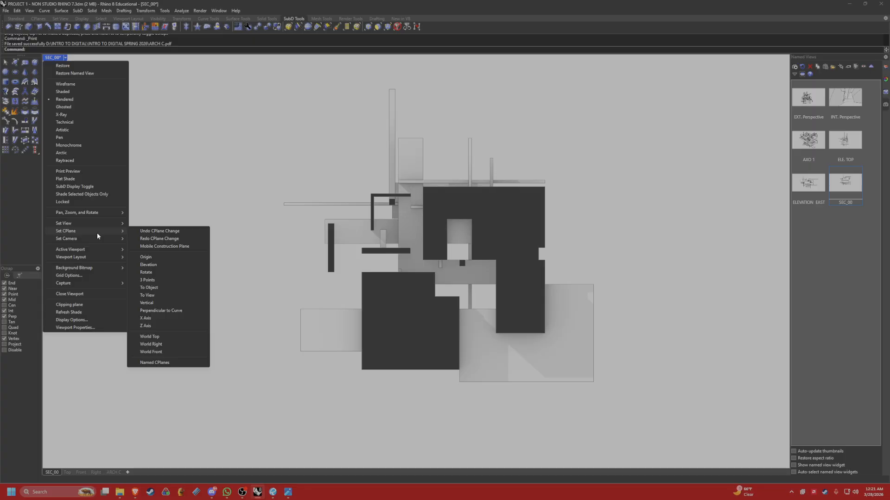
{"action": "mouse_move", "coordinate": [99, 223]}
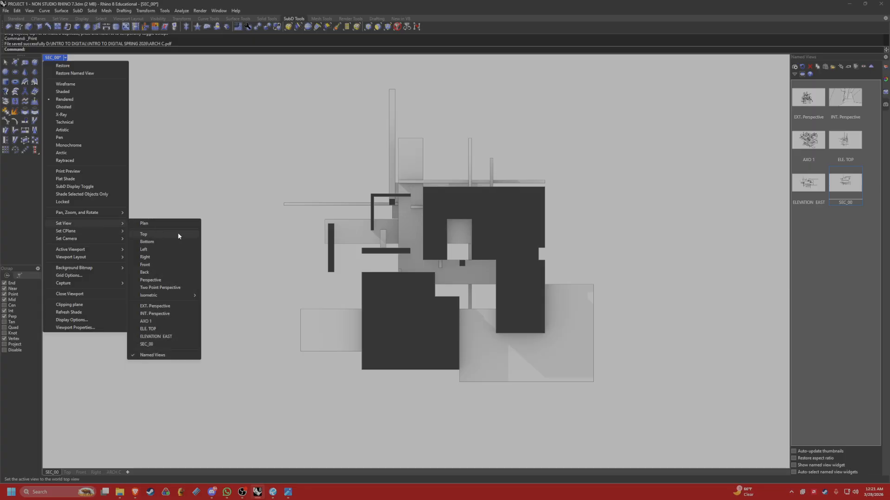
{"action": "left_click", "coordinate": [172, 280]}
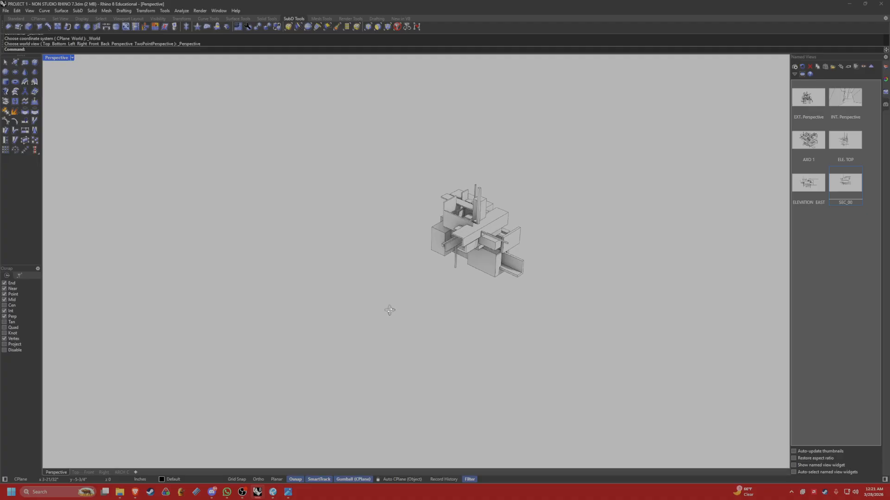
Undo the last layout detail change and turn the perspective toward the model's section-cut face.
{"action": "right_click_drag", "start_coordinate": [325, 273], "coordinate": [403, 269]}
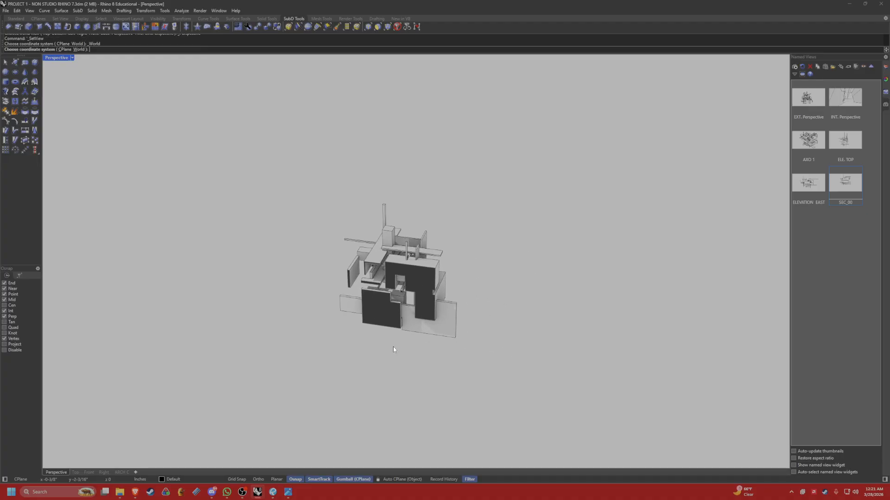
{"action": "right_click_drag", "start_coordinate": [393, 346], "coordinate": [397, 321]}
{"action": "key", "text": "ctrl+z"}
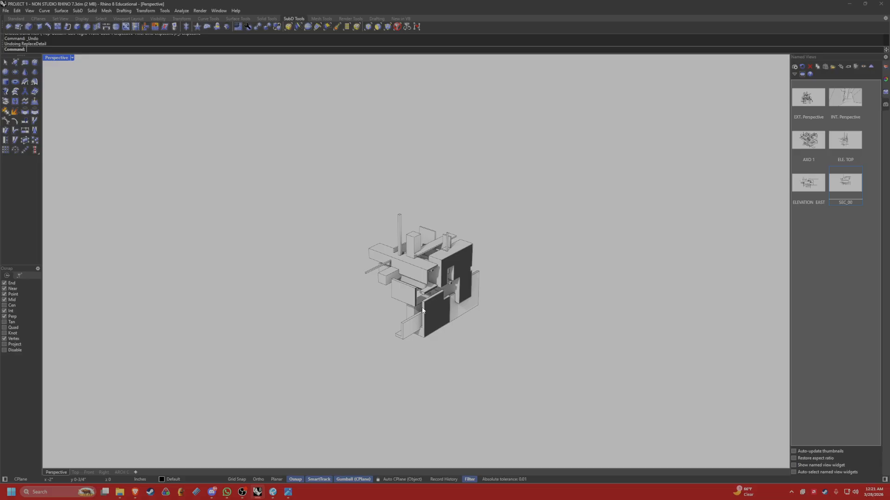
{"action": "right_click_drag", "start_coordinate": [476, 320], "coordinate": [437, 336]}
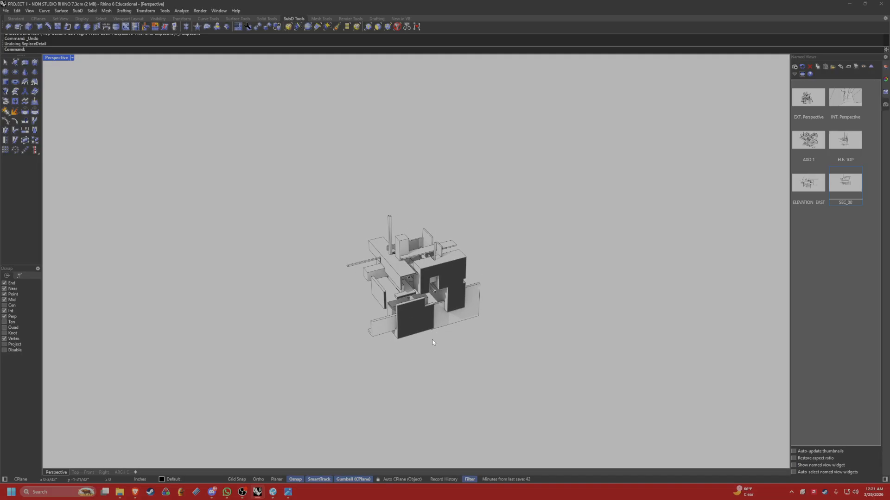
Show the hidden objects and delete the clipping plane that cuts through the model.
{"action": "type", "text": "Shoe"}
{"action": "key", "text": "Return"}
{"action": "type", "text": "Show"}
{"action": "key", "text": "Return"}
{"action": "left_click", "coordinate": [344, 334]}
{"action": "key", "text": "Delete"}
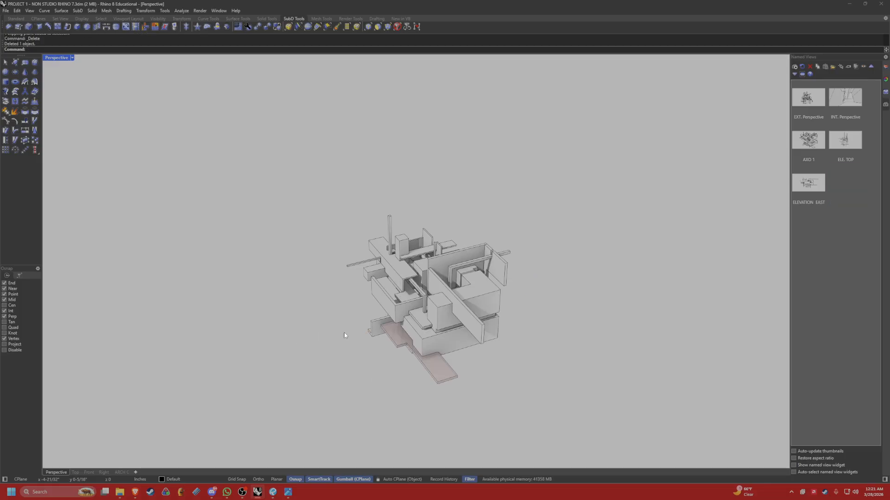
Try to bring back any remaining hidden objects with the ShowSelected command.
{"action": "right_click_drag", "start_coordinate": [344, 335], "coordinate": [477, 357]}
{"action": "type", "text": "Sho"}
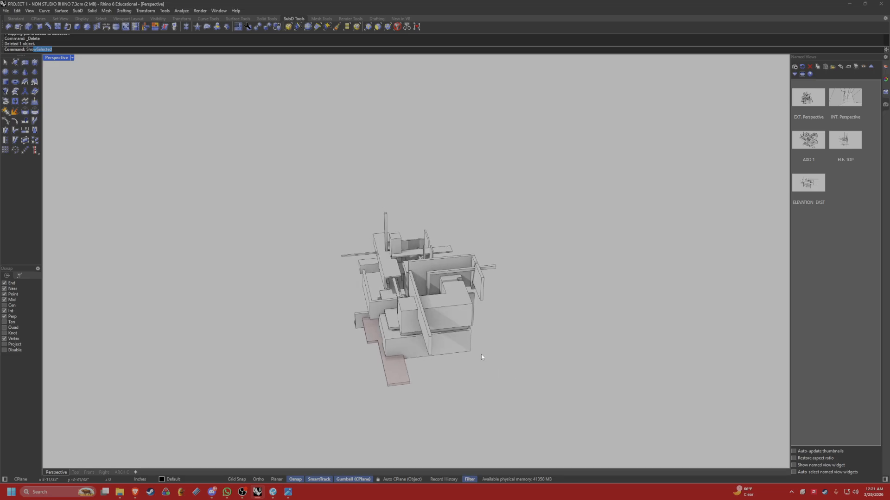
{"action": "type", "text": "wSe"}
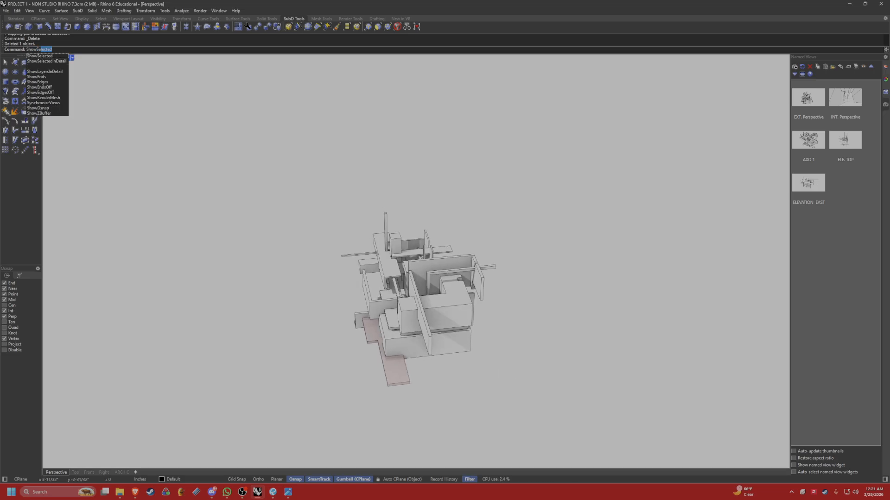
{"action": "key", "text": "Return"}
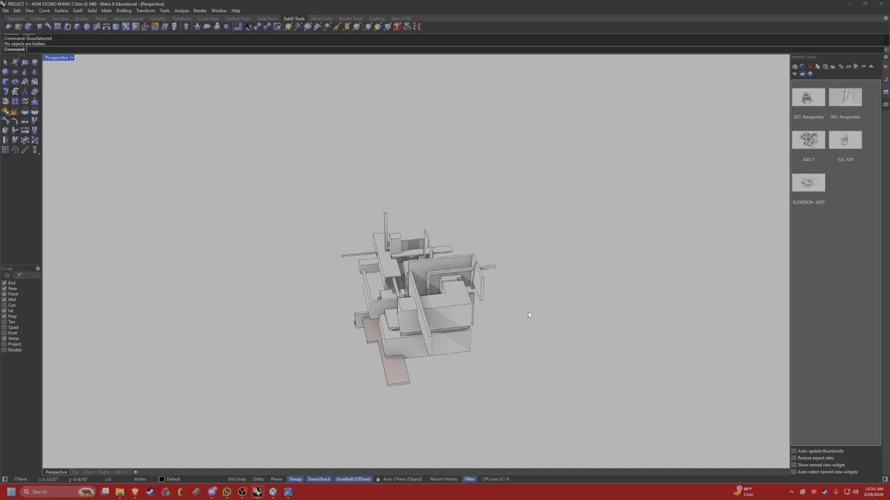
Try a stronger perspective distortion of the massing model by adjusting the camera with the DollyZoom command.
{"action": "right_click_drag", "start_coordinate": [532, 305], "coordinate": [495, 307]}
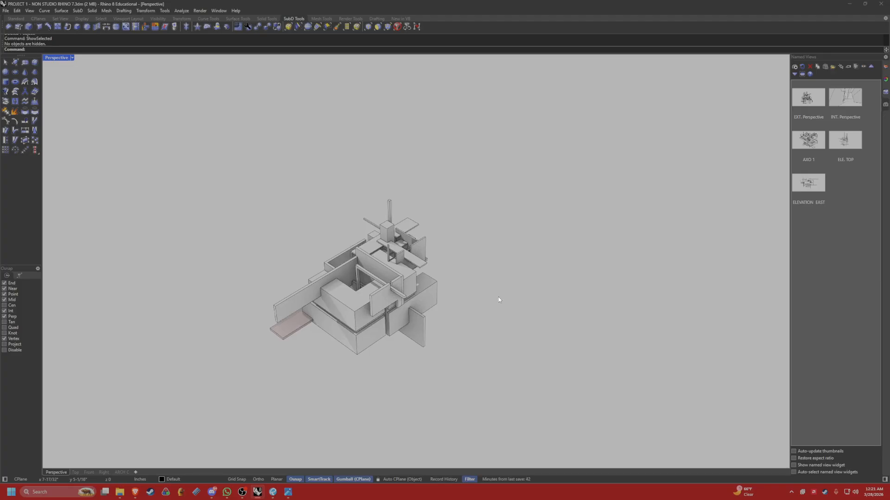
{"action": "right_click_drag", "start_coordinate": [512, 284], "coordinate": [382, 292]}
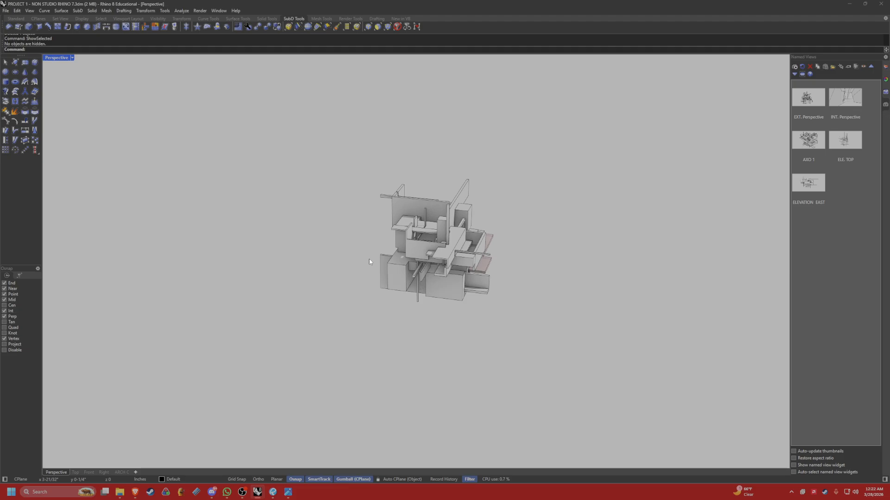
{"action": "right_click_drag", "start_coordinate": [370, 262], "coordinate": [381, 256]}
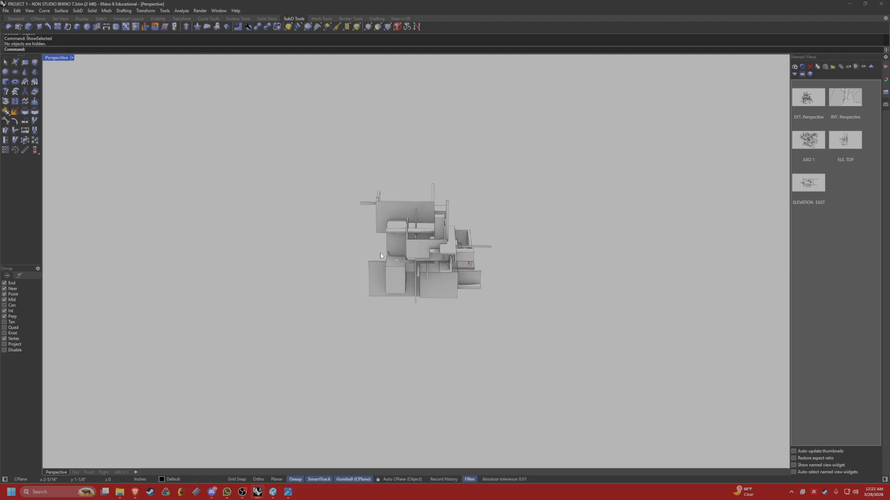
{"action": "type", "text": "DollyZoom"}
{"action": "key", "text": "Return"}
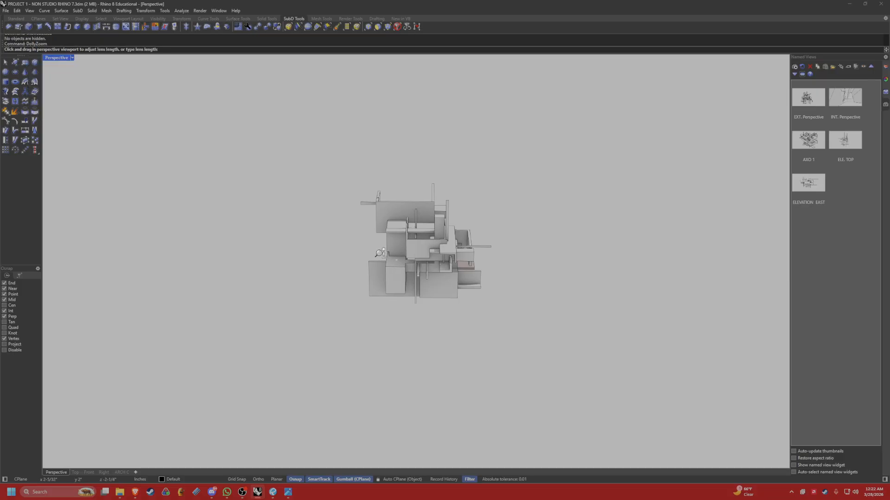
{"action": "left_click_drag", "start_coordinate": [398, 258], "coordinate": [406, 359]}
{"action": "right_click_drag", "start_coordinate": [471, 330], "coordinate": [436, 255]}
{"action": "scroll", "coordinate": [405, 311], "scroll_direction": "down", "scroll_amount": 4}
{"action": "scroll", "coordinate": [451, 253], "scroll_direction": "down", "scroll_amount": 3}
{"action": "scroll", "coordinate": [449, 250], "scroll_direction": "up", "scroll_amount": 3}
{"action": "scroll", "coordinate": [449, 251], "scroll_direction": "down", "scroll_amount": 2}
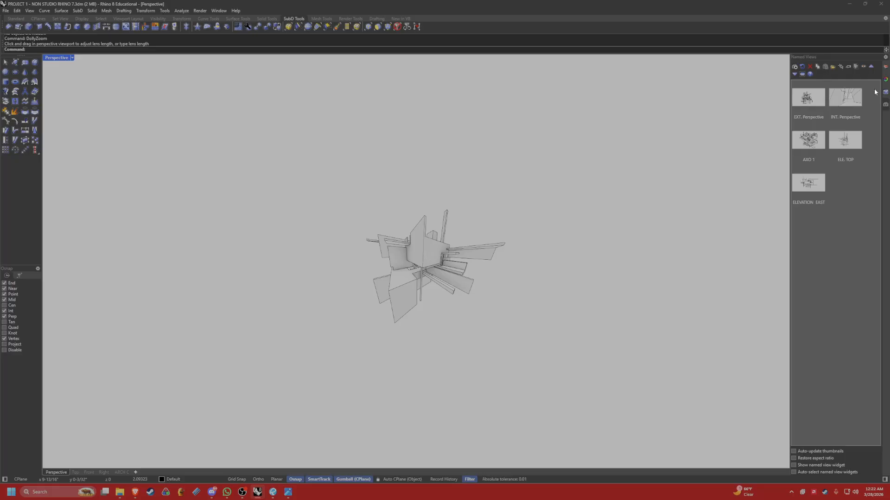
Try a longer camera lens length in the Perspective viewport's properties.
{"action": "left_click", "coordinate": [884, 80]}
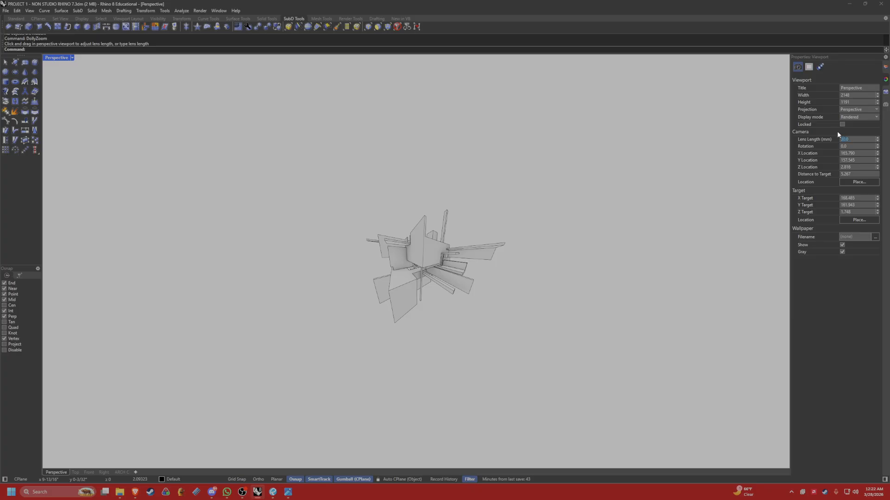
{"action": "key", "text": "Return"}
{"action": "scroll", "coordinate": [553, 210], "scroll_direction": "down", "scroll_amount": 6}
{"action": "right_click_drag", "start_coordinate": [553, 209], "coordinate": [540, 196]}
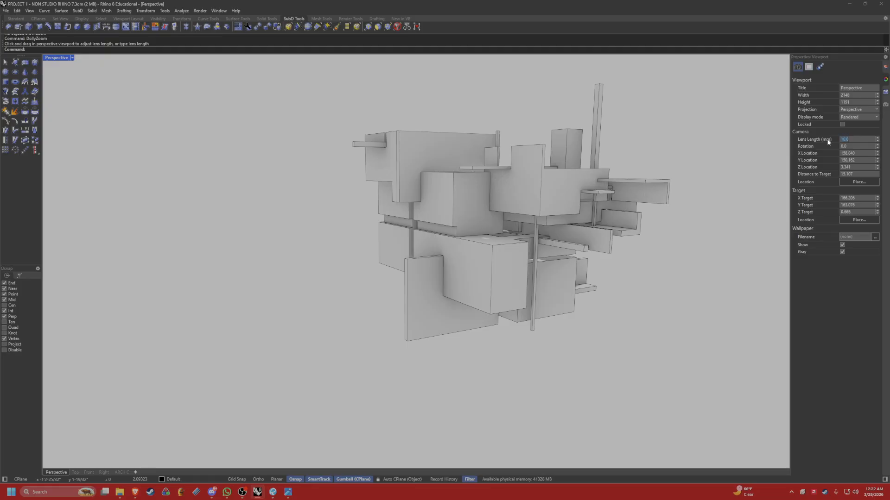
Set the Perspective viewport's camera lens length to 10 mm and check the distorted model from several sides.
{"action": "key", "text": "Return"}
{"action": "scroll", "coordinate": [428, 235], "scroll_direction": "up", "scroll_amount": 12}
{"action": "scroll", "coordinate": [438, 235], "scroll_direction": "down", "scroll_amount": 2}
{"action": "right_click_drag", "start_coordinate": [541, 227], "coordinate": [450, 197], "text": "shift"}
{"action": "scroll", "coordinate": [477, 186], "scroll_direction": "down", "scroll_amount": 2}
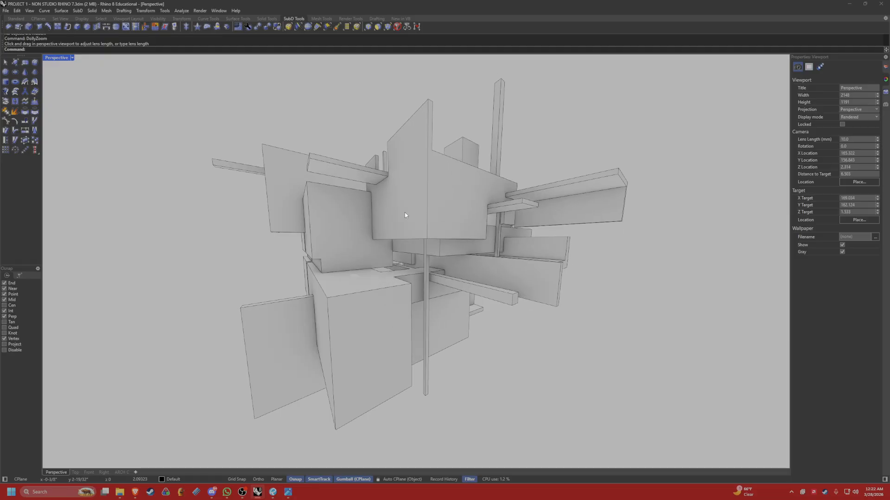
{"action": "scroll", "coordinate": [574, 239], "scroll_direction": "down", "scroll_amount": 6}
{"action": "right_click_drag", "start_coordinate": [579, 228], "coordinate": [460, 264]}
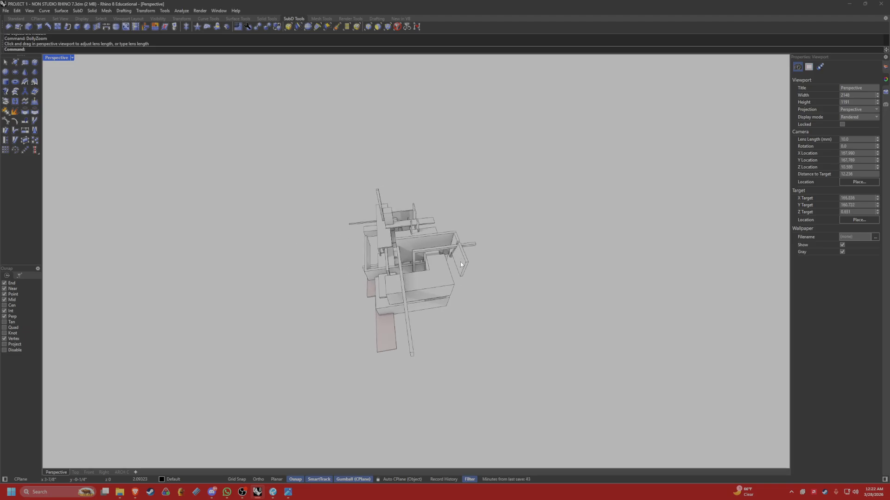
Open the Rendered display mode's full settings with DisplayProperties and look at the Raytraced mode's clipping plane options.
{"action": "type", "text": "DisplayProperties"}
{"action": "key", "text": "Return"}
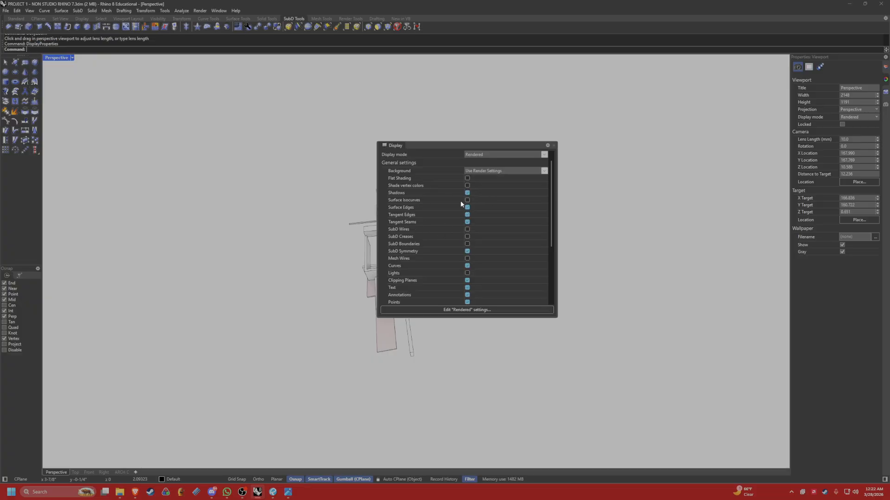
{"action": "left_click", "coordinate": [479, 310]}
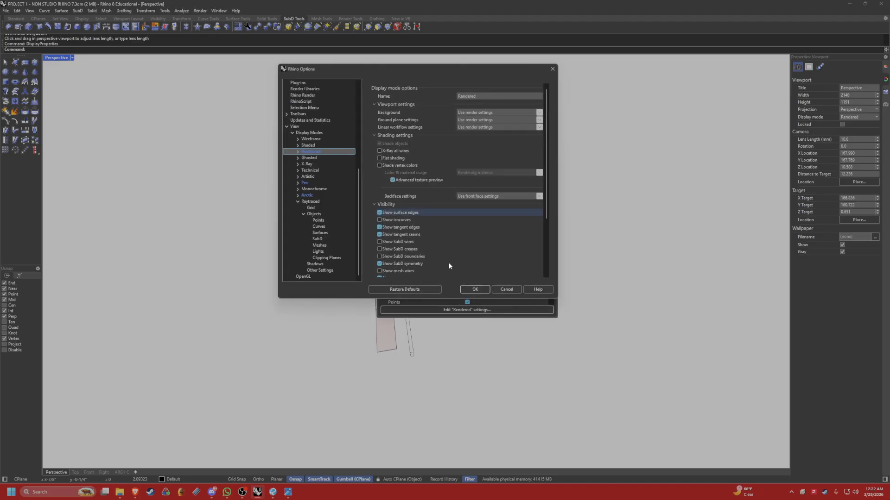
{"action": "left_click", "coordinate": [338, 259]}
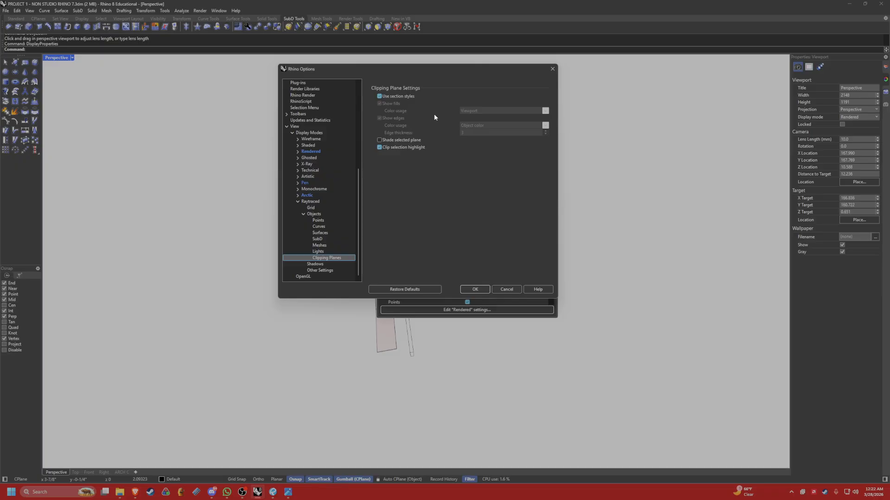
{"action": "left_click_drag", "start_coordinate": [432, 70], "coordinate": [676, 117]}
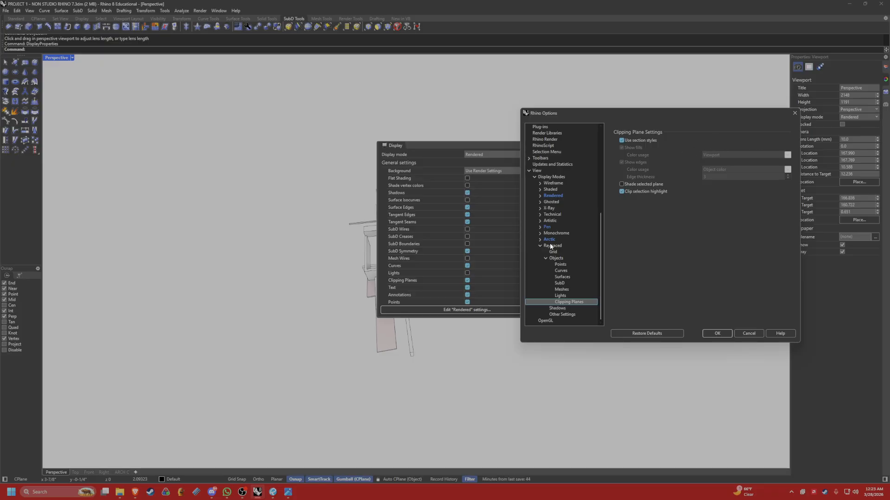
Set the Rendered display mode's clipping plane fill color usage to Solid color, accept the options, and close the display settings.
{"action": "left_click", "coordinate": [554, 196]}
{"action": "left_click", "coordinate": [540, 195]}
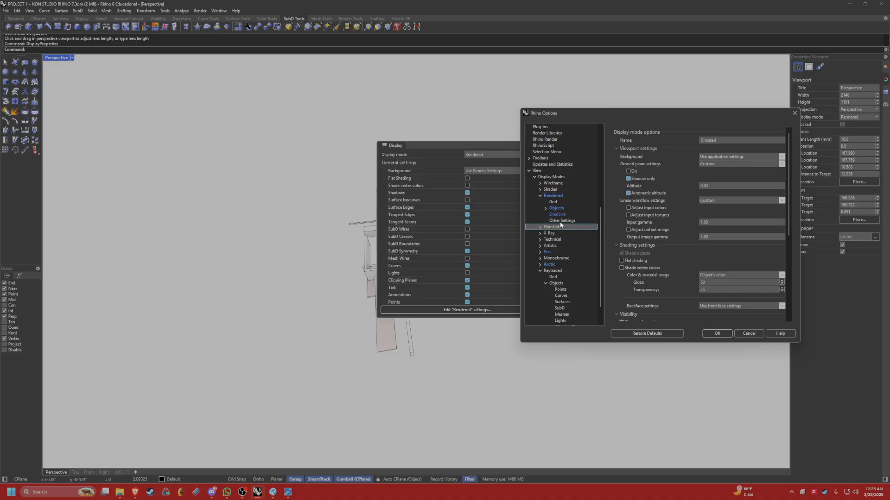
{"action": "left_click", "coordinate": [545, 208]}
{"action": "left_click", "coordinate": [558, 258]}
{"action": "left_click", "coordinate": [560, 252]}
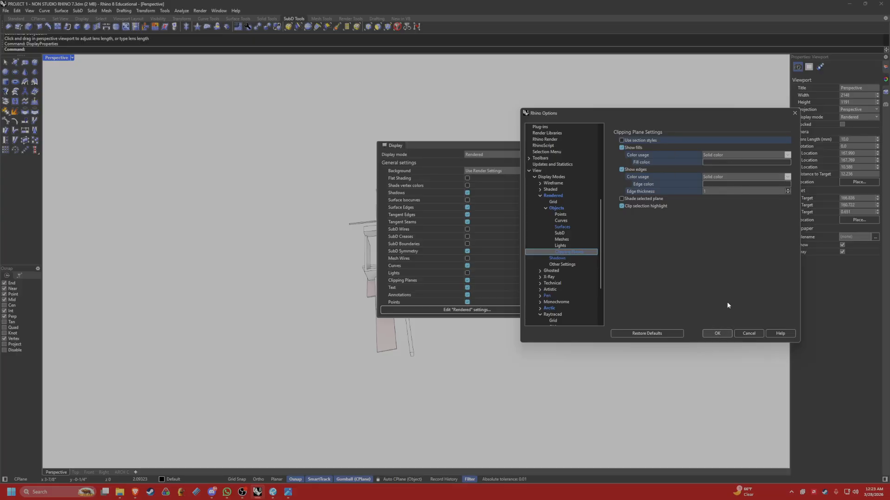
{"action": "left_click", "coordinate": [730, 156]}
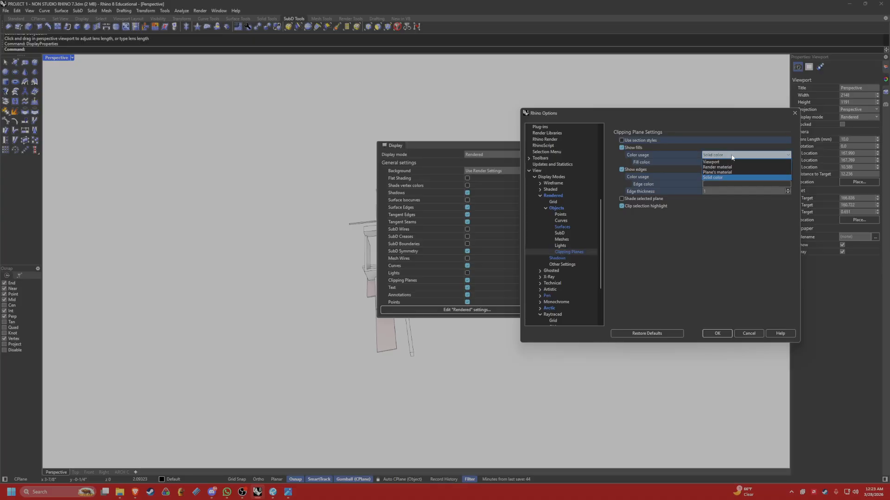
{"action": "left_click", "coordinate": [730, 178]}
{"action": "left_click", "coordinate": [720, 333]}
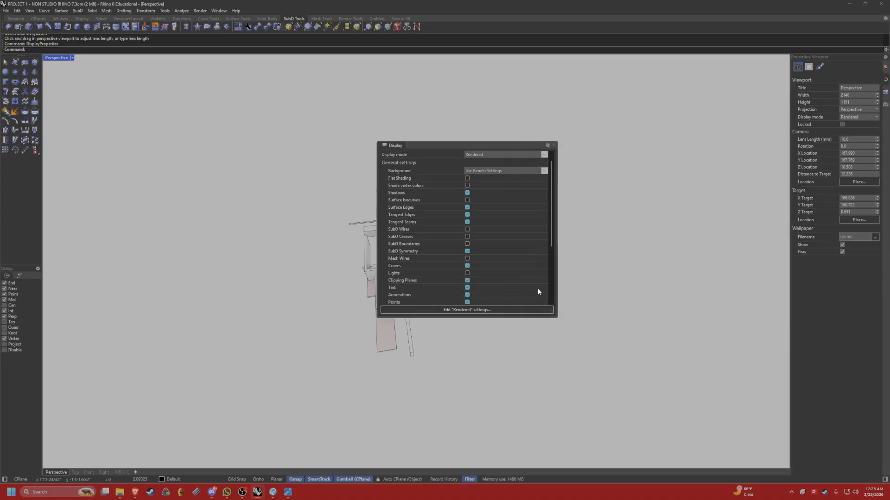
{"action": "left_click", "coordinate": [553, 145]}
Examine the uncut massing model and its pink glass slabs up close and from several sides.
{"action": "right_click_drag", "start_coordinate": [426, 304], "coordinate": [467, 271], "text": "shift"}
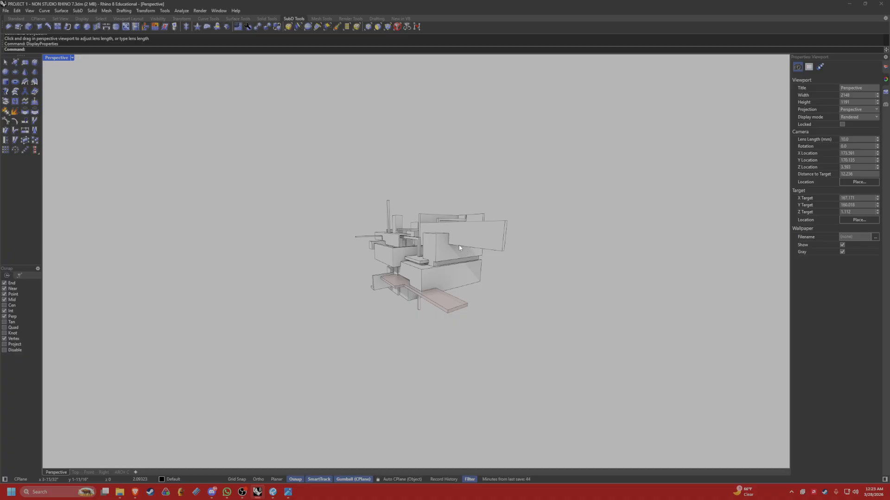
{"action": "right_click_drag", "start_coordinate": [458, 248], "coordinate": [404, 263]}
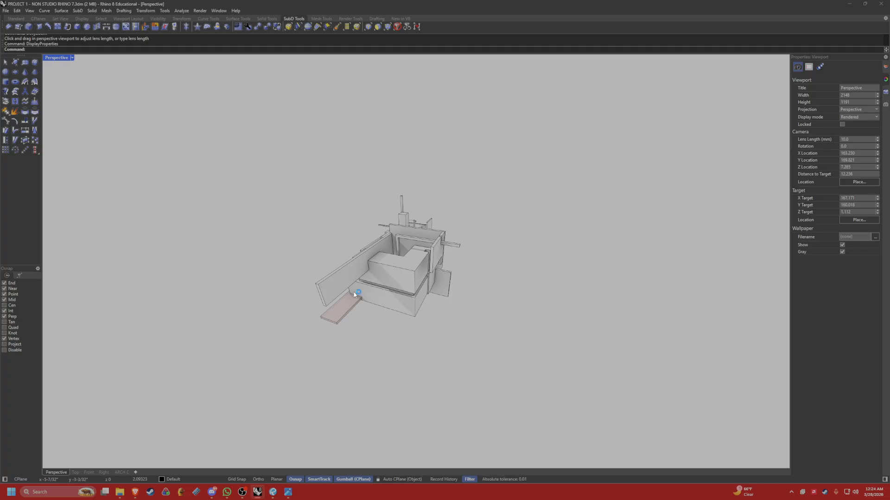
{"action": "right_click_drag", "start_coordinate": [358, 294], "coordinate": [474, 289]}
{"action": "left_click", "coordinate": [478, 314]}
{"action": "key", "text": "Escape"}
{"action": "scroll", "coordinate": [471, 335], "scroll_direction": "up", "scroll_amount": 10}
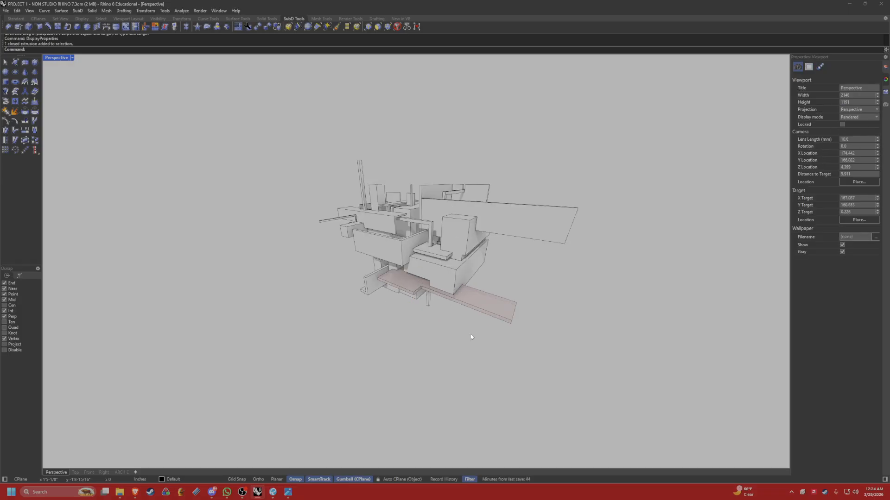
{"action": "right_click_drag", "start_coordinate": [451, 342], "coordinate": [453, 344]}
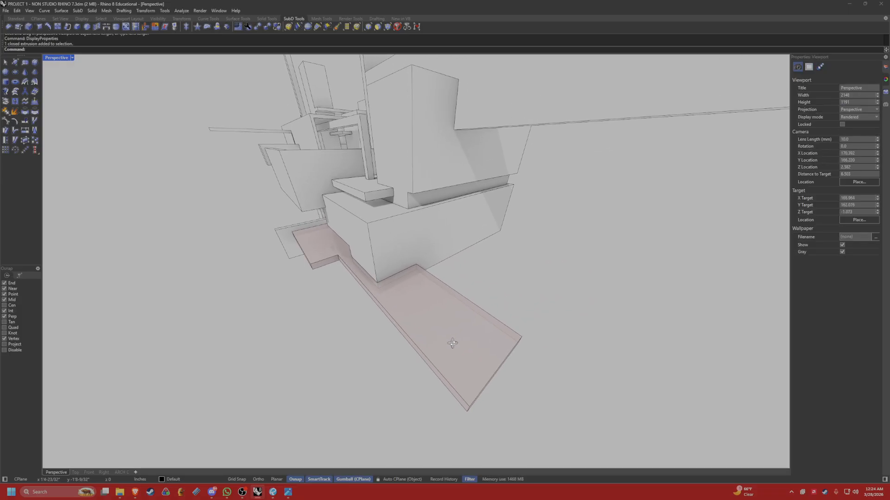
{"action": "scroll", "coordinate": [453, 343], "scroll_direction": "down", "scroll_amount": 8}
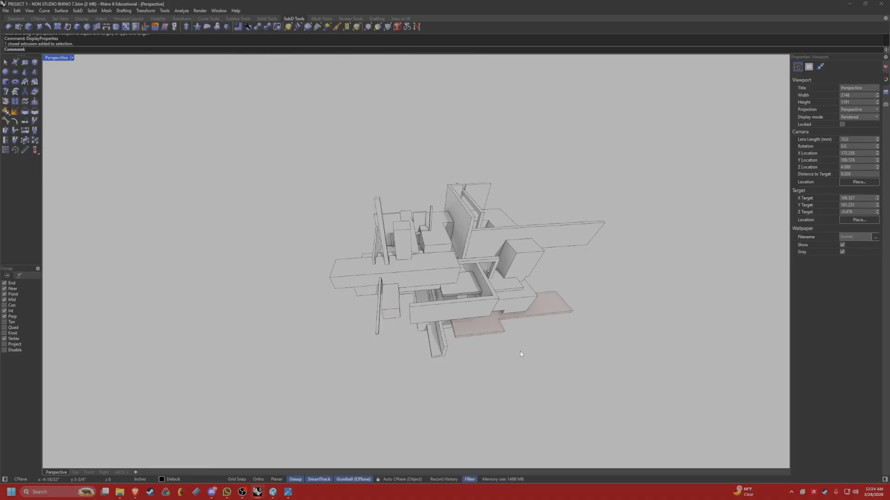
{"action": "right_click_drag", "start_coordinate": [502, 364], "coordinate": [645, 302]}
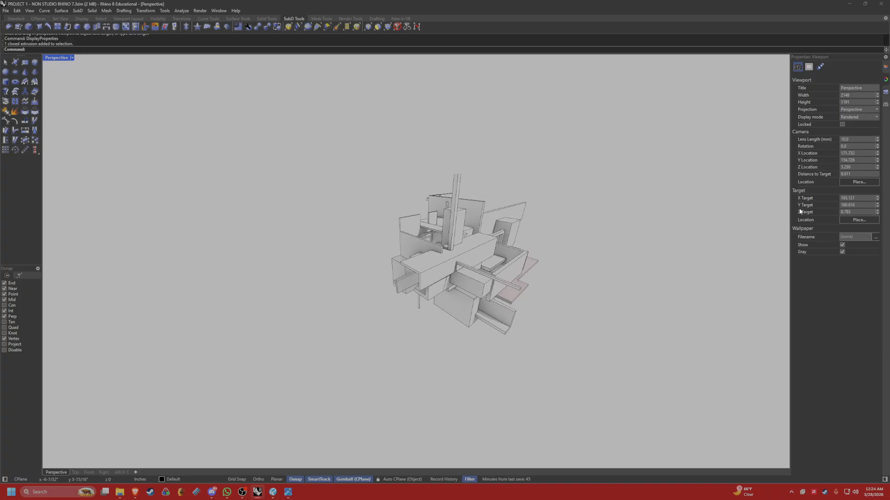
Show the model's layer list and look over the massing from several angles in the Perspective view.
{"action": "left_click", "coordinate": [884, 71]}
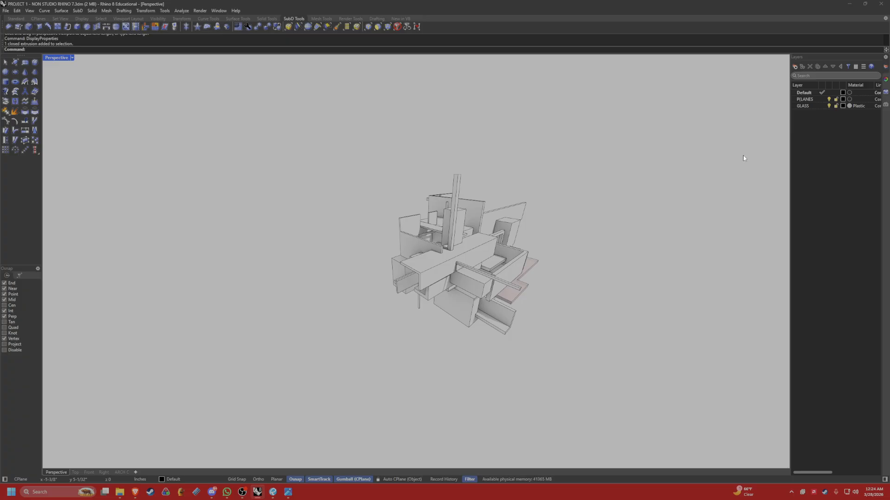
{"action": "right_click_drag", "start_coordinate": [724, 150], "coordinate": [676, 160]}
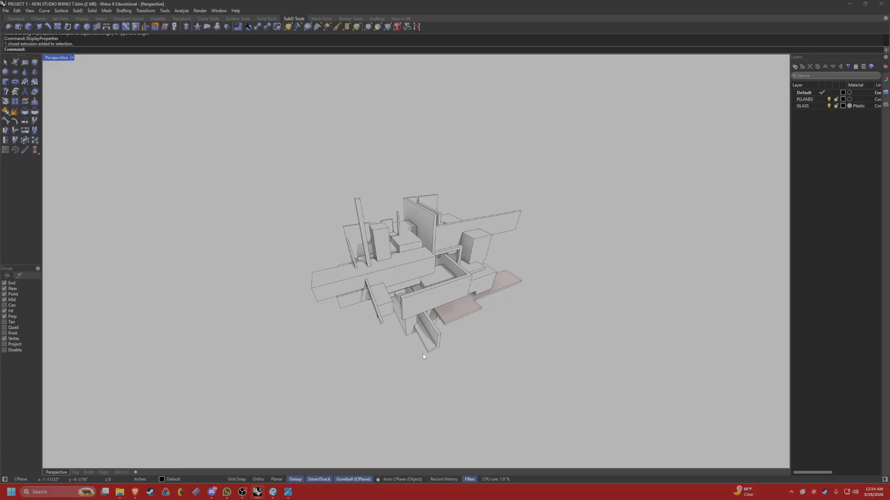
{"action": "mouse_move", "coordinate": [483, 353]}
{"action": "right_mouse_down"}
{"action": "mouse_move", "coordinate": [474, 335]}
{"action": "mouse_move", "coordinate": [479, 342]}
{"action": "right_mouse_up"}
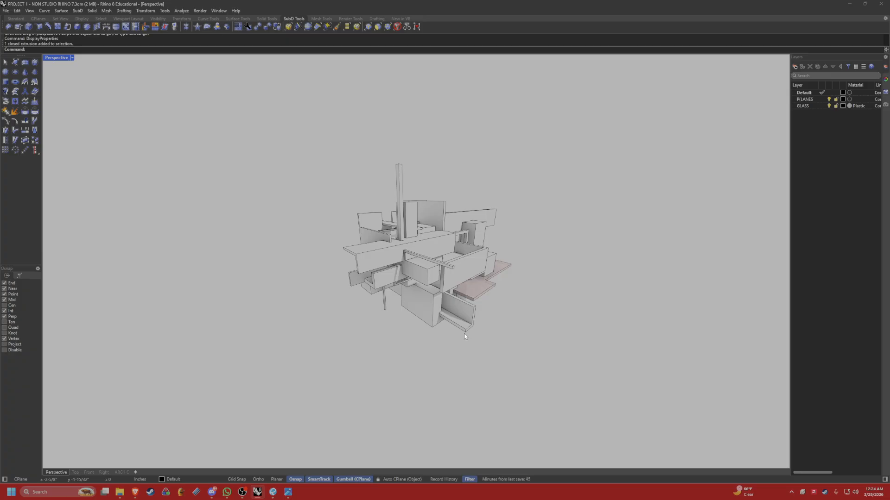
{"action": "right_click_drag", "start_coordinate": [448, 327], "coordinate": [462, 320]}
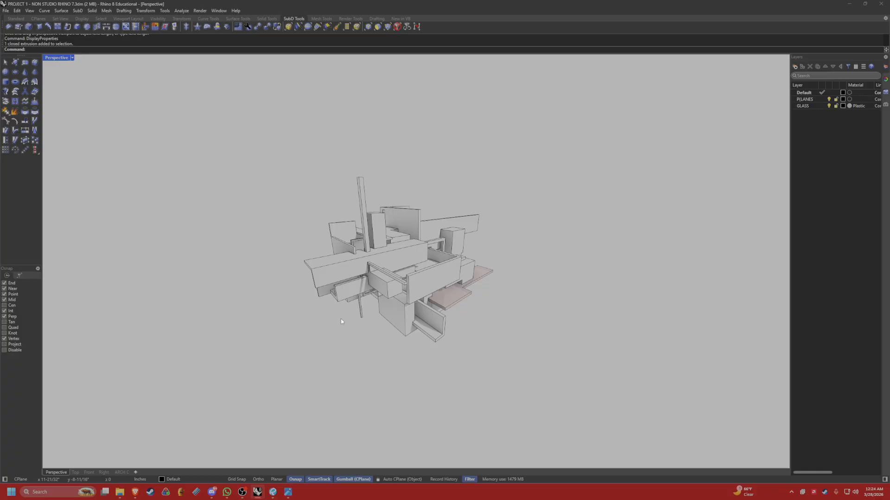
{"action": "right_click_drag", "start_coordinate": [341, 318], "coordinate": [388, 300]}
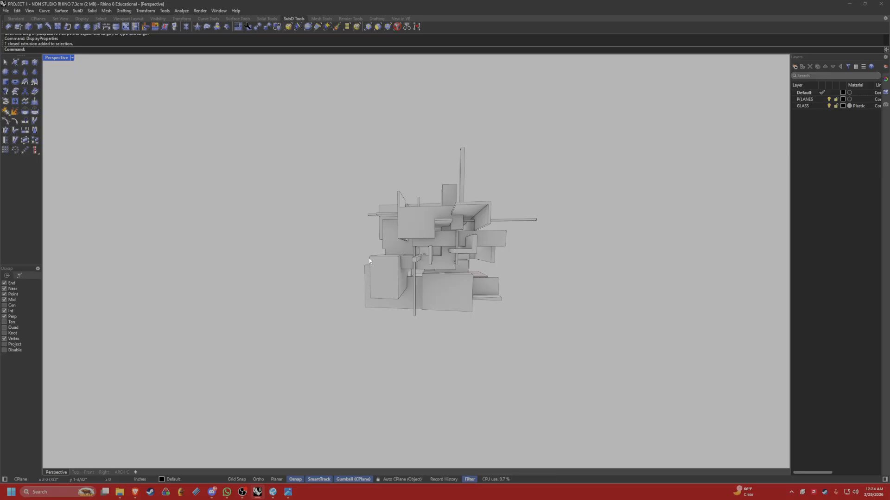
{"action": "right_click_drag", "start_coordinate": [448, 273], "coordinate": [421, 276]}
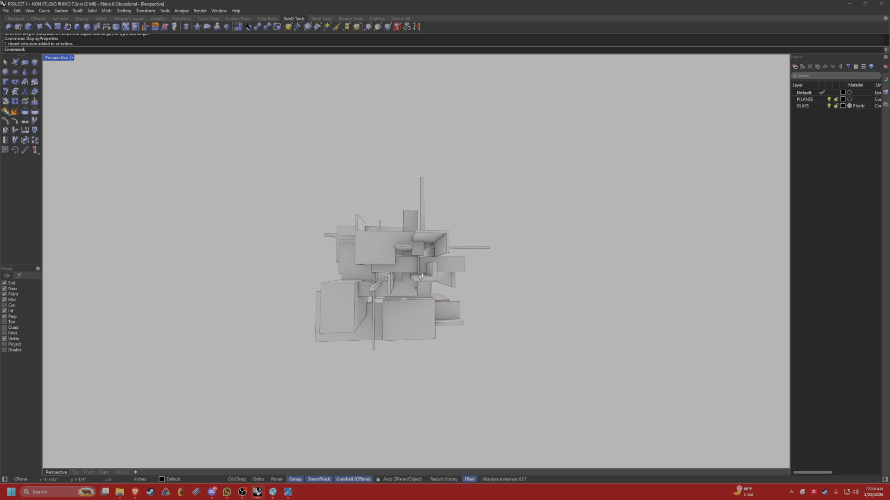